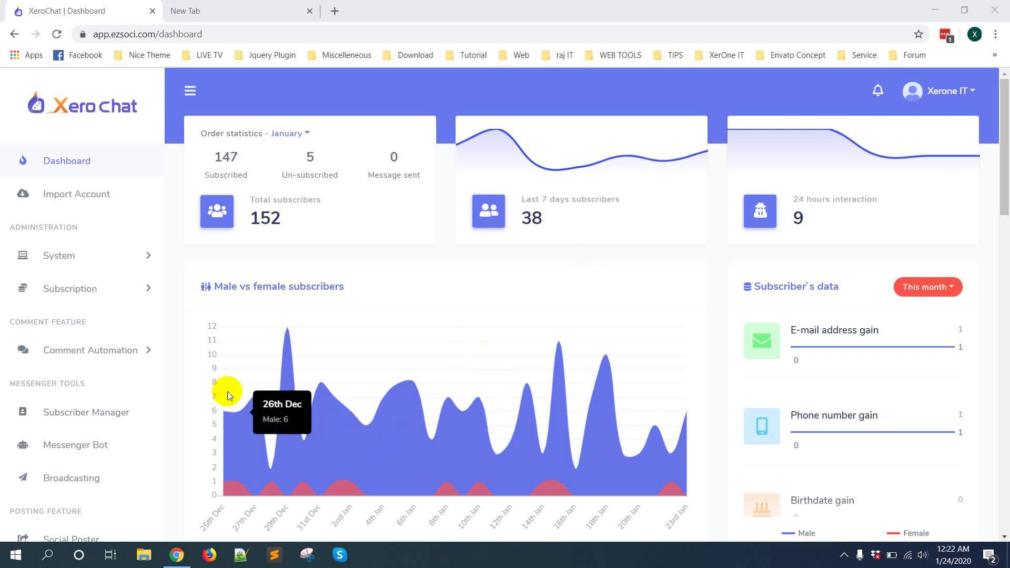
Go to Messenger Bot's e-commerce Stores list and start creating a new store
scroll(142, 397, "down", 1)
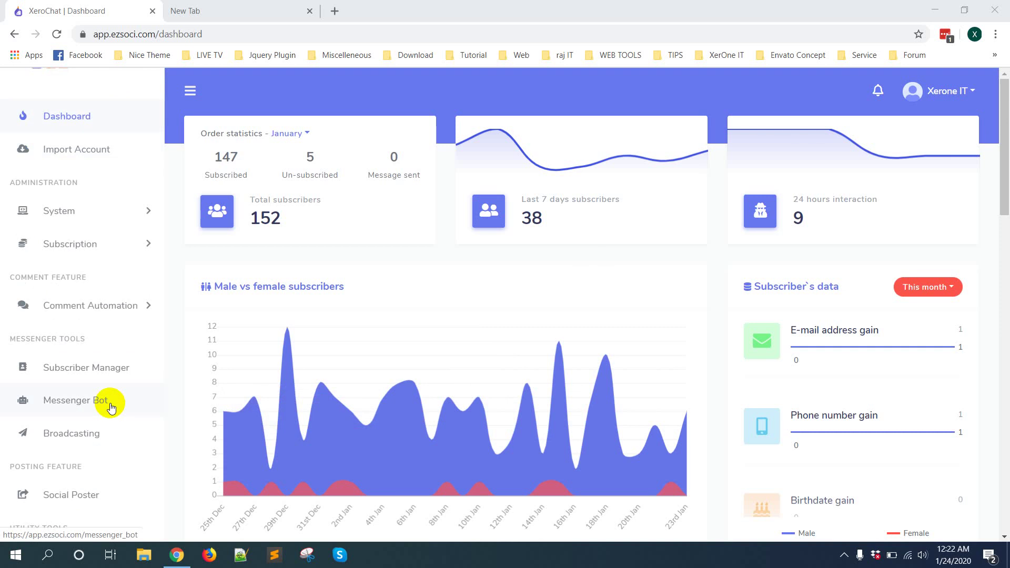
left_click(78, 405)
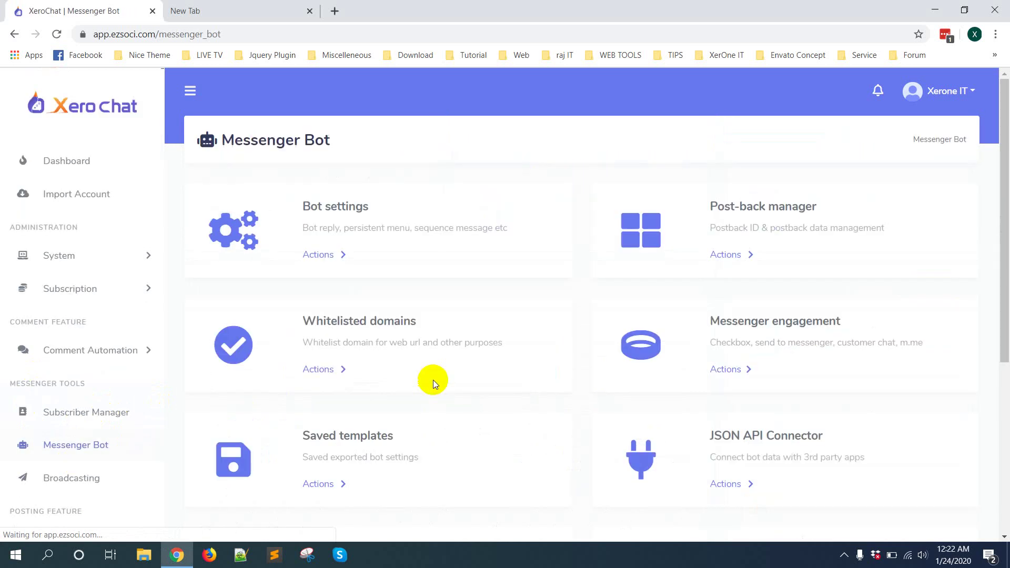
scroll(429, 380, "down", 5)
left_click(324, 431)
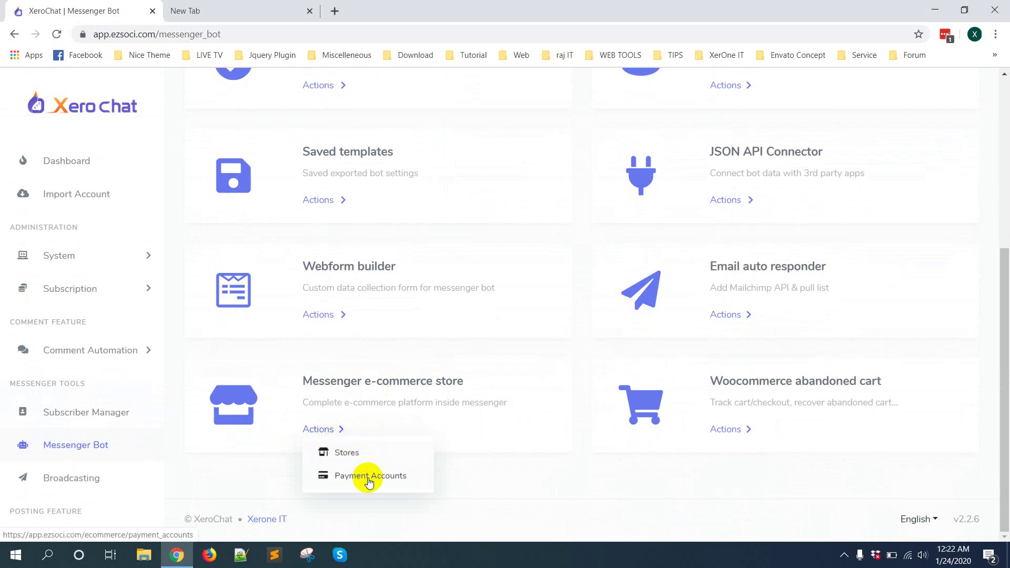
left_click(344, 454)
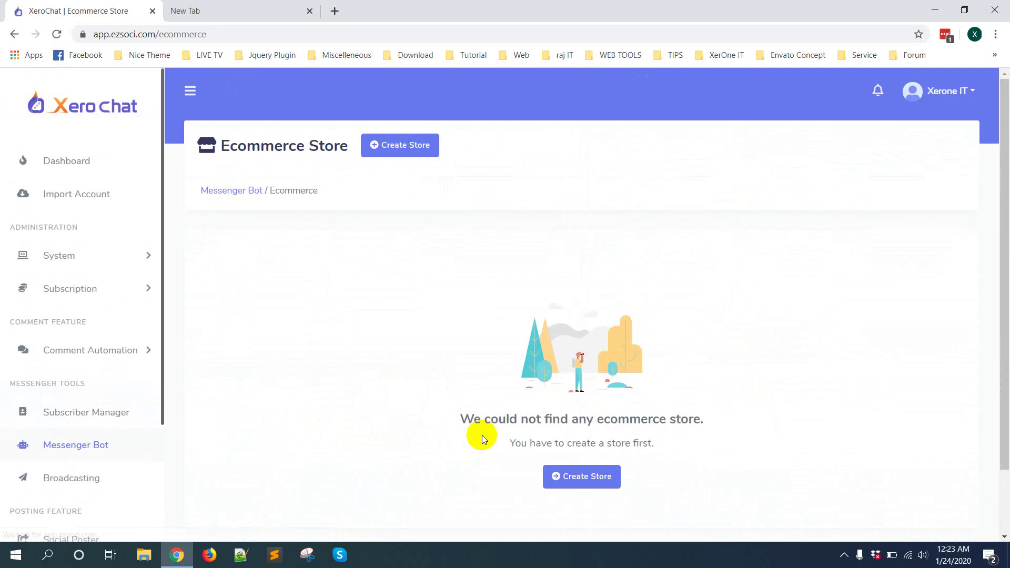
scroll(548, 421, "down", 2)
left_click(571, 408)
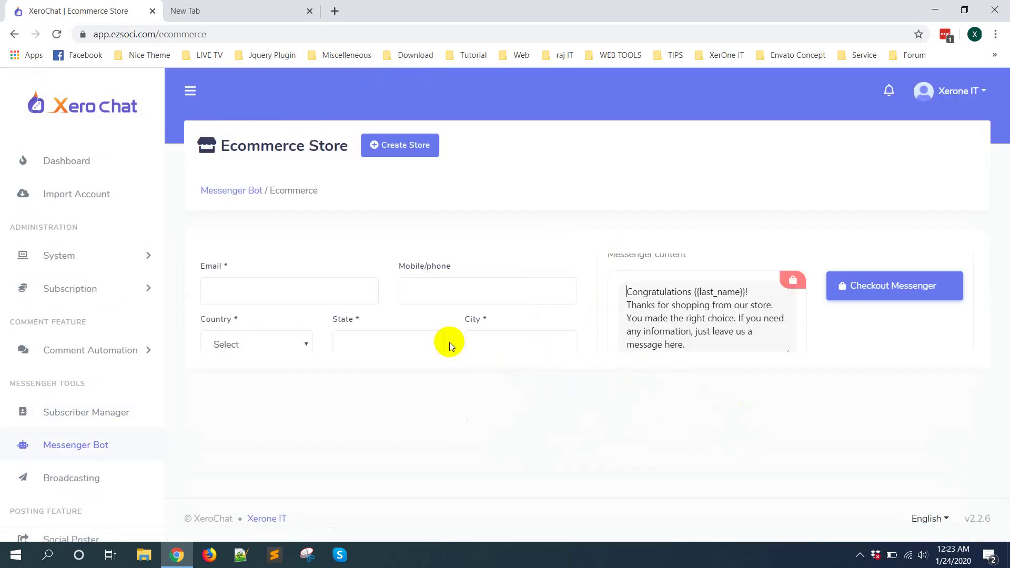
Link the store to the XeroChat Ecommerce Chatbot page, name it XeroChat Shop, and enter contact email and phone
left_click(346, 296)
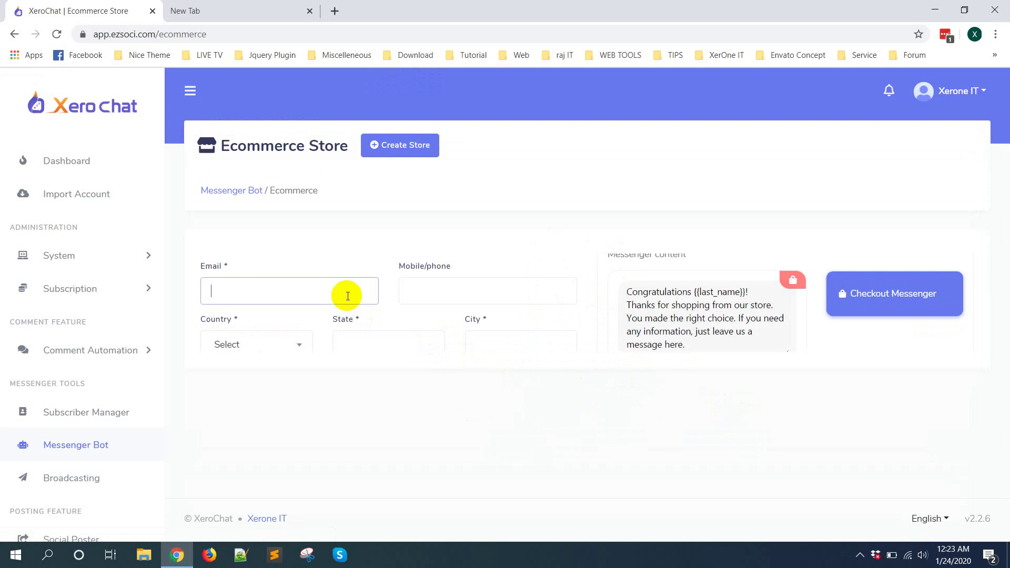
scroll(326, 253, "down", 3)
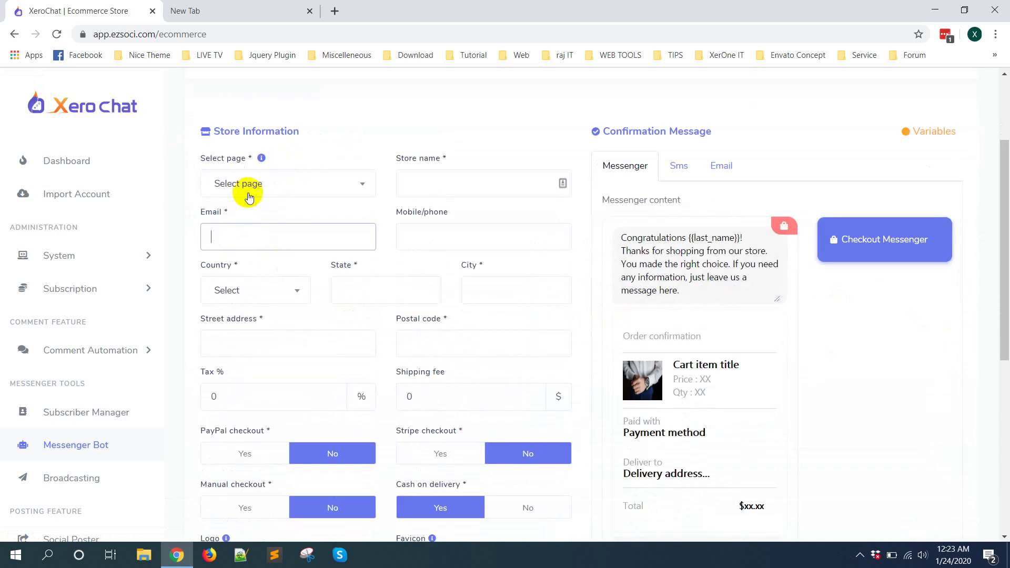
left_click(262, 186)
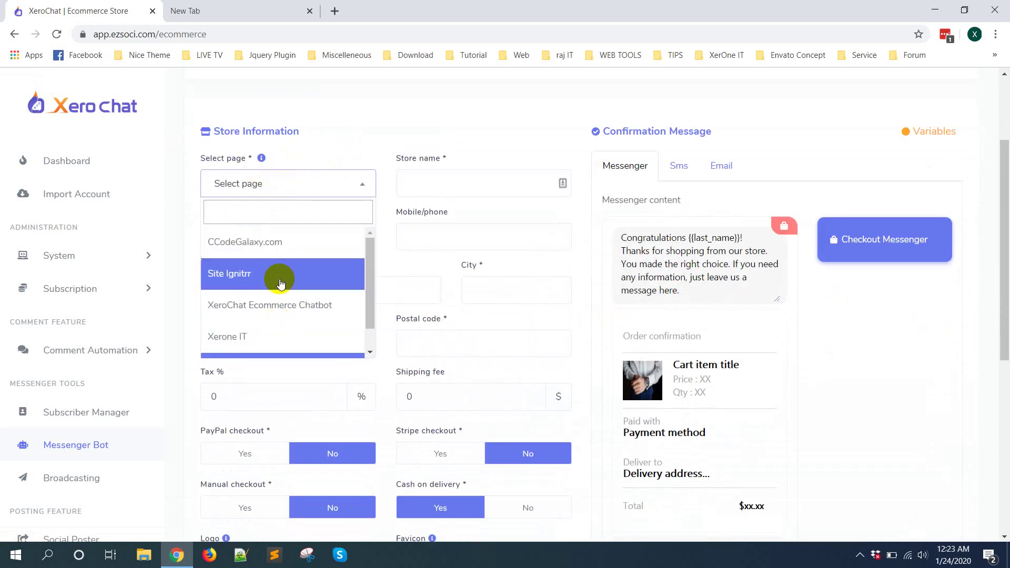
left_click(322, 313)
left_click(468, 189)
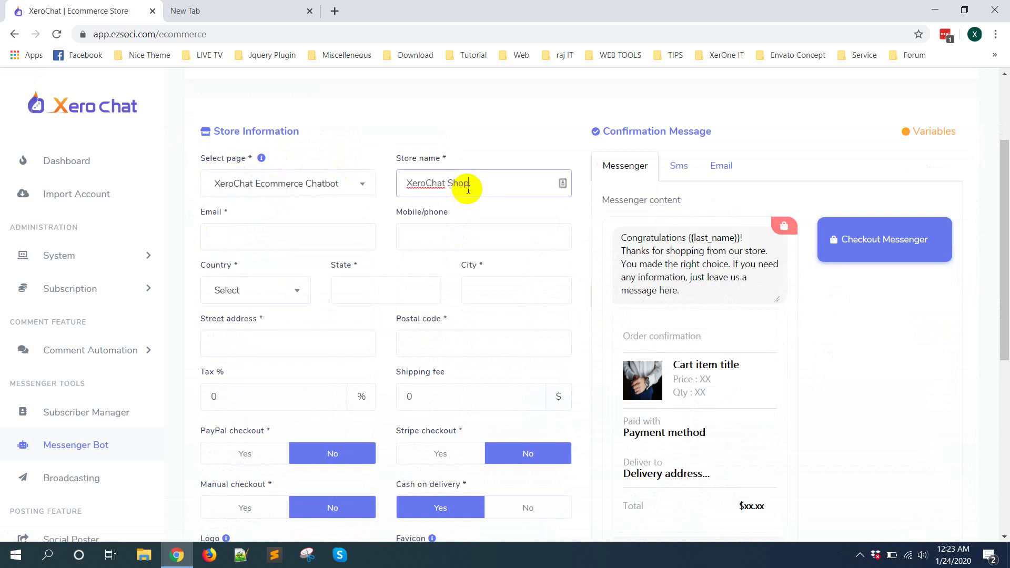
left_click(282, 237)
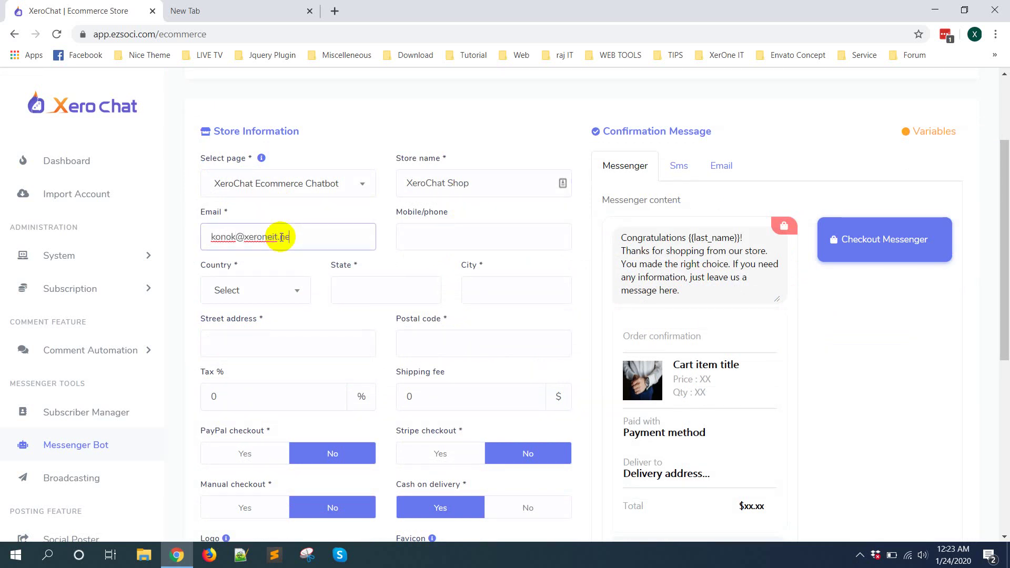
left_click(445, 239)
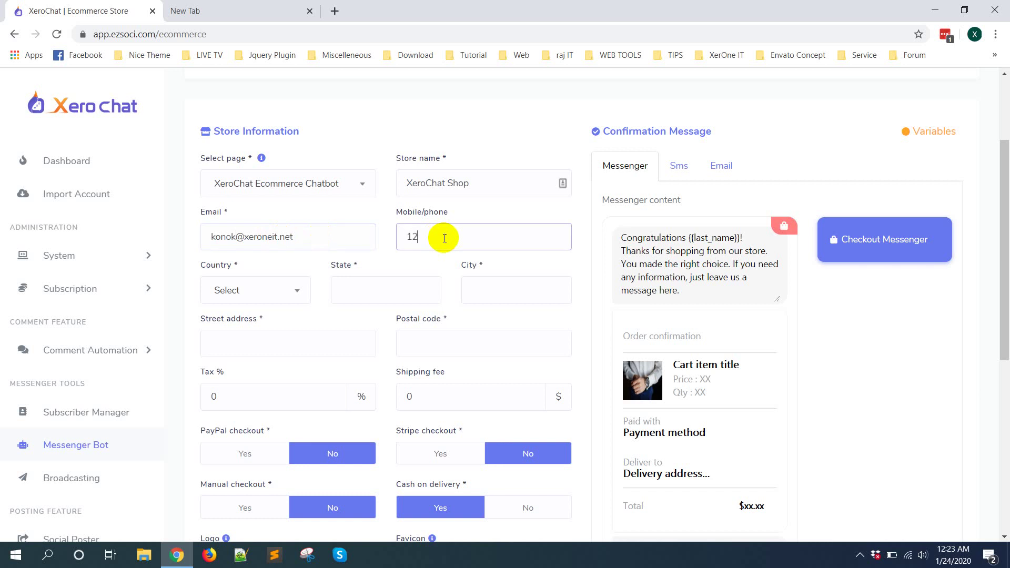
Set the address: country BANGLADESH, state and city Rajshahi, plus street address and postal code
left_click(293, 296)
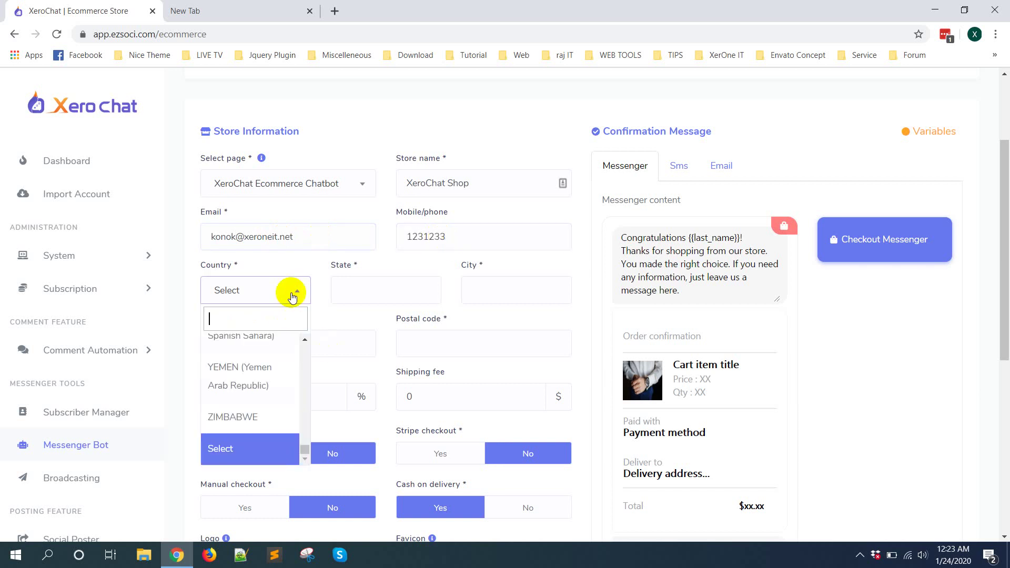
type("ban")
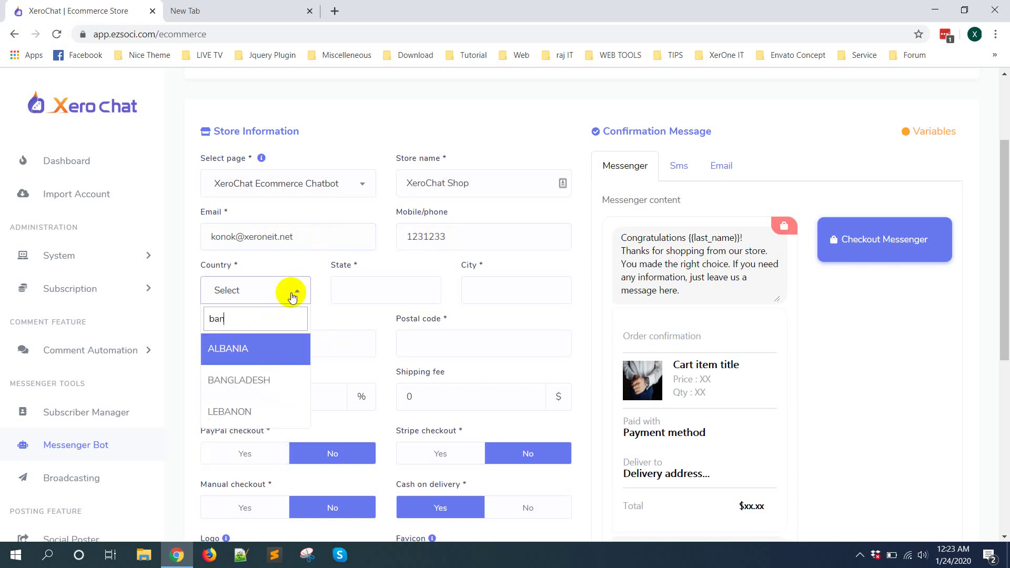
type("g")
left_click(287, 349)
left_click(395, 283)
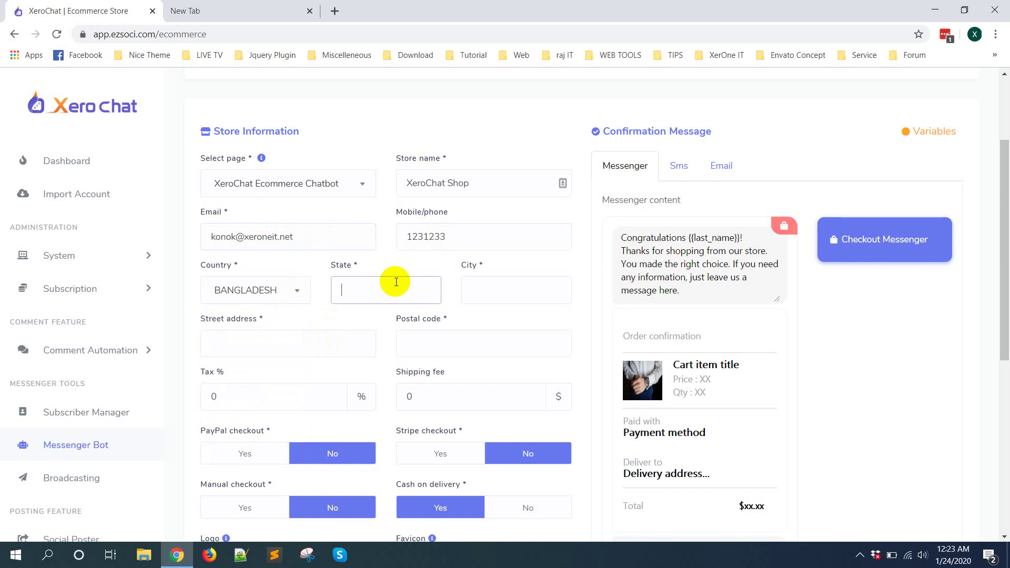
type("Rajshah")
key("Tab")
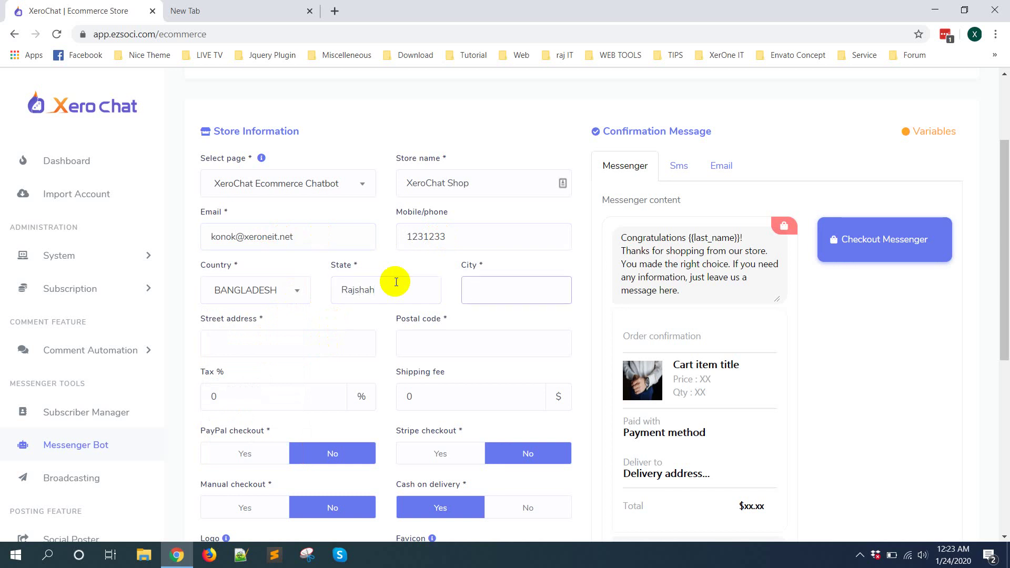
left_click(396, 283)
key("Tab")
type("Rajshah")
key("Tab")
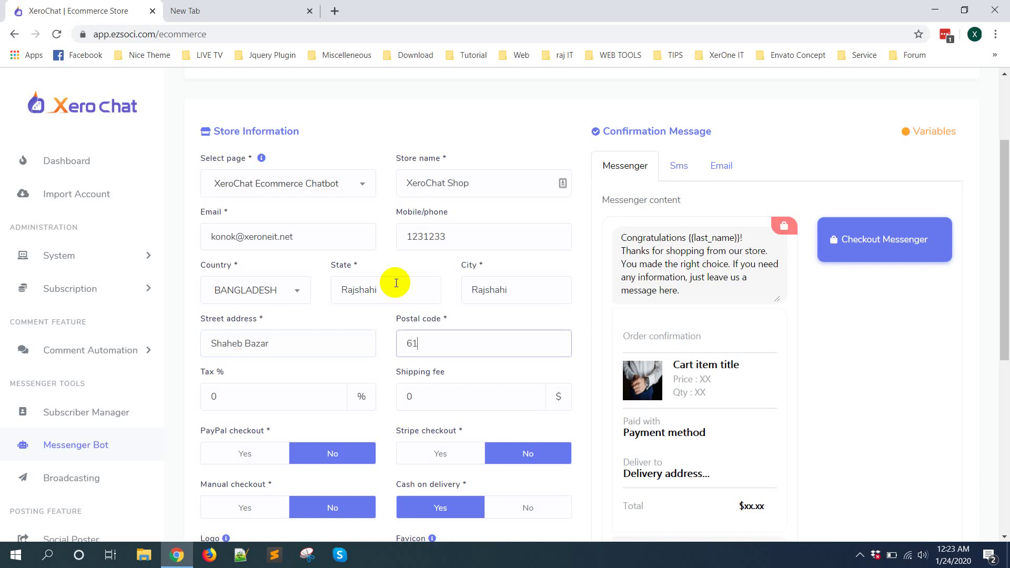
left_click(259, 366)
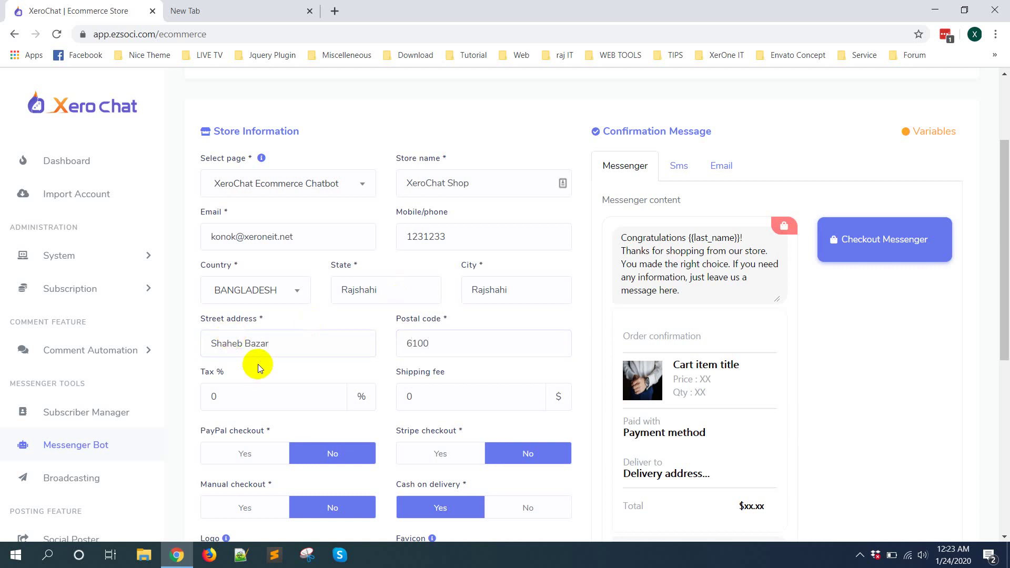
scroll(258, 366, "down", 1)
scroll(273, 323, "down", 2)
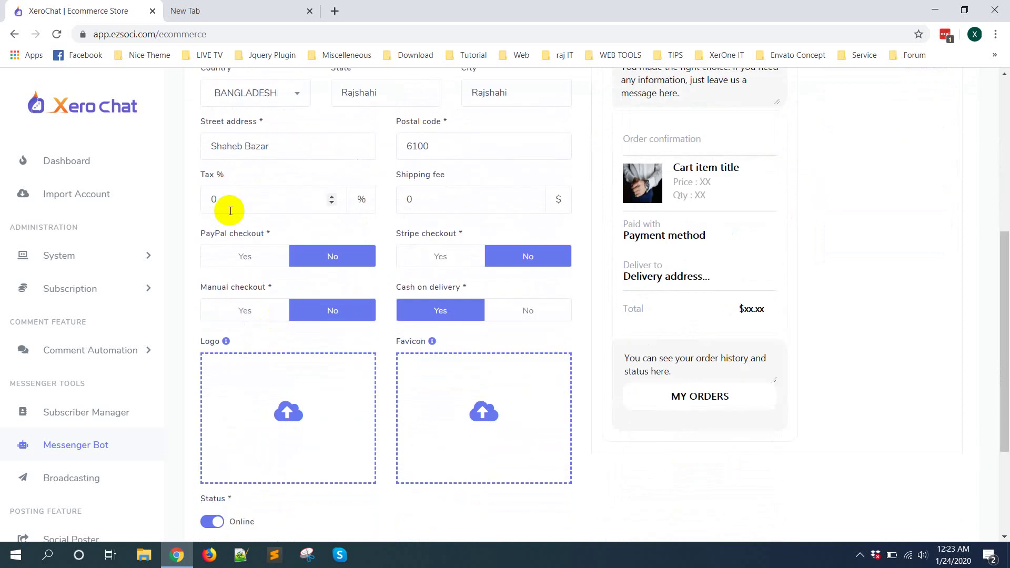
Set the shipping fee to 5 and enable PayPal, Stripe and manual checkout
left_click(441, 204)
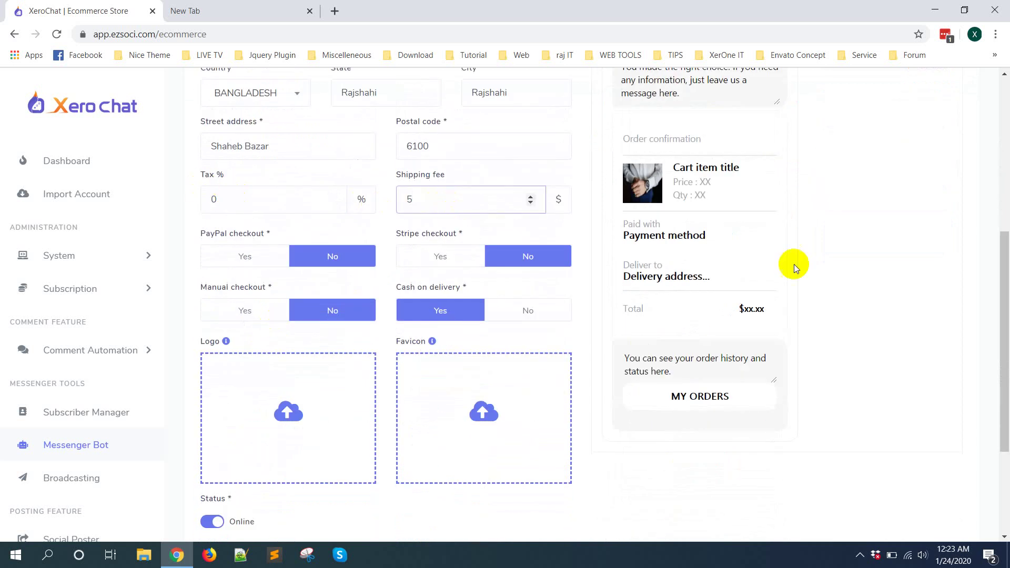
left_click(931, 241)
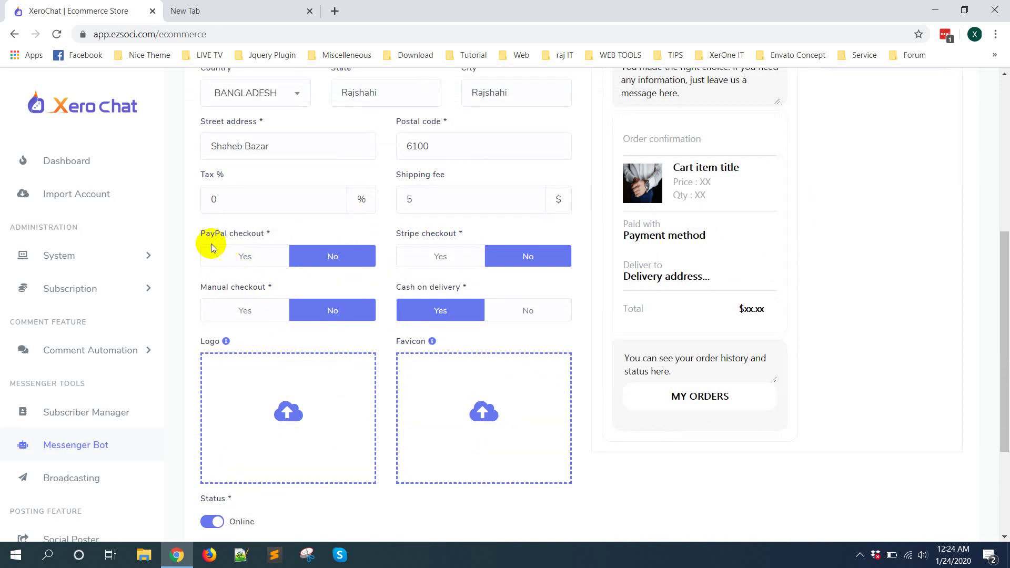
left_click(248, 257)
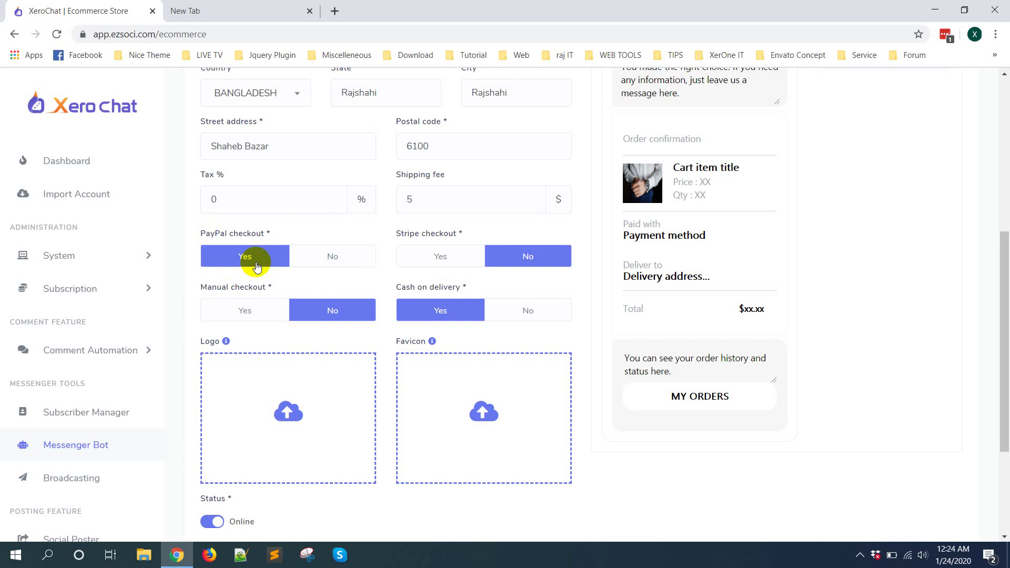
left_click(461, 254)
left_click(243, 309)
scroll(362, 369, "down", 2)
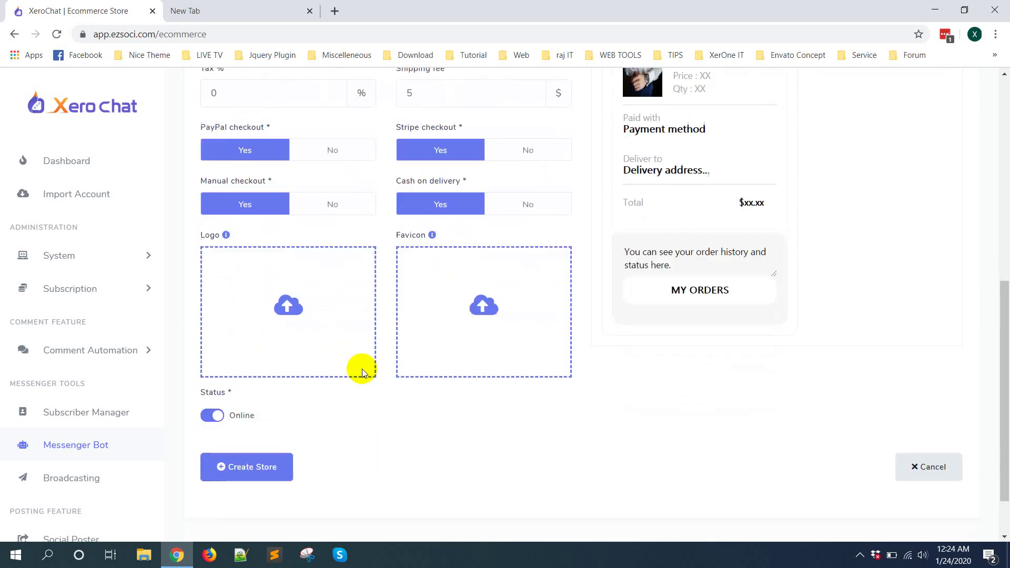
scroll(362, 368, "down", 1)
Upload xerochatshop2.png from Desktop/XeroChat Ecom as the logo and fav.png as the favicon
left_click(309, 279)
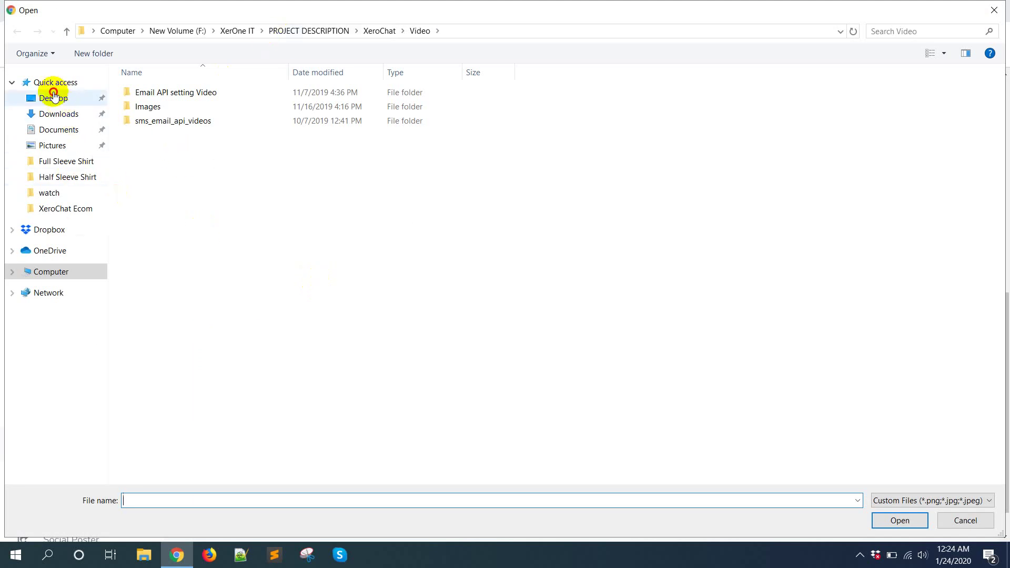
left_click(53, 98)
double_click(456, 110)
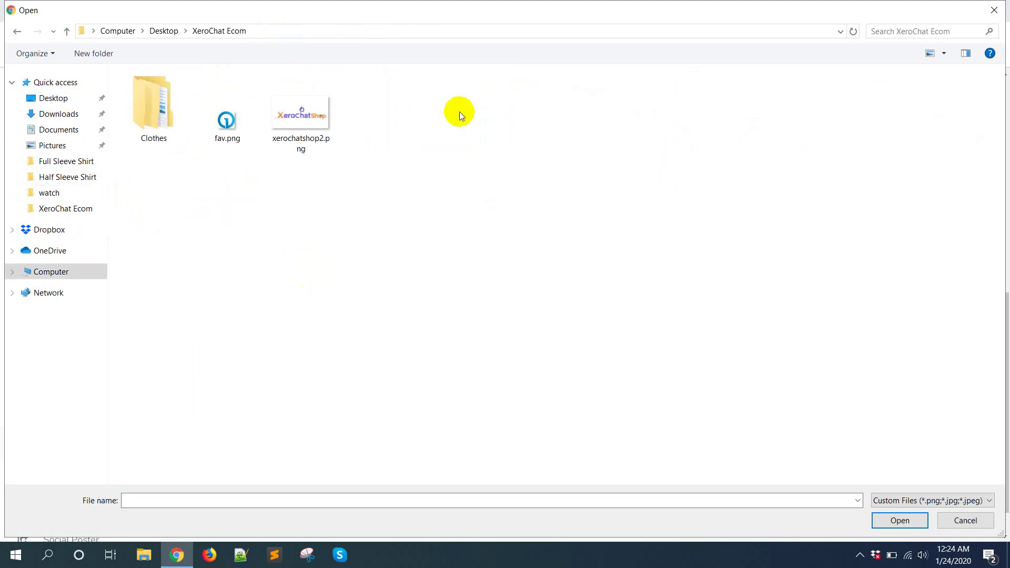
double_click(320, 121)
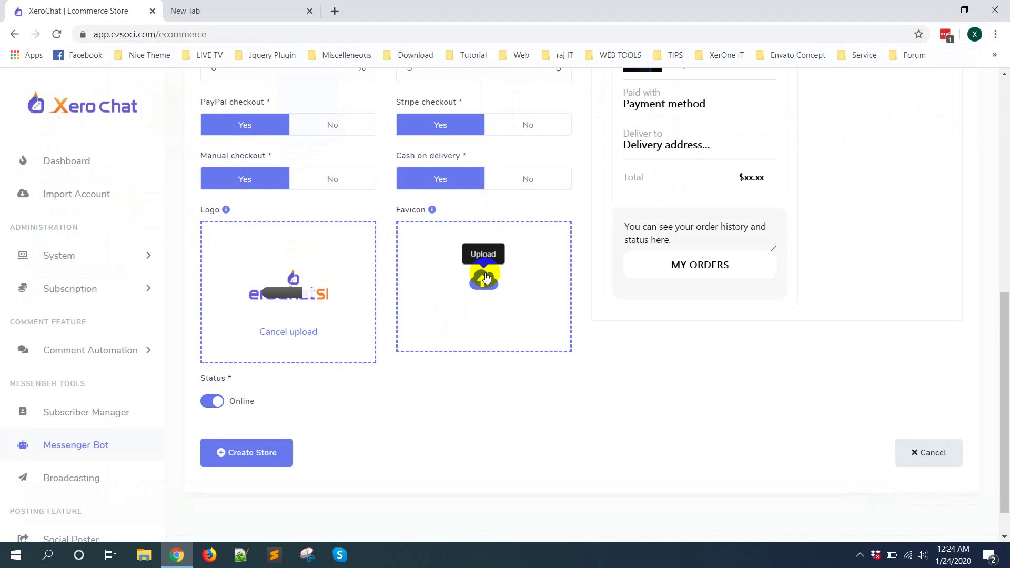
left_click(491, 281)
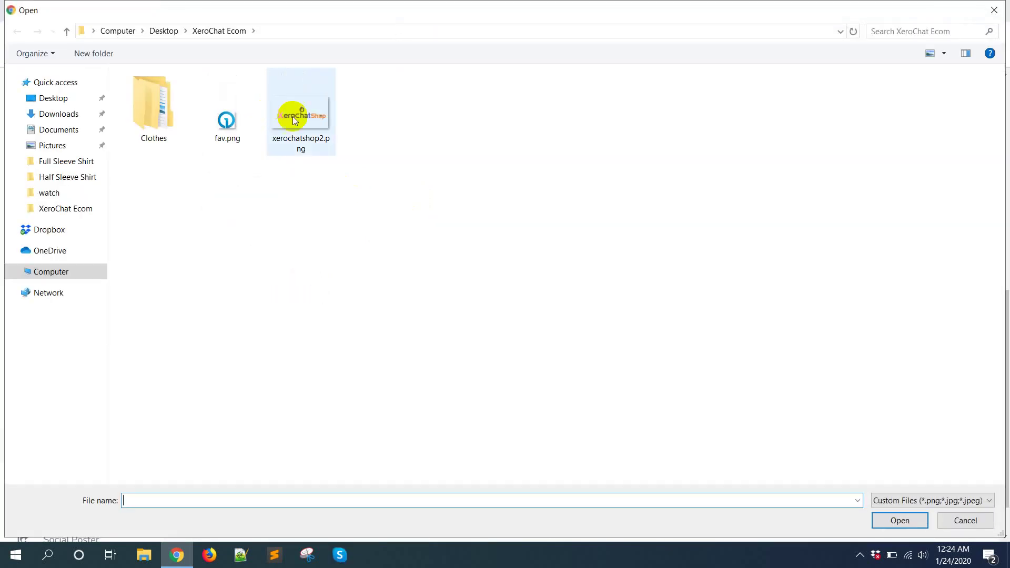
double_click(226, 122)
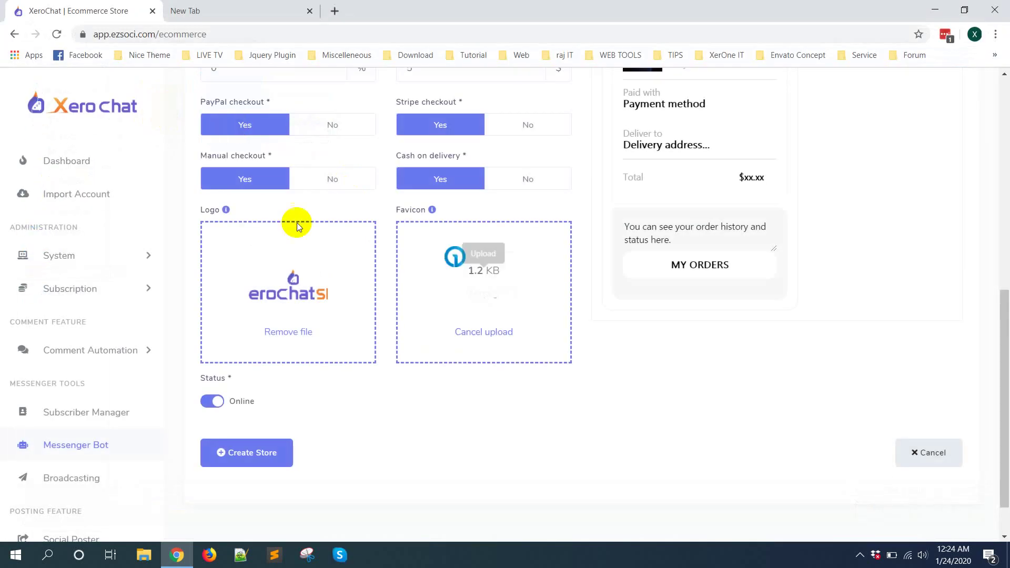
scroll(647, 397, "up", 5)
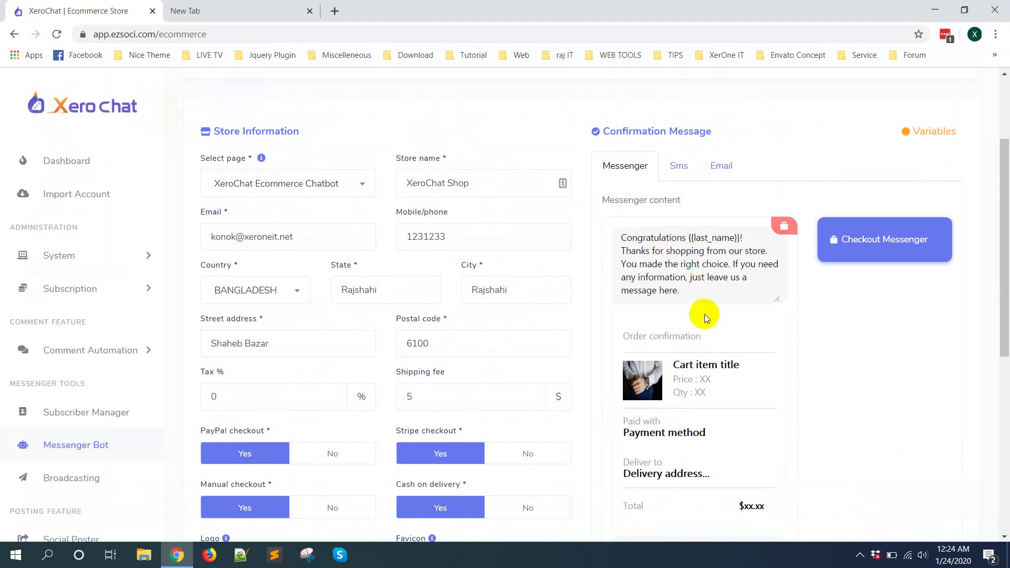
Preview the SMS and email order confirmation messages
left_click(704, 297)
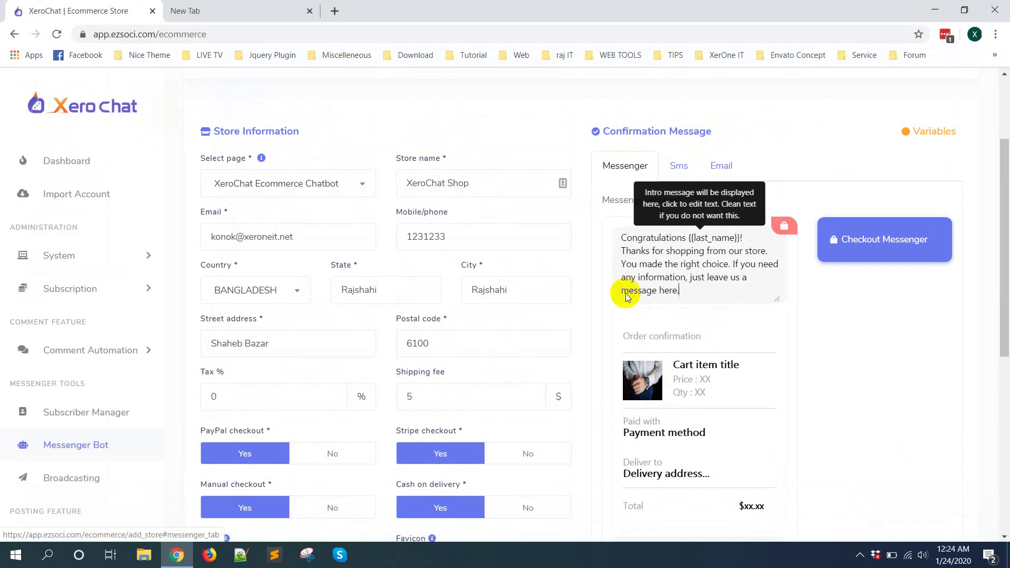
scroll(641, 417, "down", 3)
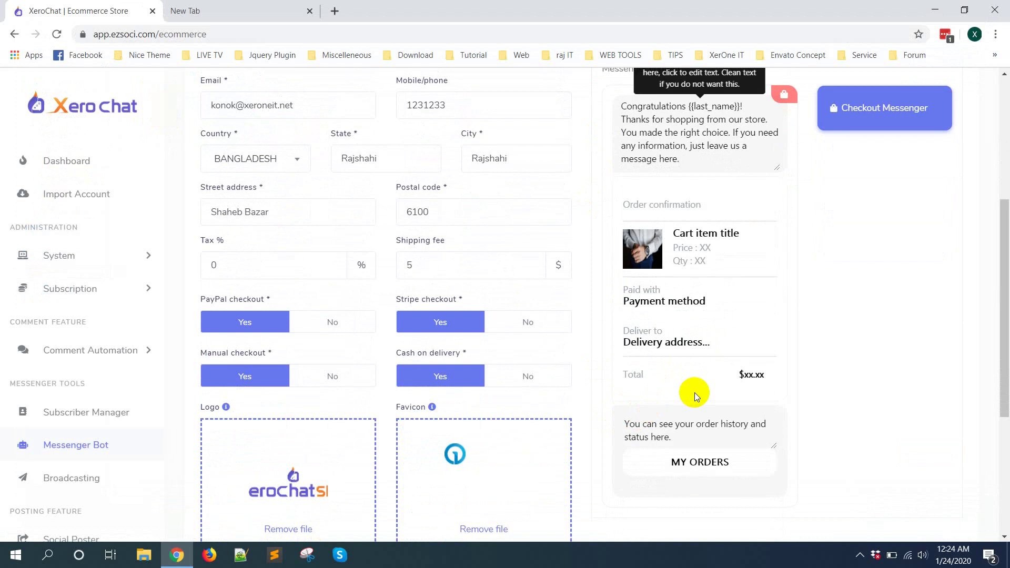
scroll(694, 392, "up", 3)
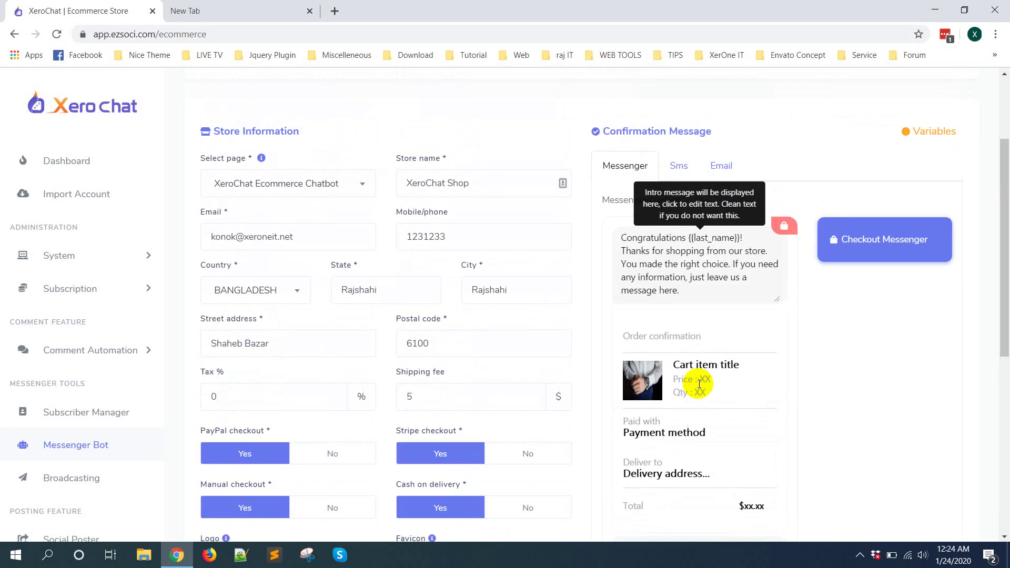
left_click(682, 168)
left_click(729, 171)
Set the email sender to the no-reply SMTP account, then recheck the SMS and Messenger previews
scroll(731, 484, "down", 2)
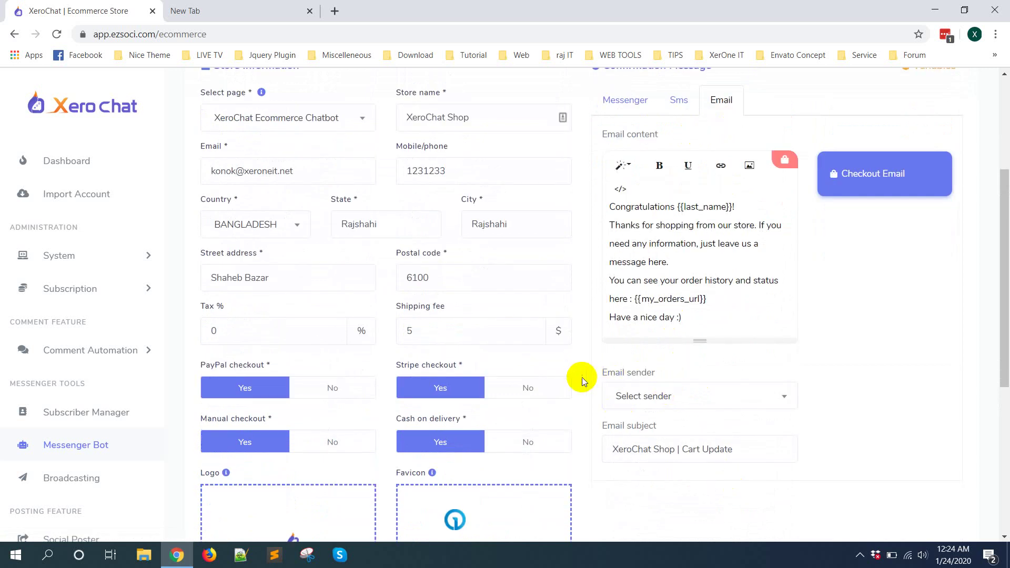
left_click_drag(602, 372, 672, 372)
left_click(672, 396)
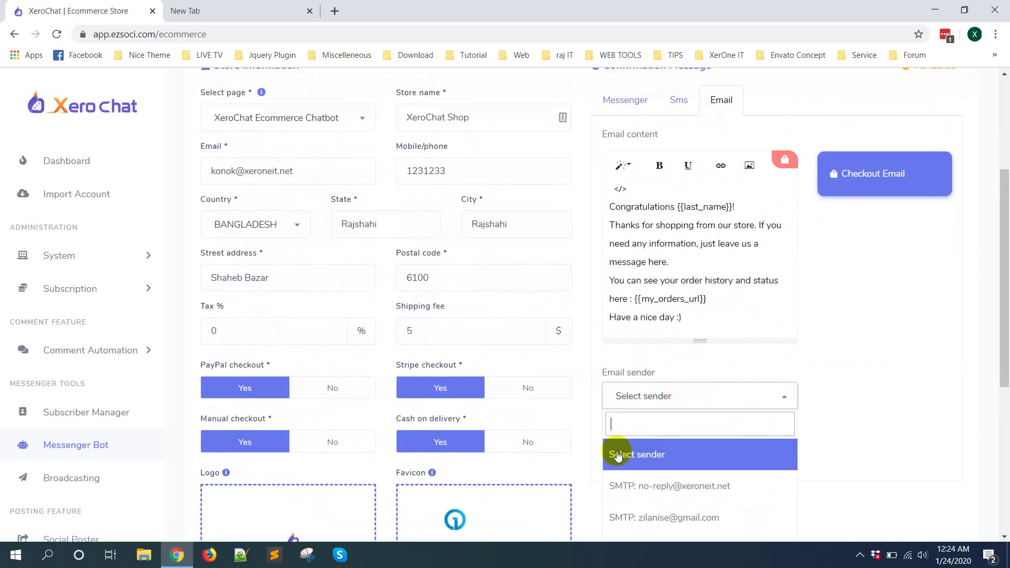
scroll(790, 462, "down", 1)
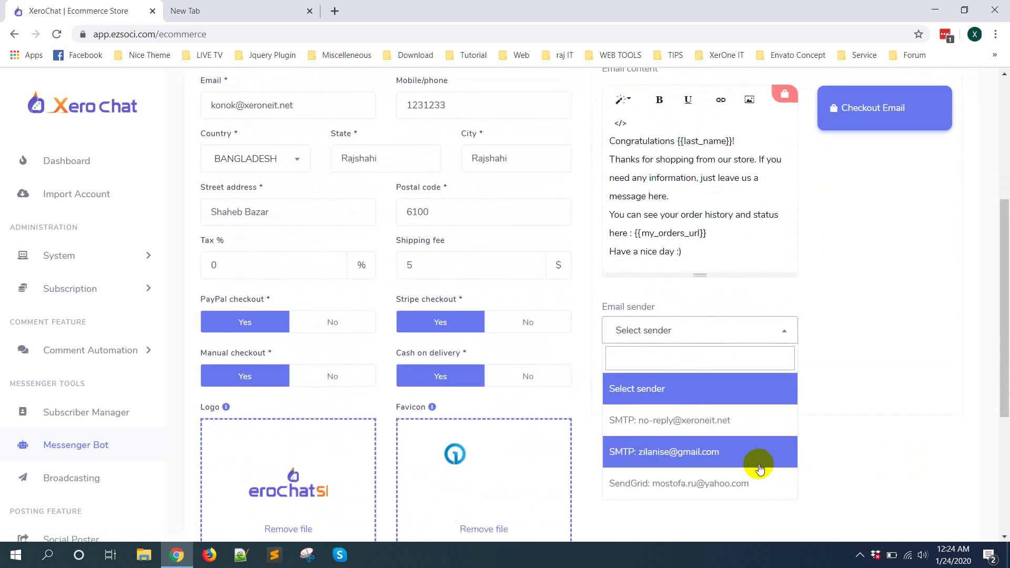
left_click(722, 424)
scroll(706, 316, "up", 2)
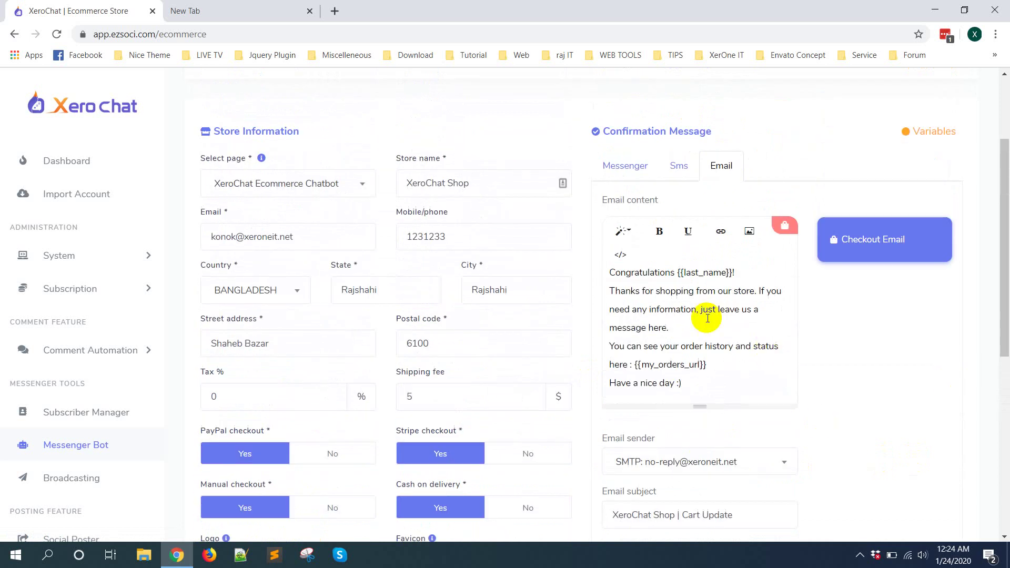
left_click(676, 176)
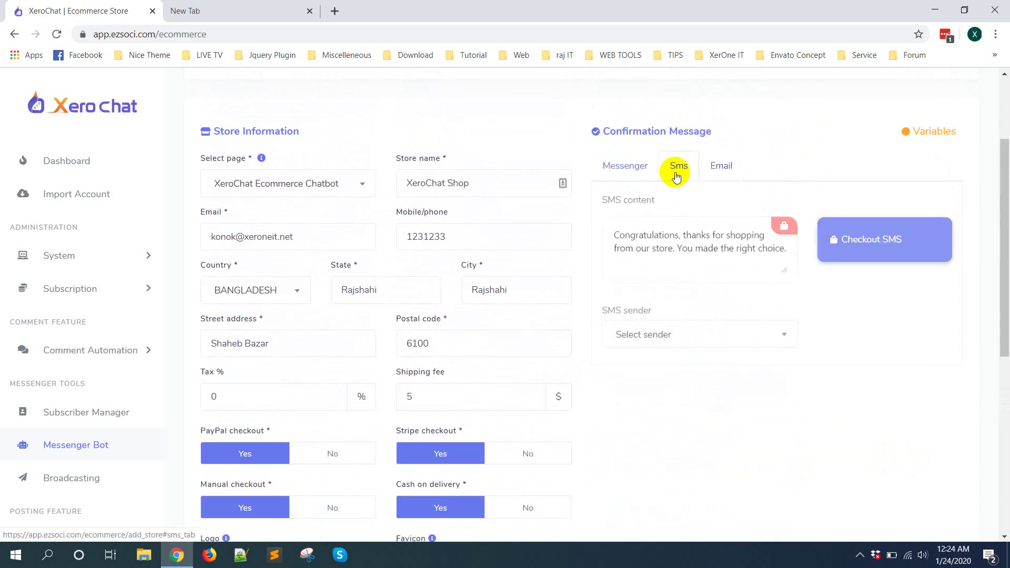
left_click(620, 168)
scroll(361, 379, "down", 7)
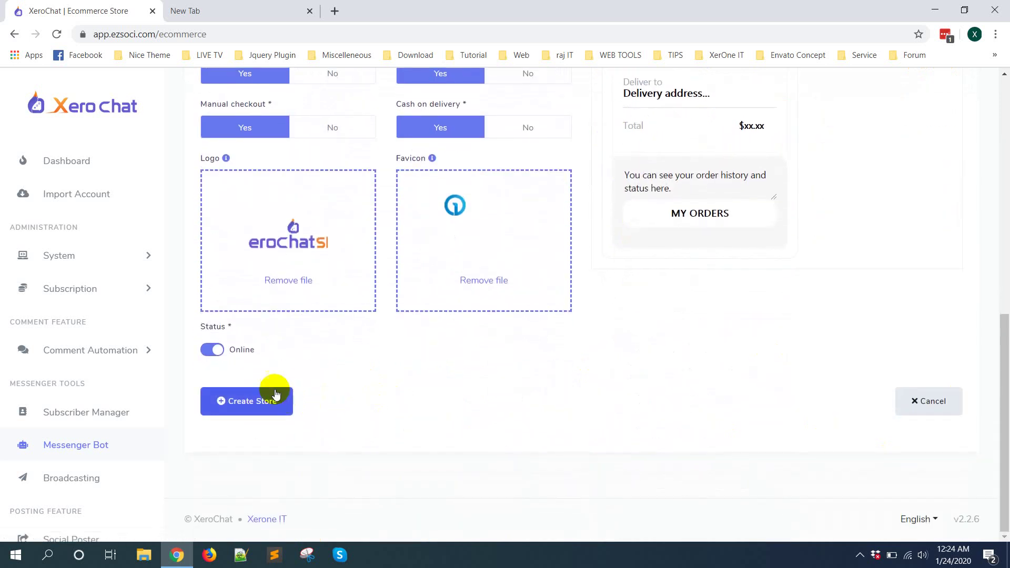
Create XeroChat Shop, dismiss the Store Created notice, and return to the store dashboard
left_click(276, 395)
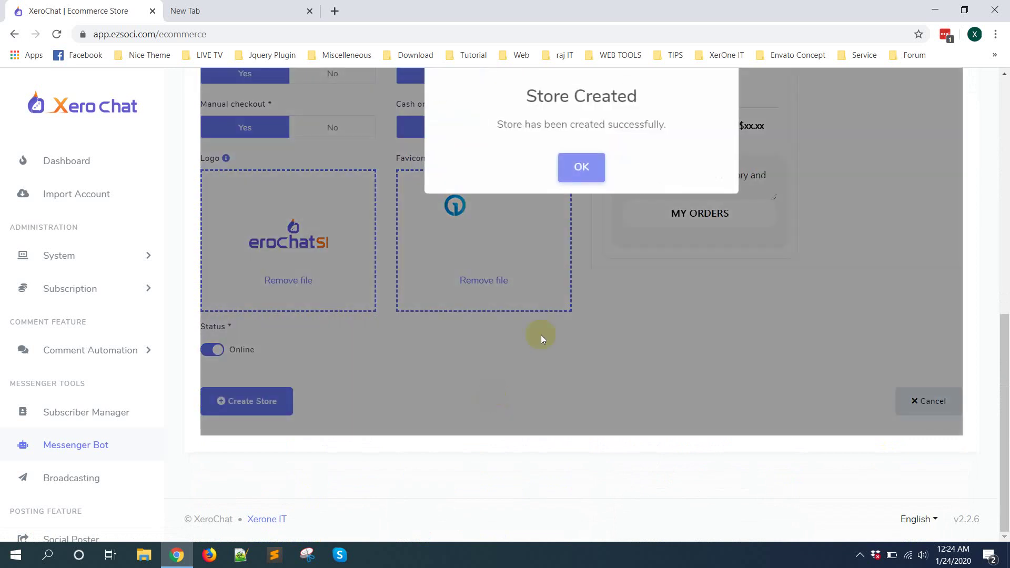
left_click(584, 172)
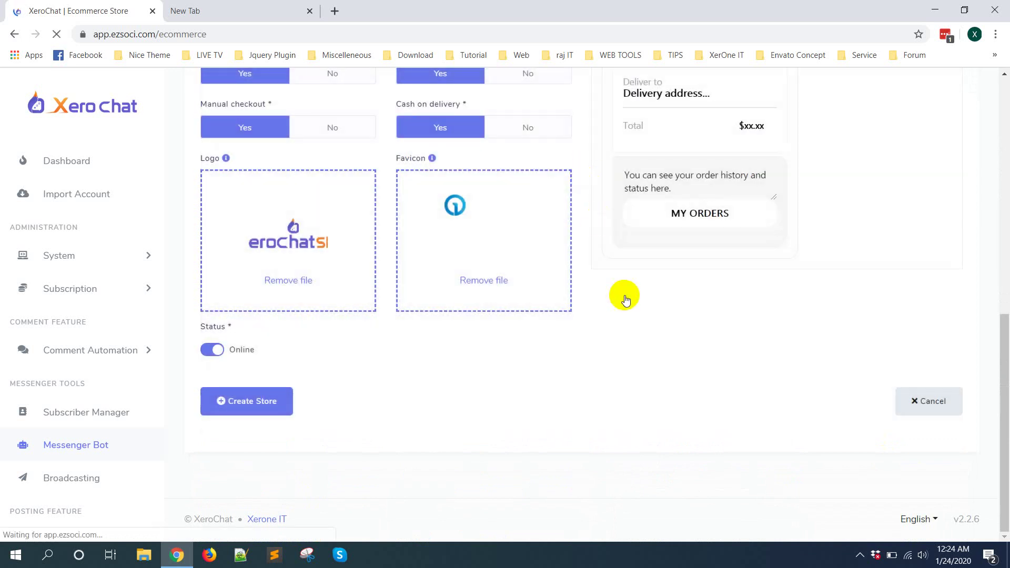
scroll(611, 284, "up", 6)
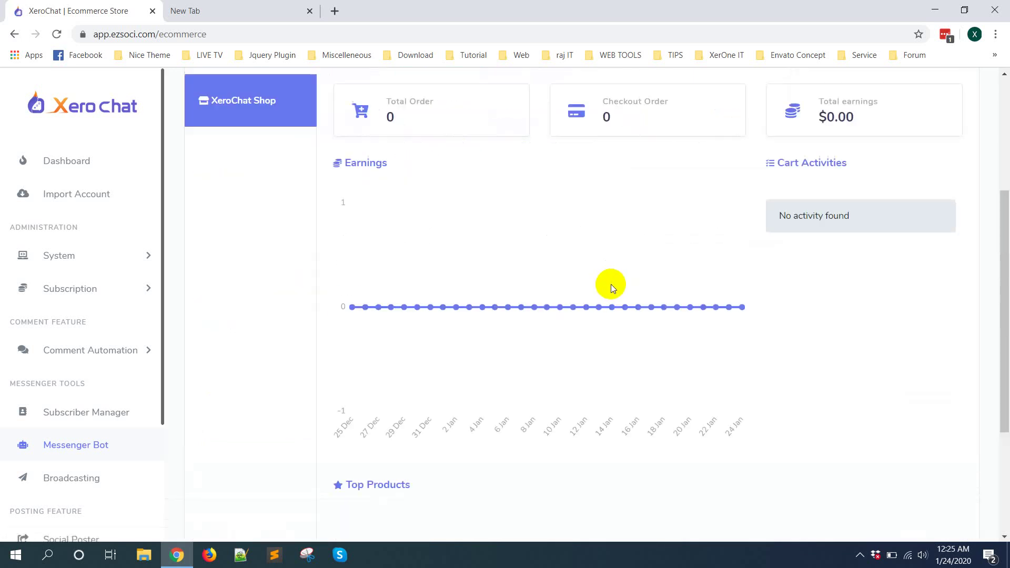
scroll(611, 295, "up", 2)
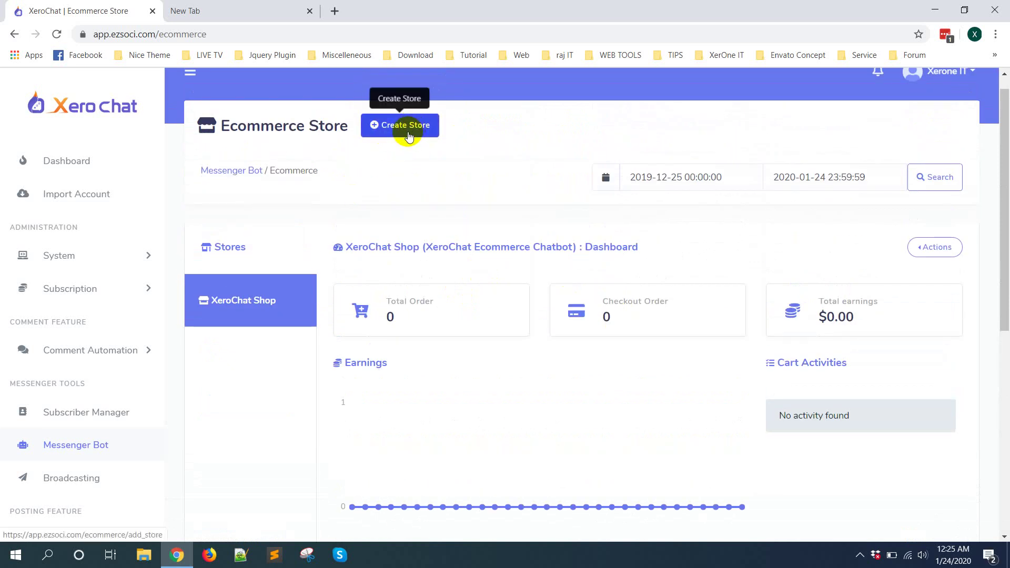
left_click(426, 127)
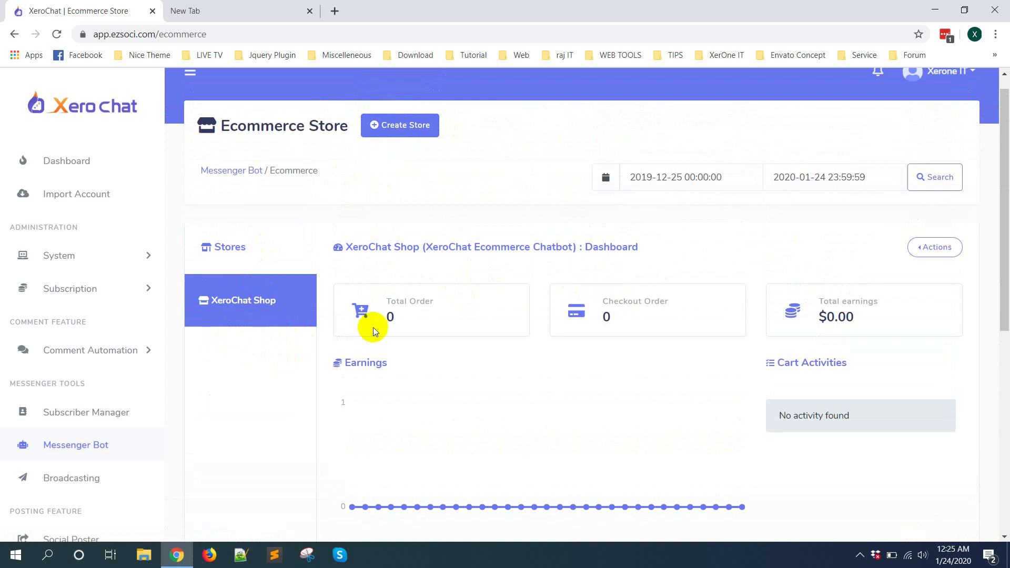
left_click(933, 254)
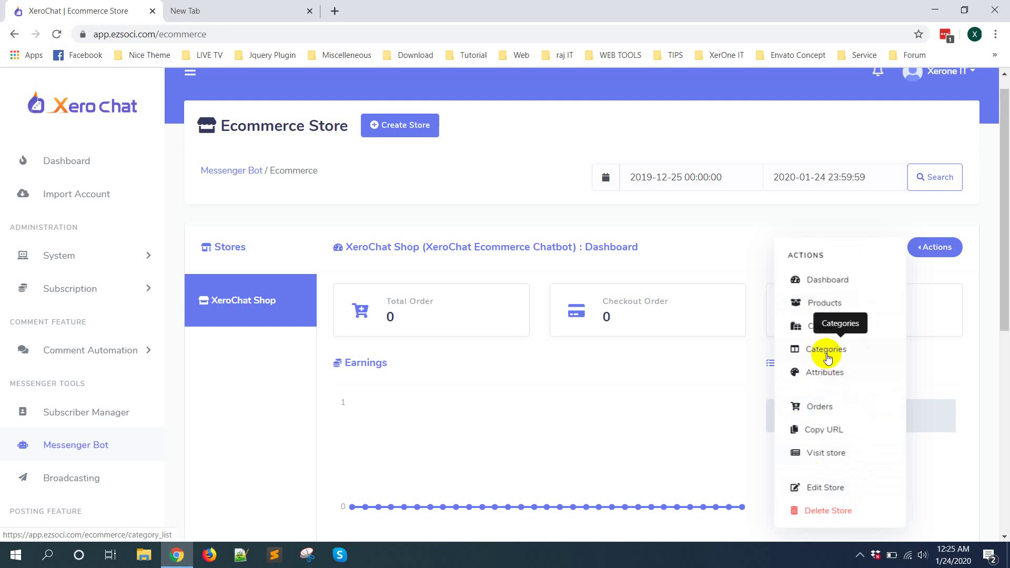
In the store's Categories, add and save the T-Shirt and Full Sleeve Shirt categories
left_click(829, 349)
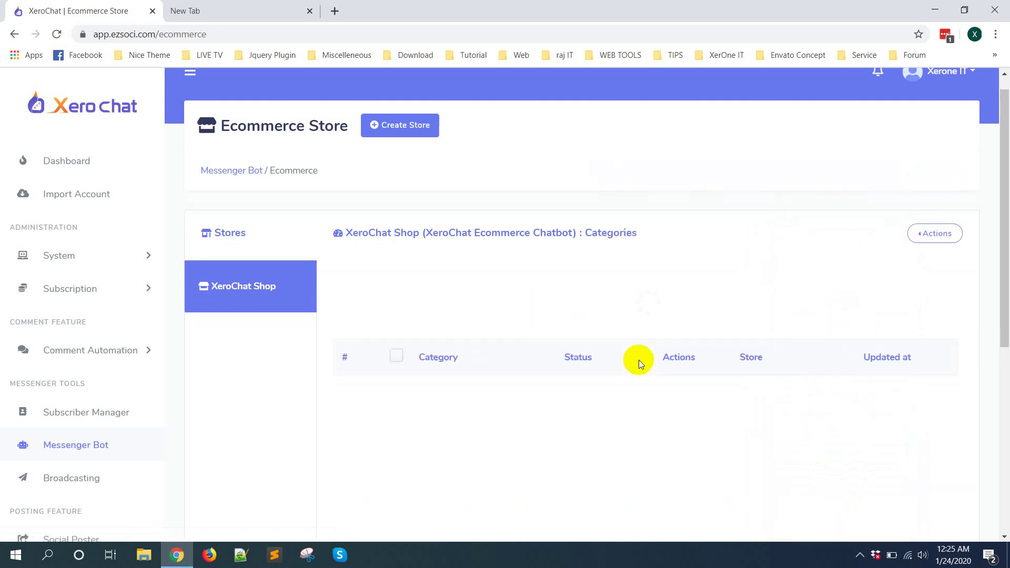
left_click(926, 290)
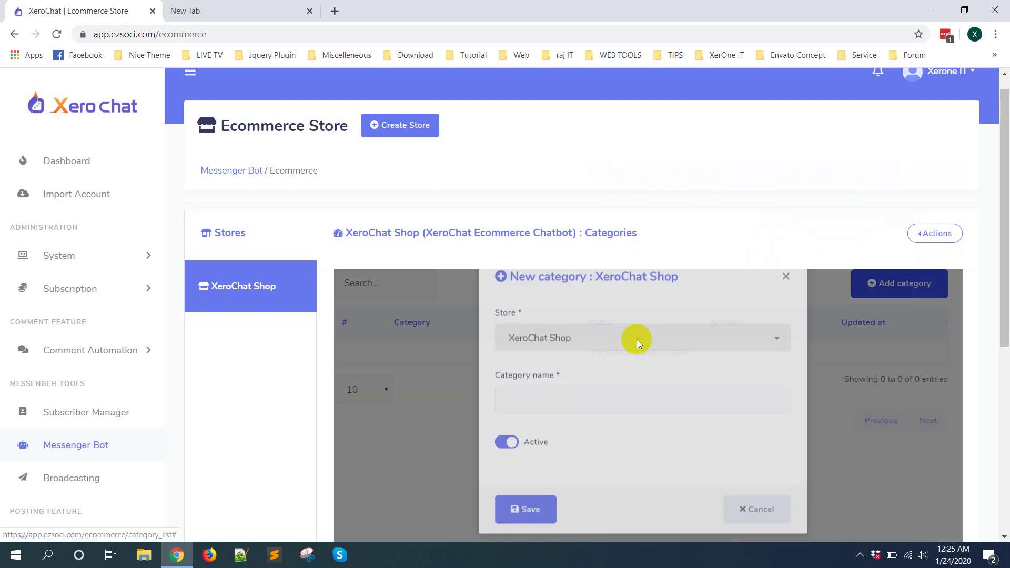
left_click(580, 434)
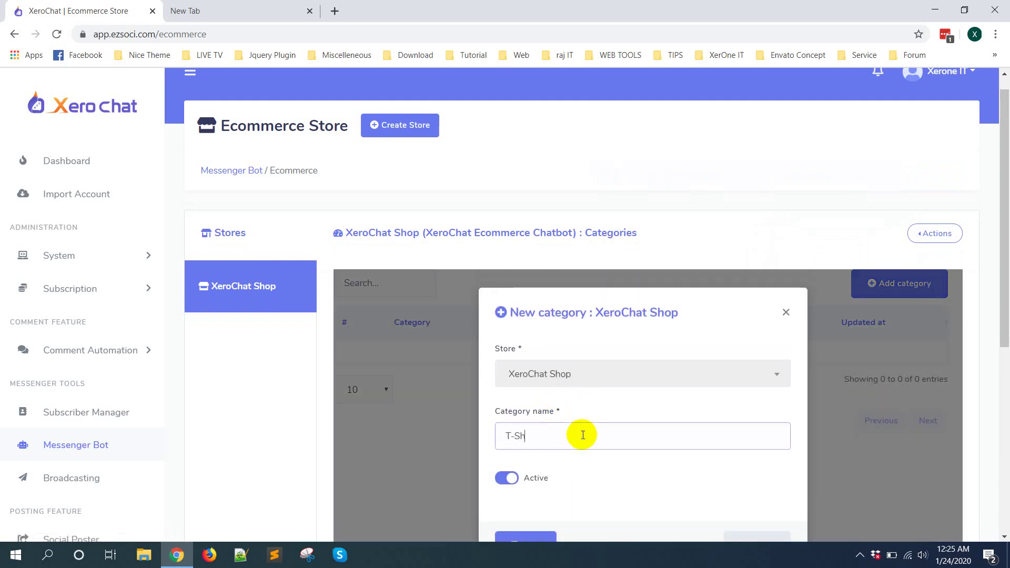
scroll(563, 437, "down", 2)
left_click(538, 413)
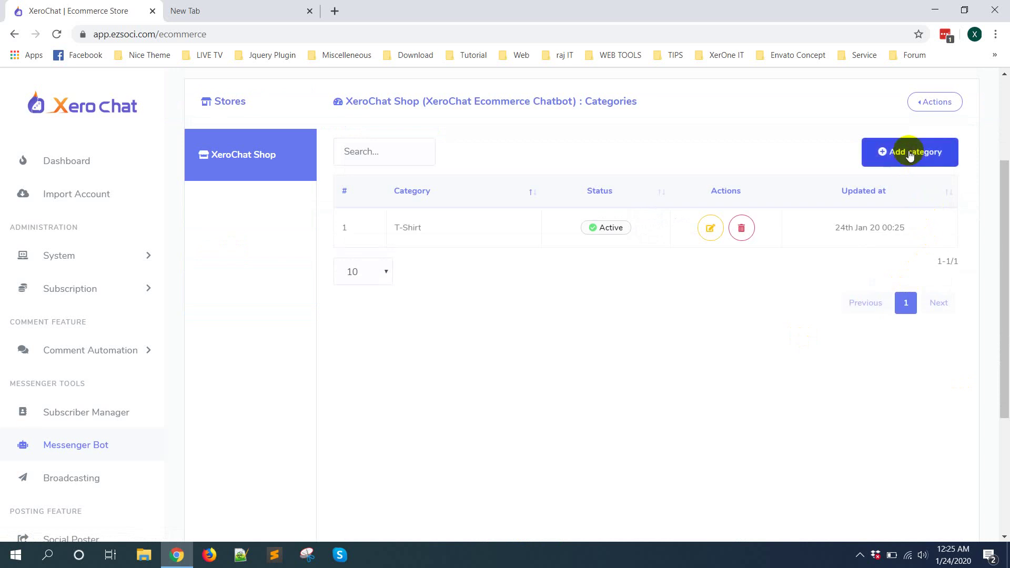
left_click(914, 153)
left_click(532, 316)
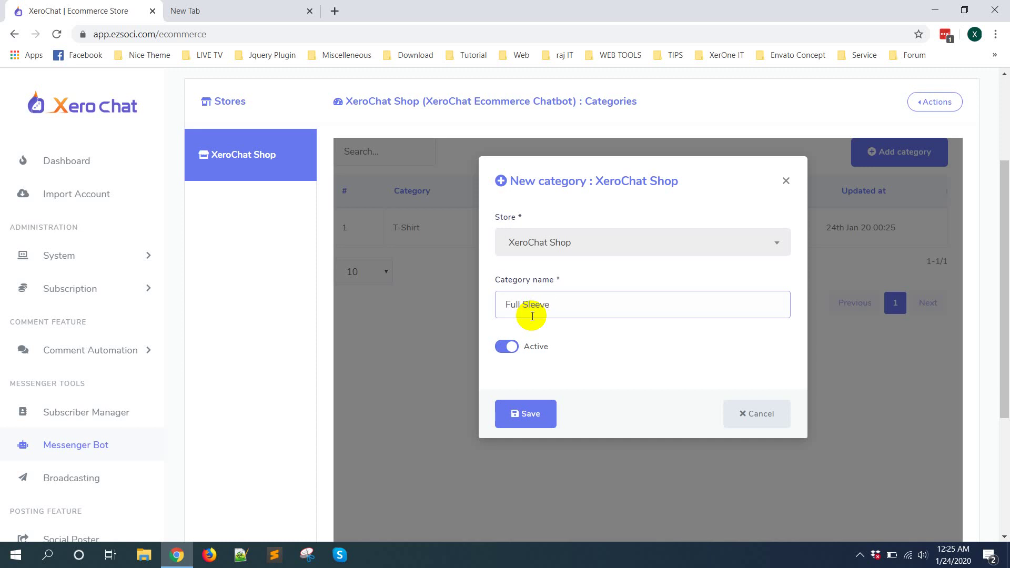
left_click(524, 414)
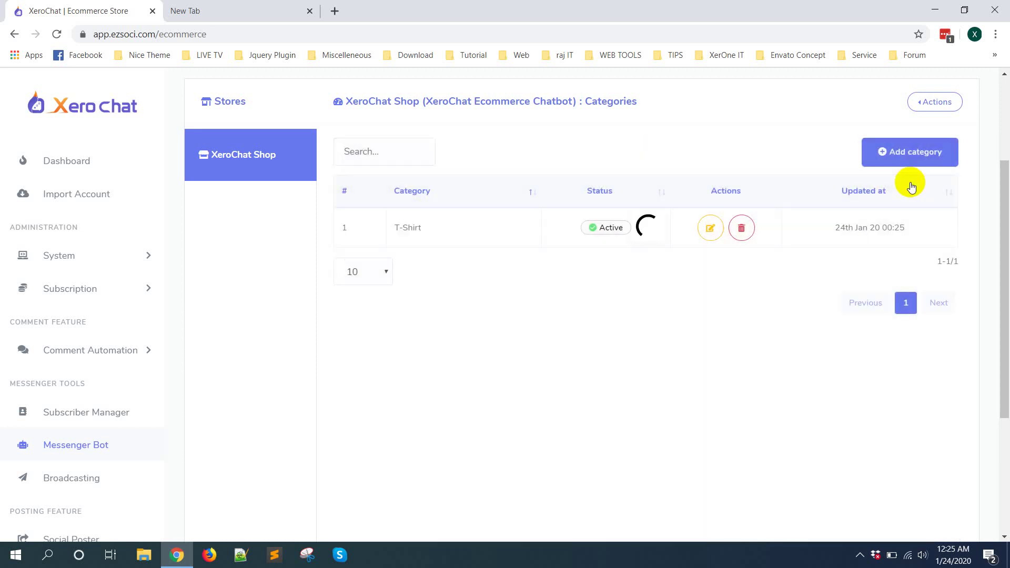
Add and save the Half Sleeve Shirt, Shoes and Watch categories
left_click(913, 161)
left_click(551, 306)
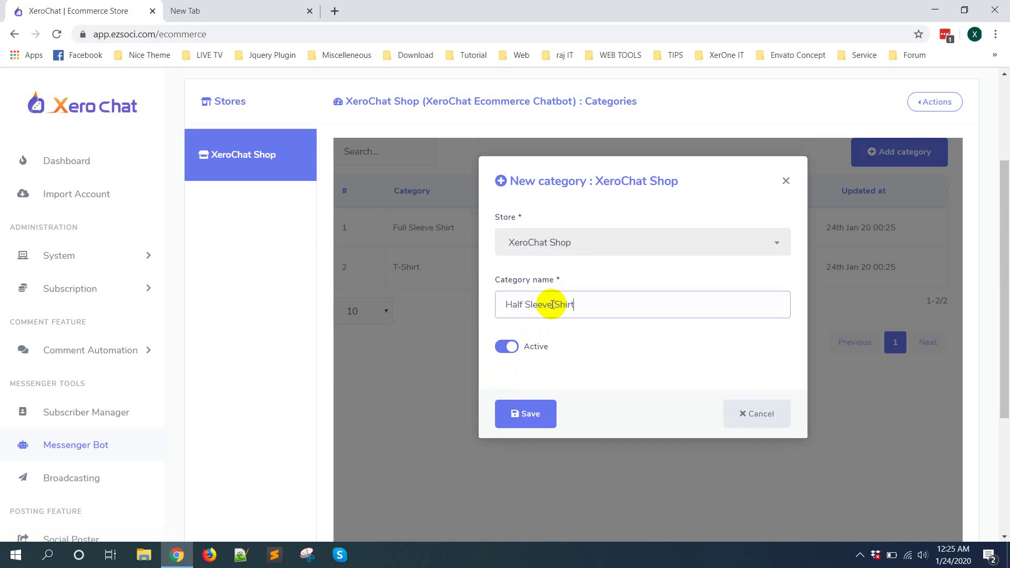
type("Half Sleeve Shirt")
left_click(533, 418)
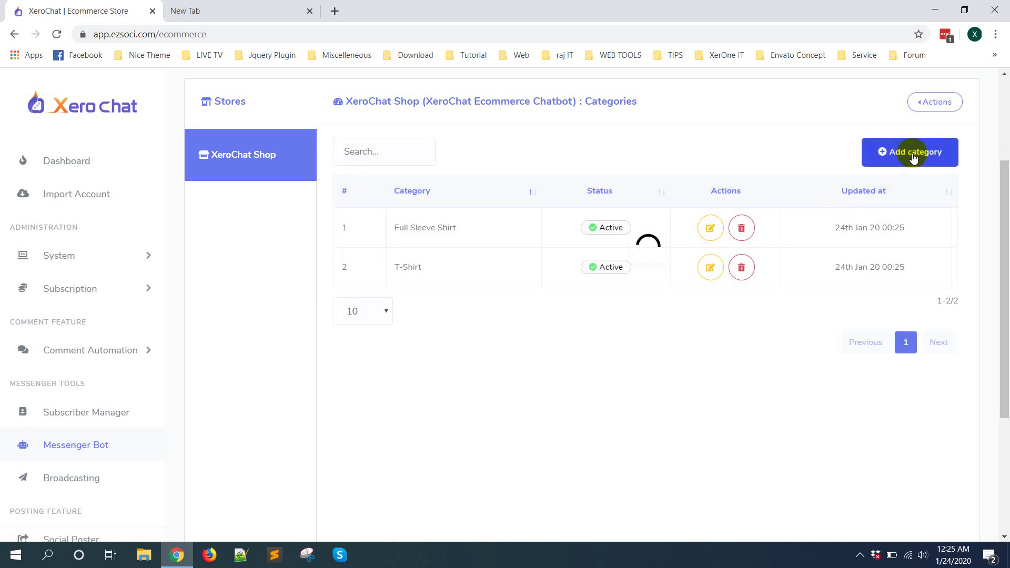
left_click(912, 153)
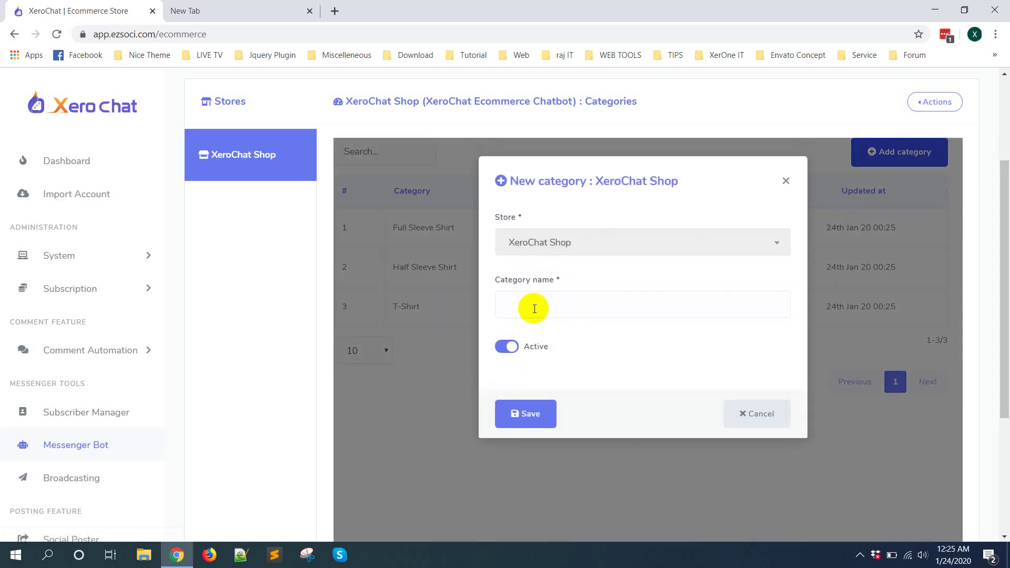
left_click(534, 308)
type("Shoes")
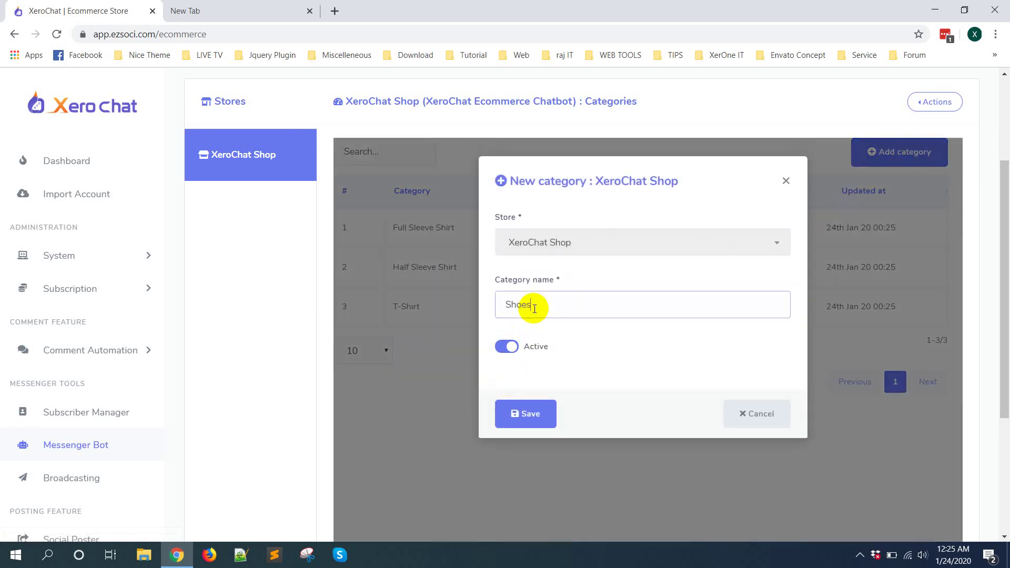
left_click(518, 412)
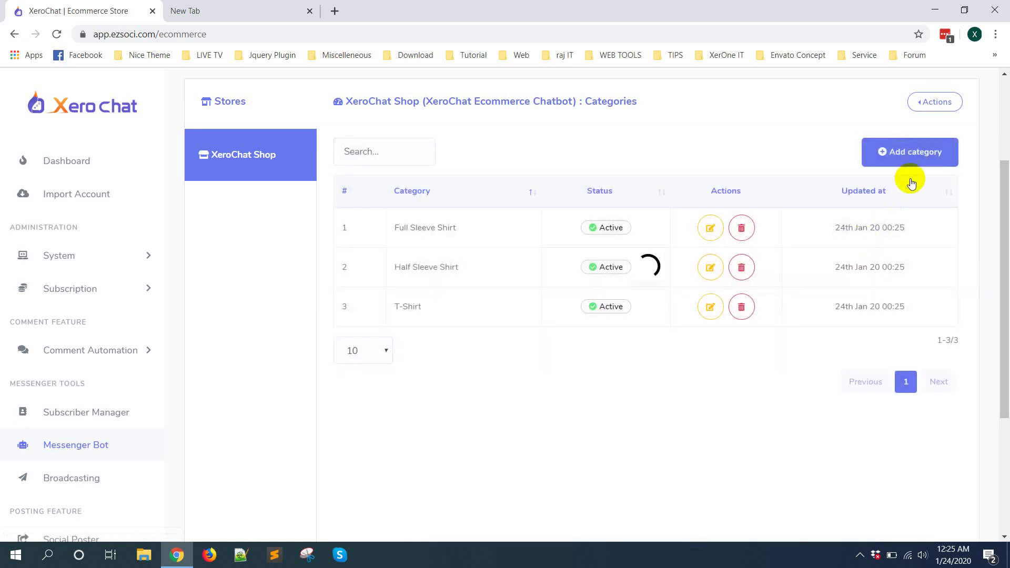
left_click(907, 153)
type("Watch")
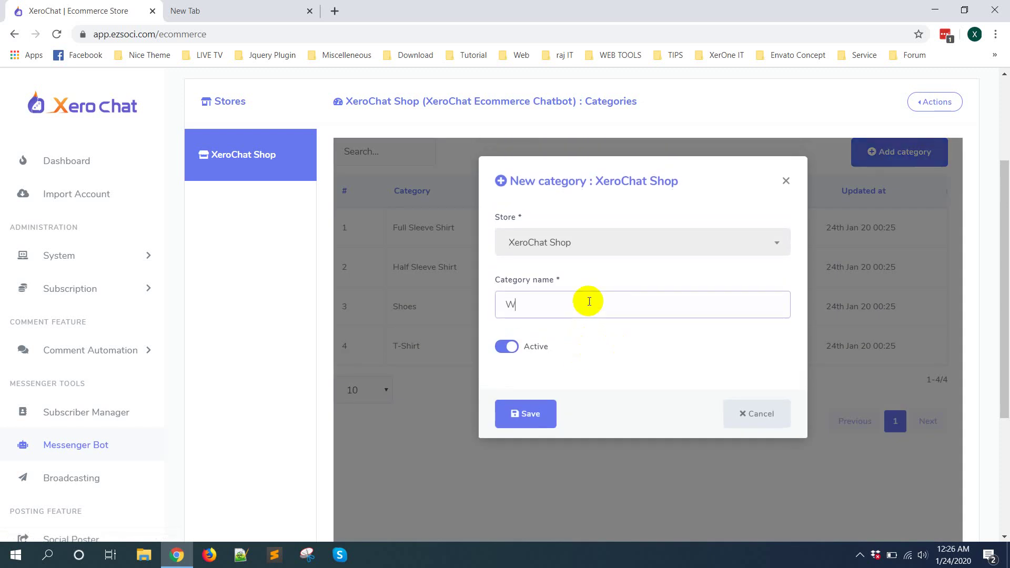
left_click(532, 414)
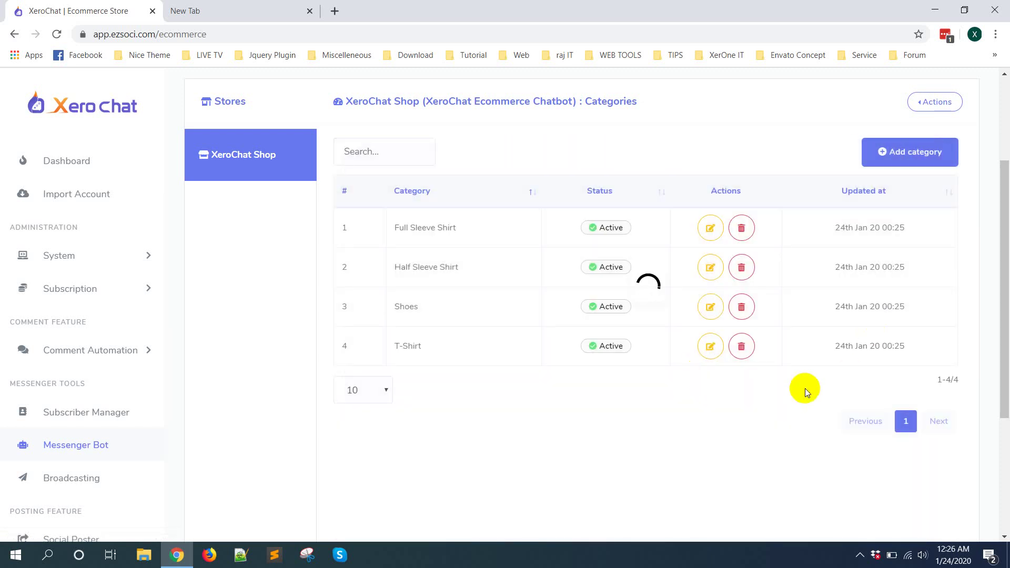
scroll(895, 282, "up", 1)
left_click(934, 174)
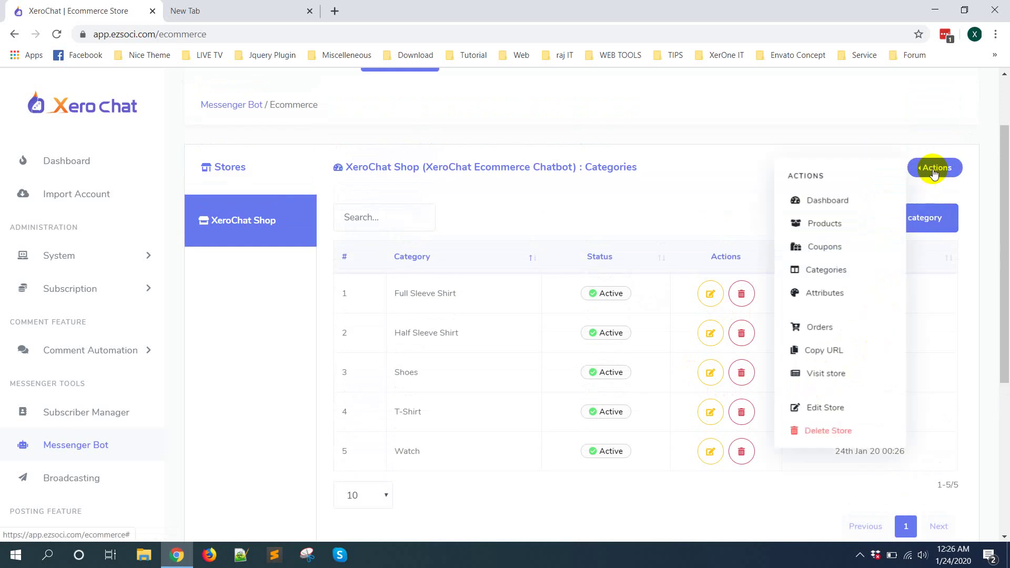
In the store's Attributes, start a new attribute named 'T-Shirt Size'
left_click(837, 292)
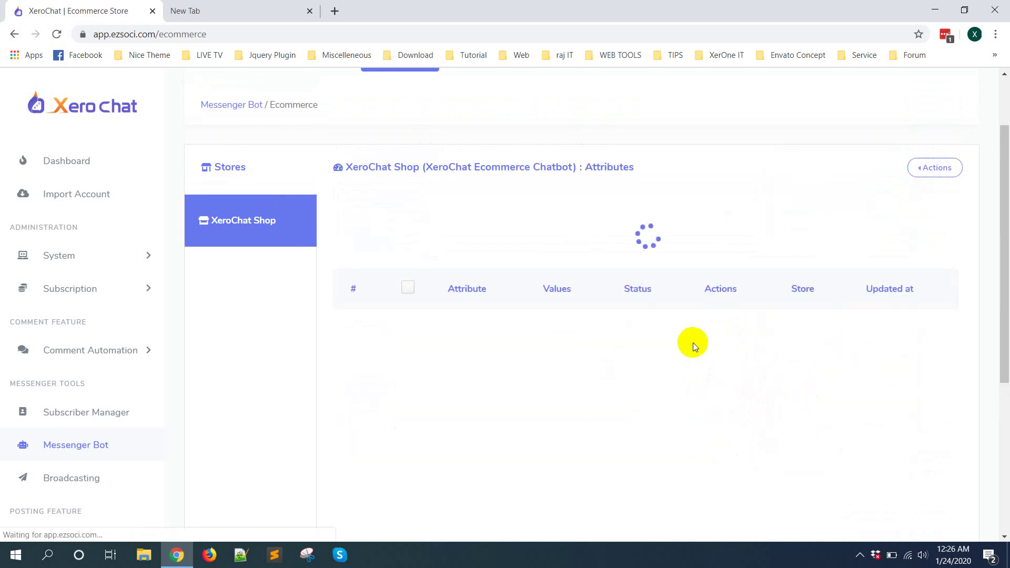
left_click(936, 229)
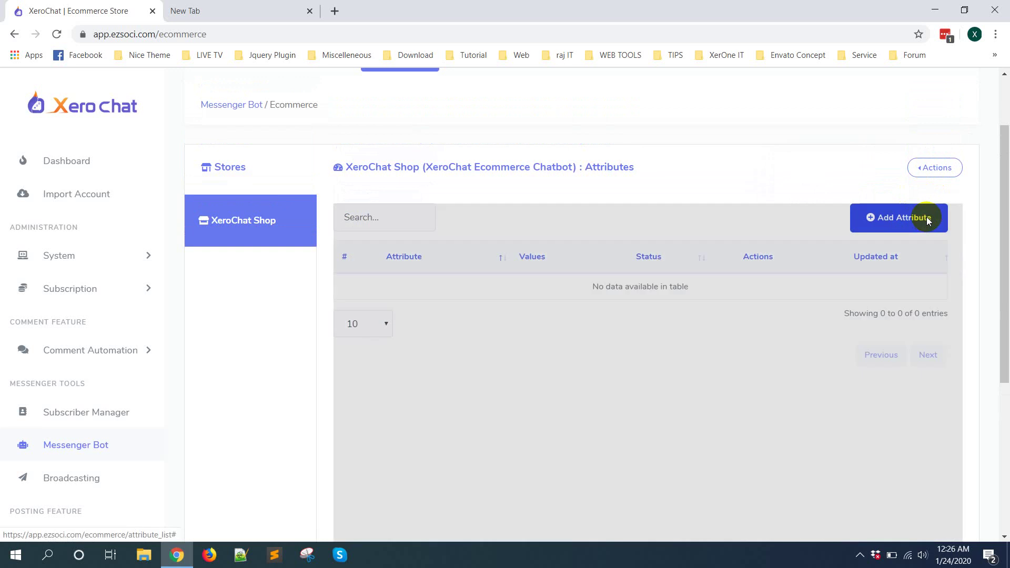
left_click(582, 376)
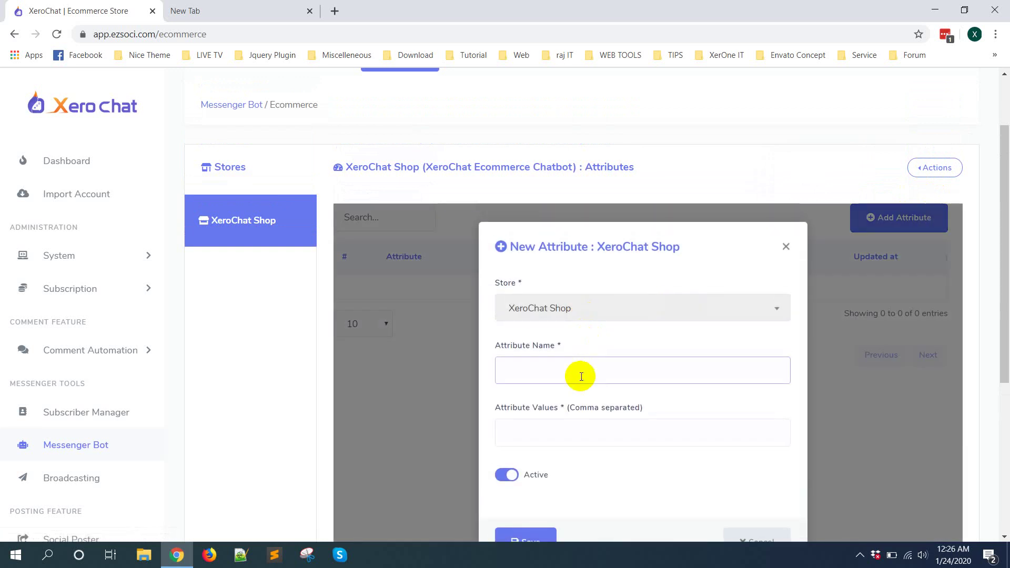
type("T-Shir")
key("BackSpace")
type("irt Size")
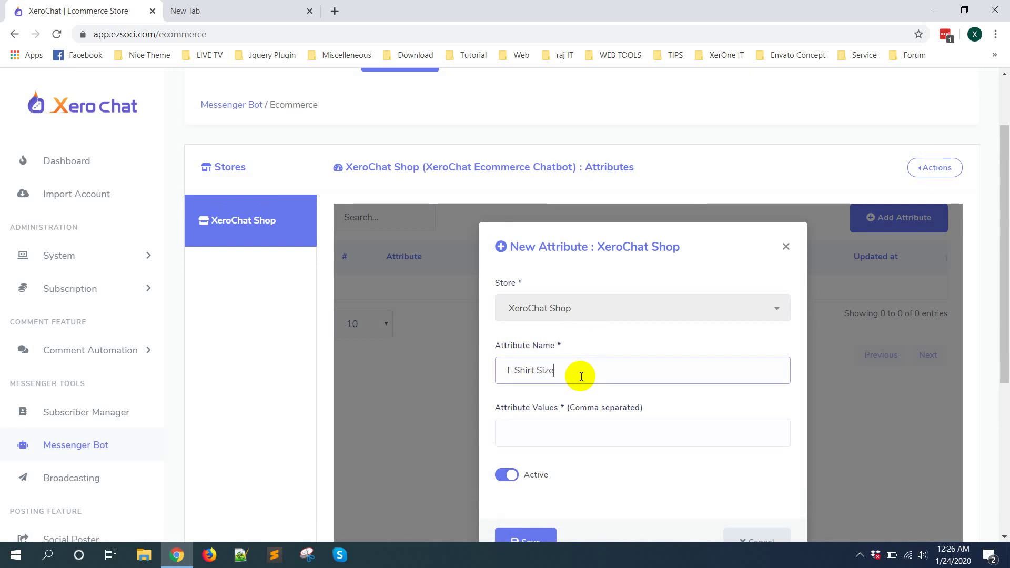
key("Tab")
Give it the values XL, XXL, L, M and S, and save it
type("XL")
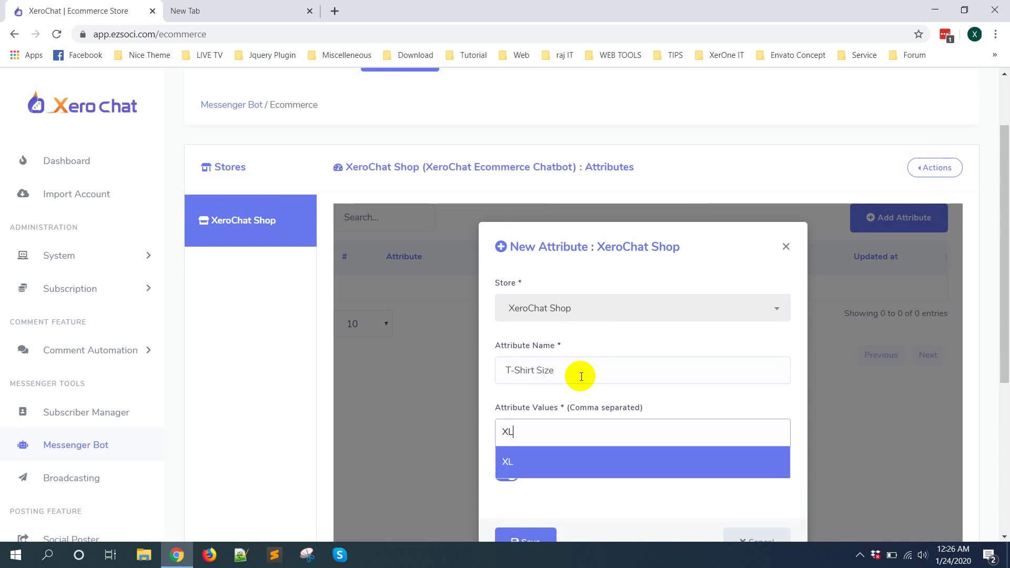
key("Return")
type("XXL")
key("Return")
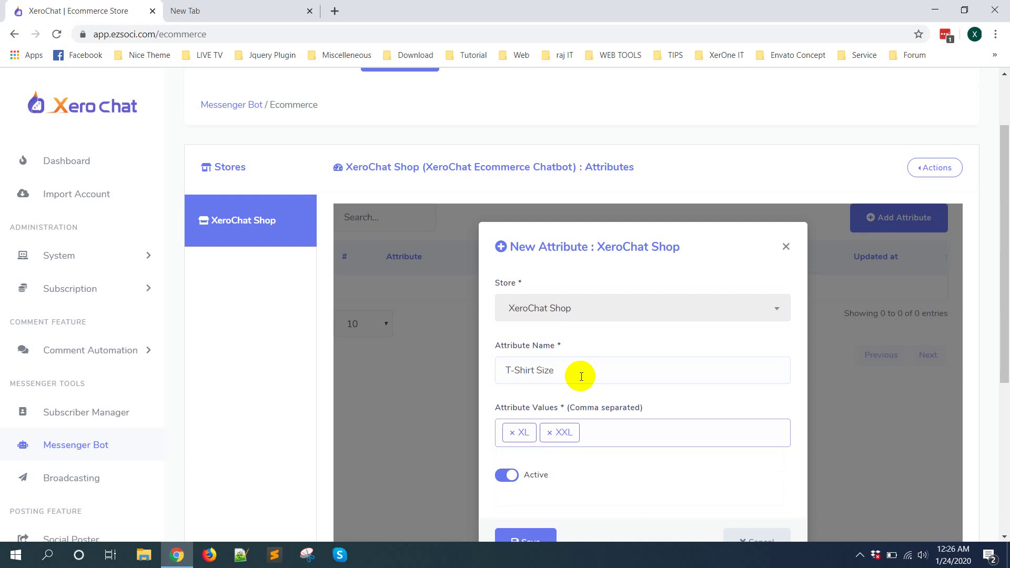
type("L")
key("Return")
type("M")
key("Return")
type("S")
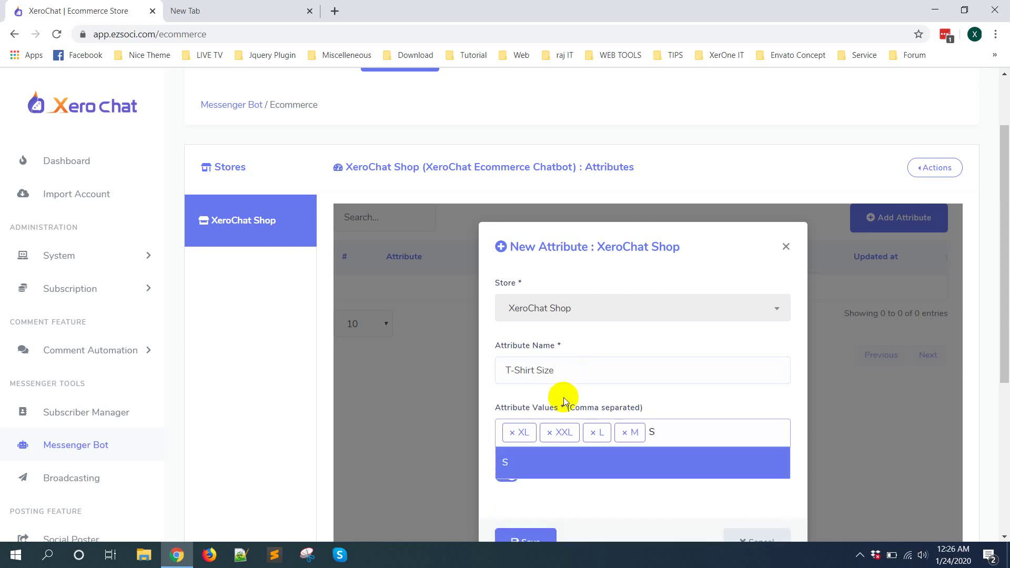
left_click(558, 466)
scroll(579, 466, "down", 2)
left_click(539, 442)
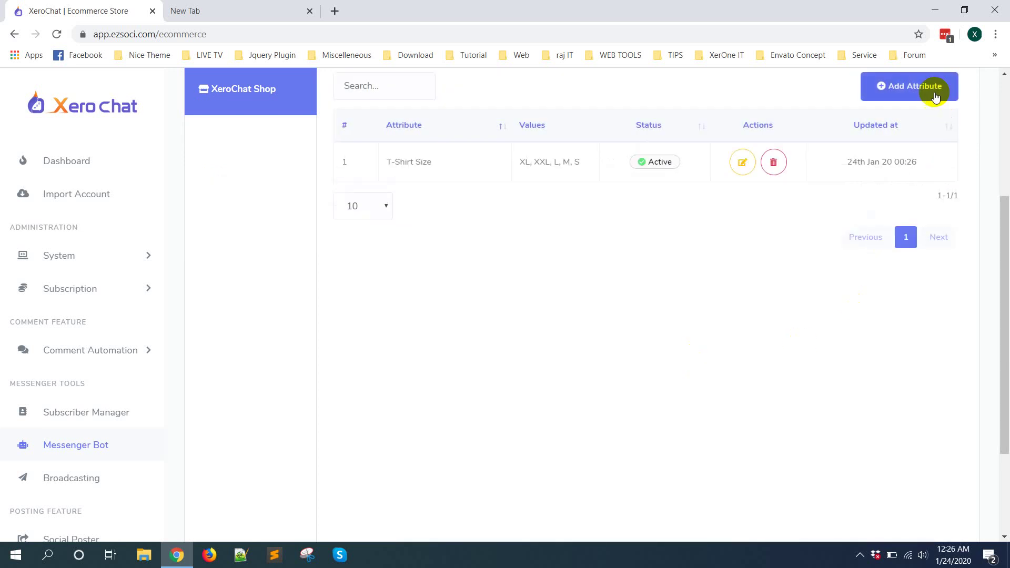
Add and save a 'Full Sleeve Shirt Size' attribute with values XL, XXL, L, M, S
left_click(933, 88)
left_click(551, 240)
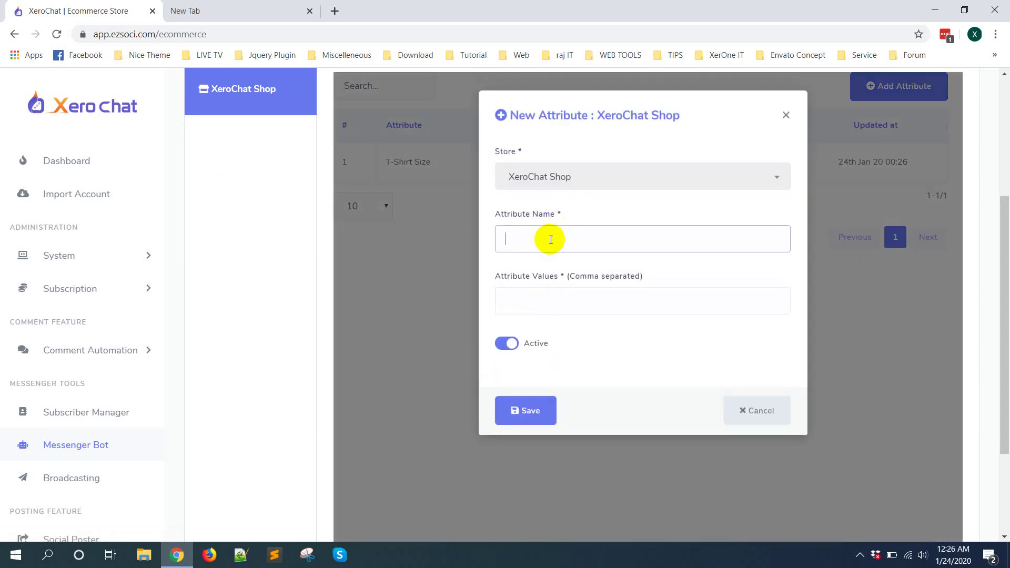
type("Full Sleeve Shirt Size")
key("Tab")
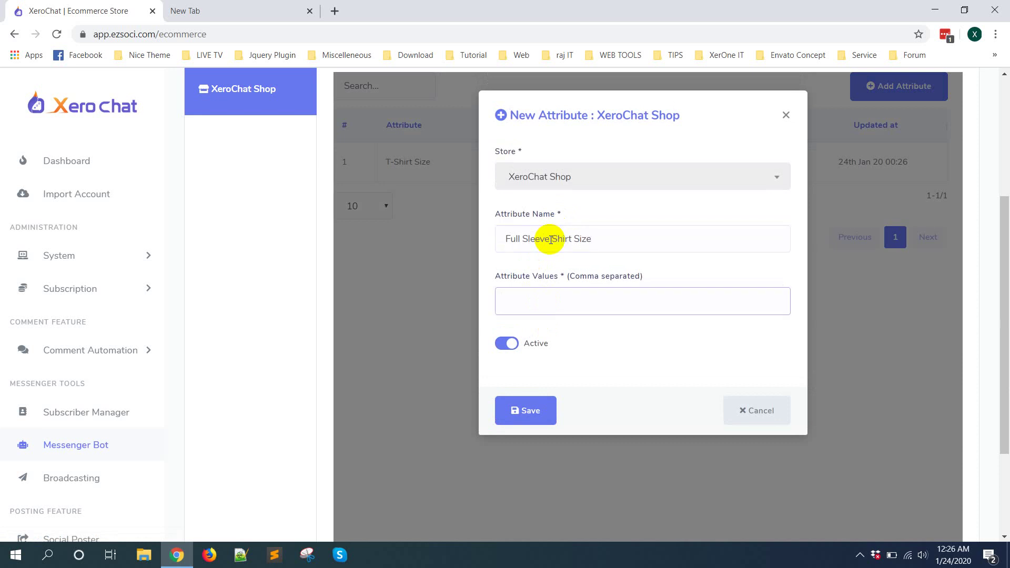
type("XL")
key("Return")
type("XX")
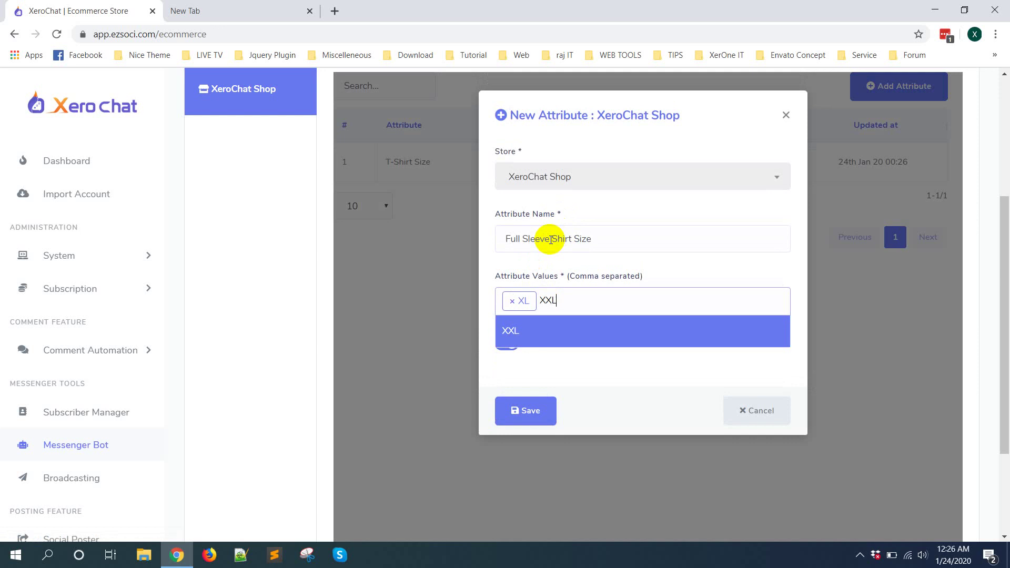
type("L")
key("Return")
type("L")
key("Return")
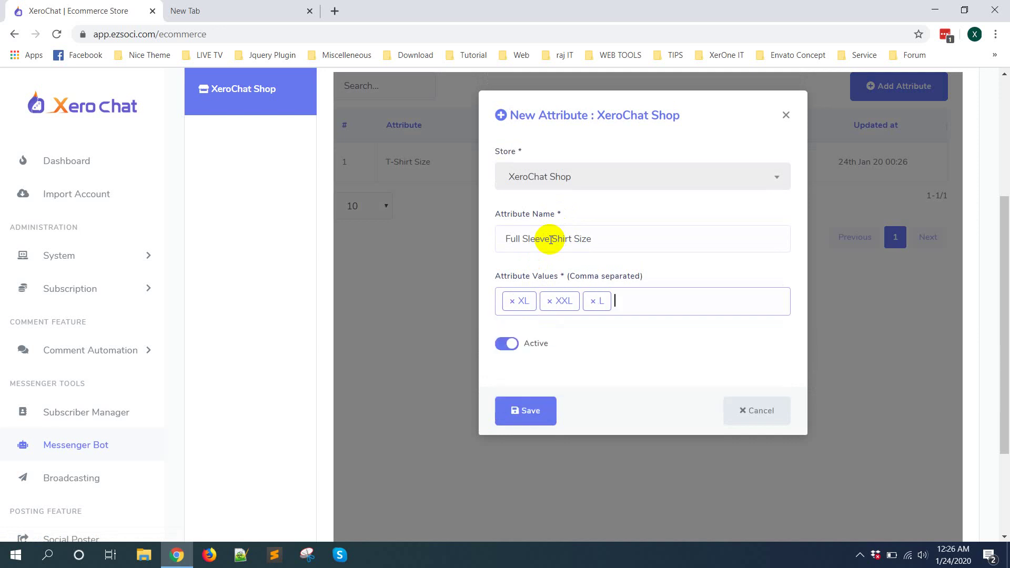
type("M")
key("Return")
type("S")
key("Return")
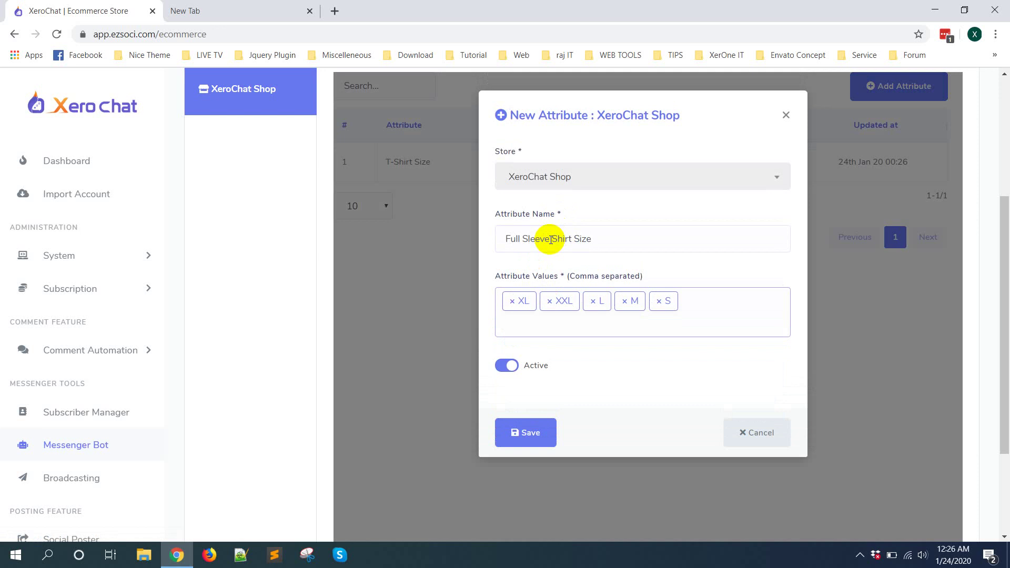
left_click(532, 437)
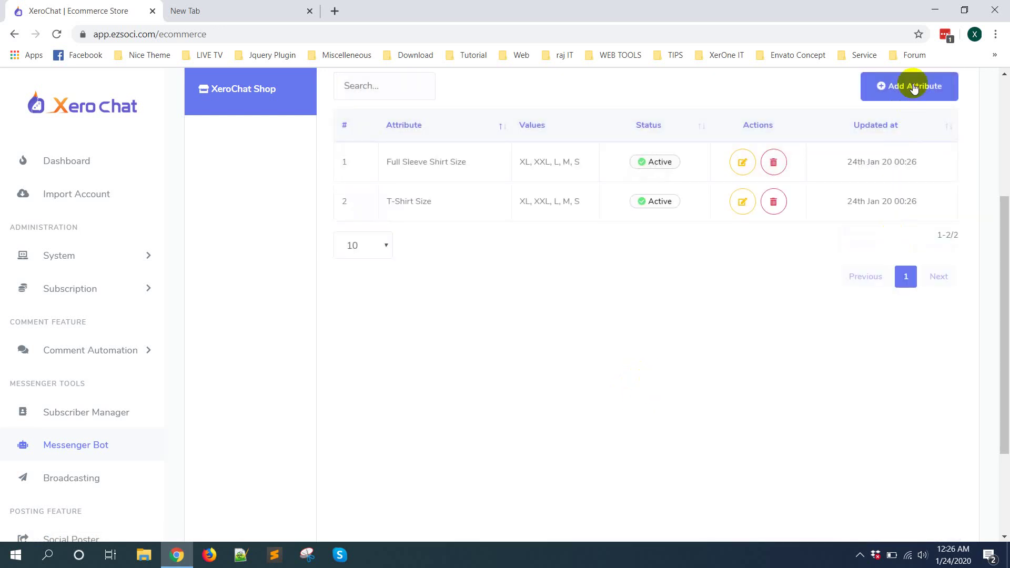
Add and save a 'Half Sleeve Shirt' attribute with values XL, XXL, M, L, S
left_click(914, 88)
left_click(535, 241)
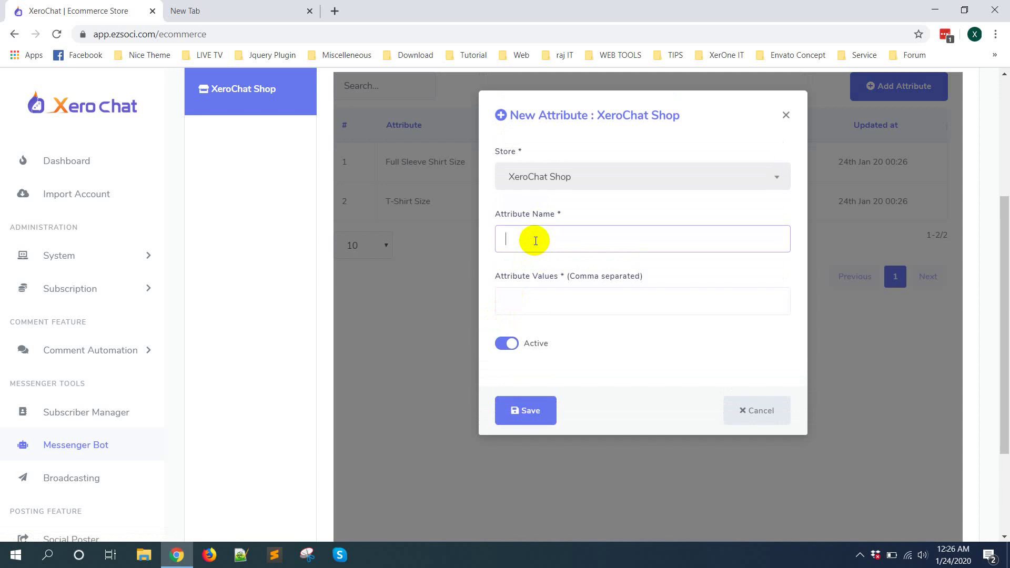
type("Half Sleeve Shirt")
key("Tab")
type("XL")
key("Return")
type("C")
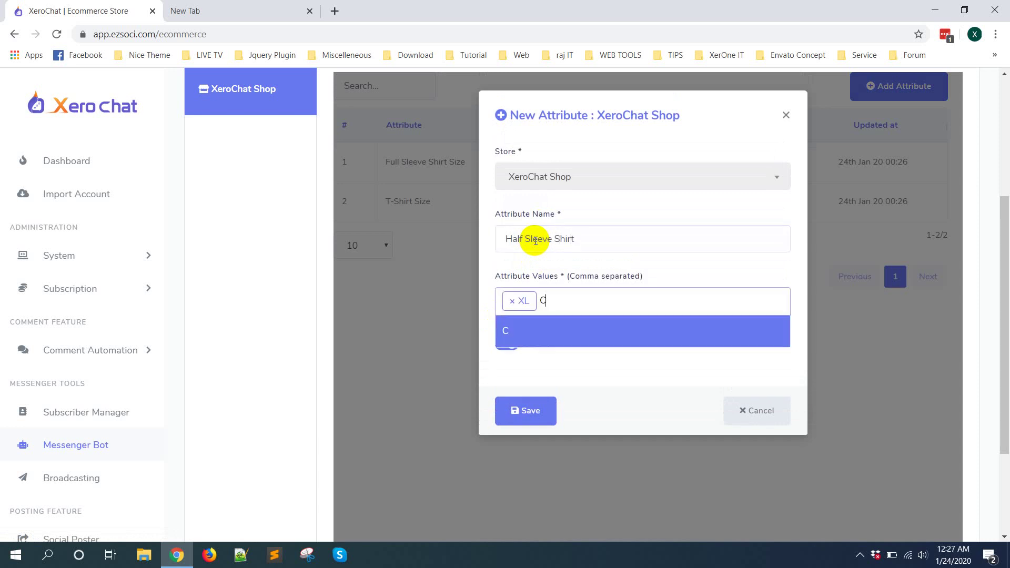
key("BackSpace")
type("XXL")
key("Return")
type("M")
key("Return")
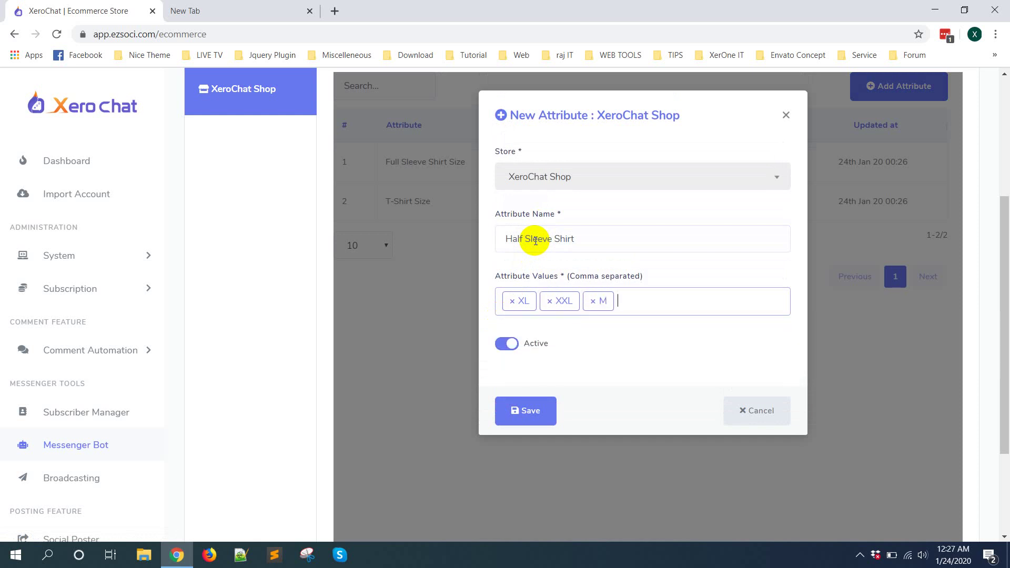
type("L")
key("Return")
type("S")
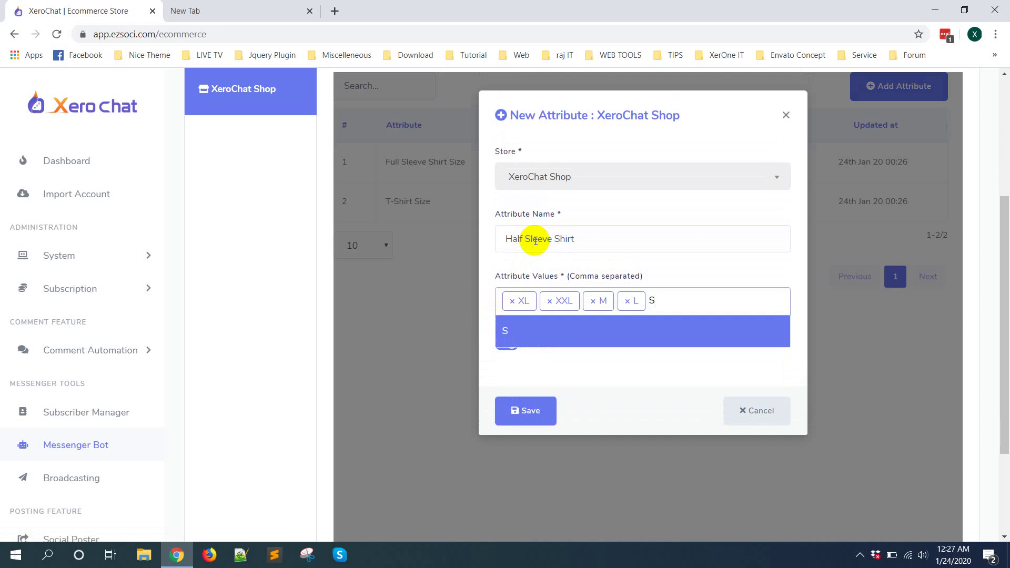
left_click(547, 334)
left_click(526, 444)
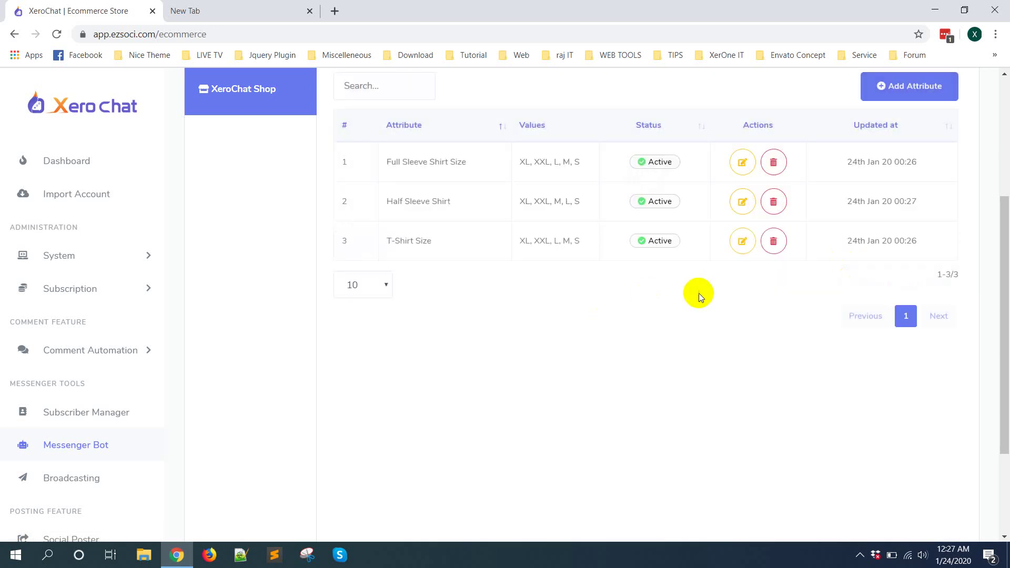
scroll(807, 270, "up", 2)
Start a new attribute named 'Shoes Color' with White as its first value
left_click(901, 157)
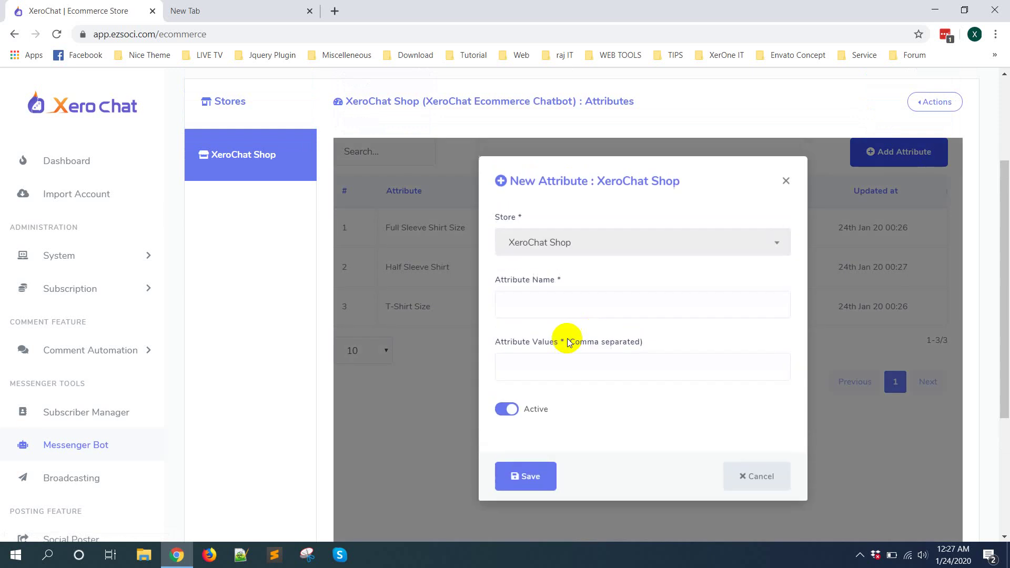
left_click(567, 314)
type("Shoe")
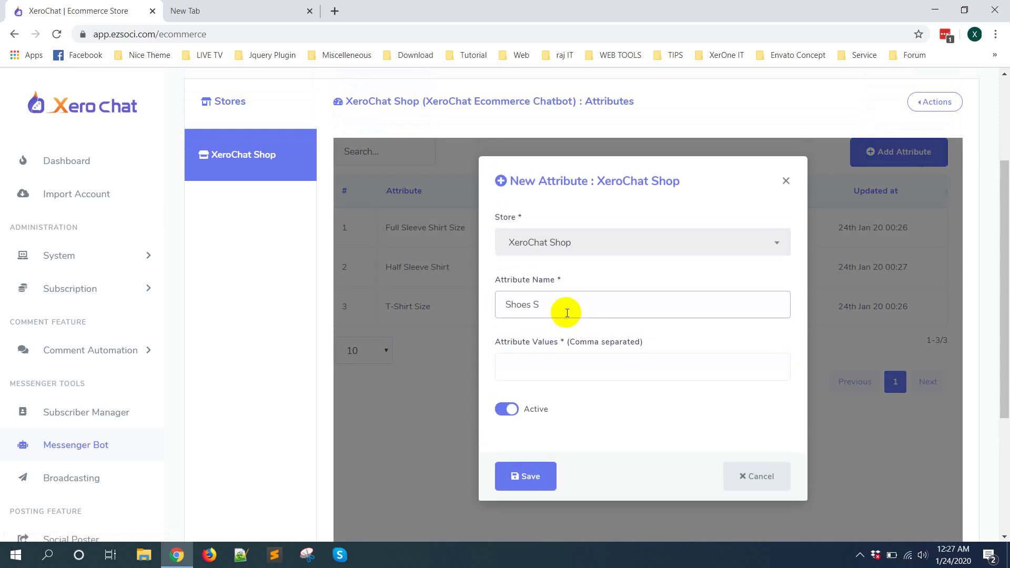
type("s Color")
left_click(564, 359)
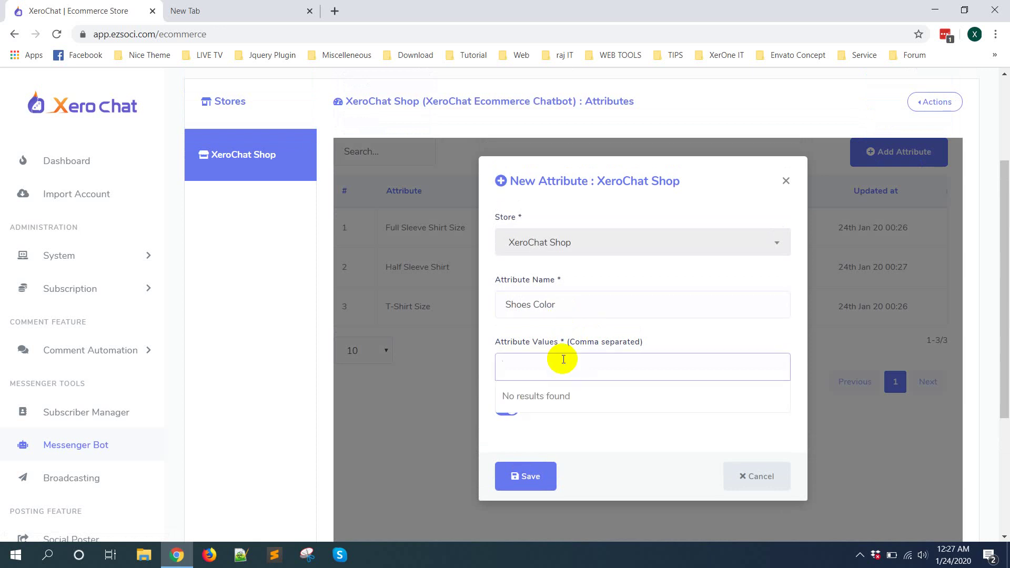
type("White")
key("Return")
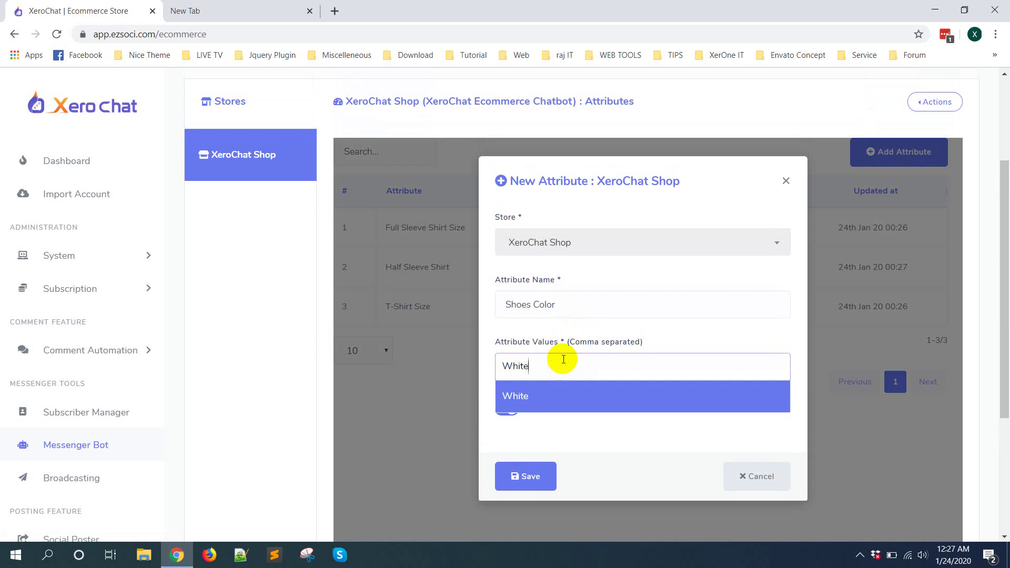
key("Return")
Add the values Black and Chocoloate and save the Shoes Color attribute
type("B")
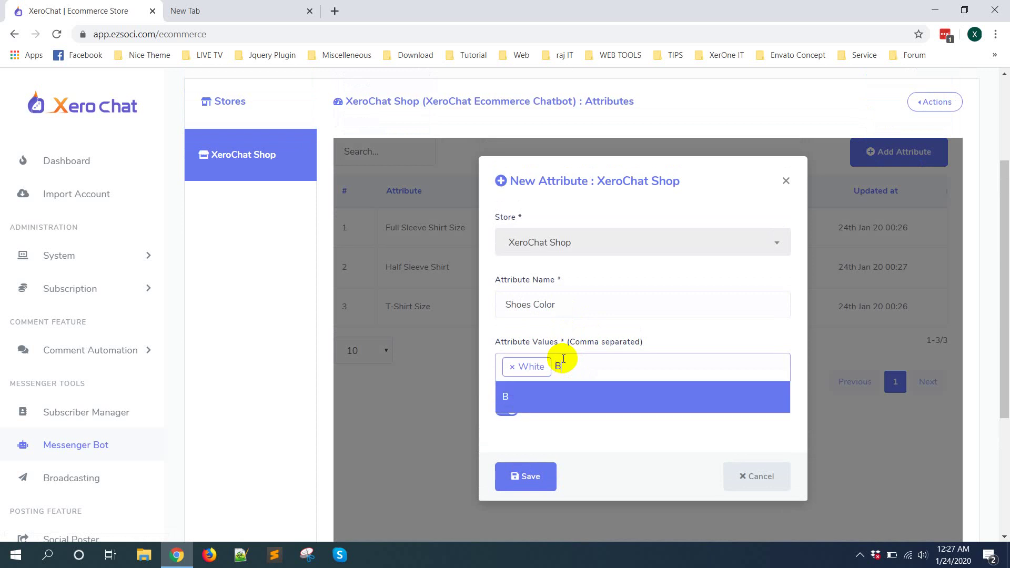
type("lack")
key("Return")
type("Chocoloate")
key("Return")
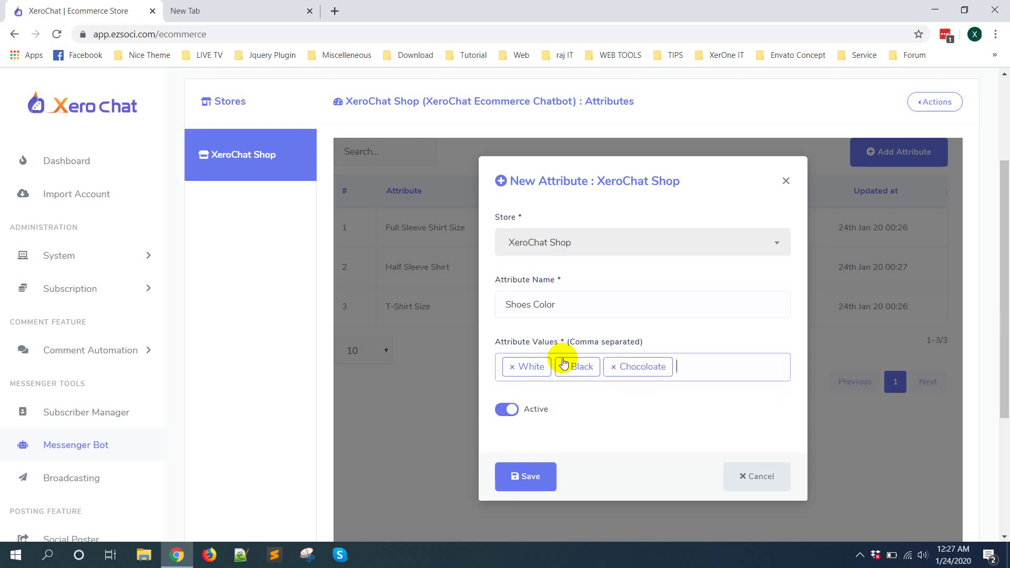
left_click(504, 481)
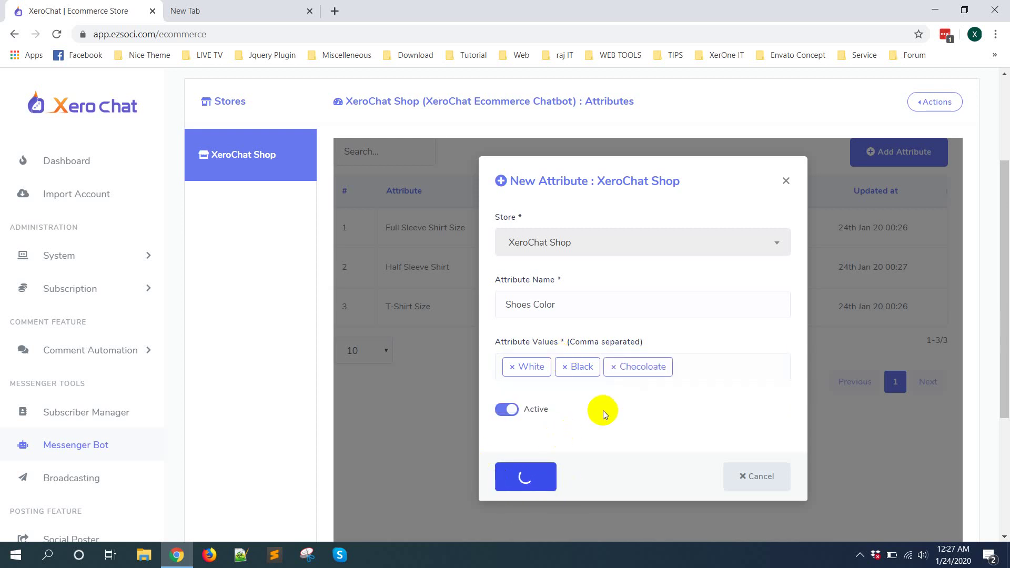
scroll(860, 374, "up", 3)
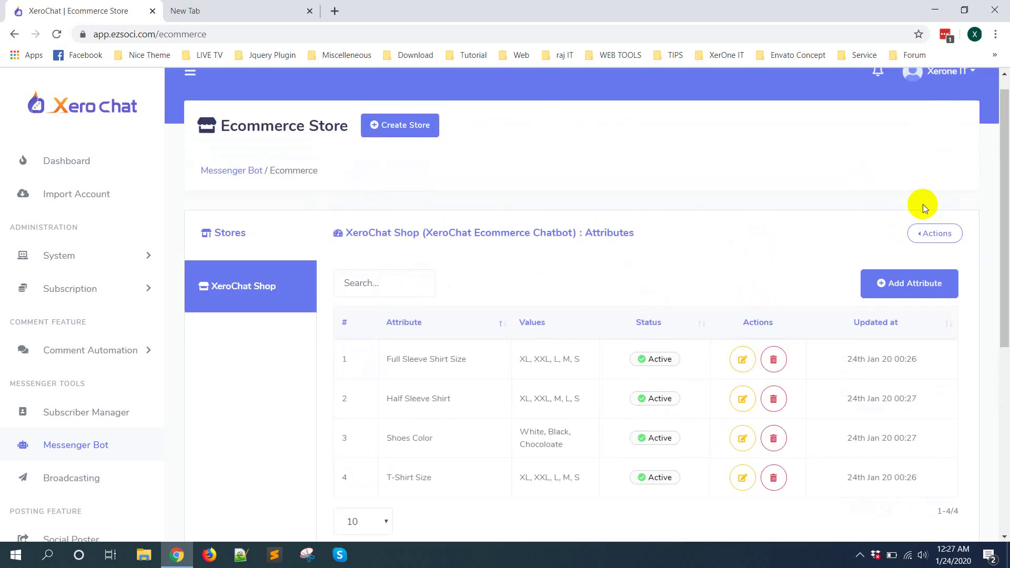
left_click(942, 238)
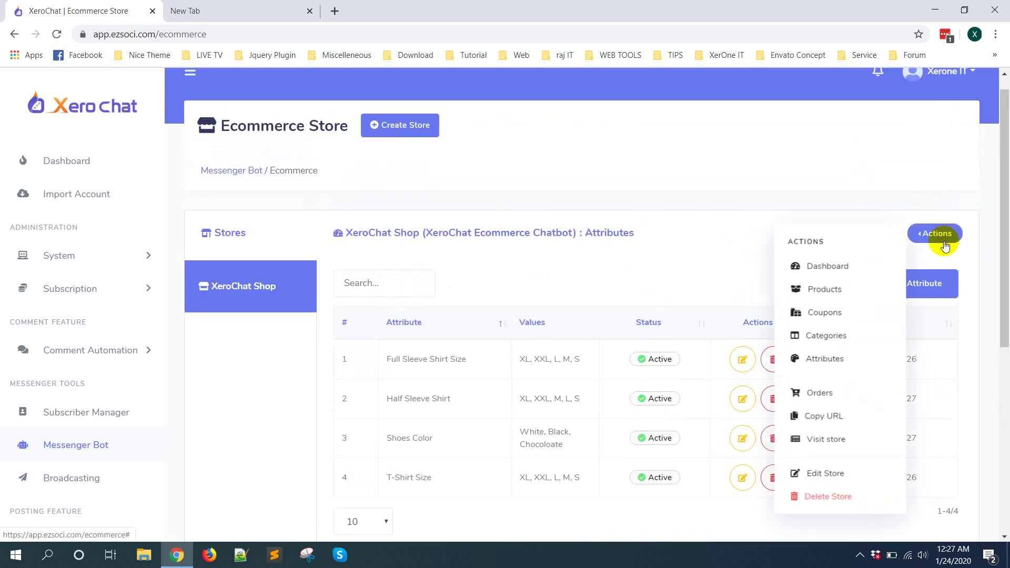
Start a new product in the T-Shirt category with the T-Shirt Size attribute
left_click(834, 289)
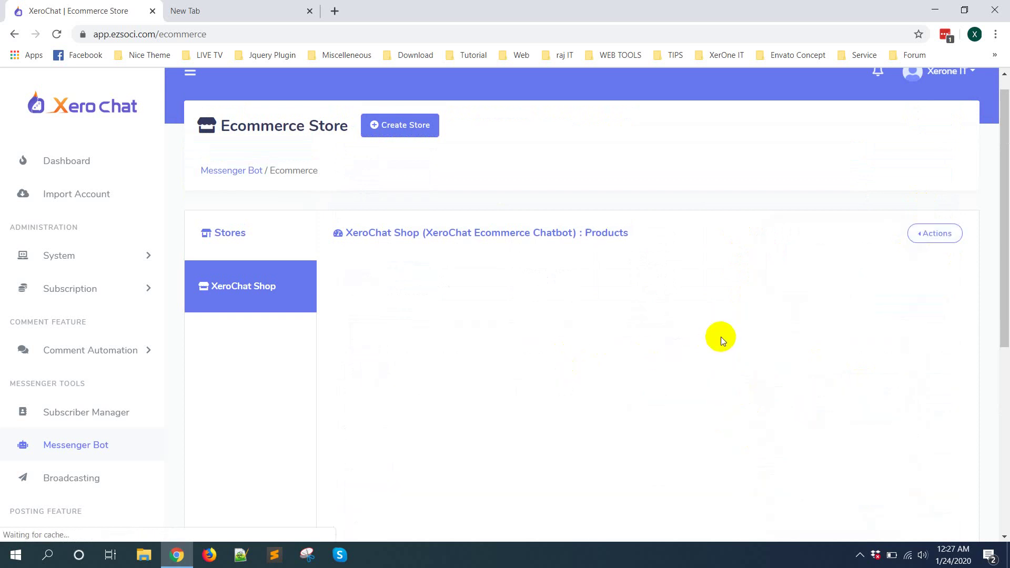
scroll(775, 337, "down", 1)
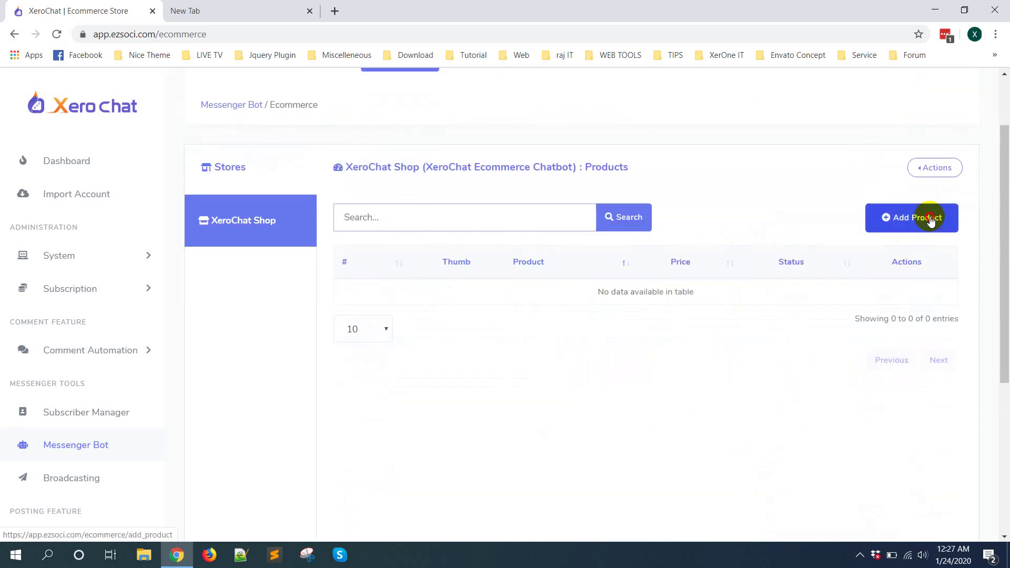
left_click(930, 219)
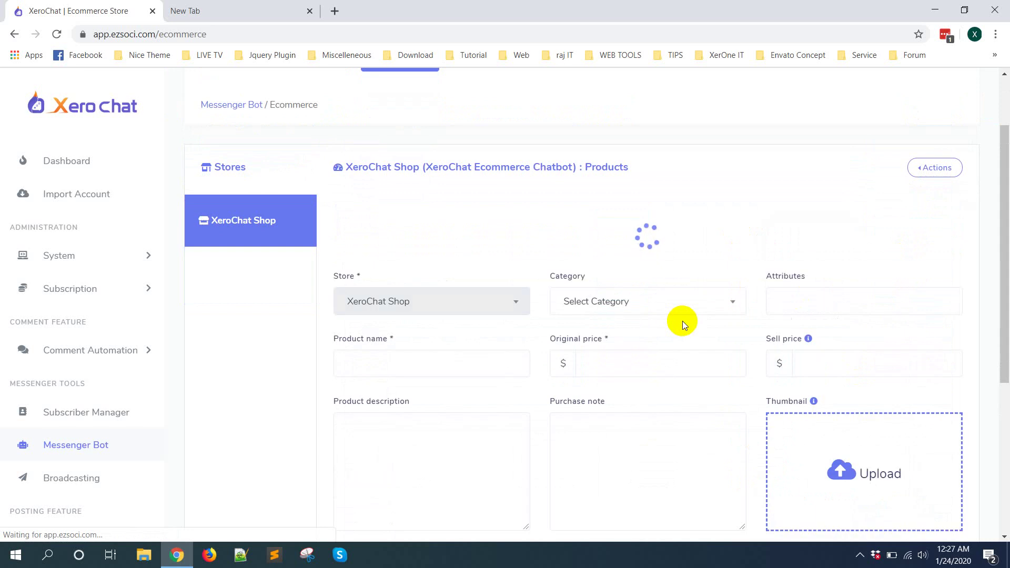
scroll(598, 198, "down", 1)
left_click(640, 170)
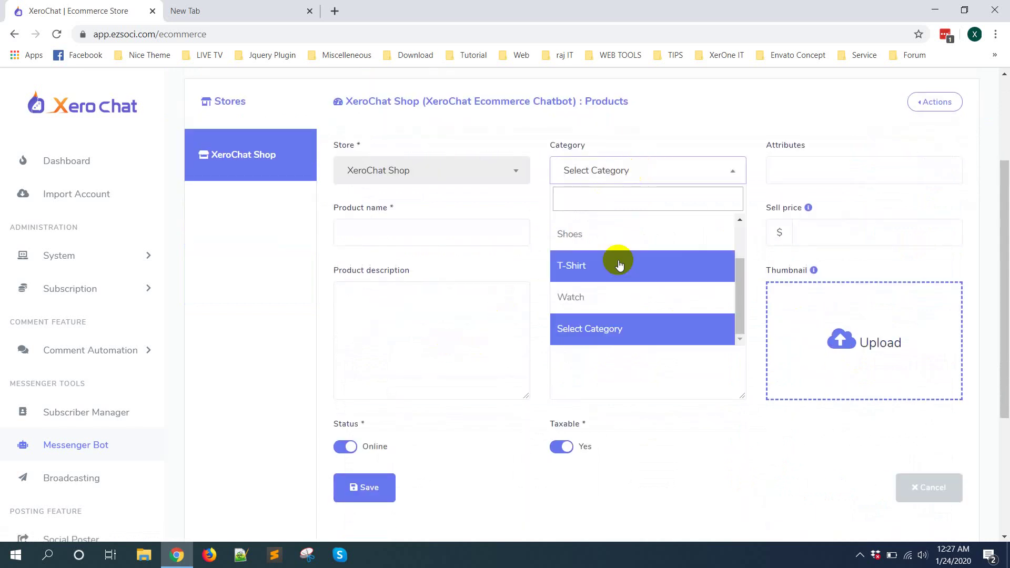
scroll(643, 309, "up", 2)
left_click(621, 320)
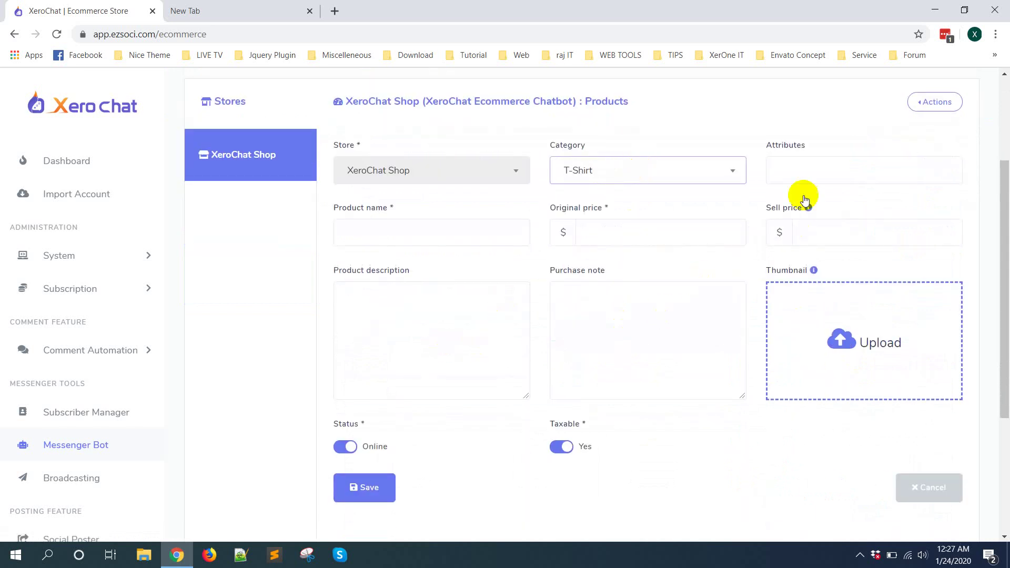
left_click(810, 168)
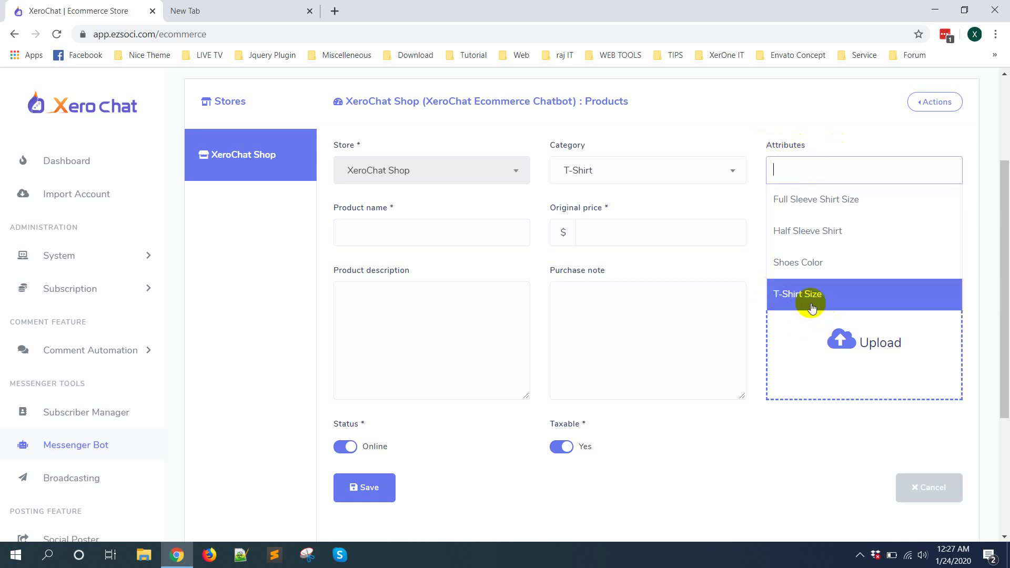
left_click(821, 294)
Enter the product name Panda T-Shirt, original price 50 and a Panda T-Shirt description
left_click(457, 239)
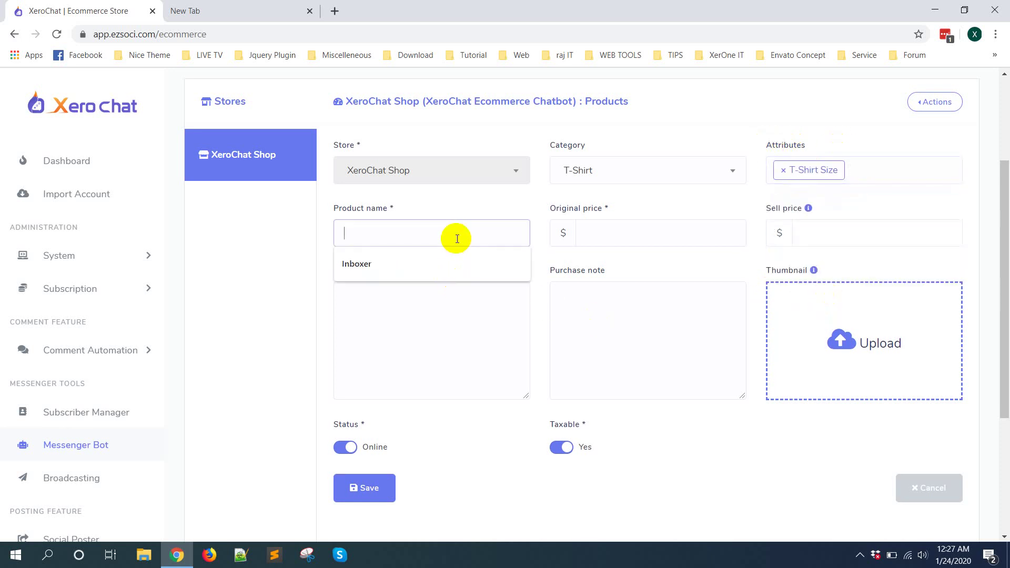
type("T")
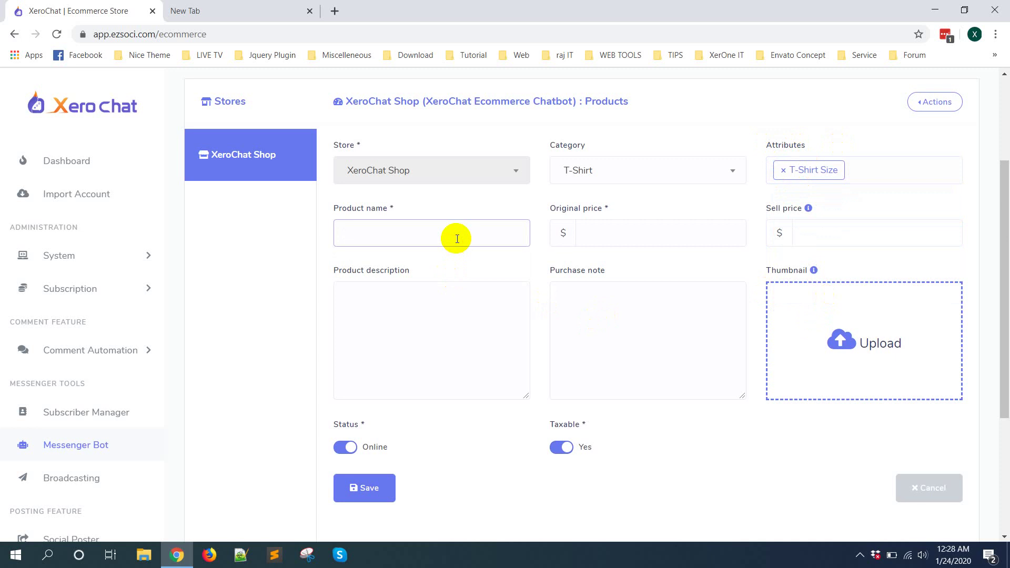
type("anda T-Shirt")
left_click(657, 225)
type("50")
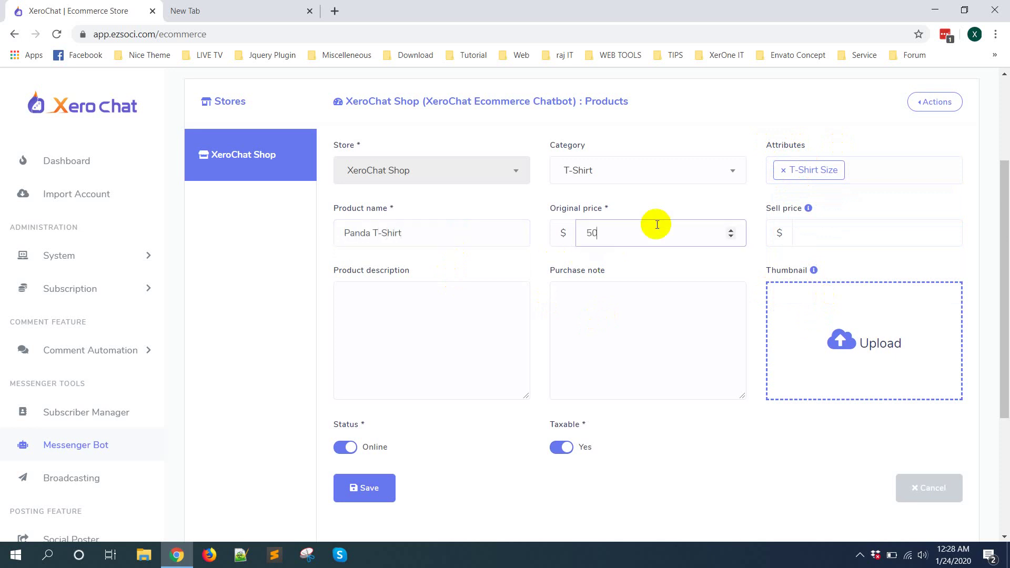
left_click(399, 310)
type("Pand")
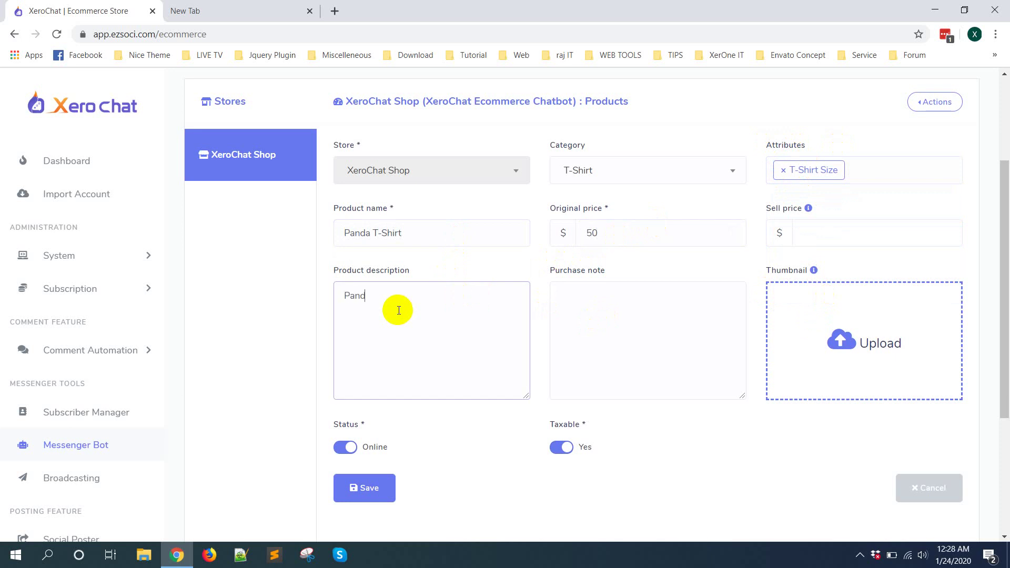
type("a T-Shirt")
left_click(622, 309)
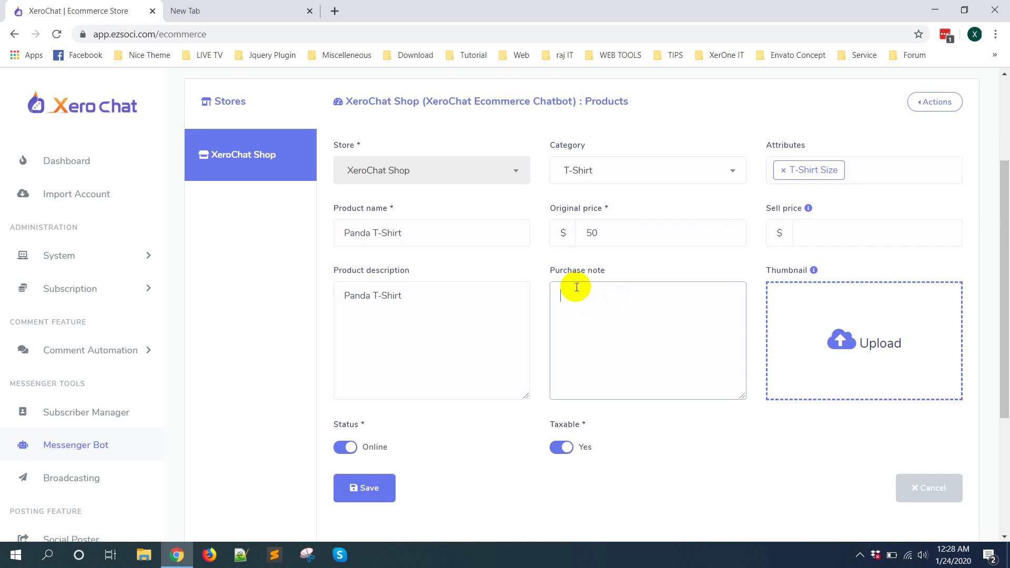
left_click_drag(547, 270, 665, 273)
left_click(679, 280)
Add a purchase note about colour variation and shipping within 2 business days, then save
left_click(660, 332)
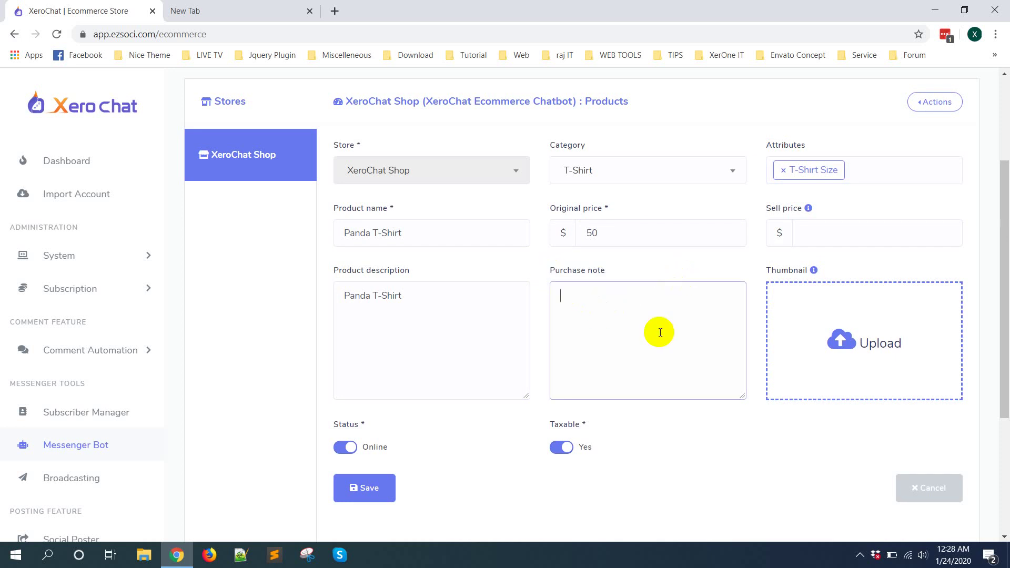
type("Color may bit vary due to ")
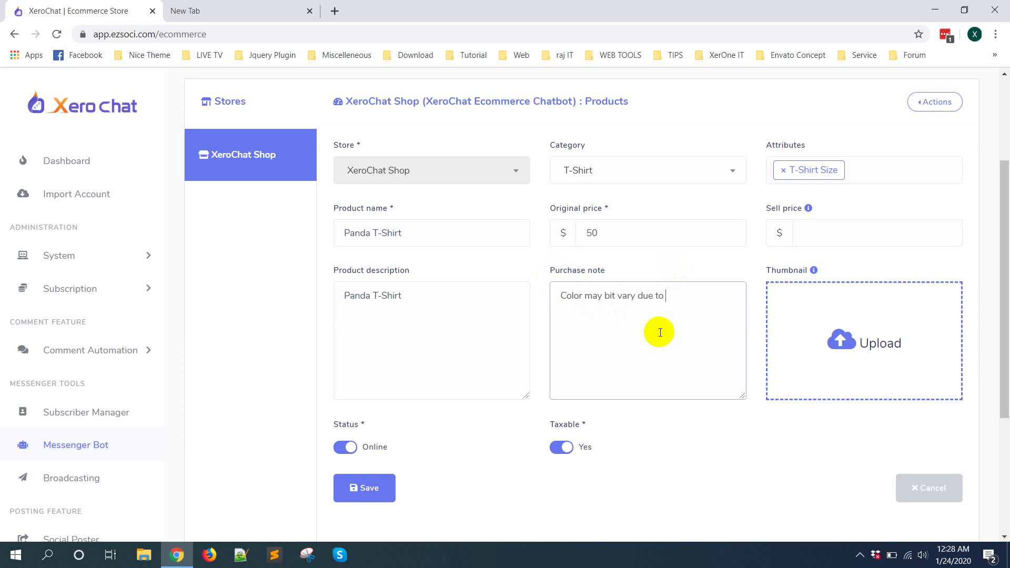
type("images for lighting. We will ship yo")
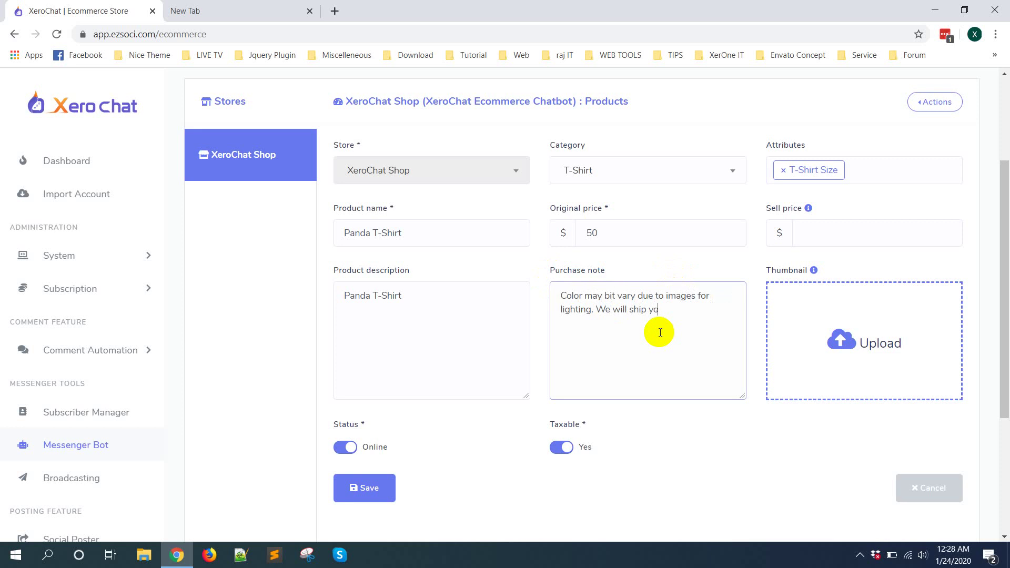
type("ur order with in 2 business days")
right_click(659, 333)
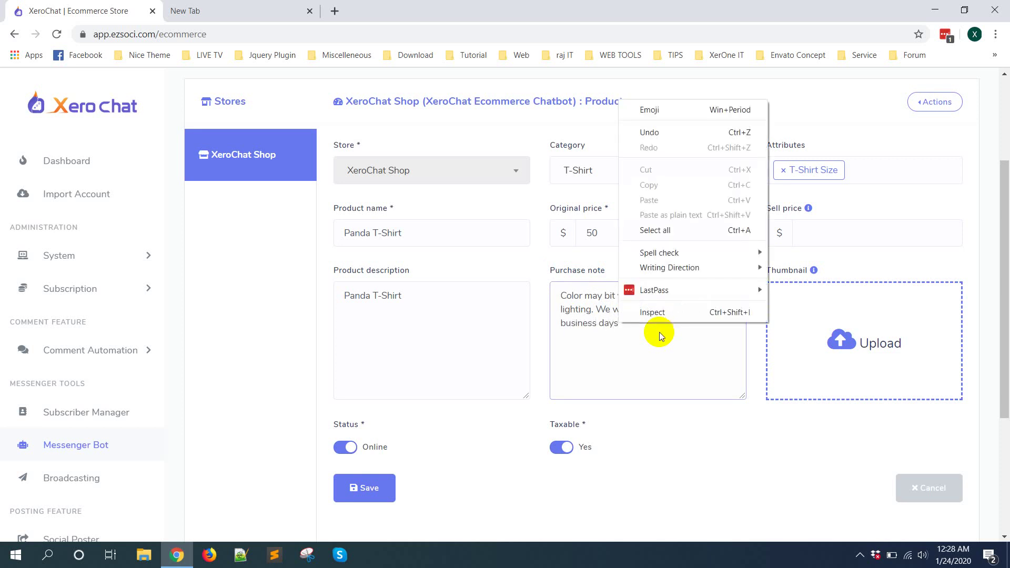
left_click(659, 332)
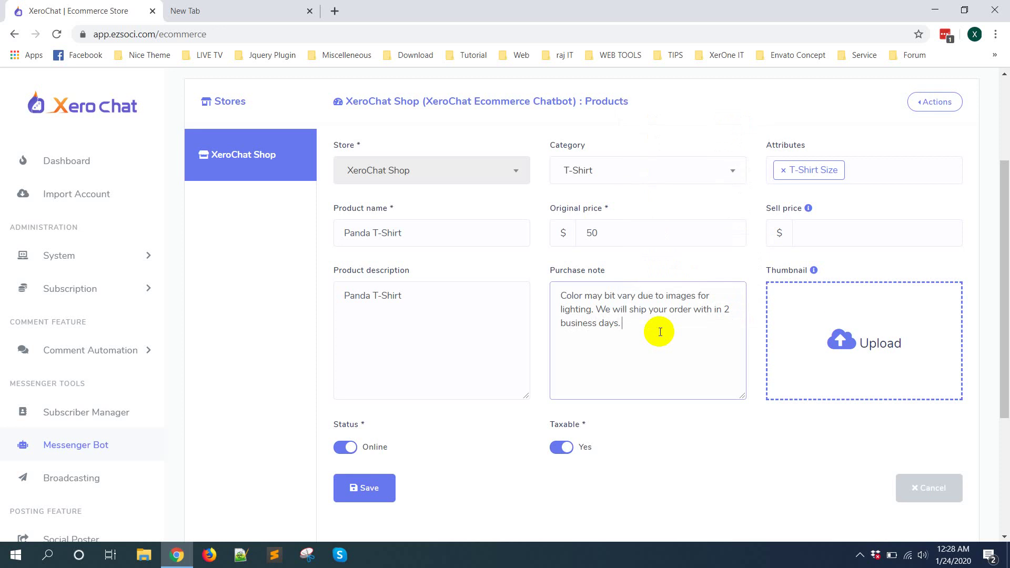
scroll(355, 388, "down", 1)
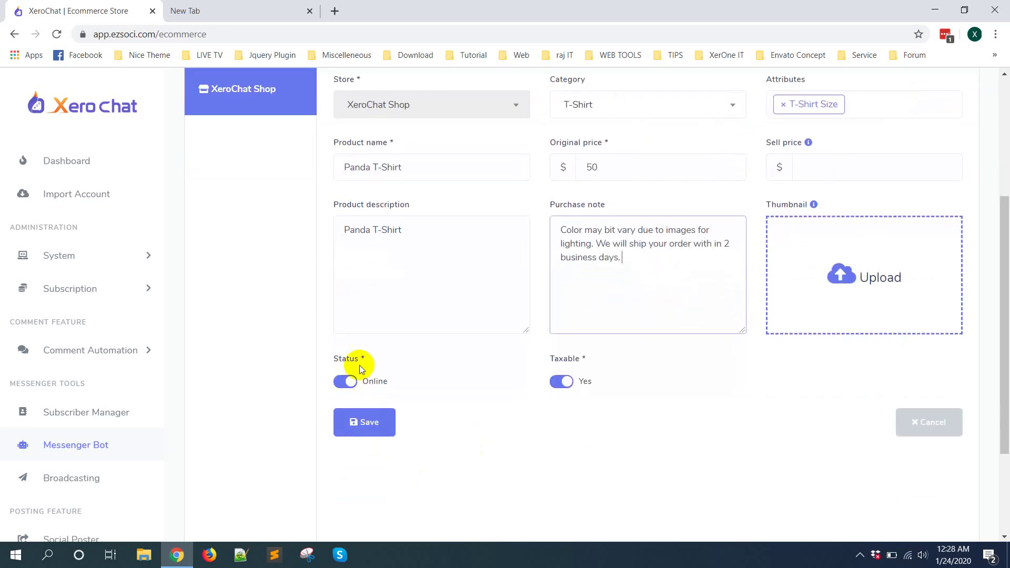
left_click(350, 383)
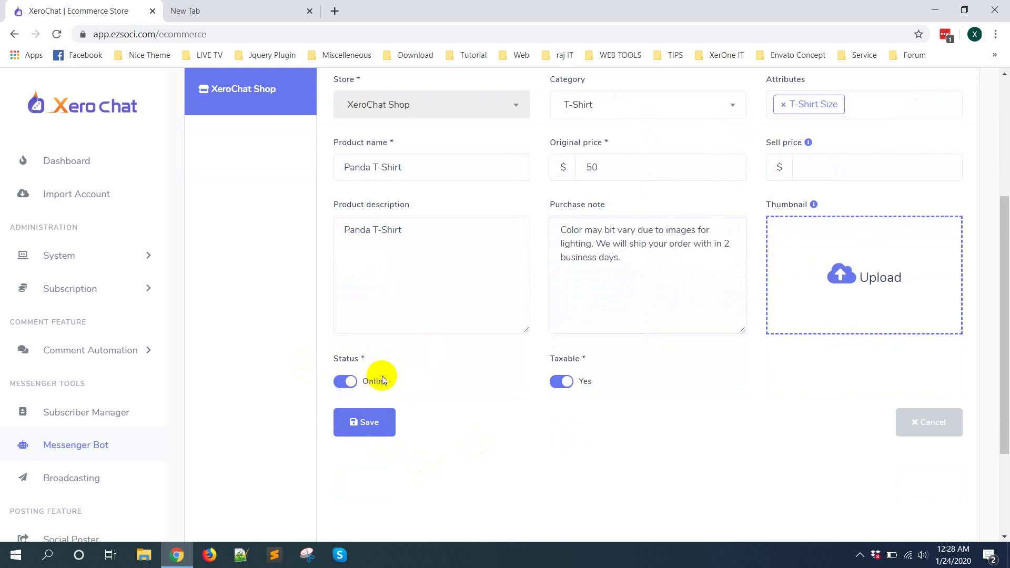
left_click(383, 420)
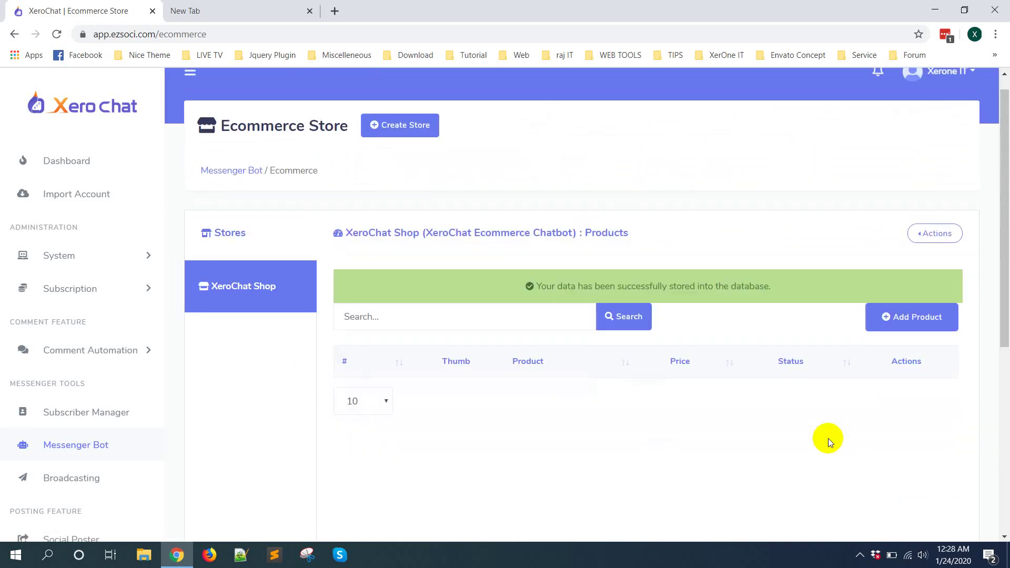
Return to the product list and open the Panda T-Shirt product for editing
scroll(683, 412, "down", 1)
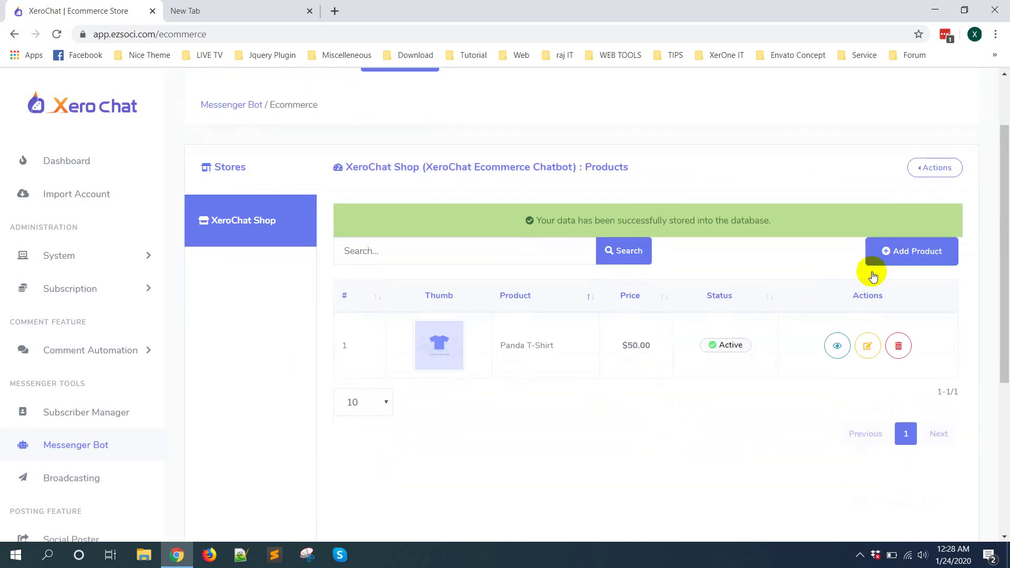
left_click(895, 257)
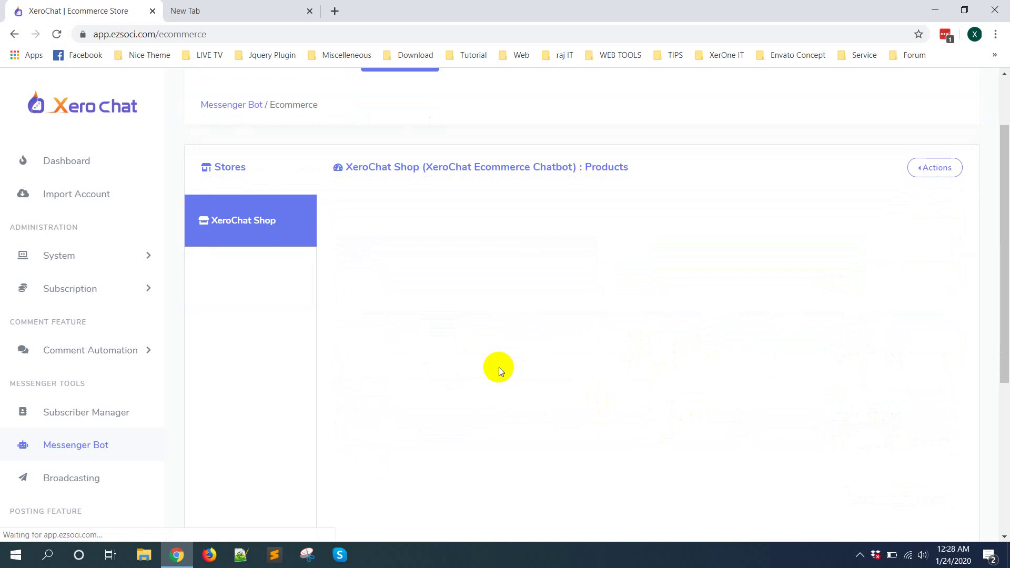
left_click(17, 34)
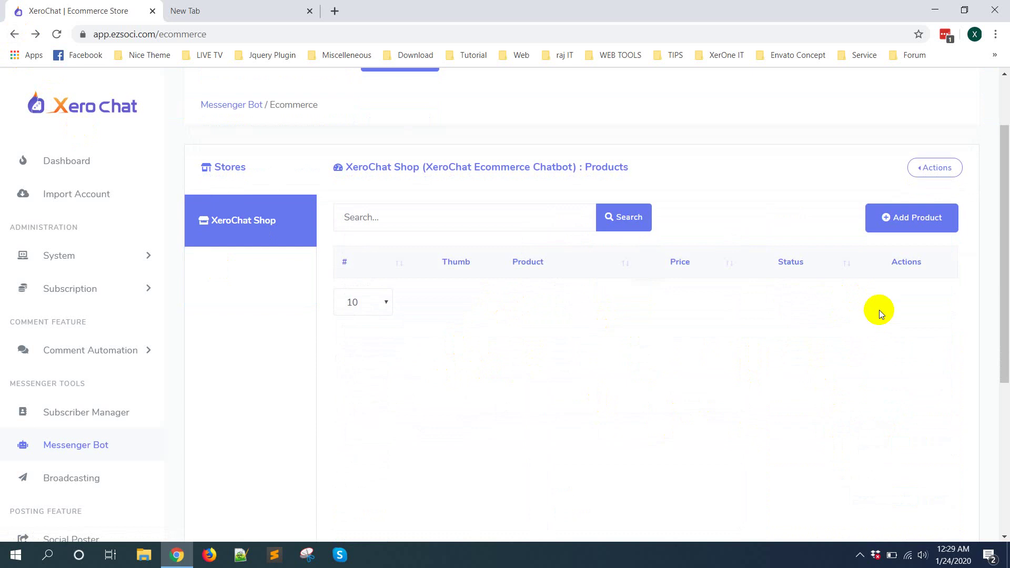
left_click(868, 312)
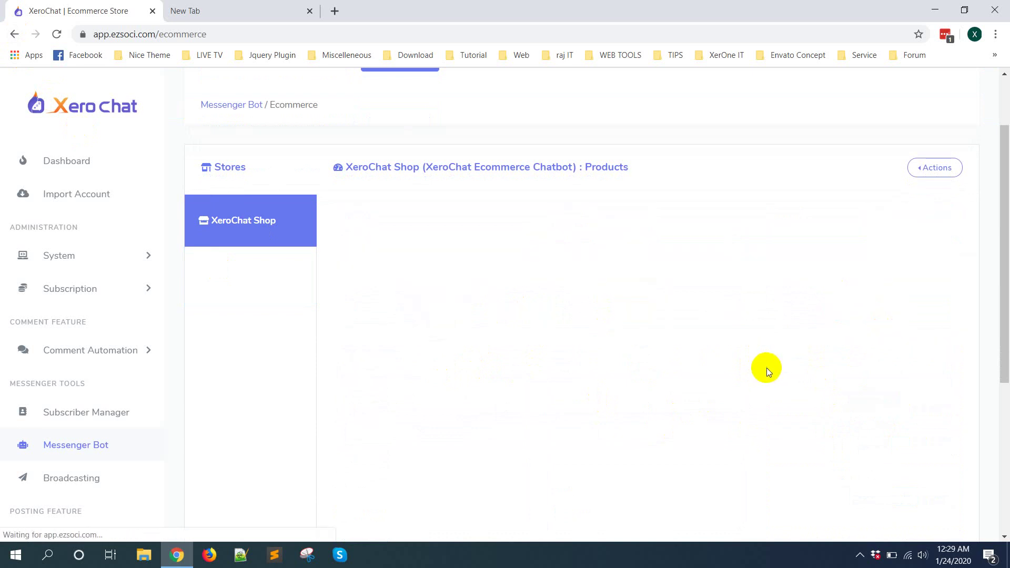
scroll(969, 368, "down", 5)
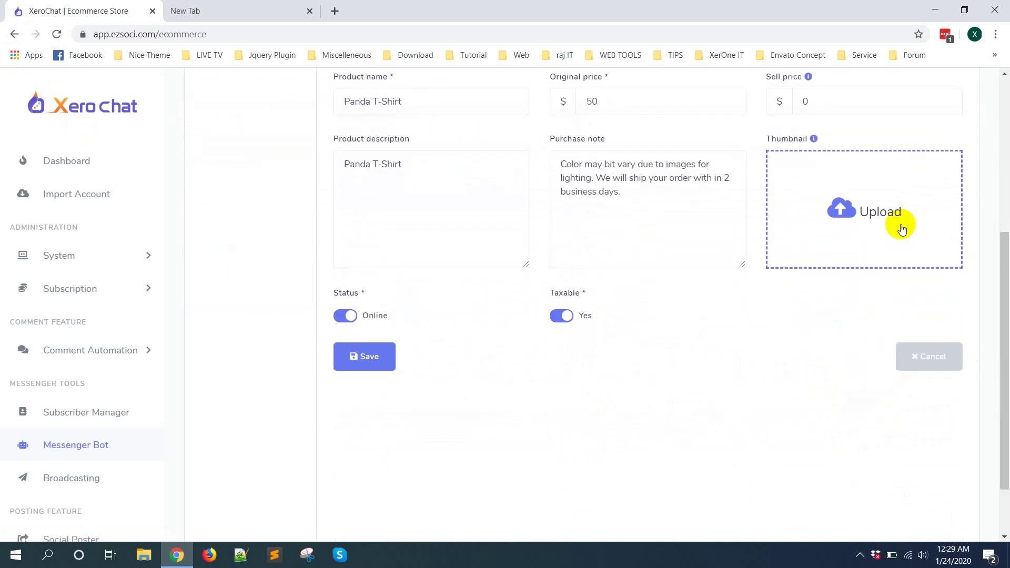
Set Clothes > T-Shirt > t-shiirt panda.jpg as the thumbnail and save the product
left_click(894, 230)
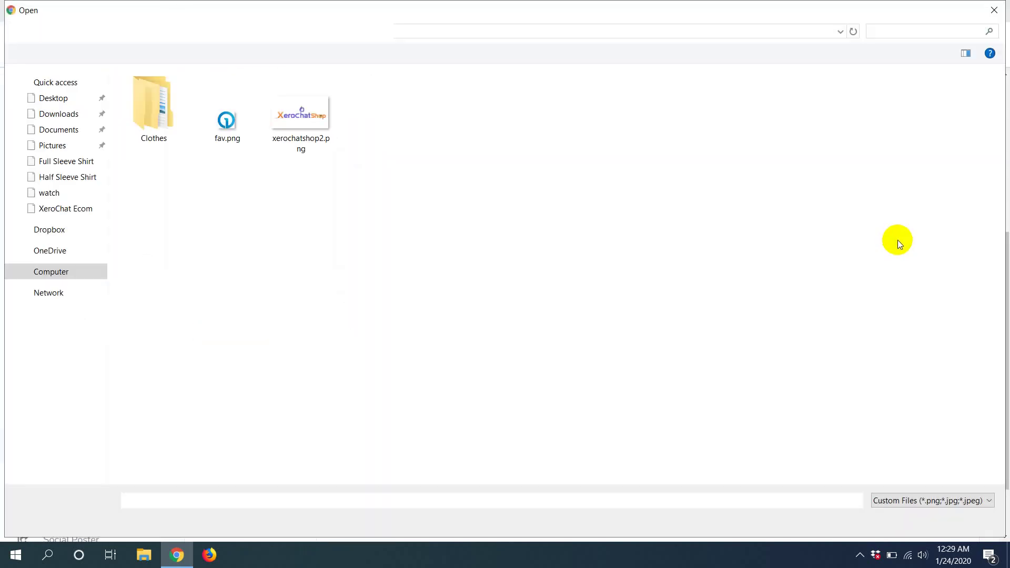
double_click(153, 101)
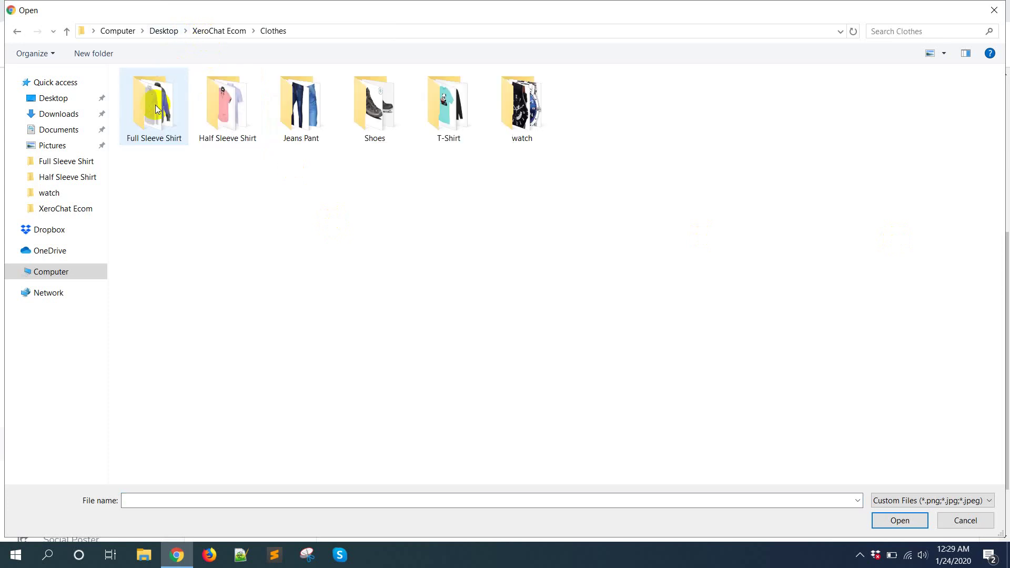
double_click(468, 86)
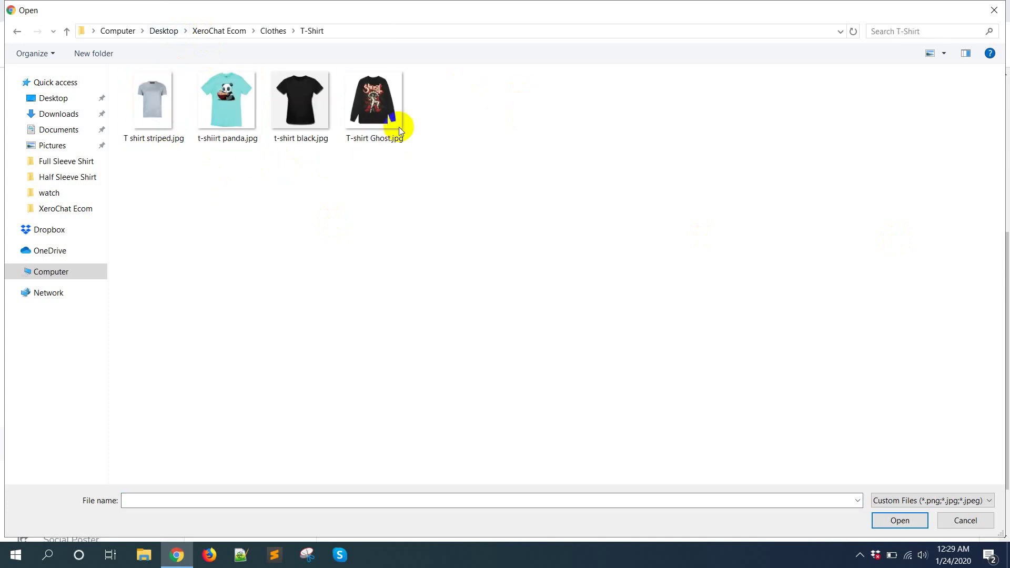
left_click(226, 102)
double_click(225, 102)
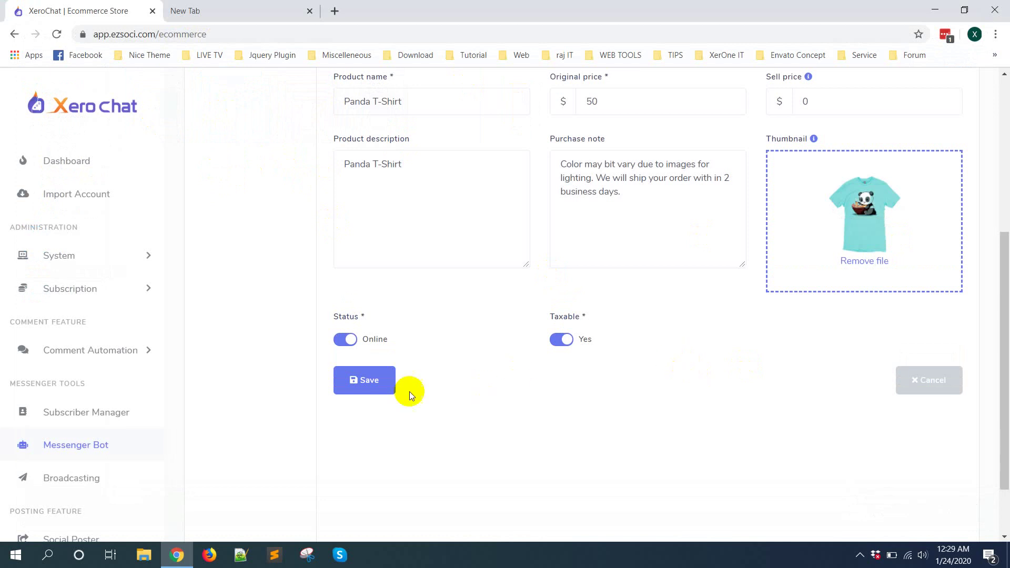
left_click(394, 388)
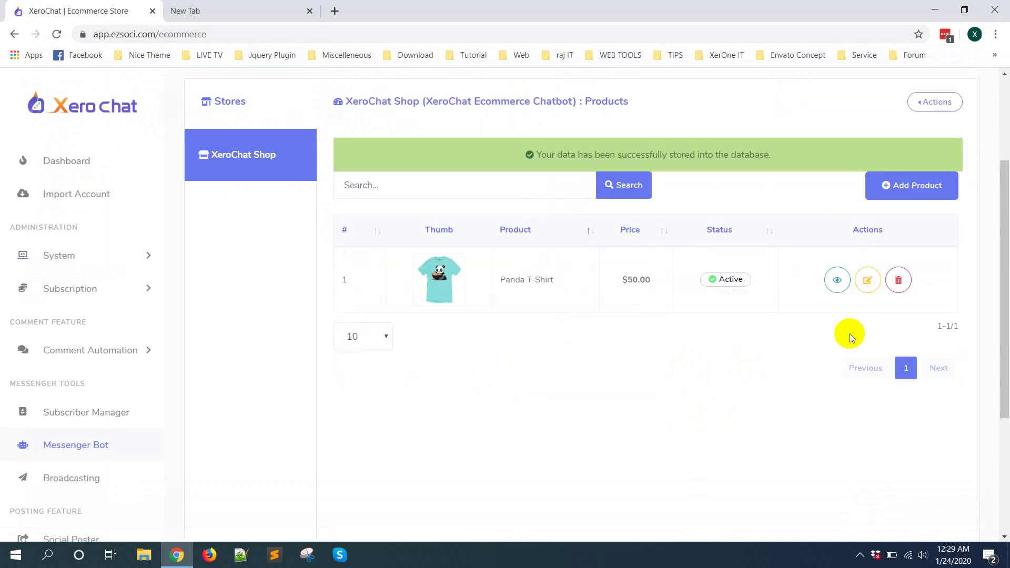
left_click(925, 188)
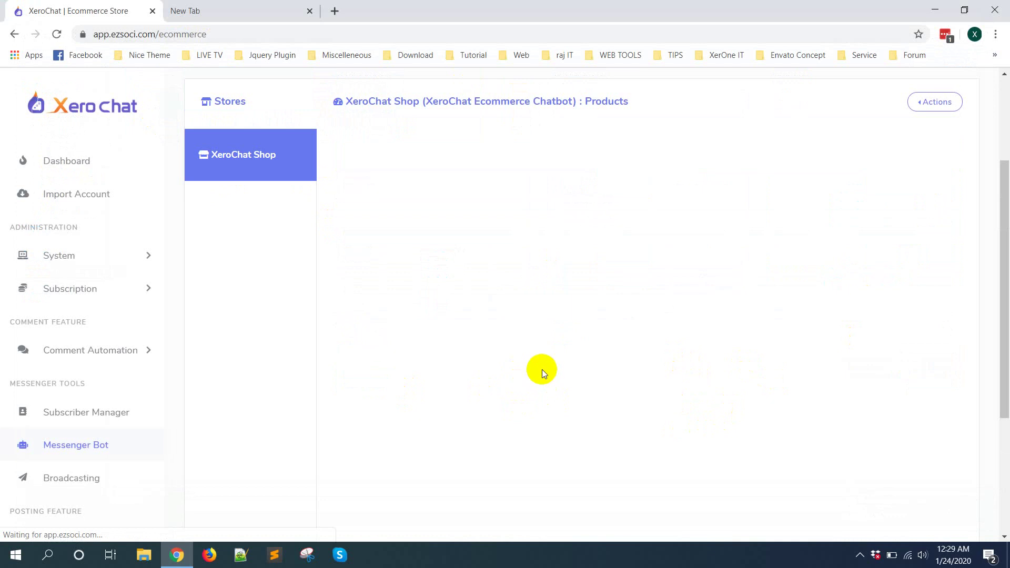
Put the new product in the T-Shirt category with the T-Shirt Size attribute
left_click(609, 170)
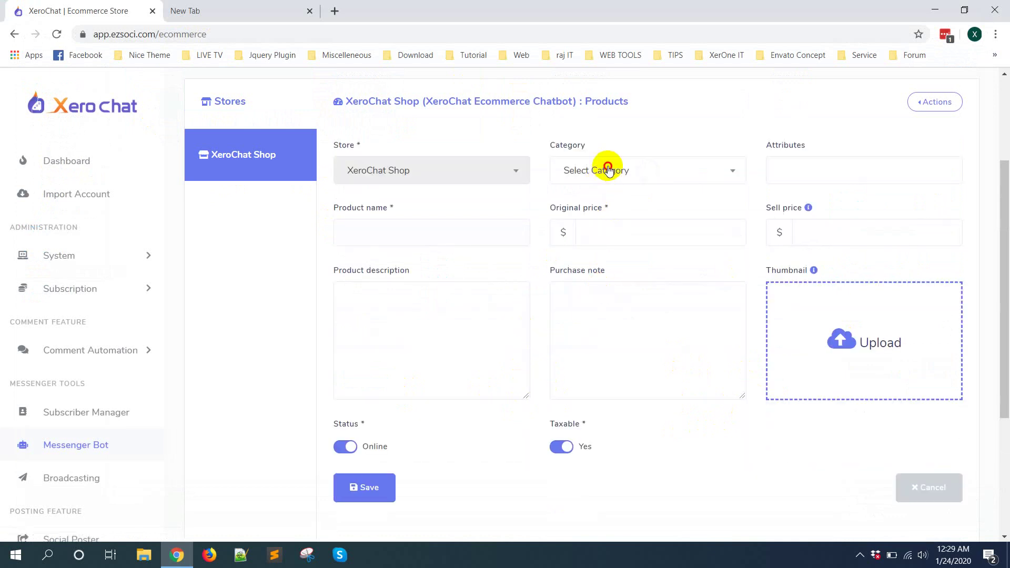
scroll(605, 311, "up", 2)
scroll(610, 314, "down", 1)
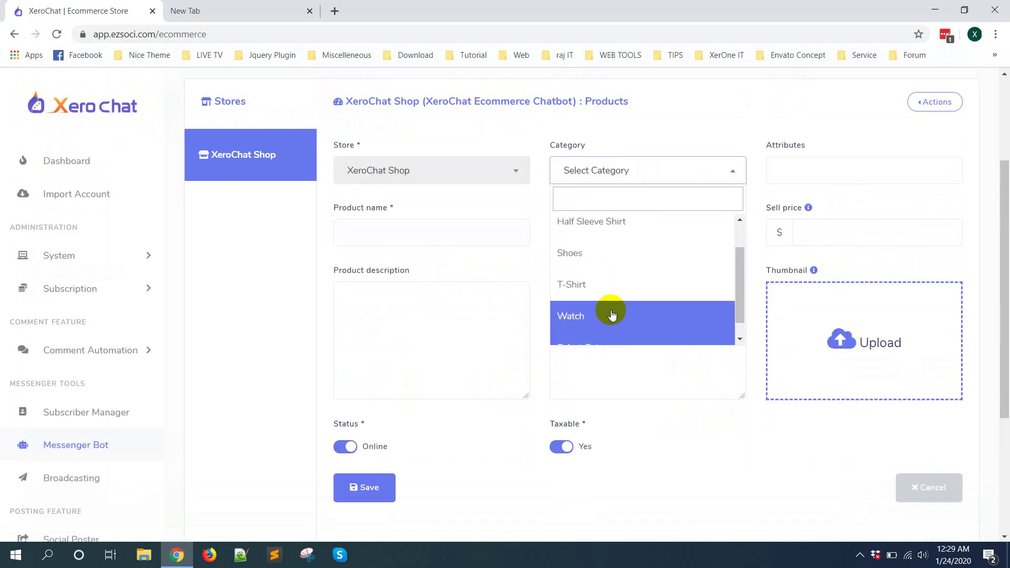
scroll(612, 314, "up", 1)
left_click(611, 315)
left_click(820, 165)
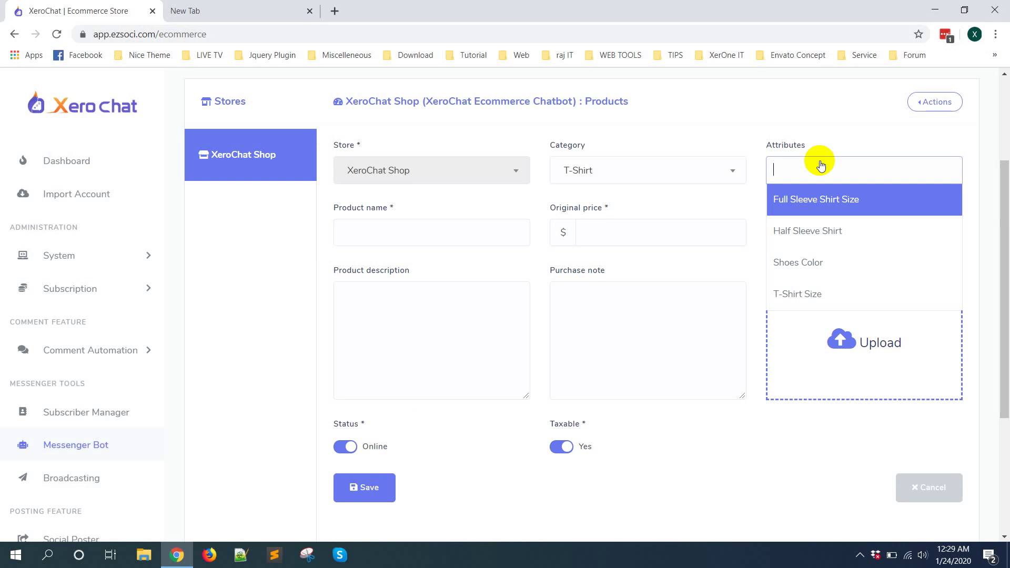
left_click(818, 295)
Enter the name Ghost T-Shirt and price 55, pasting the name as the description
left_click(378, 235)
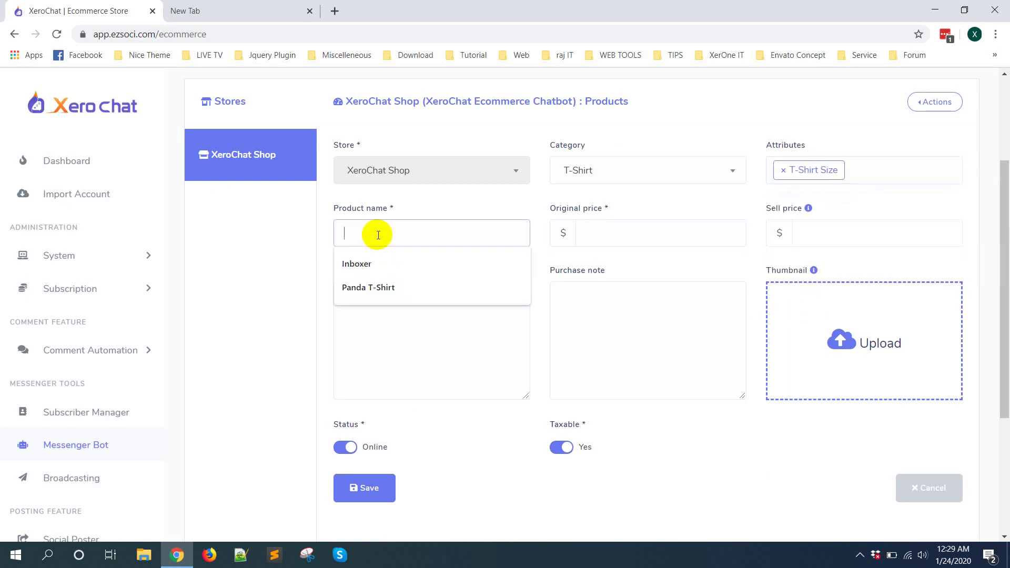
type("Ghost T-Shirt")
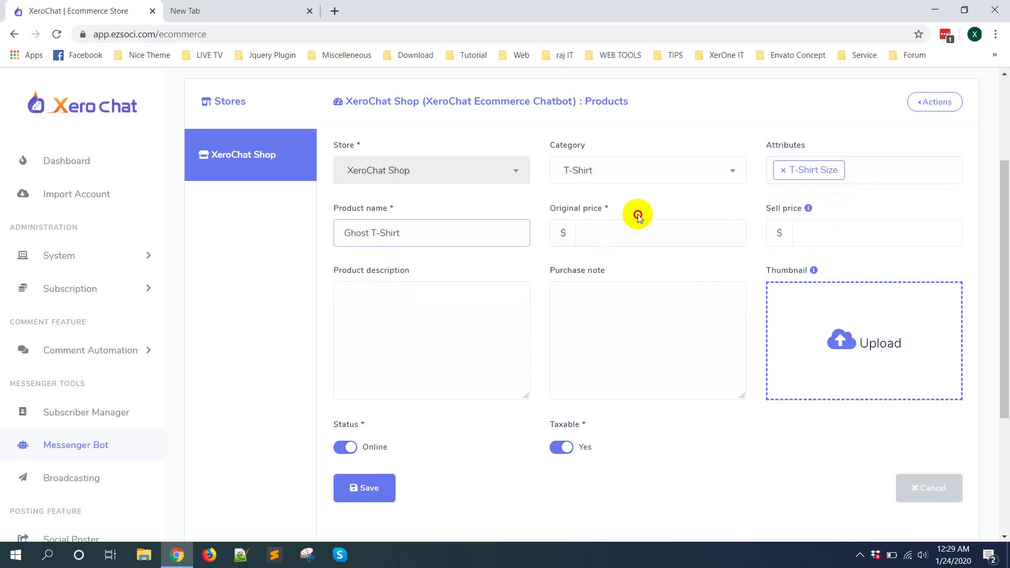
left_click(616, 244)
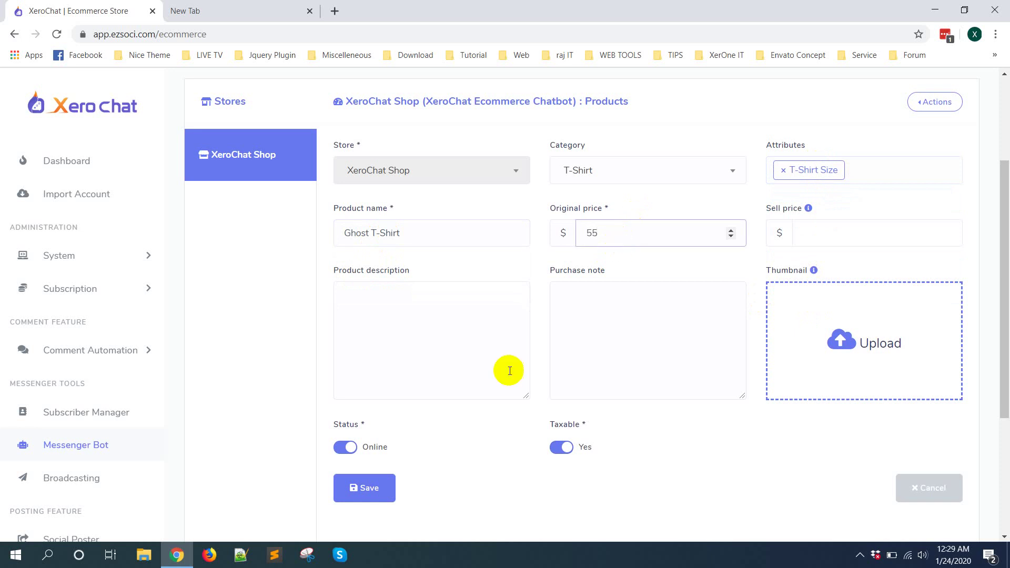
left_click(410, 352)
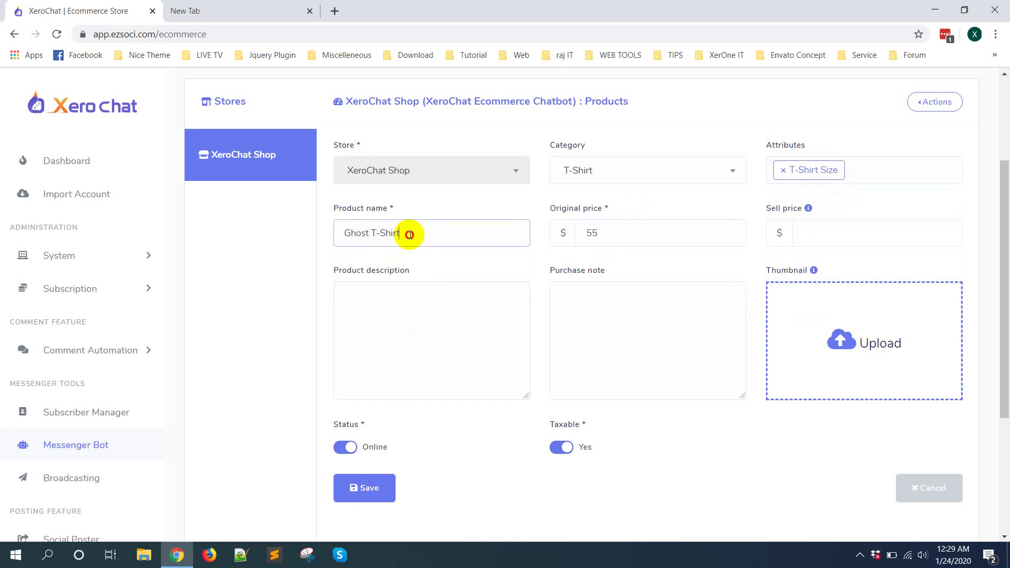
triple_click(409, 234)
key("ctrl+c")
left_click(428, 333)
key("ctrl+v")
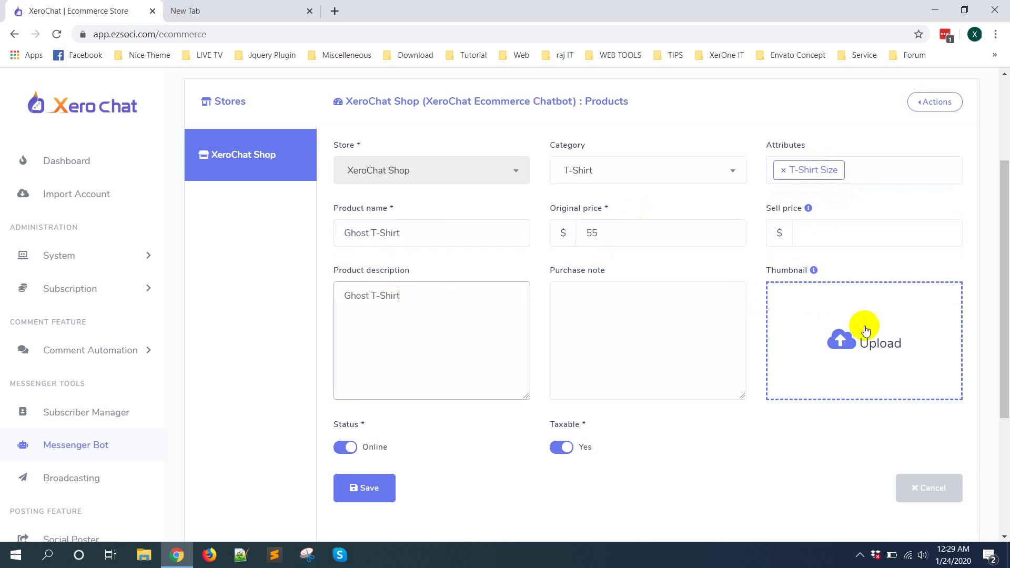
Upload T-shirt Ghost.jpg as the thumbnail and save the Ghost T-Shirt product
left_click(921, 317)
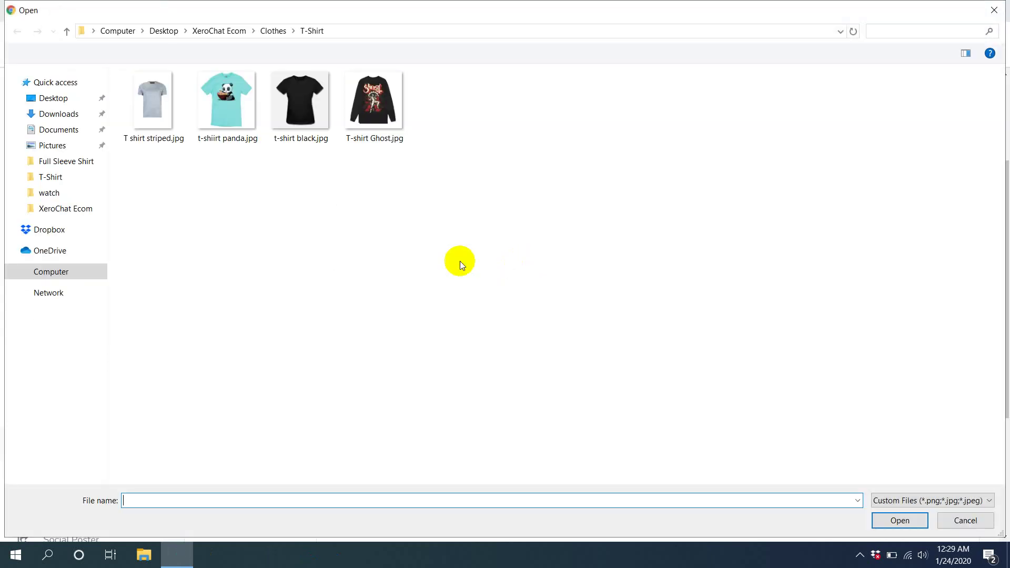
double_click(371, 127)
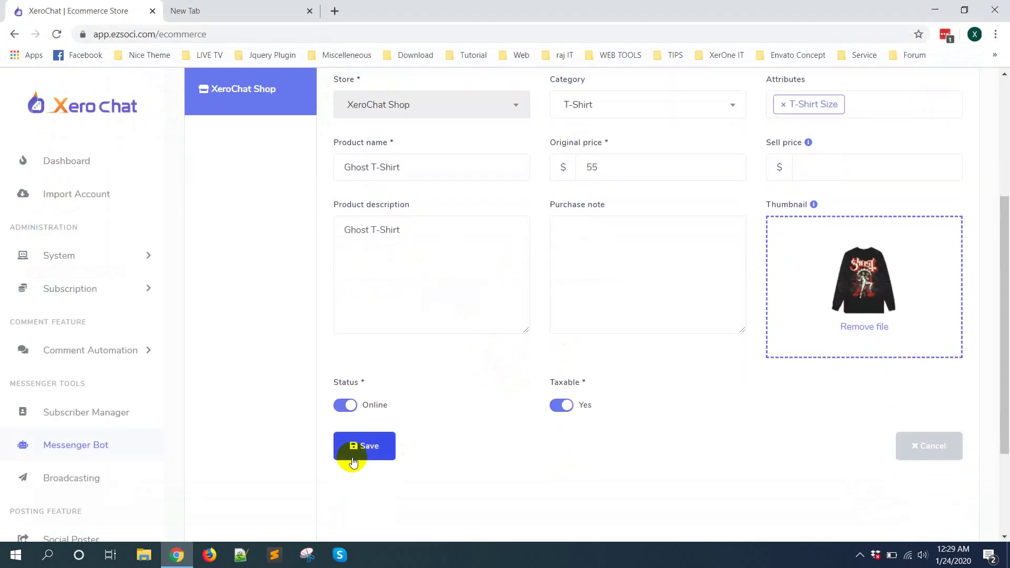
left_click(362, 457)
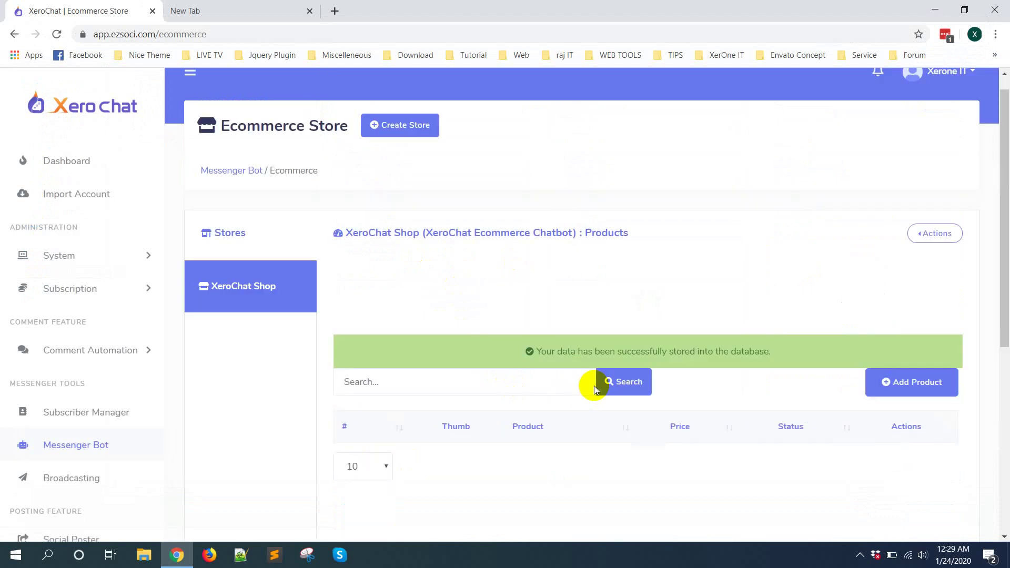
Scroll the product table to confirm Ghost T-Shirt is listed, then open the Actions menu
scroll(494, 363, "down", 1)
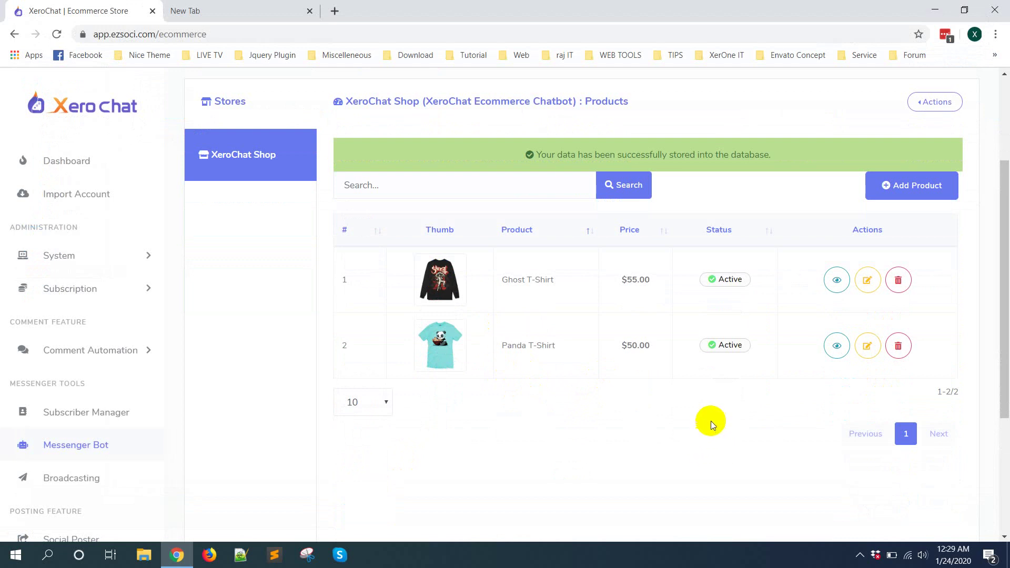
left_click(859, 554)
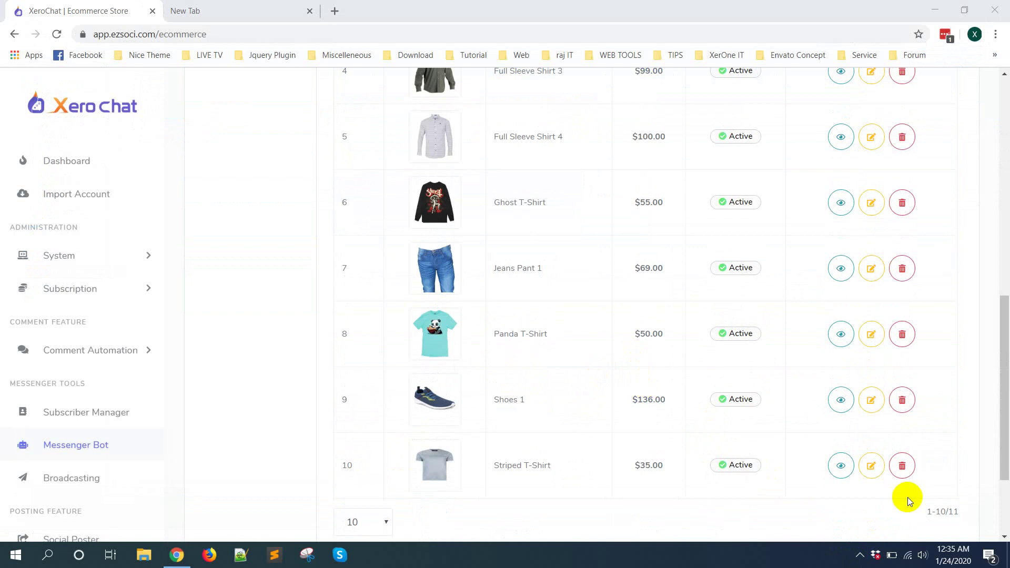
scroll(724, 437, "up", 10)
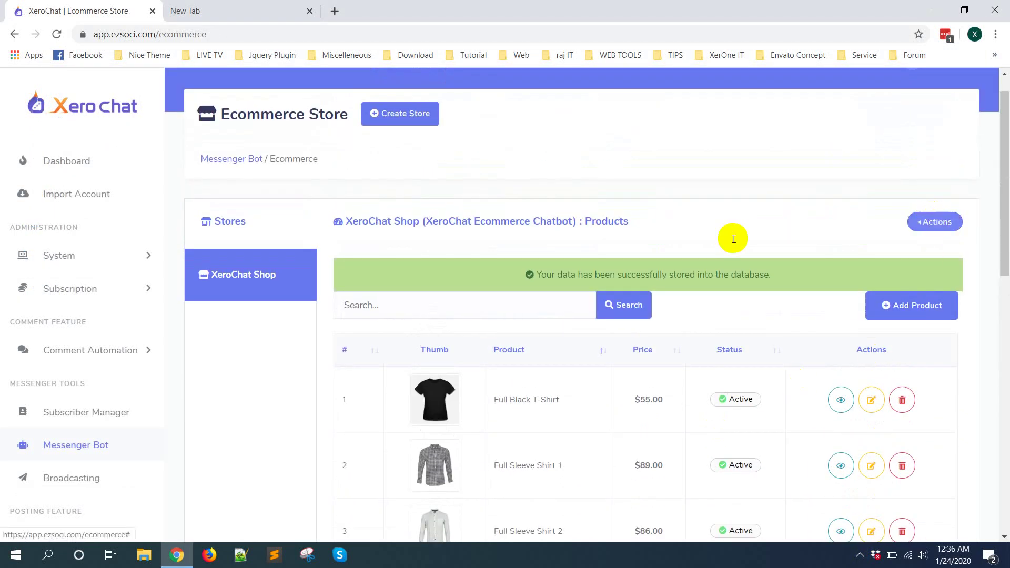
scroll(638, 379, "down", 1)
left_click(935, 158)
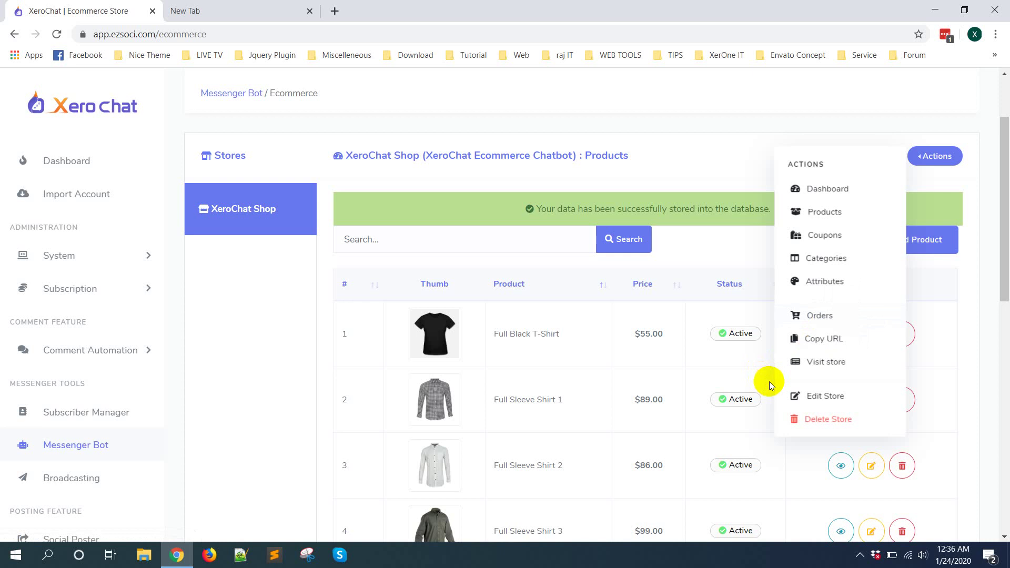
Open the Copy URL page and preview the Full Sleeve Shirt category link in a new tab, then close it
left_click(829, 345)
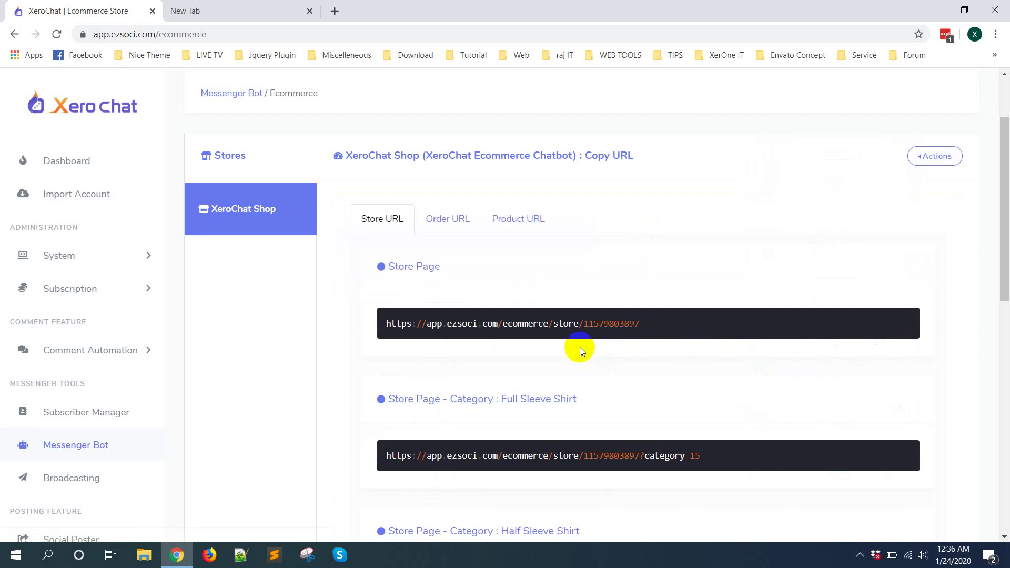
scroll(405, 342, "down", 1)
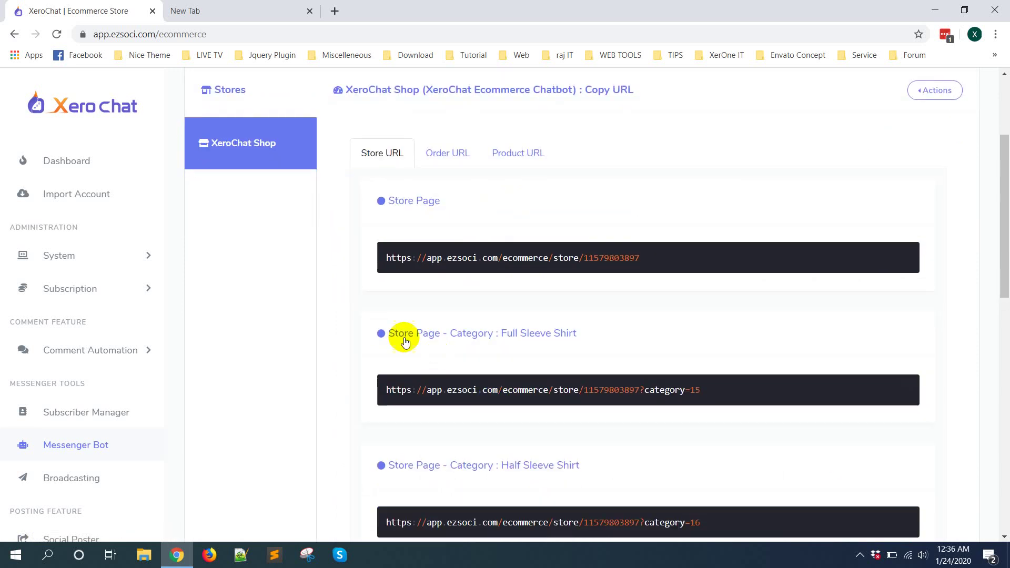
scroll(495, 405, "down", 1)
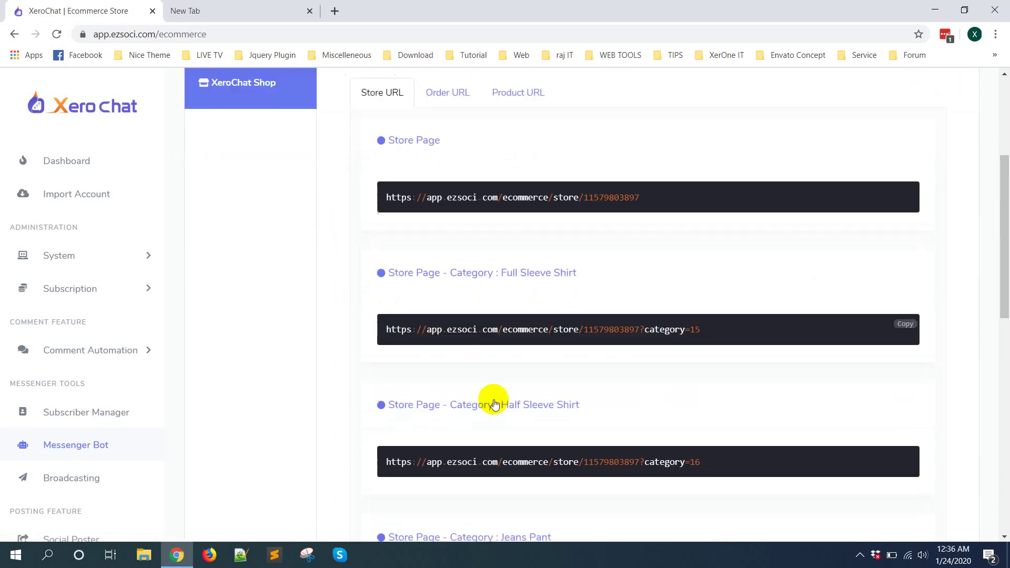
left_click_drag(380, 323, 722, 325)
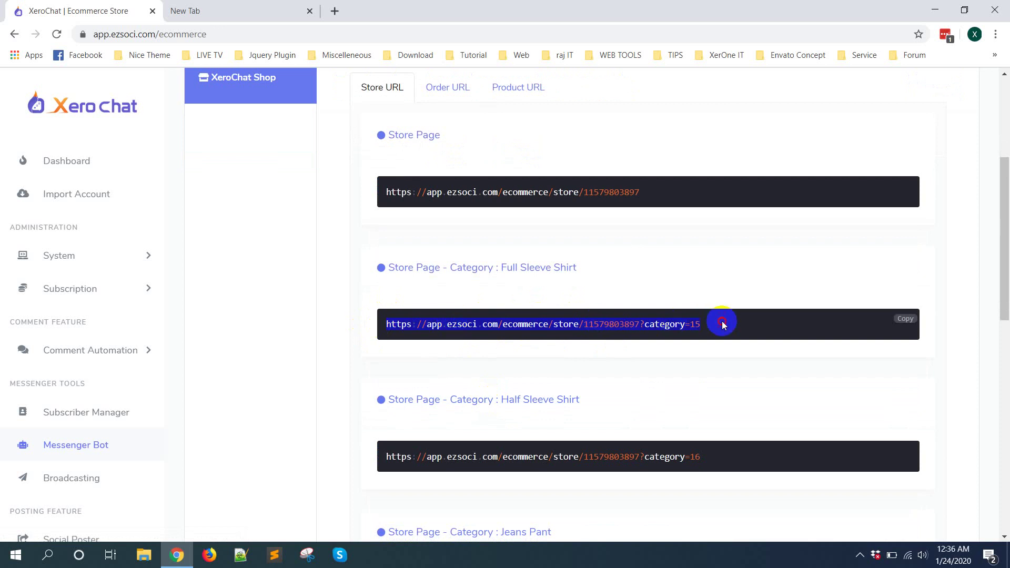
right_click(642, 326)
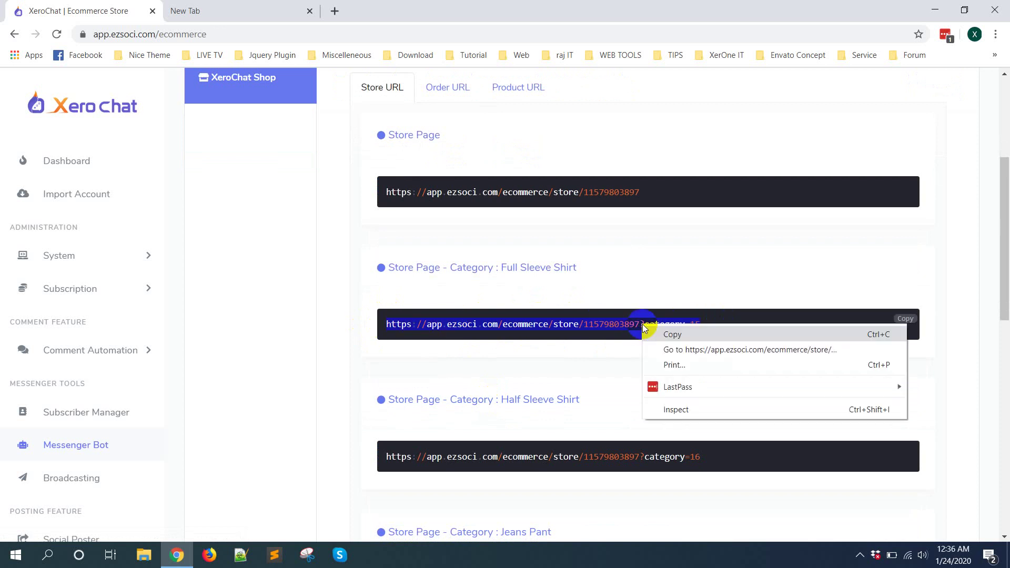
left_click(688, 349)
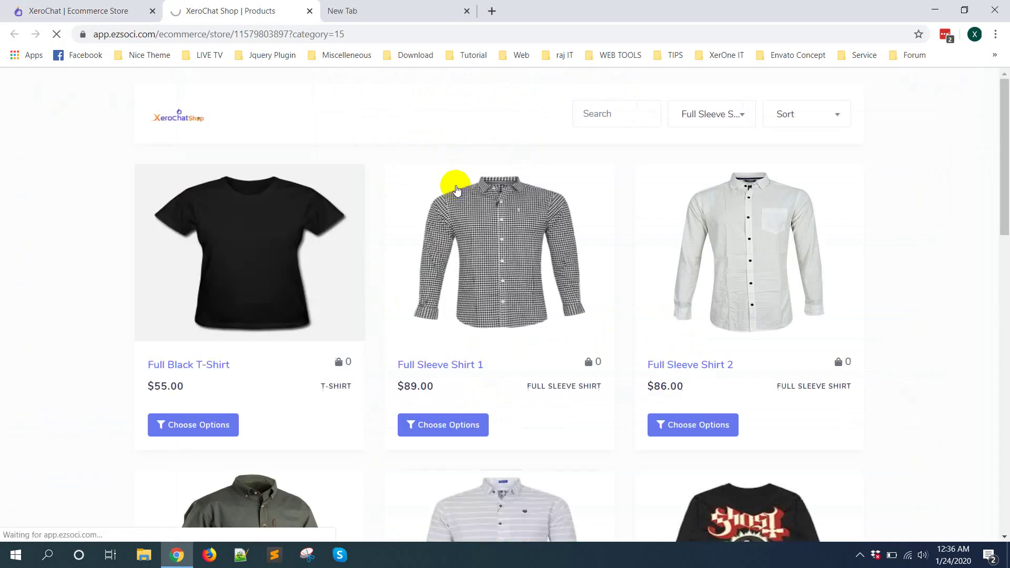
scroll(717, 304, "down", 3)
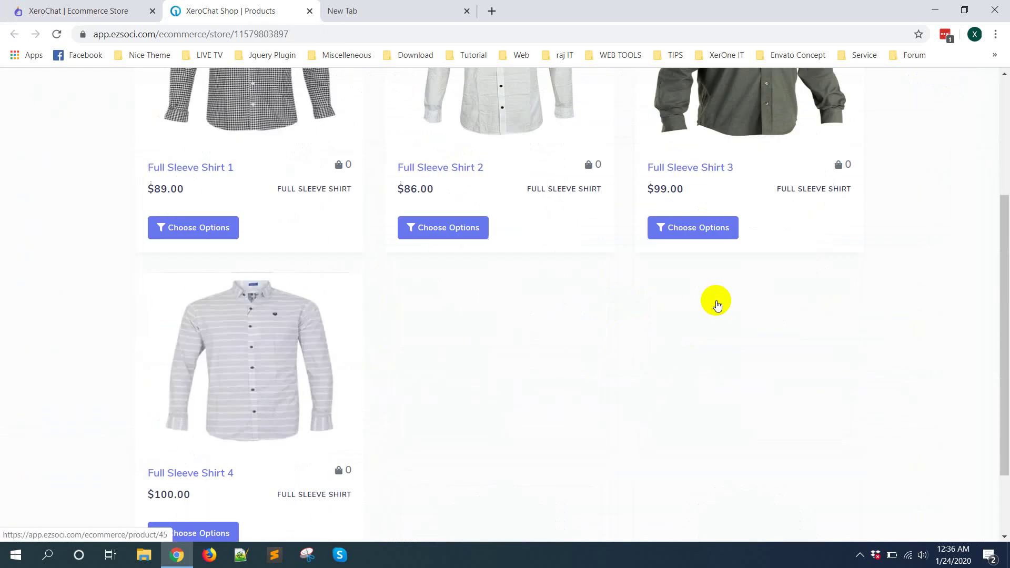
scroll(717, 305, "up", 3)
left_click(309, 10)
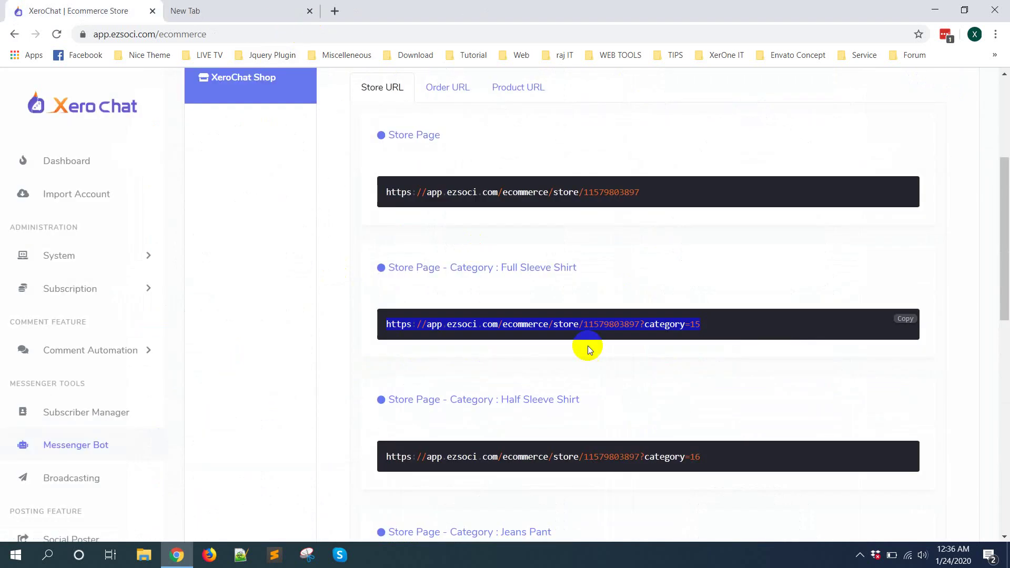
Select the main Store Page link and bring up its copy options
scroll(588, 348, "up", 3)
scroll(535, 330, "down", 1)
left_click(454, 260)
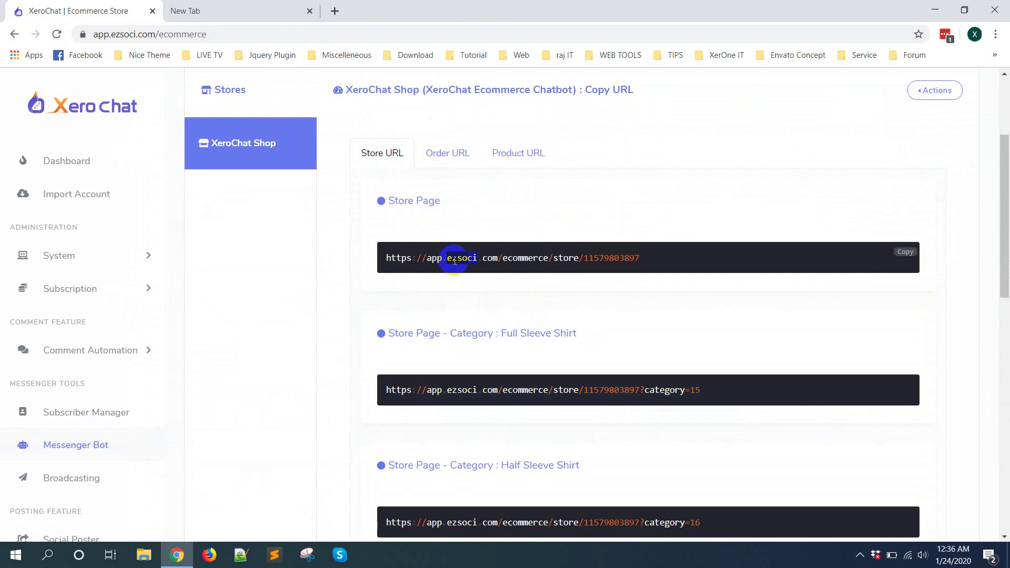
left_click(454, 260)
right_click(455, 260)
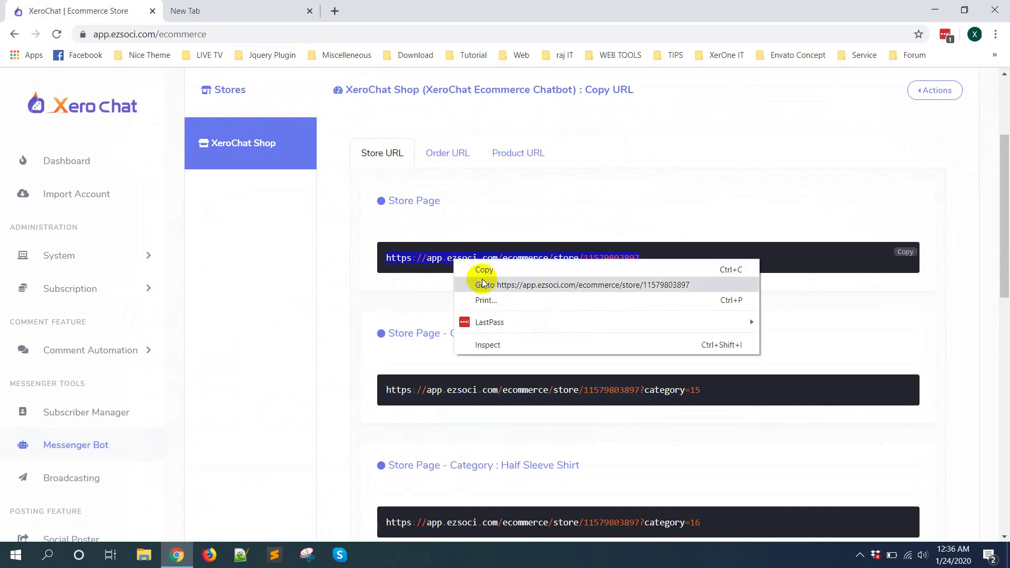
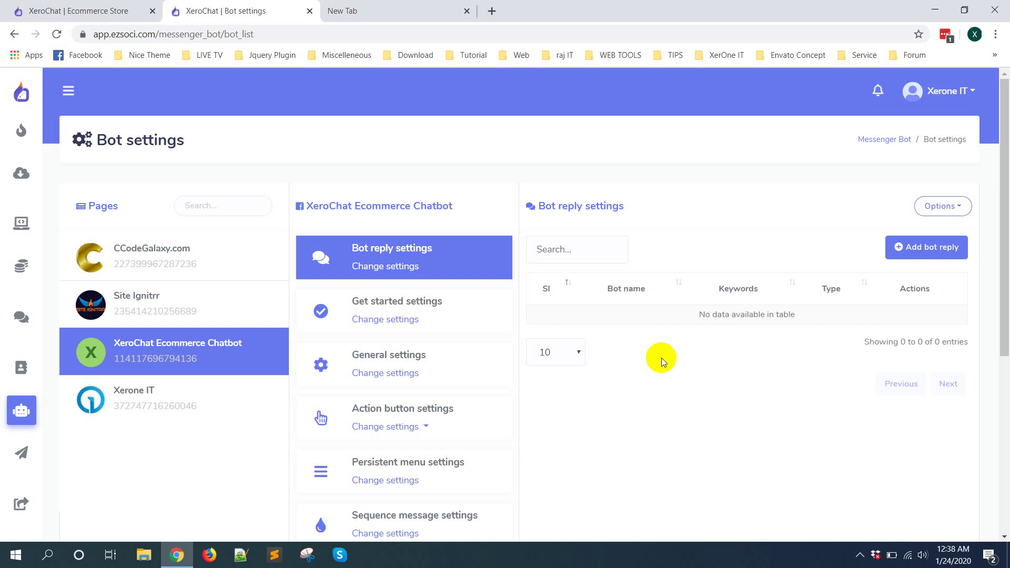
Choose Get-started from the action button templates list and review its first-name greeting reply
left_click(406, 427)
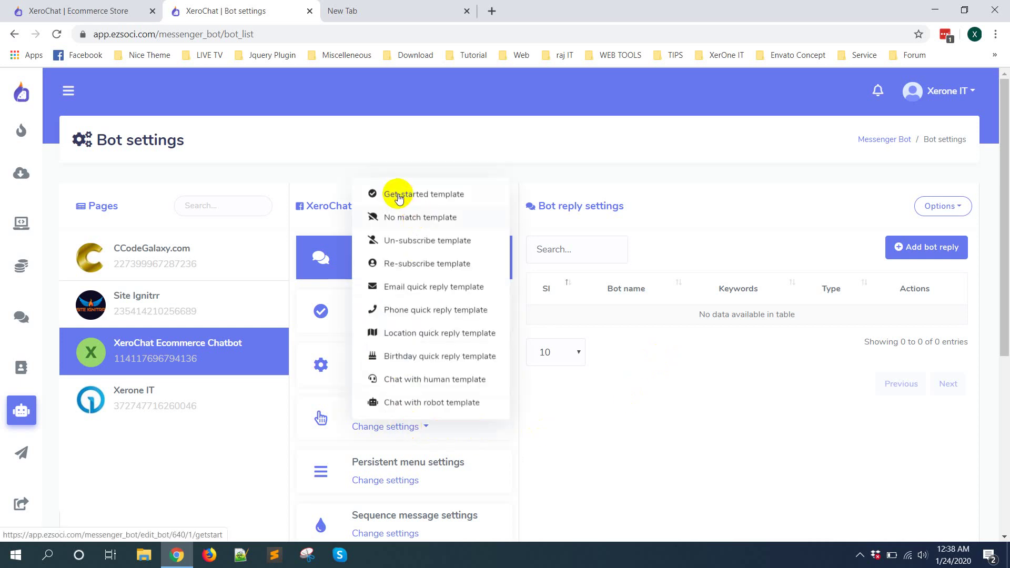
left_click(368, 425)
left_click(407, 428)
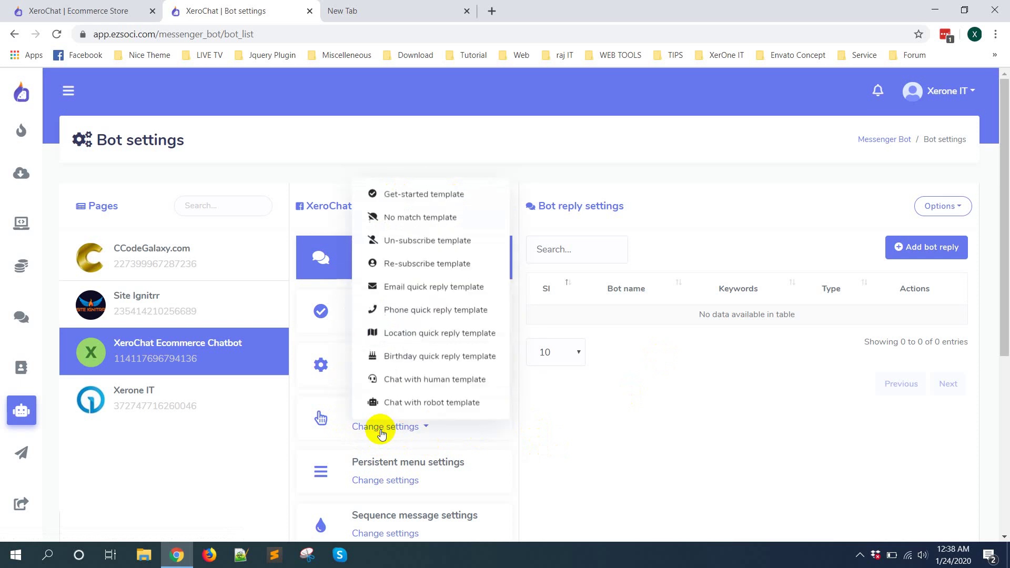
left_click(414, 201)
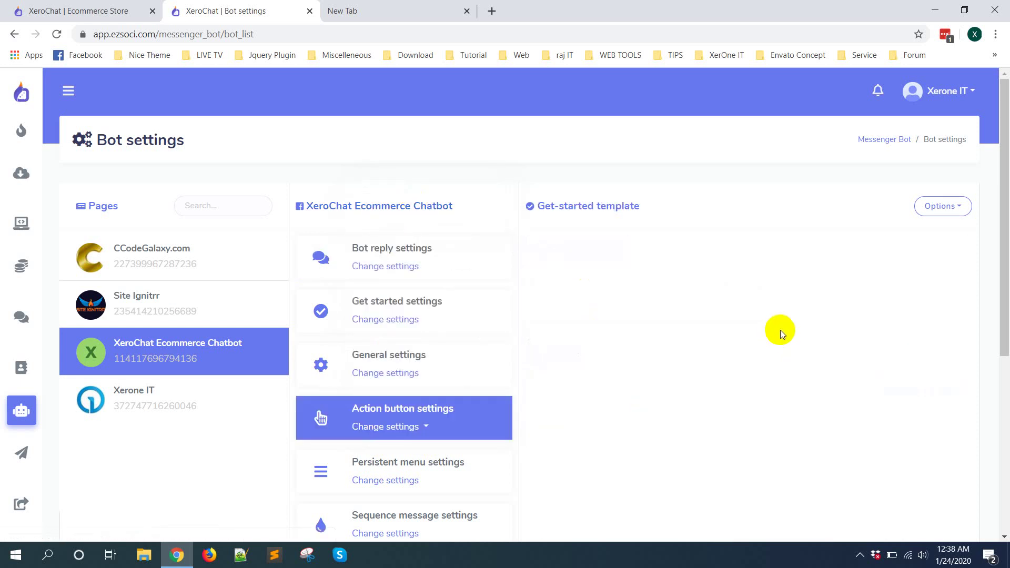
scroll(780, 327, "down", 1)
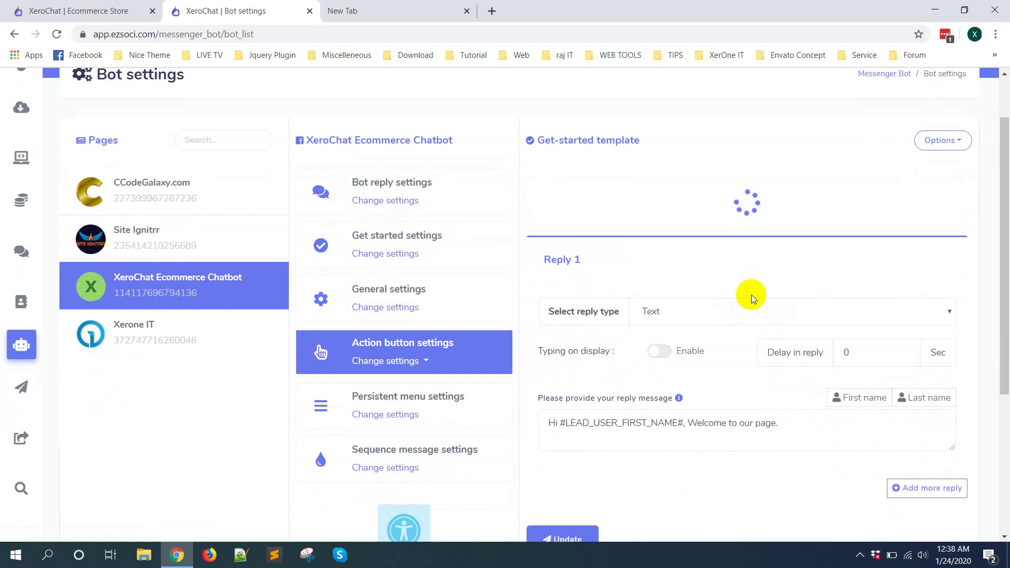
scroll(753, 293, "down", 1)
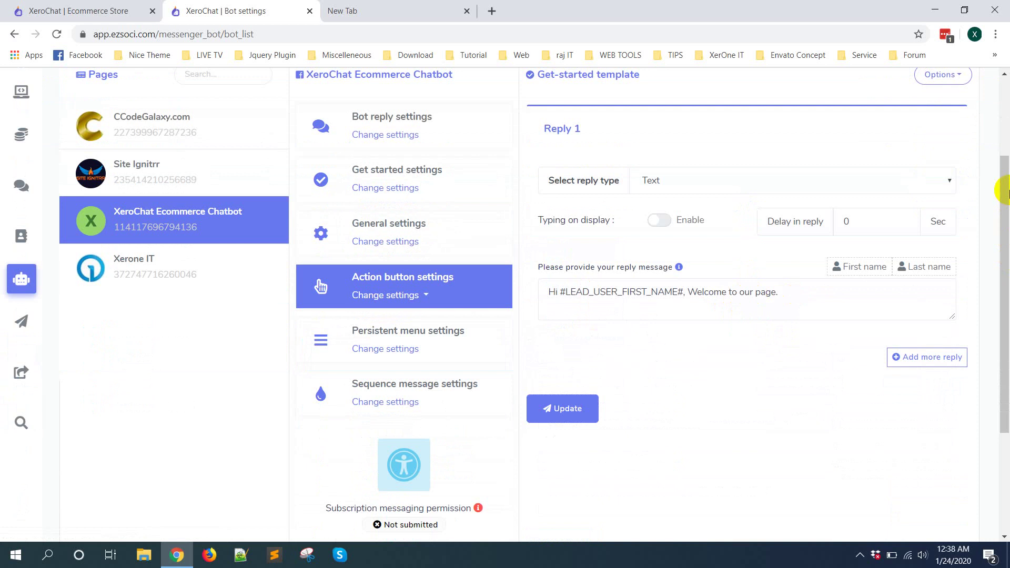
scroll(993, 199, "down", 2)
scroll(973, 258, "up", 3)
scroll(992, 284, "up", 1)
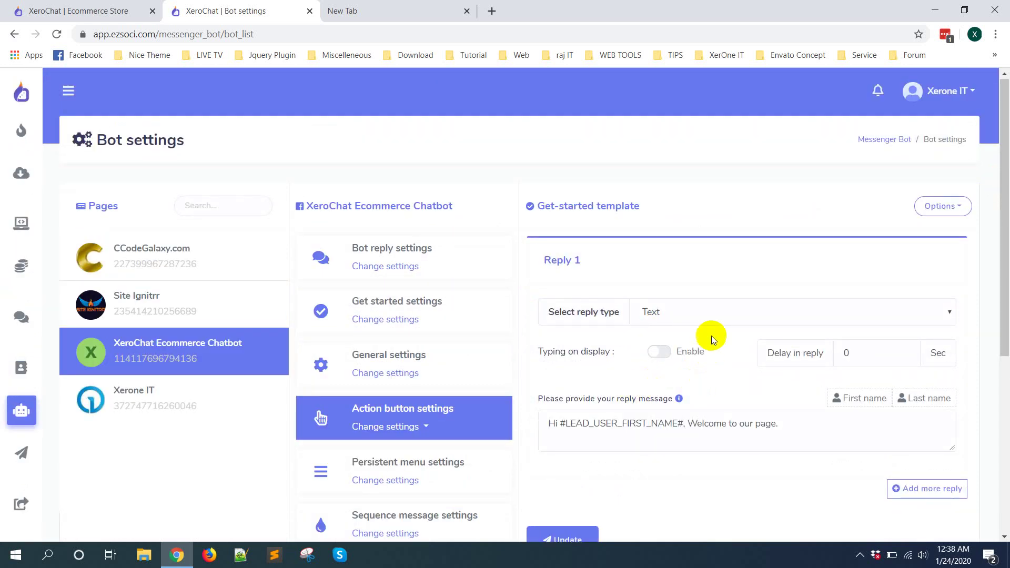
scroll(715, 317, "down", 1)
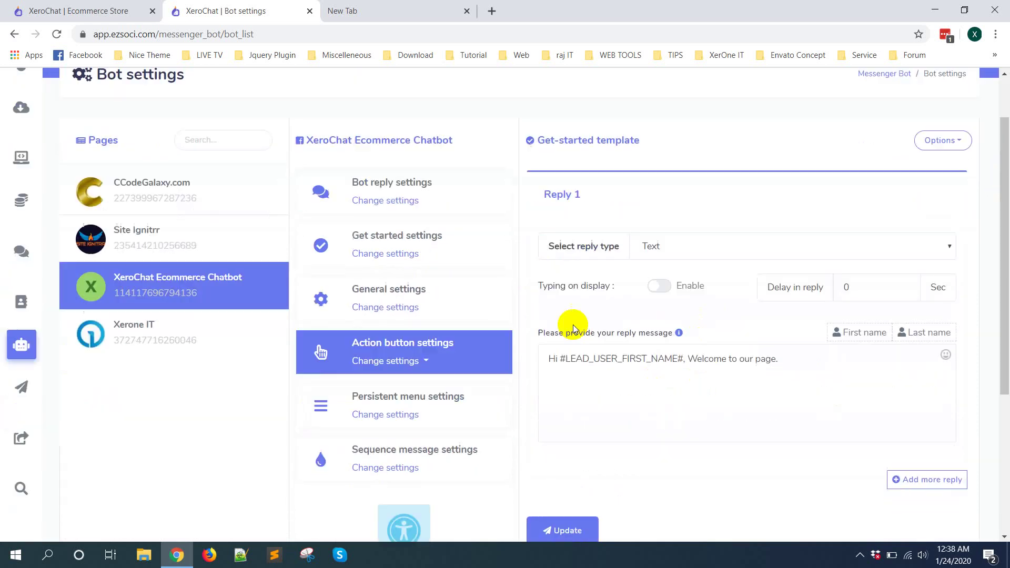
Set the get-started reply type to Text with buttons
left_click(692, 248)
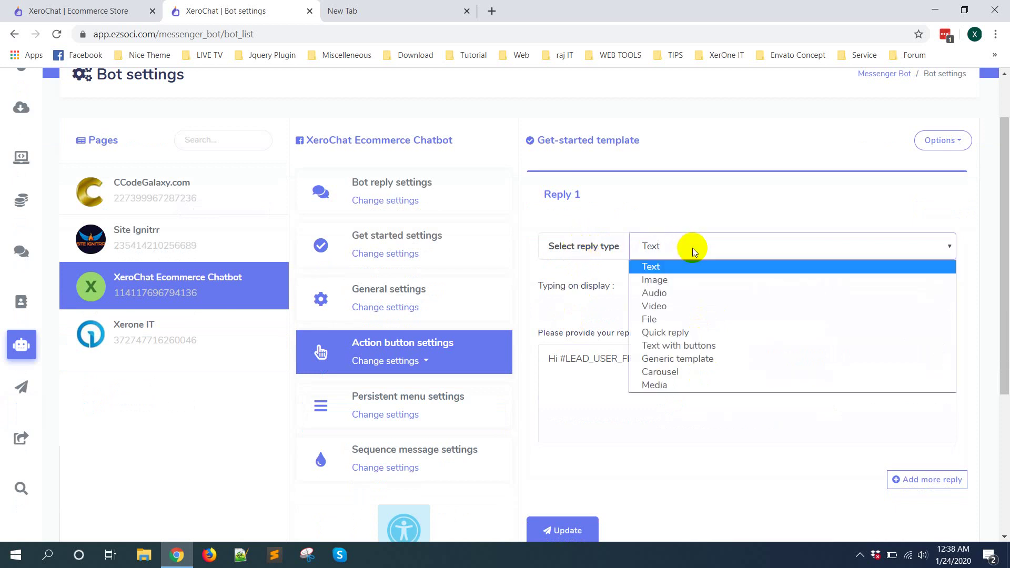
left_click(689, 345)
scroll(697, 348, "down", 1)
scroll(697, 348, "down", 2)
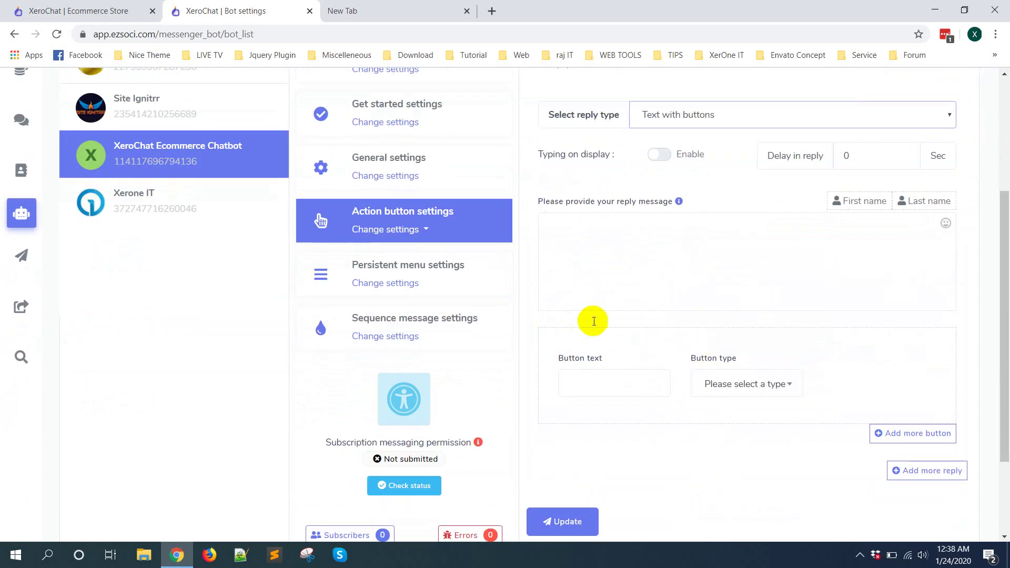
Write the reply: first-name tag, then 'Thanks for your interest on our product. Please click any of the bellow button…'
left_click(610, 259)
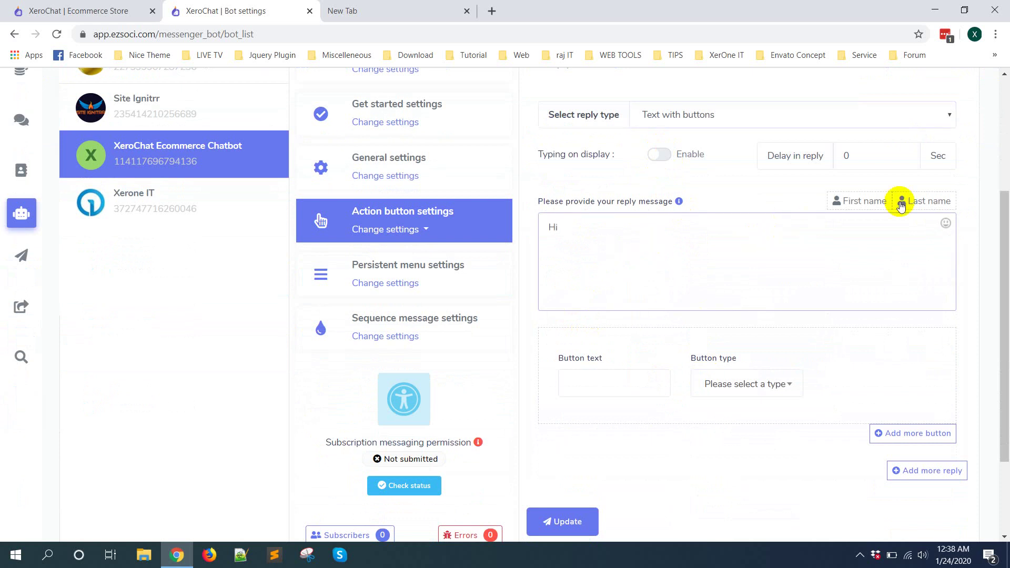
type("#LEAD_USER_FIRST_NAME#")
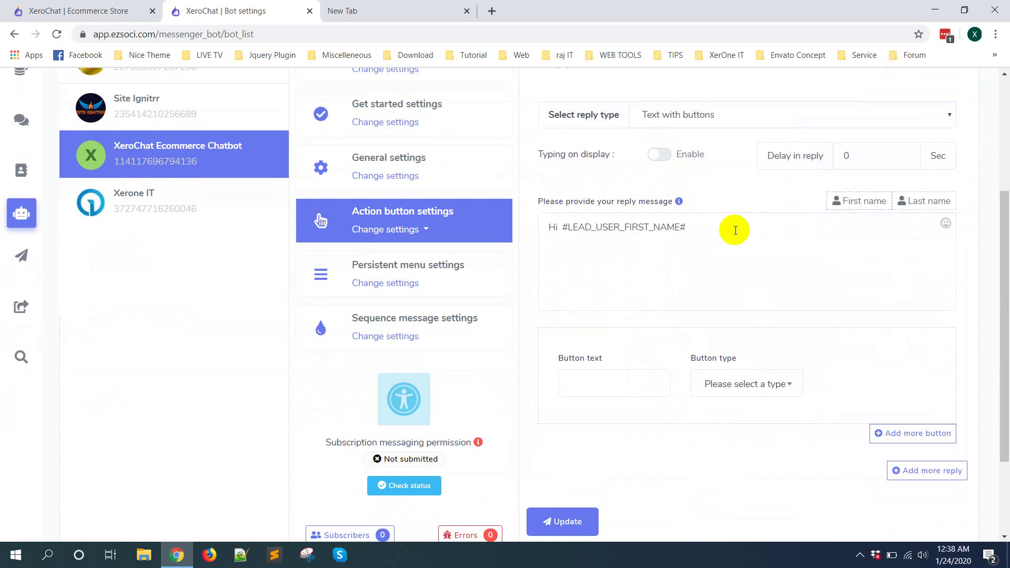
type(", T")
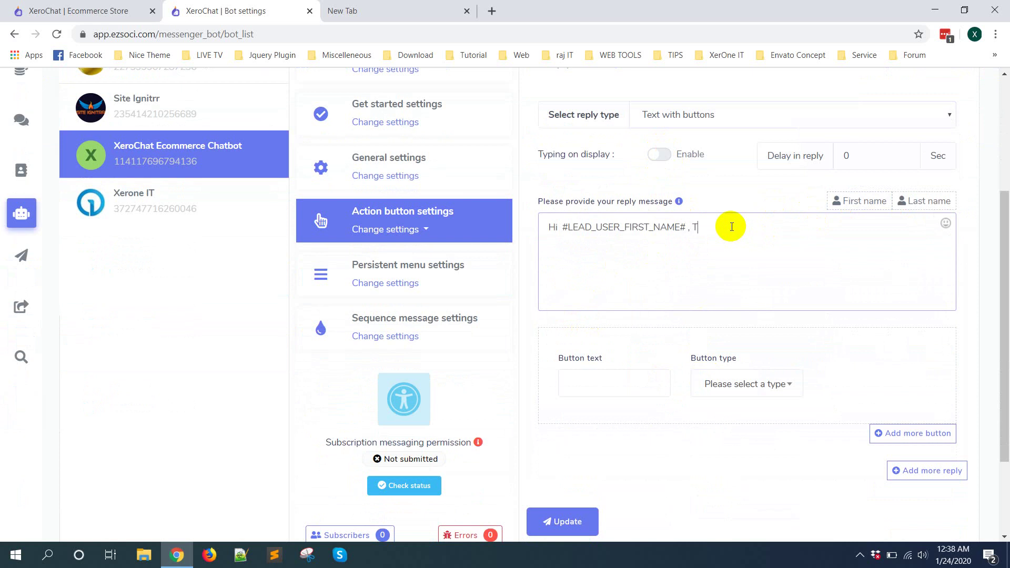
type("hanks for your interest on ou")
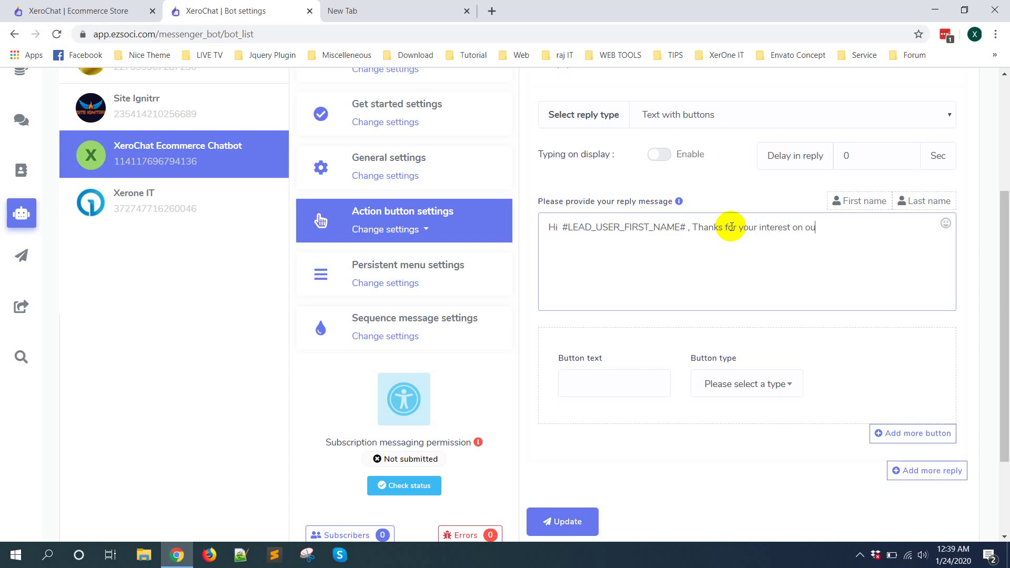
type("r product. Please select any of the bellow")
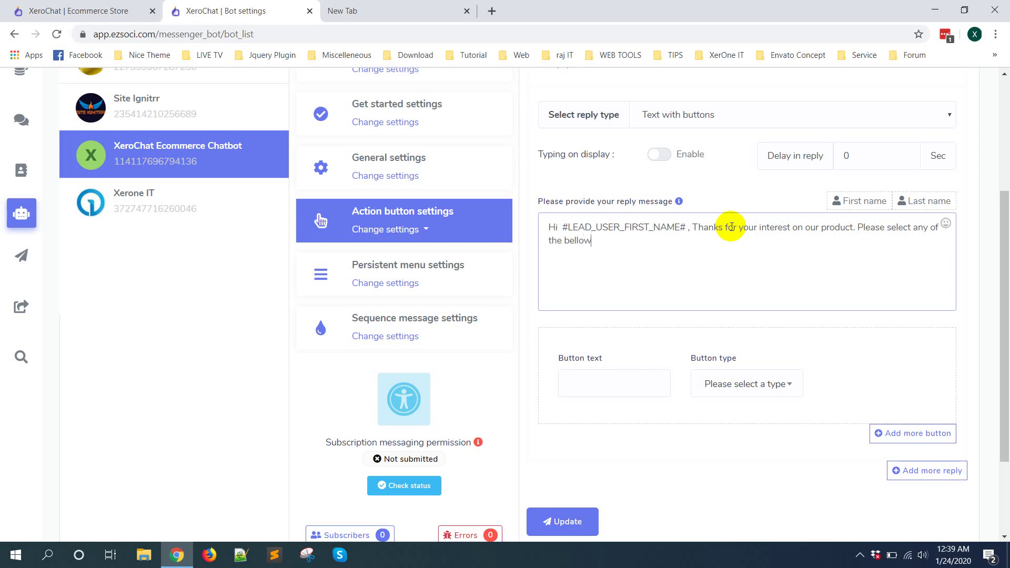
type(" button to get your desired pr")
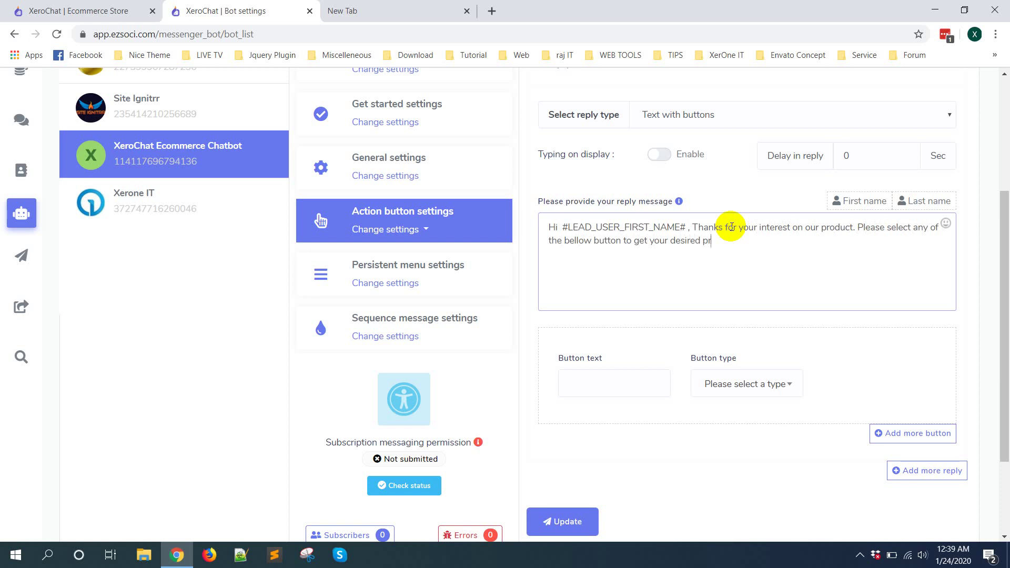
type("oducts.")
double_click(898, 227)
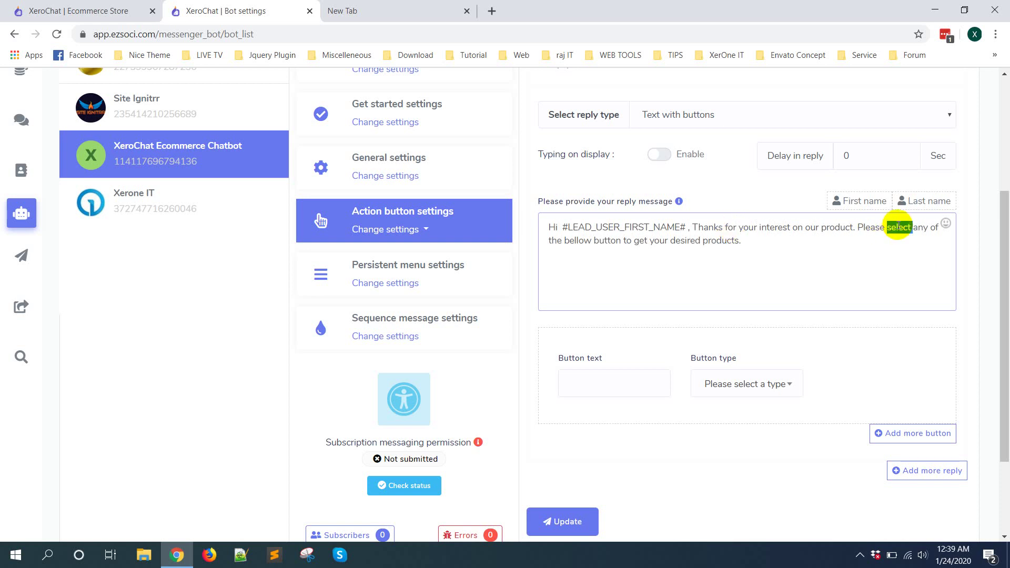
type("click")
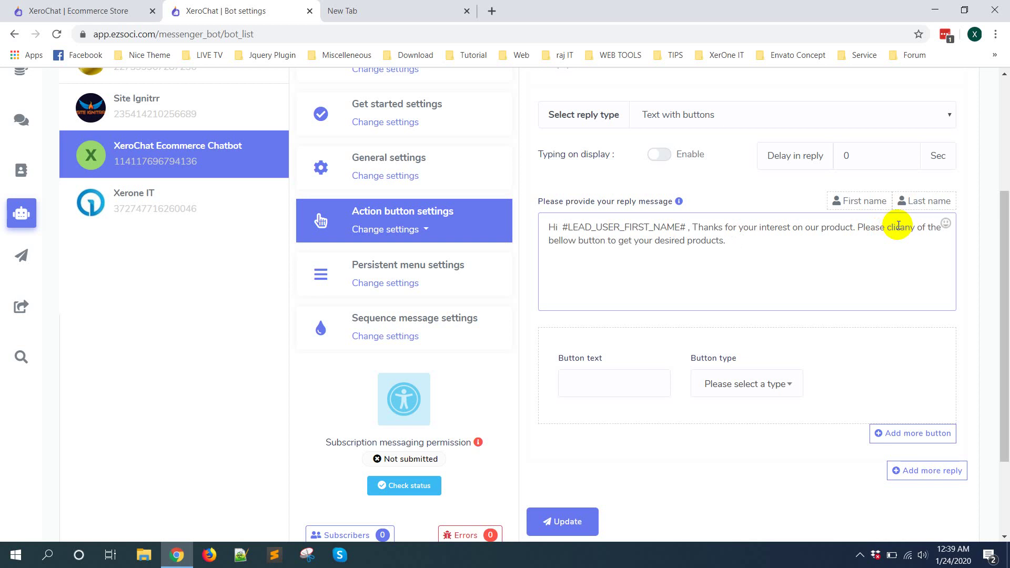
scroll(899, 226, "down", 1)
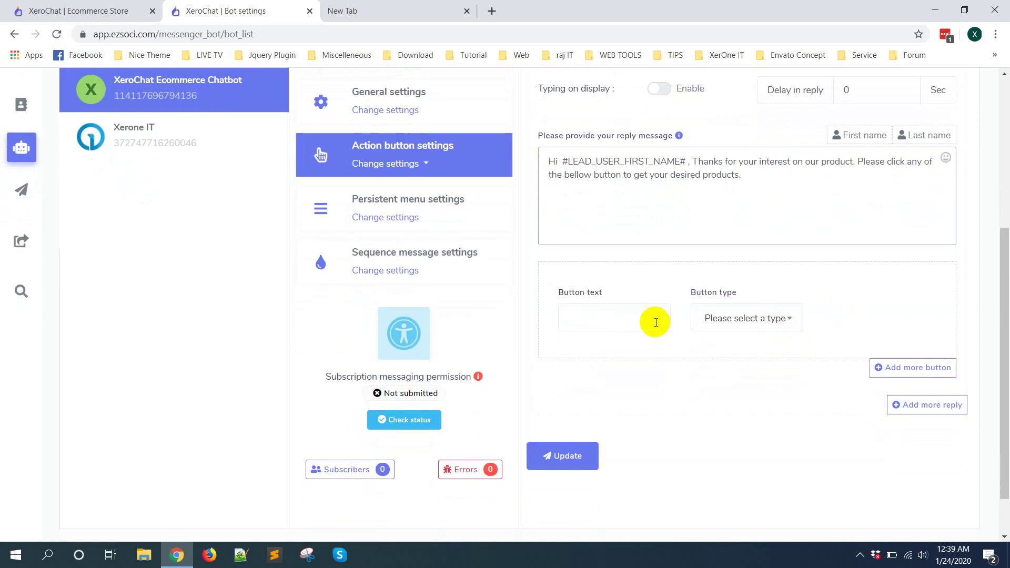
Label the first button 'Trending Product', make it a Post back button, and add a new postback template
left_click(606, 328)
type("Tre")
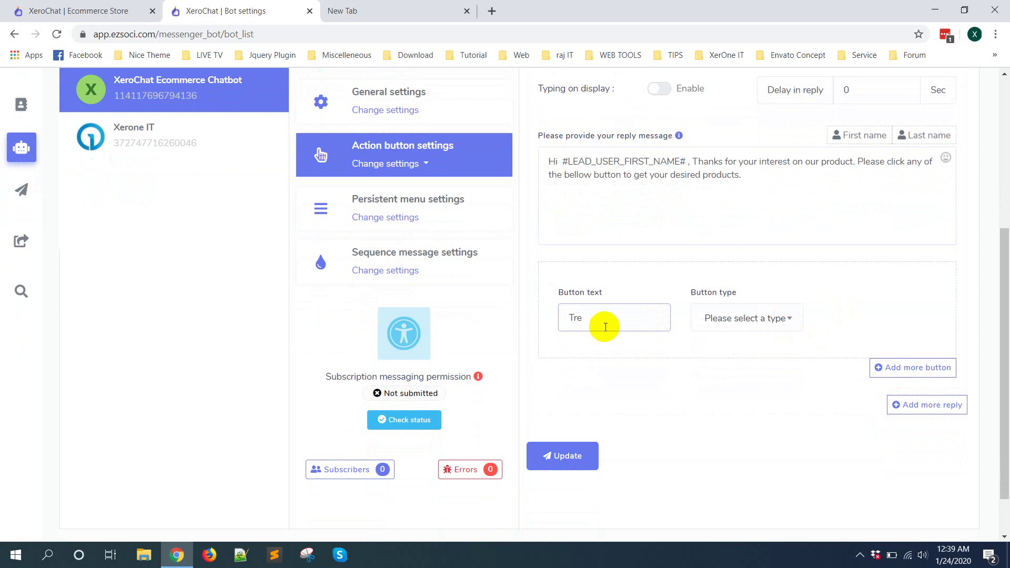
type("nding Products")
left_click(721, 319)
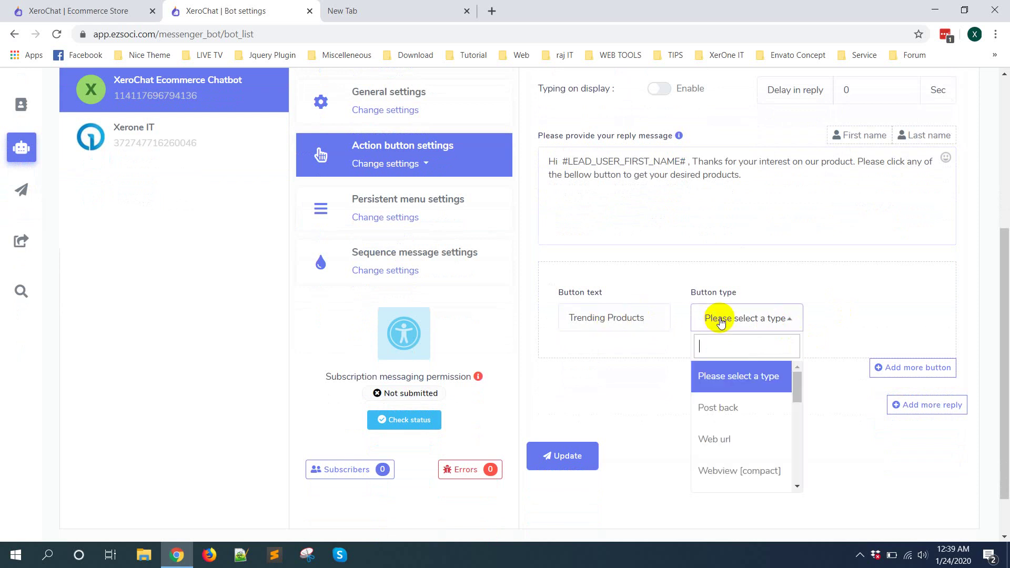
left_click(722, 408)
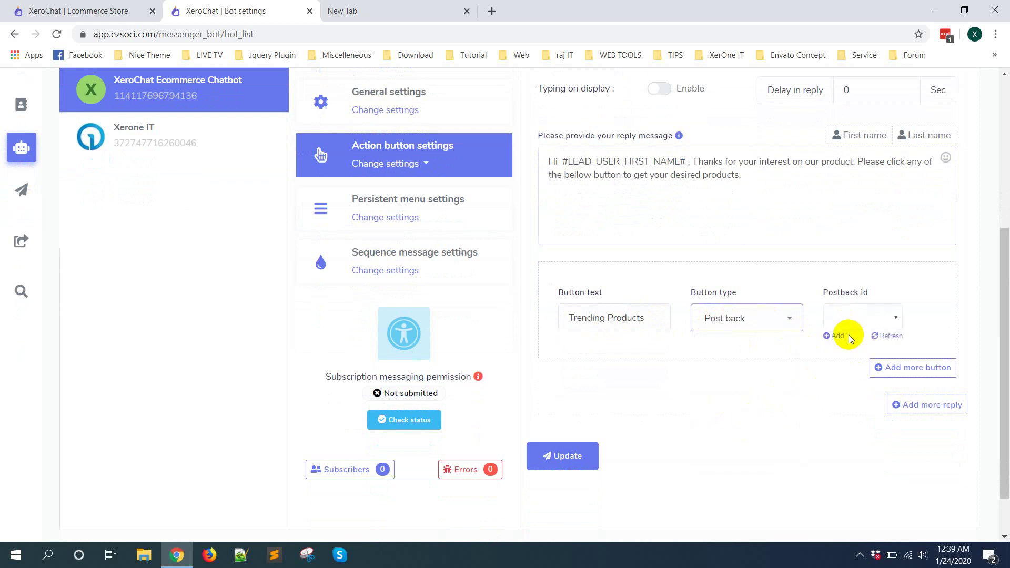
left_click(833, 337)
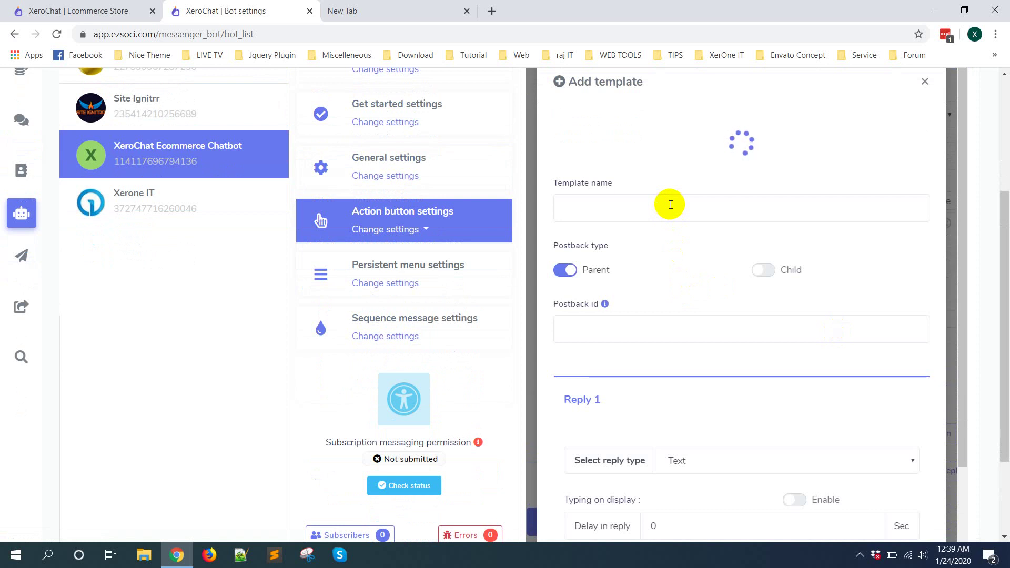
Name the new template 'Trending' with postback id 'trending-pro'
left_click(860, 555)
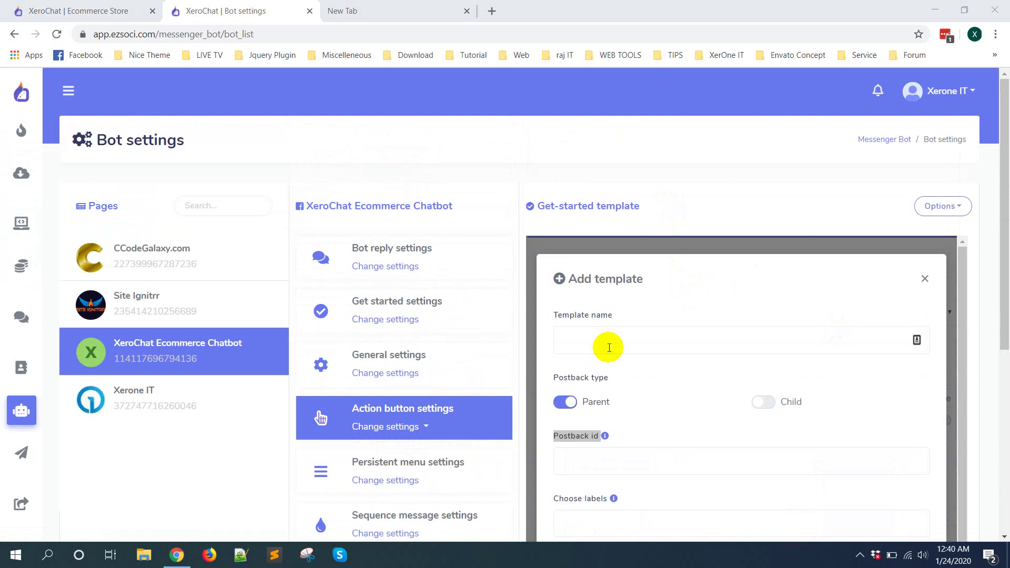
left_click(609, 347)
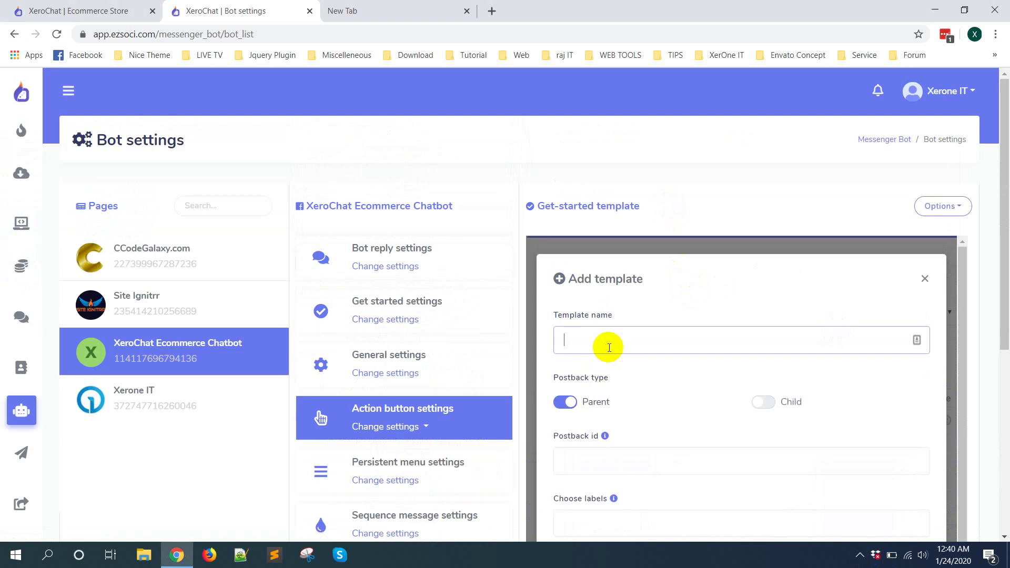
type("Trending Product")
scroll(789, 358, "down", 3)
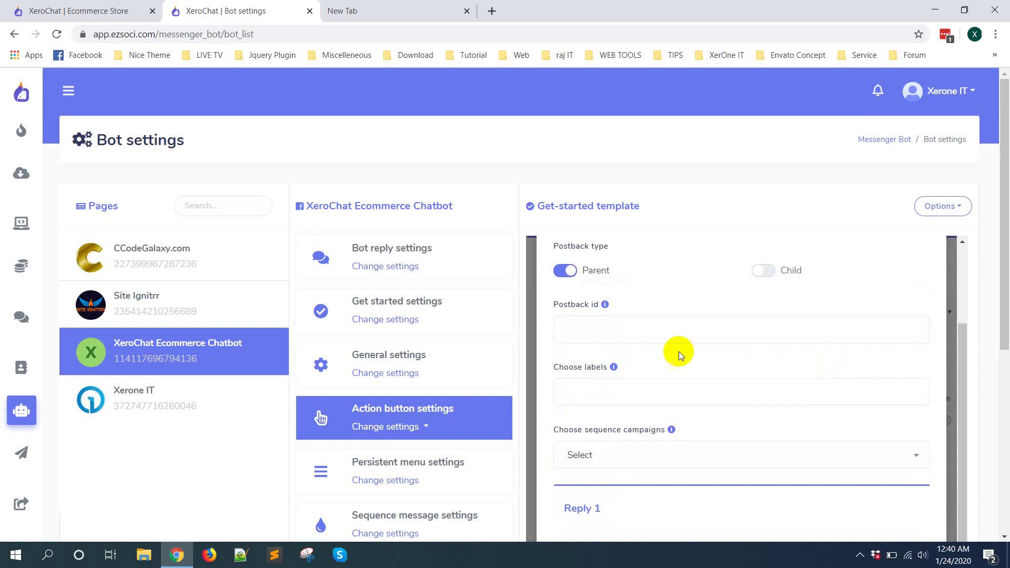
left_click(659, 329)
type("tren")
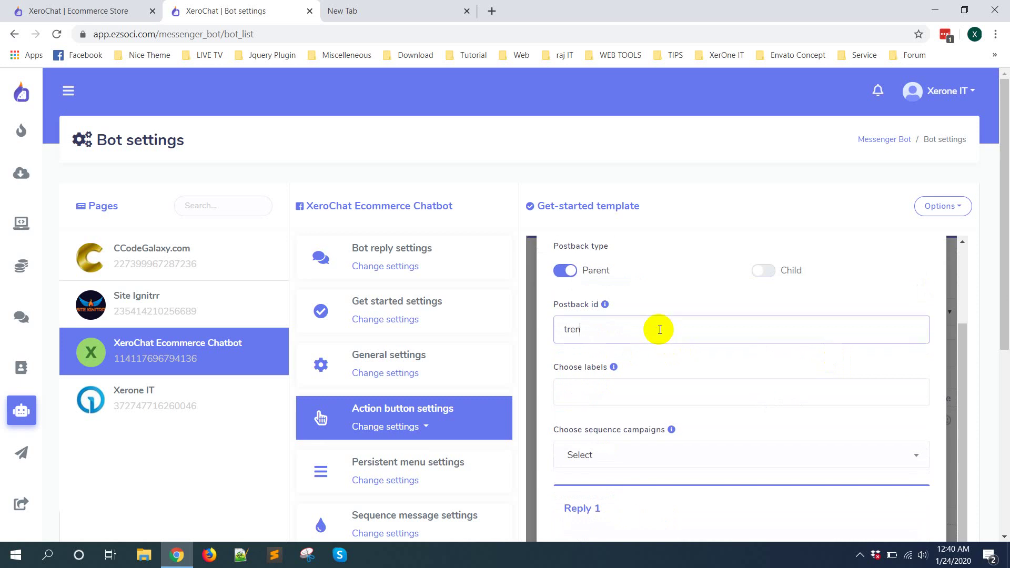
type("ding-products")
Set the template's reply type to Carousel and pick an image for the first card
scroll(660, 330, "down", 4)
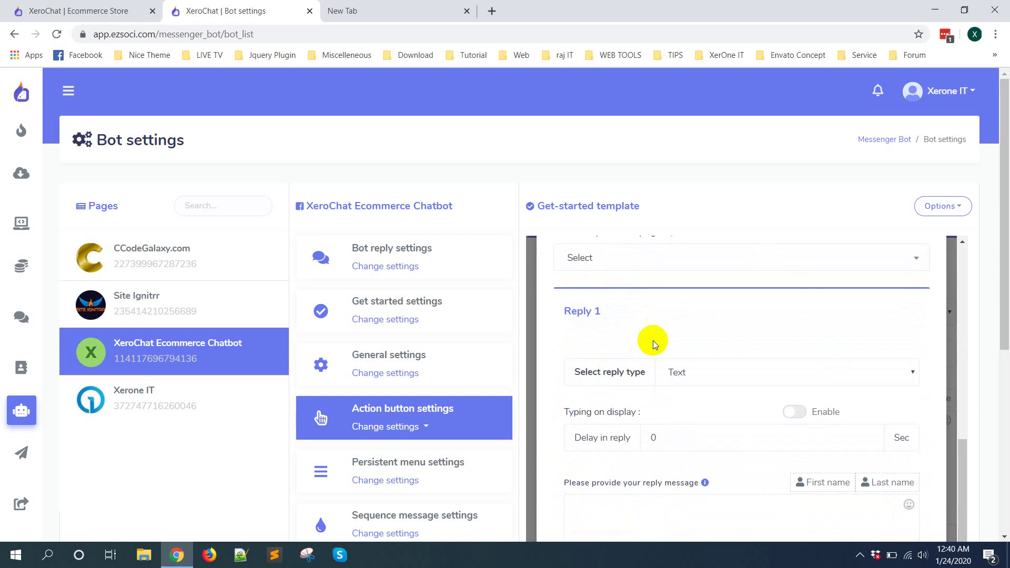
left_click(705, 343)
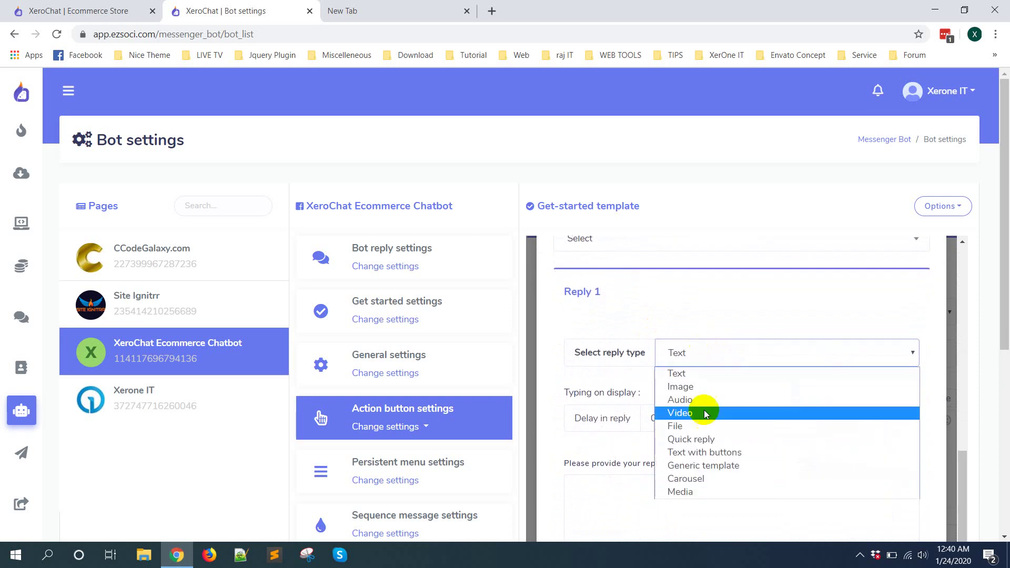
left_click(706, 477)
scroll(741, 333, "down", 4)
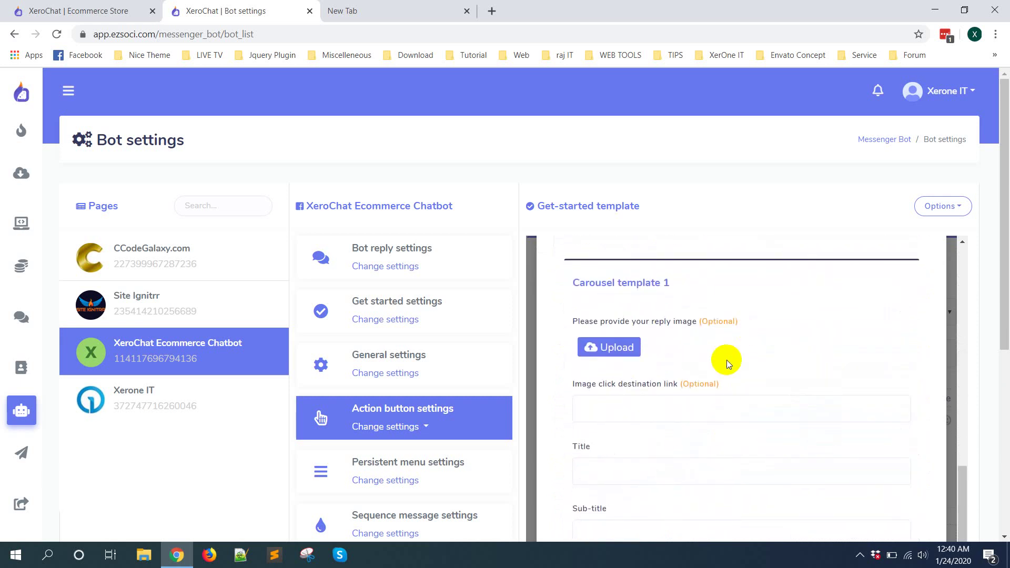
left_click(619, 349)
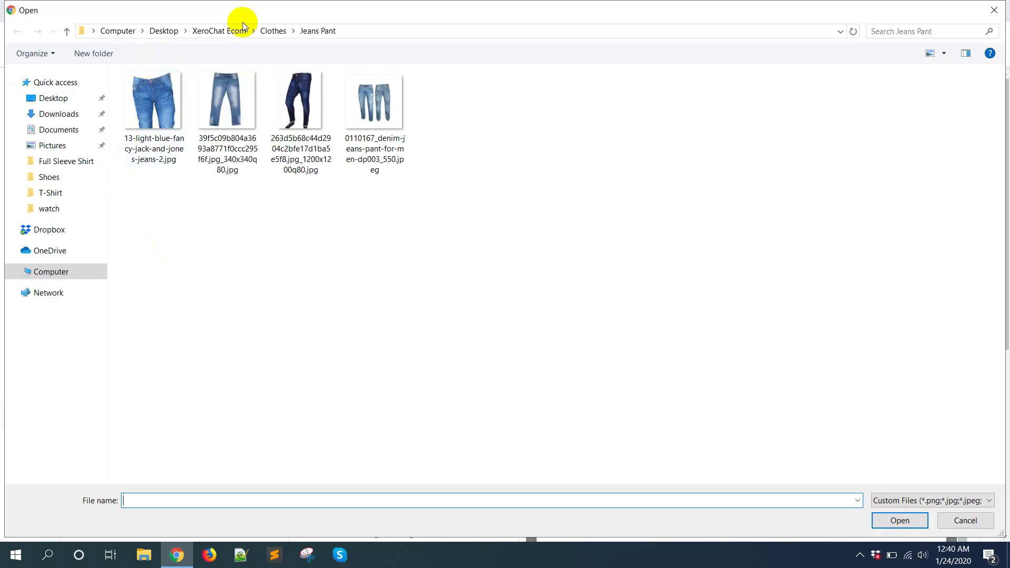
Upload t-shiirt panda.jpg from the Clothes > T-Shirt folder as the first card image
left_click(273, 32)
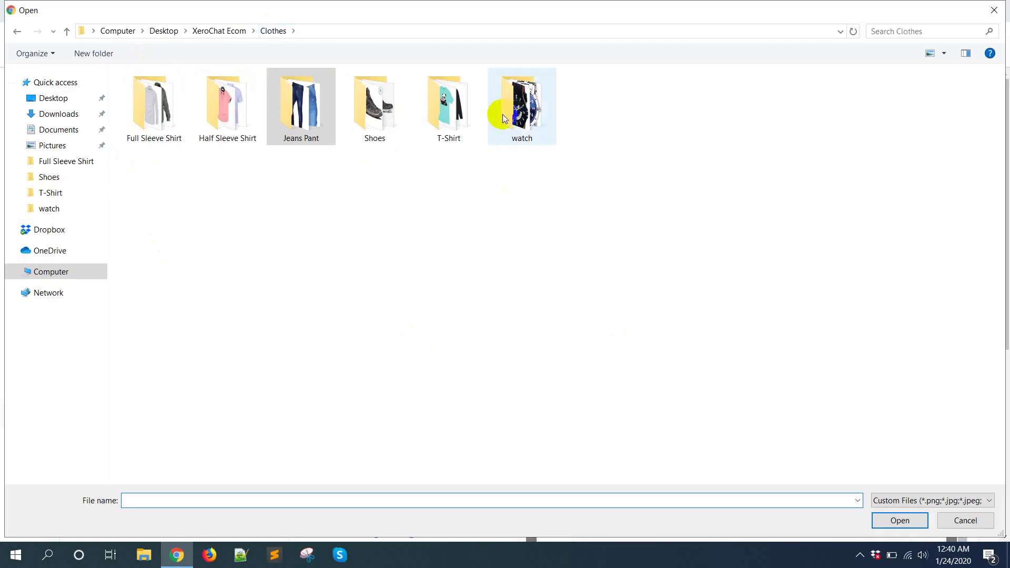
double_click(453, 119)
double_click(229, 106)
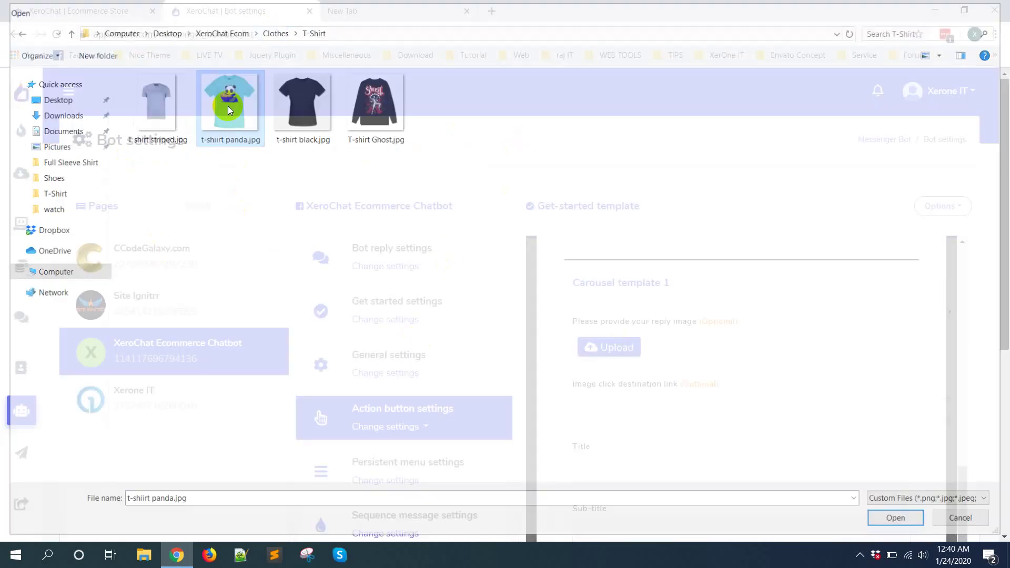
scroll(711, 352, "down", 3)
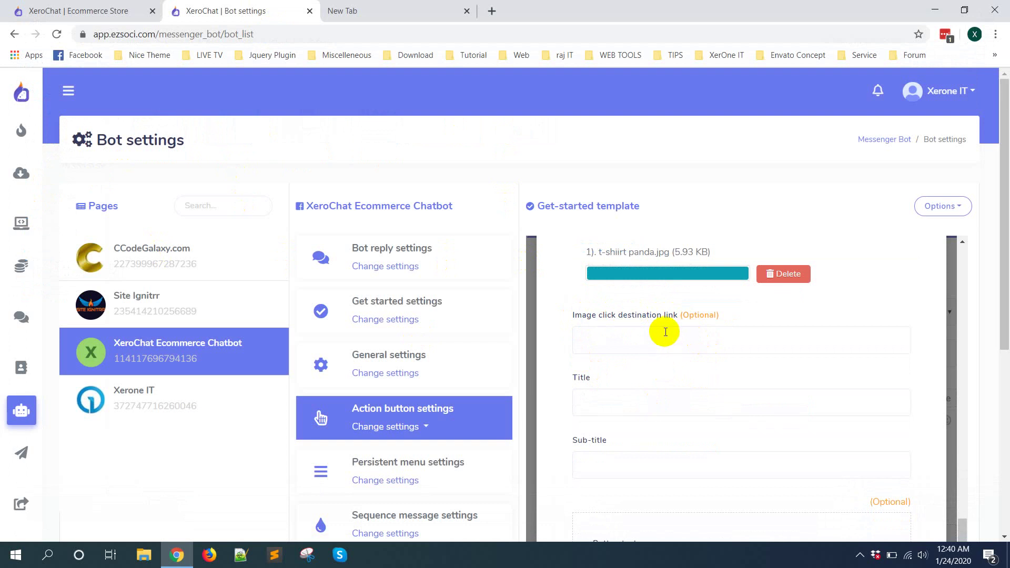
Title the first card 'Panda T-Shirt' with subtitle 'Black Panda T-Shirt'
scroll(648, 340, "down", 1)
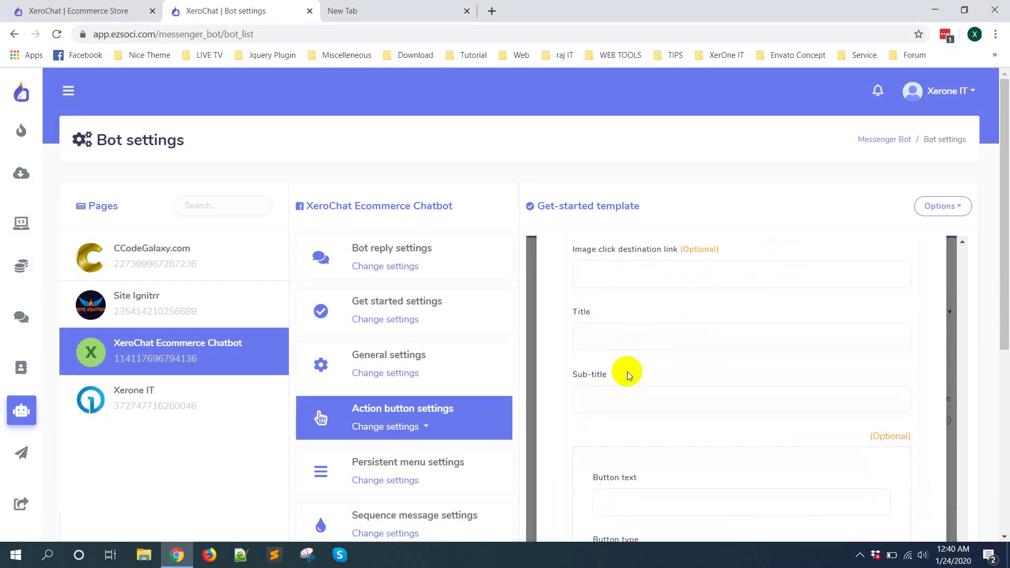
scroll(669, 441, "down", 1)
scroll(642, 458, "up", 1)
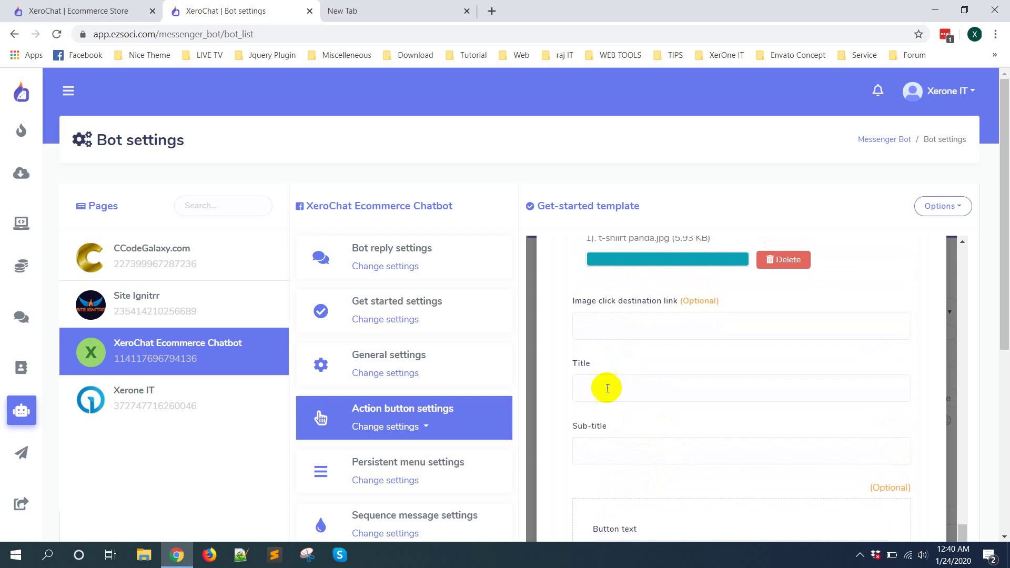
left_click(594, 387)
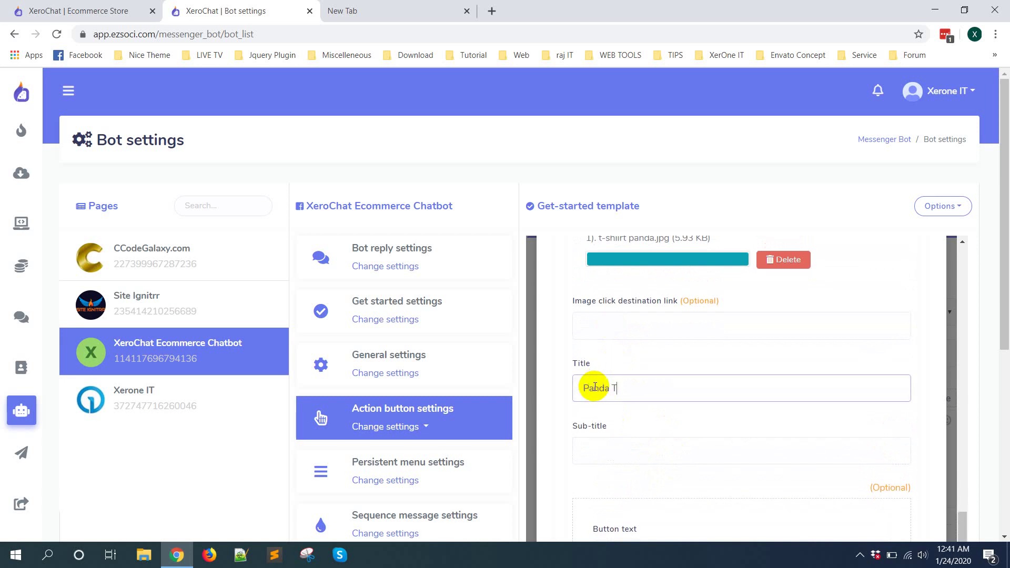
type("Panda T-SHirt")
scroll(595, 387, "down", 3)
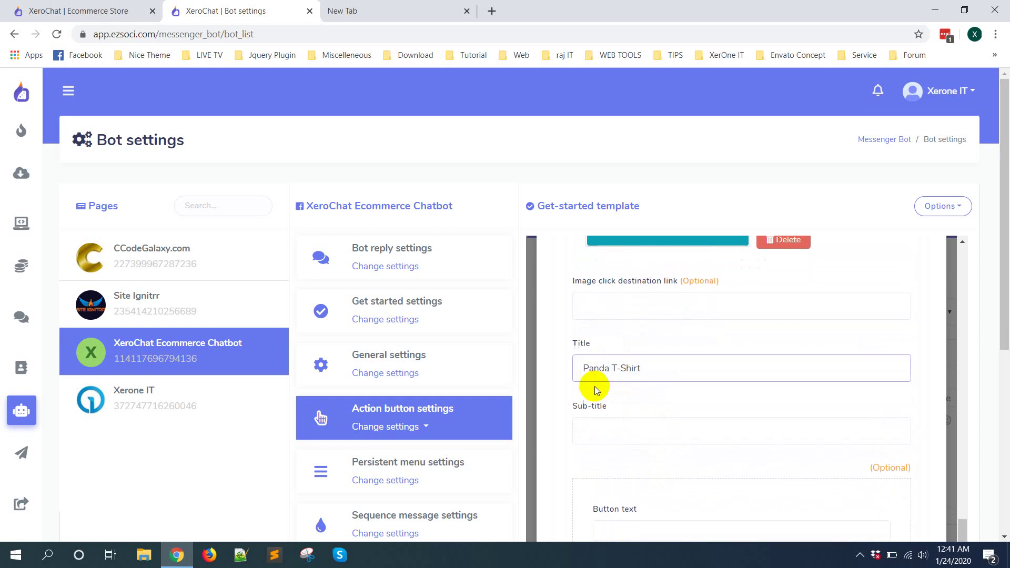
triple_click(660, 258)
key("ctrl+c")
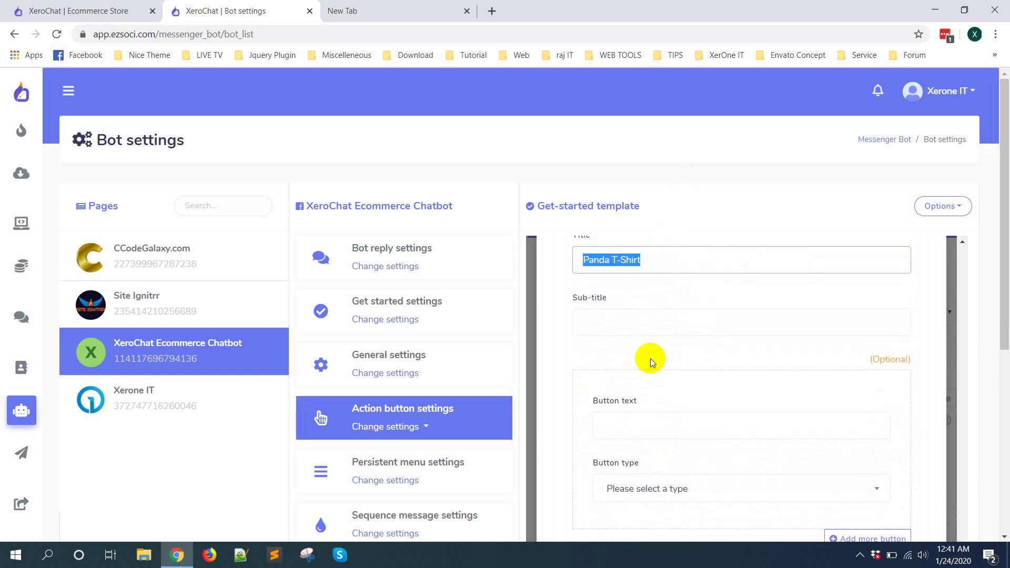
left_click(648, 323)
type("B")
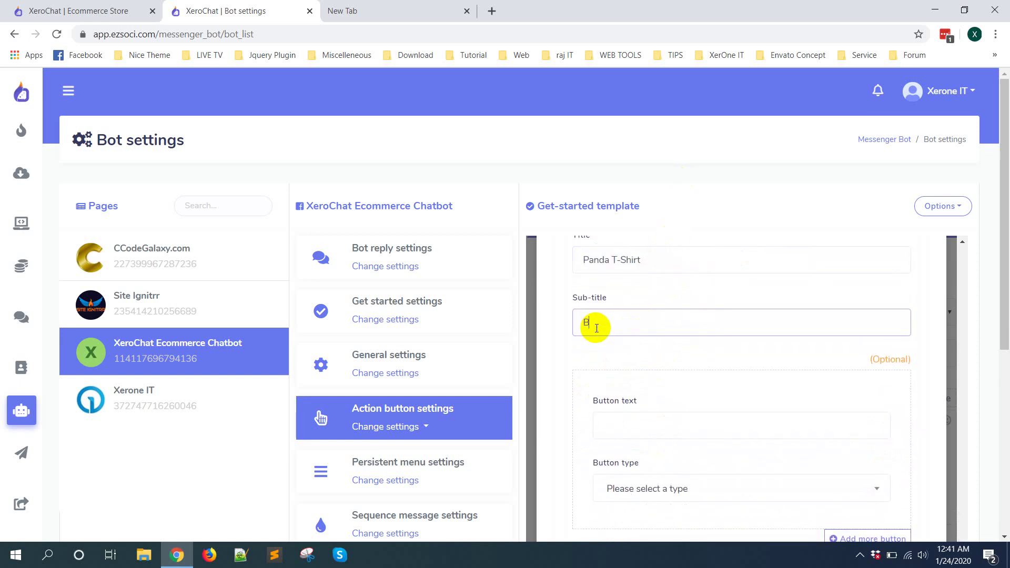
type("lack")
key("ctrl+v")
Give the card a 'Buy Now' button of type Webview [full]
scroll(708, 449, "down", 2)
left_click(619, 359)
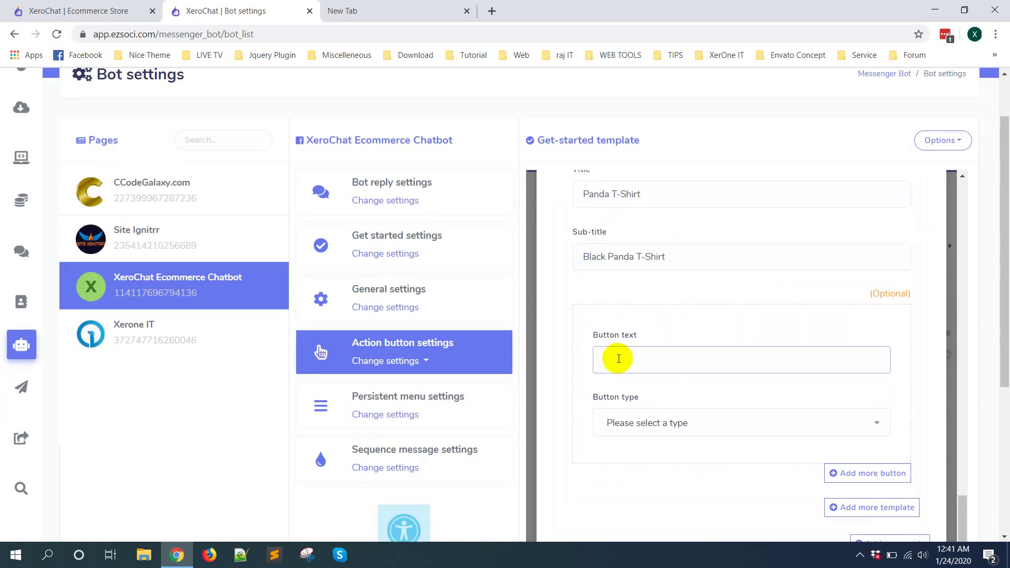
type("Buy Now")
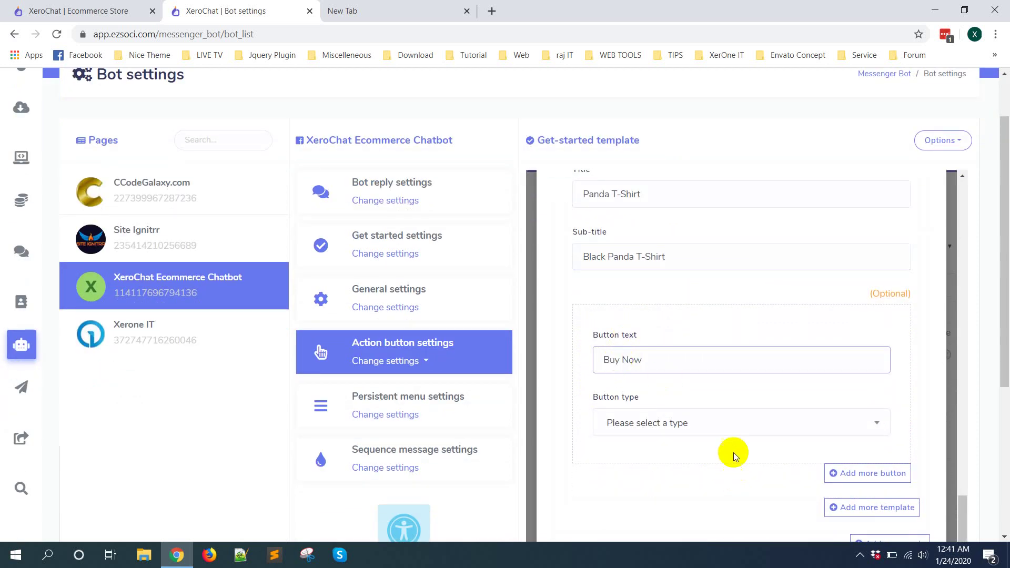
left_click(733, 426)
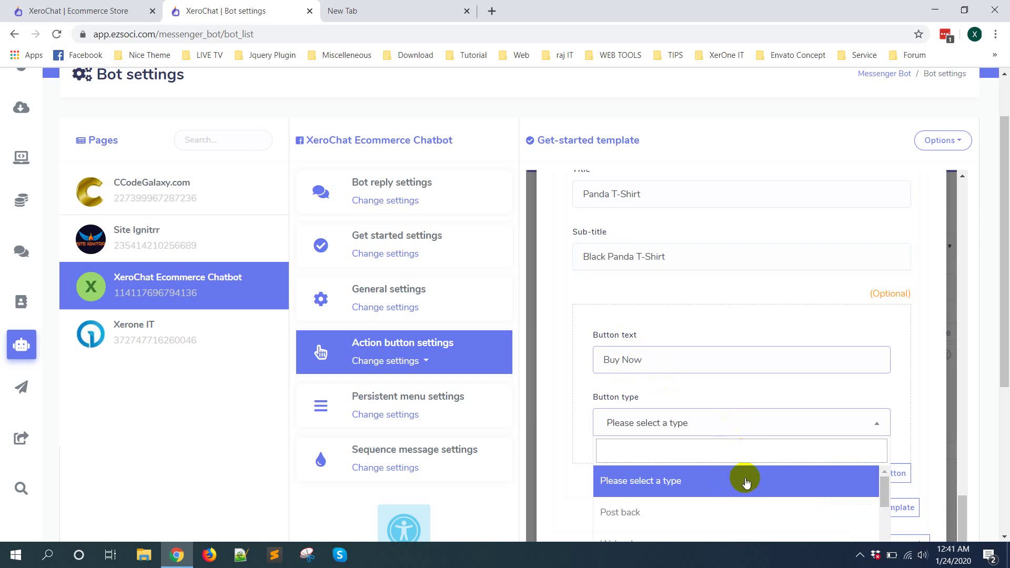
scroll(737, 489, "down", 5)
scroll(710, 515, "down", 2)
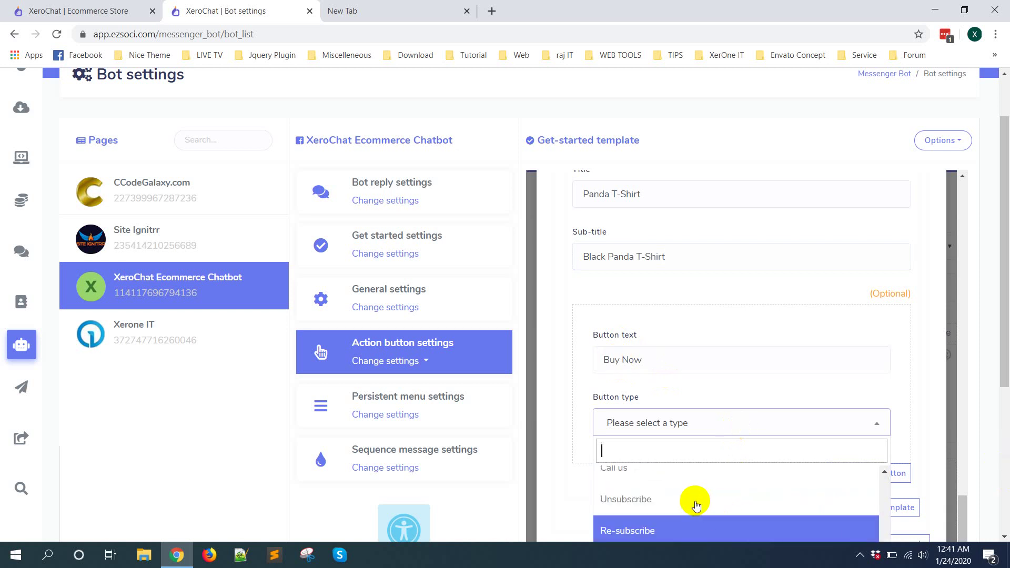
scroll(694, 503, "up", 5)
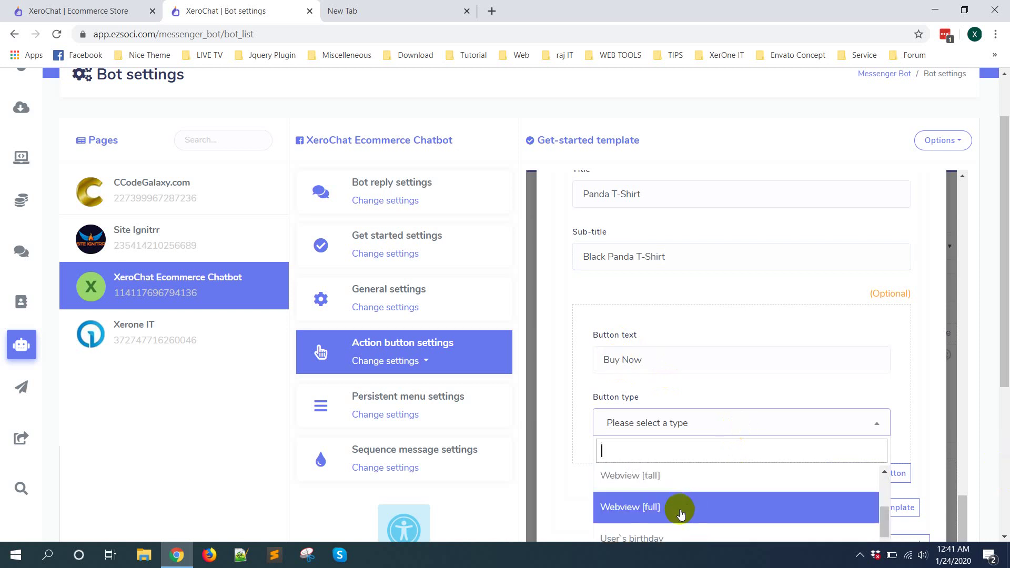
left_click(704, 508)
left_click_drag(1007, 339, 1008, 343)
scroll(613, 388, "down", 1)
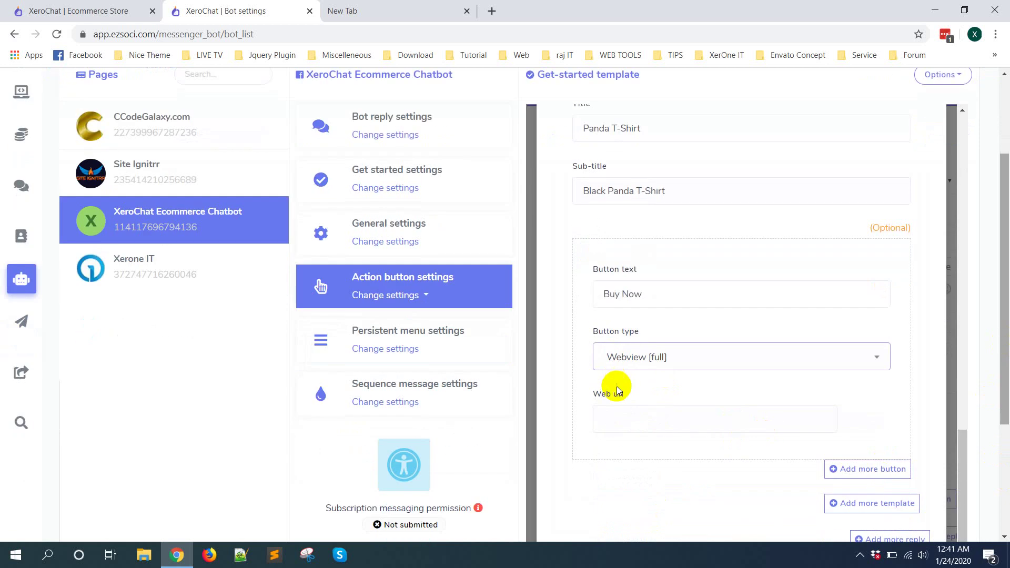
scroll(623, 419, "up", 1)
scroll(652, 410, "down", 1)
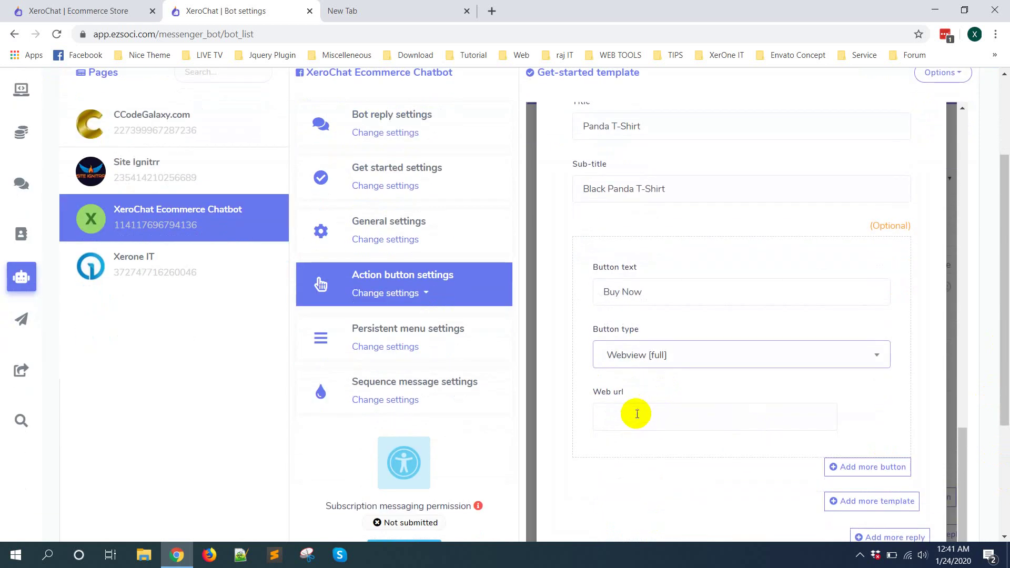
Set the Web url to the store's Panda T-Shirt product/39 link and add Carousel template 2
left_click(52, 11)
scroll(617, 405, "down", 6)
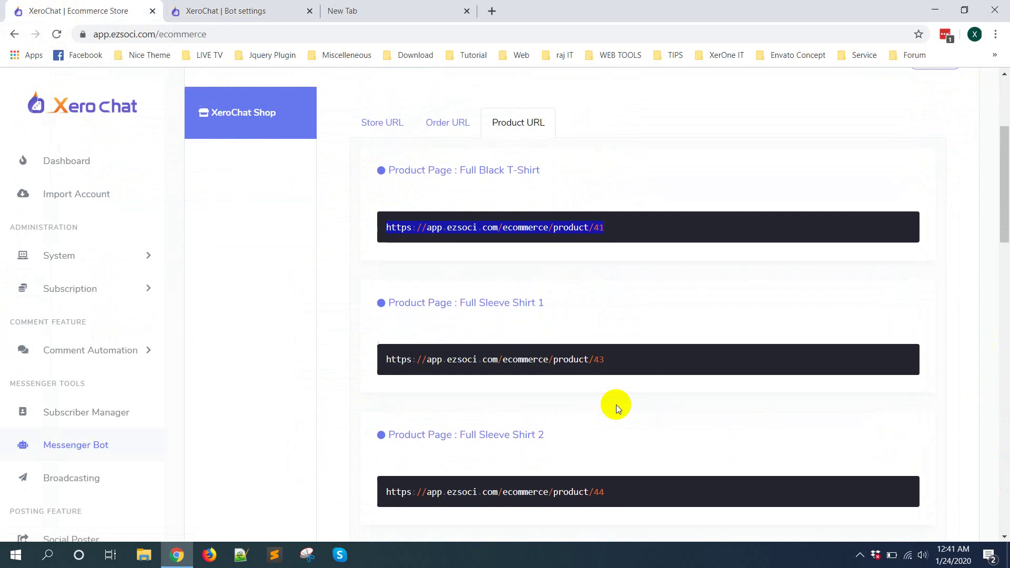
key("ctrl+f")
type("panda")
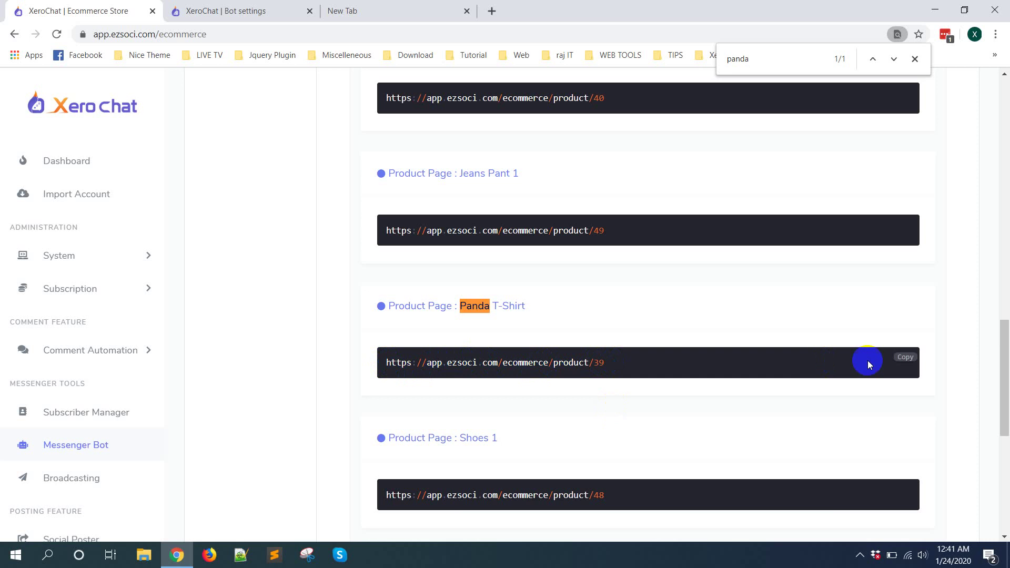
left_click(905, 357)
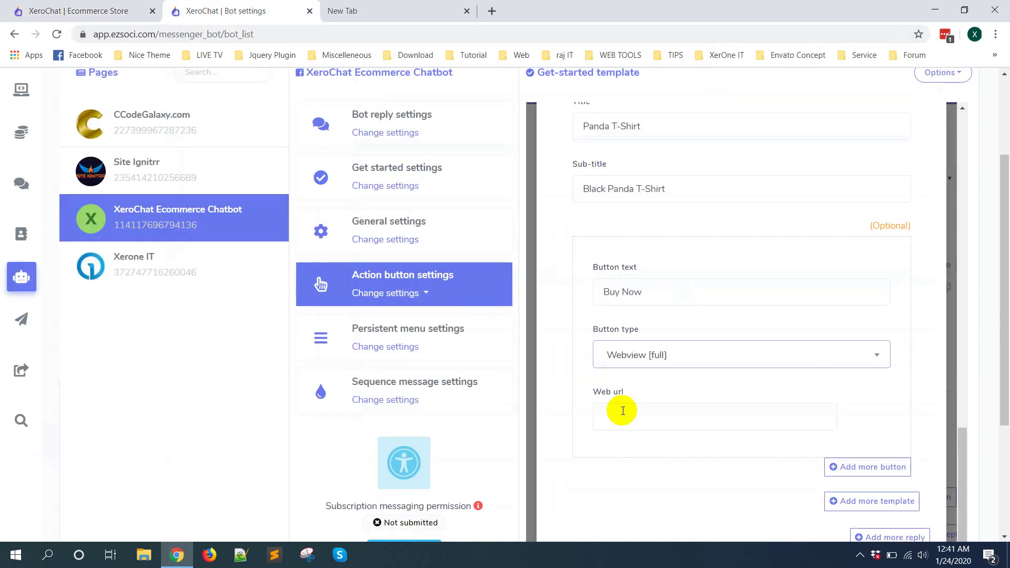
left_click(625, 419)
key("ctrl+v")
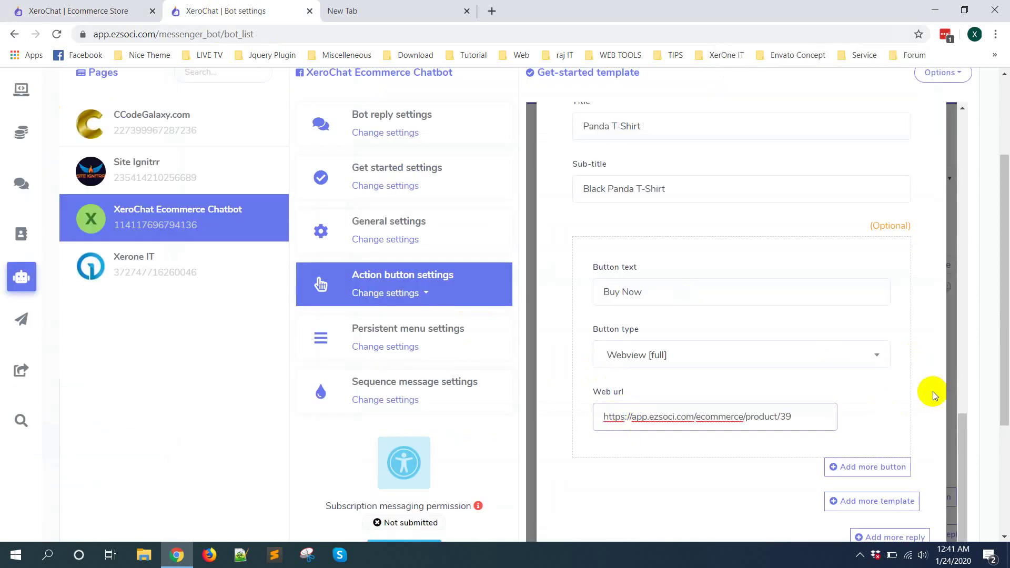
left_click(929, 392)
scroll(895, 421, "down", 1)
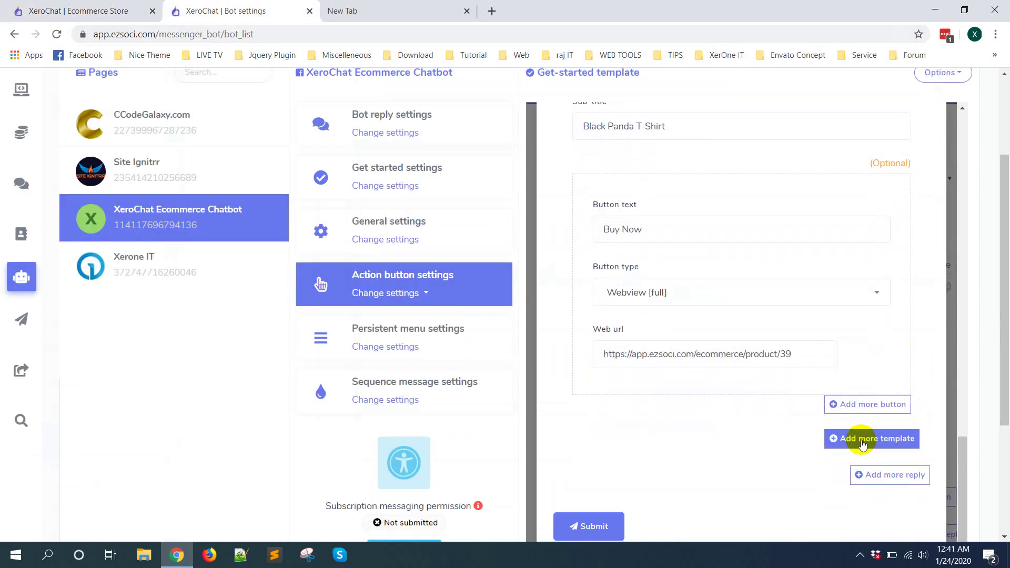
left_click(867, 438)
Upload the first watch image from the Clothes > watch folder for the second card
scroll(834, 401, "down", 3)
left_click(614, 322)
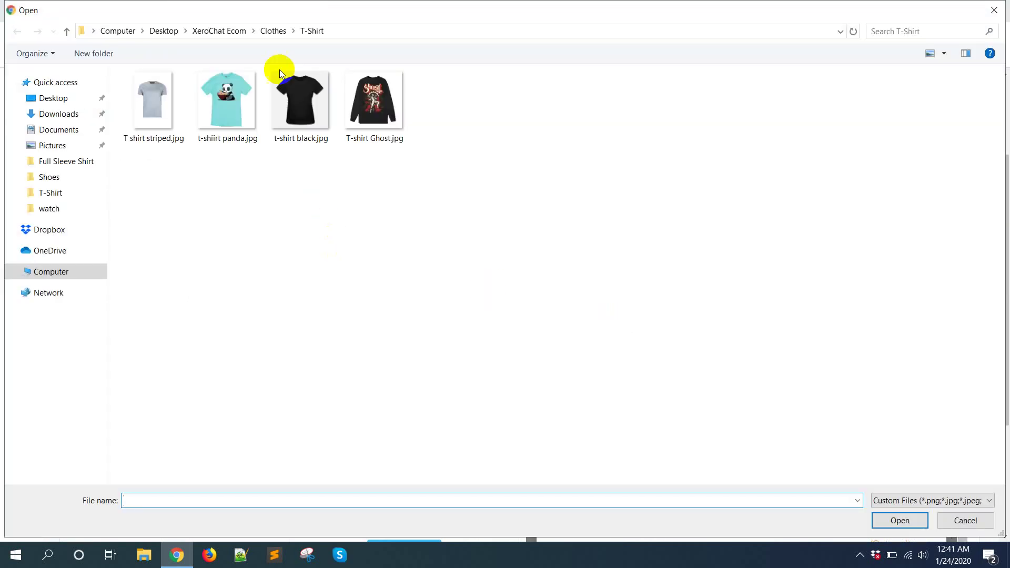
left_click(271, 30)
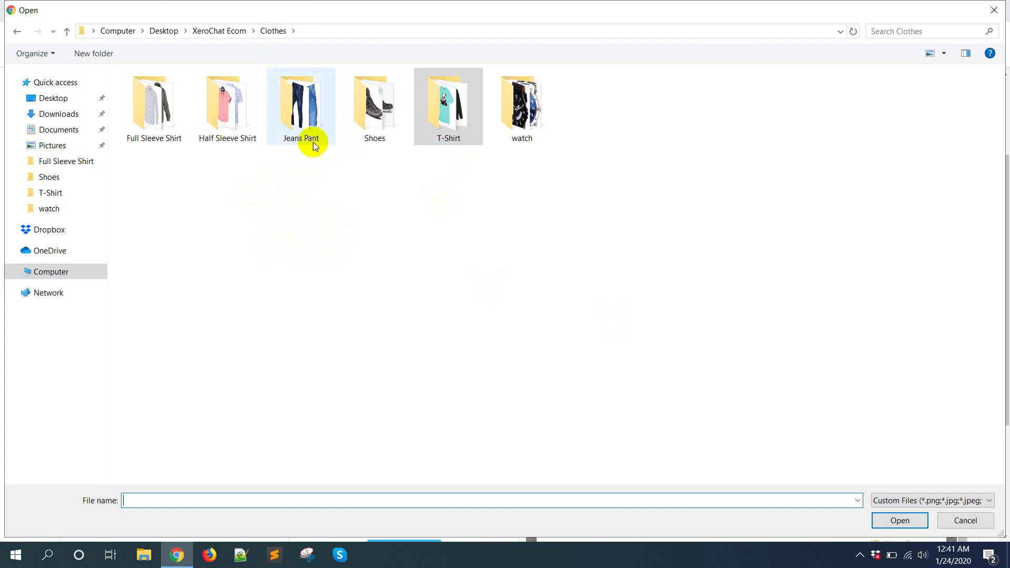
double_click(517, 111)
double_click(153, 105)
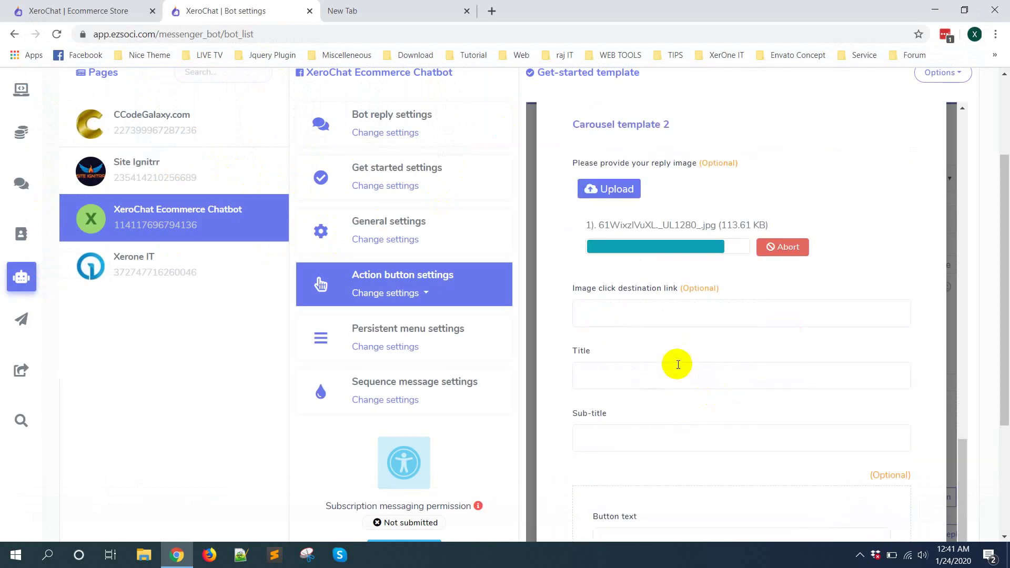
Title the second card 'Black Watch 1' with a 'Black Watch For…' subtitle
left_click(643, 378)
type("Bl")
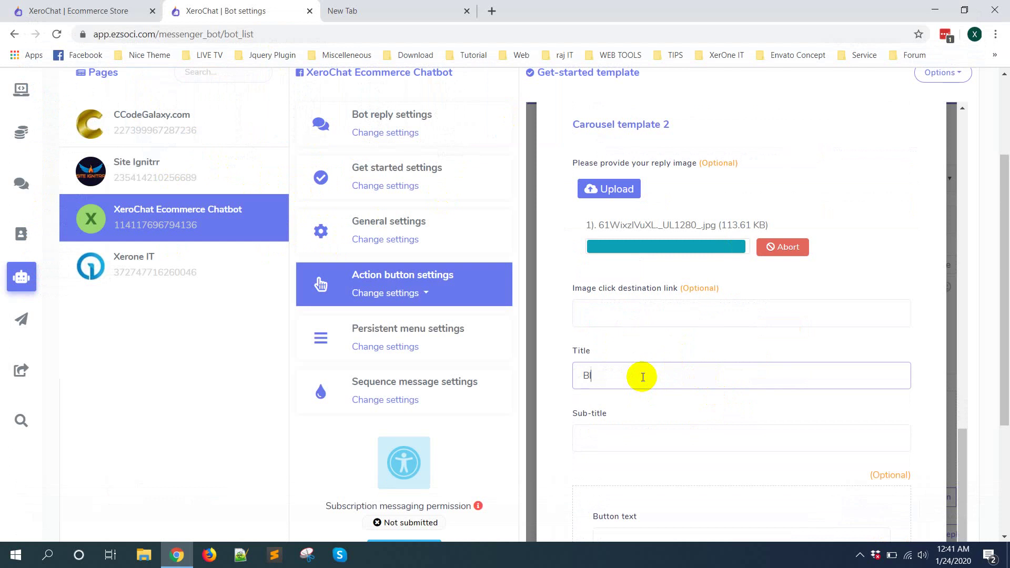
type("ack Watch 1")
scroll(658, 384, "down", 2)
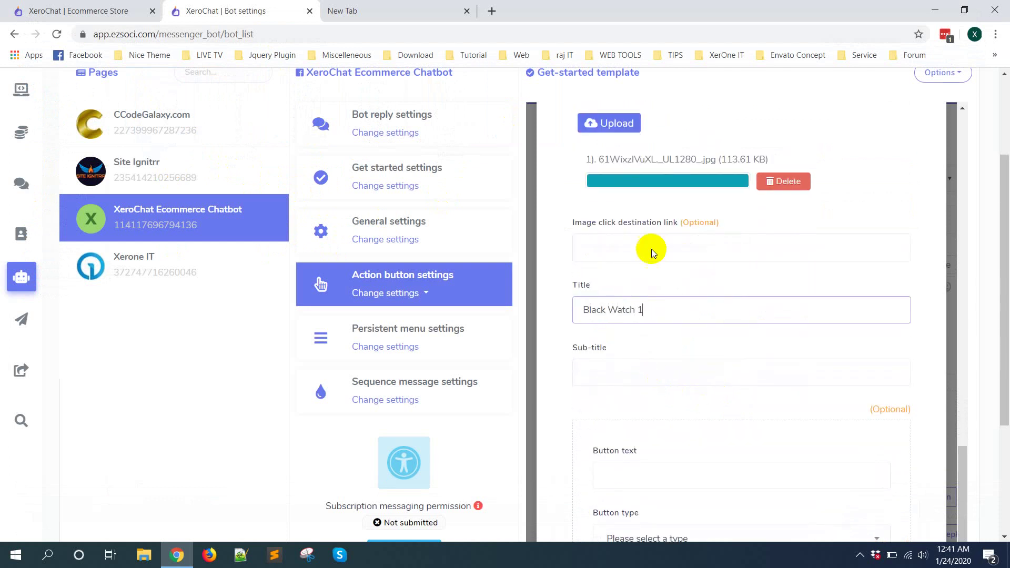
scroll(623, 403, "down", 1)
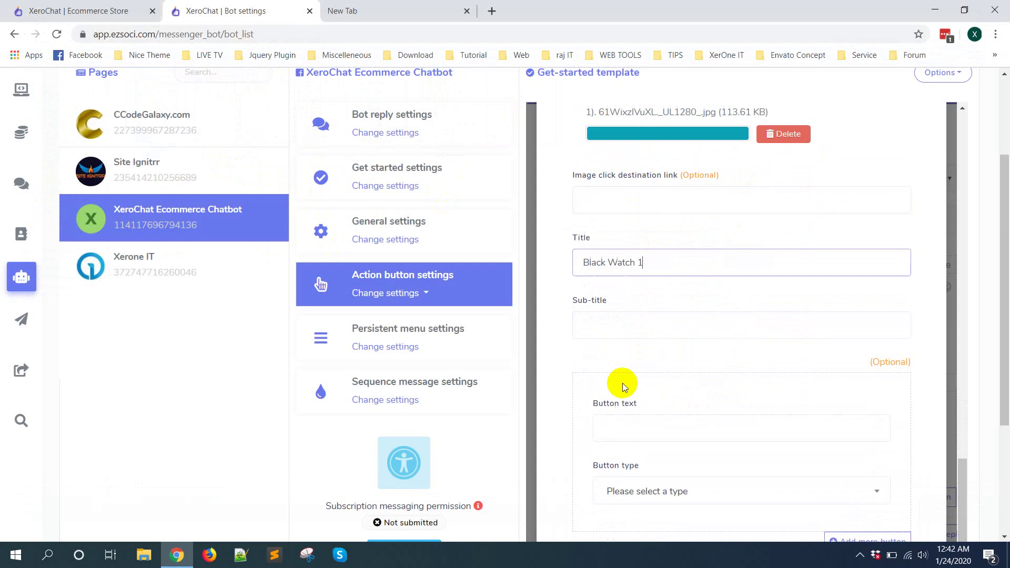
left_click(626, 305)
type("B")
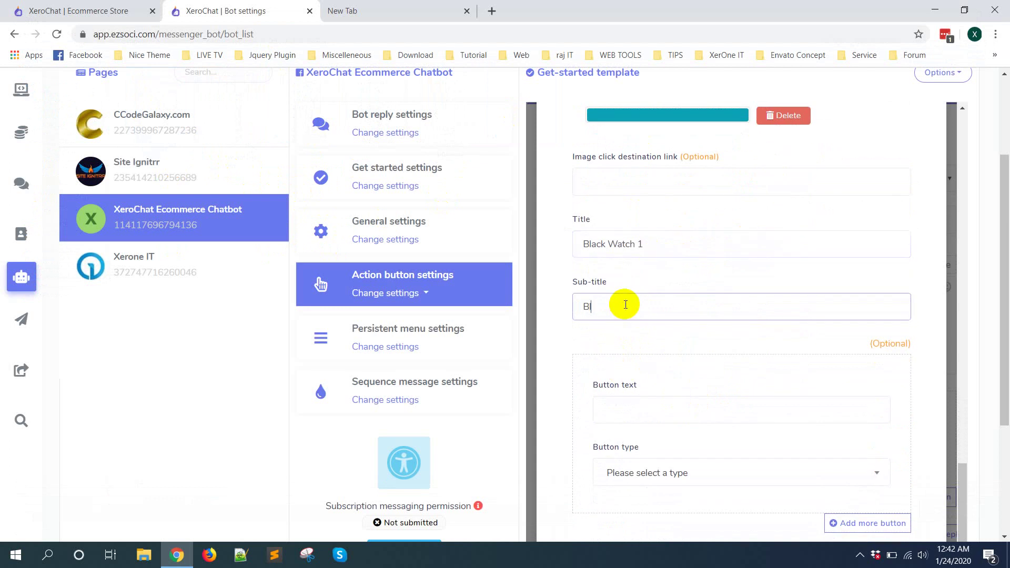
type("lack Watch For Man")
scroll(625, 306, "down", 2)
Give the second card a 'Buy Now' button of type Webview [full]
left_click(649, 296)
type("B")
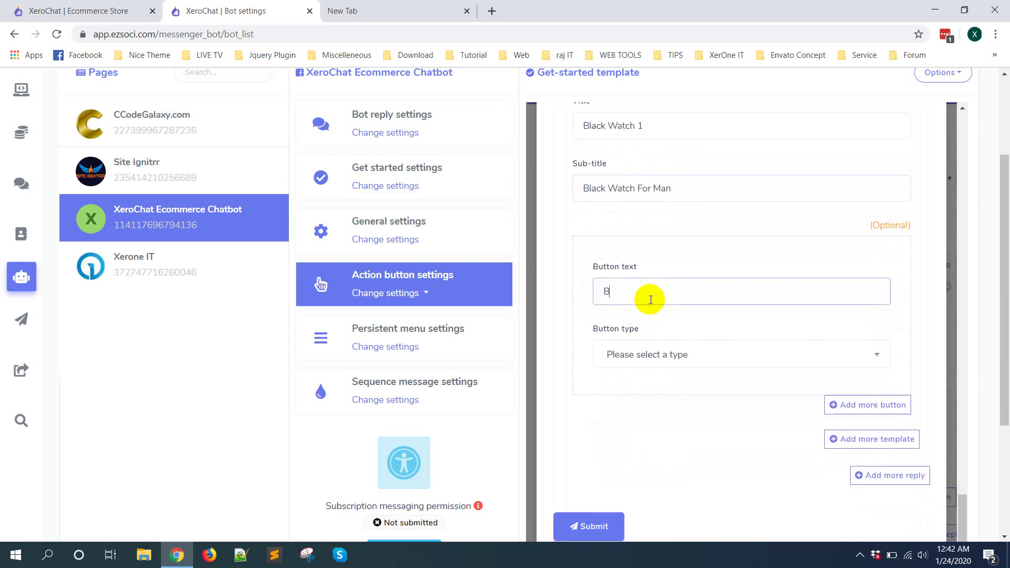
type("uy Now")
left_click(703, 364)
scroll(705, 474, "down", 4)
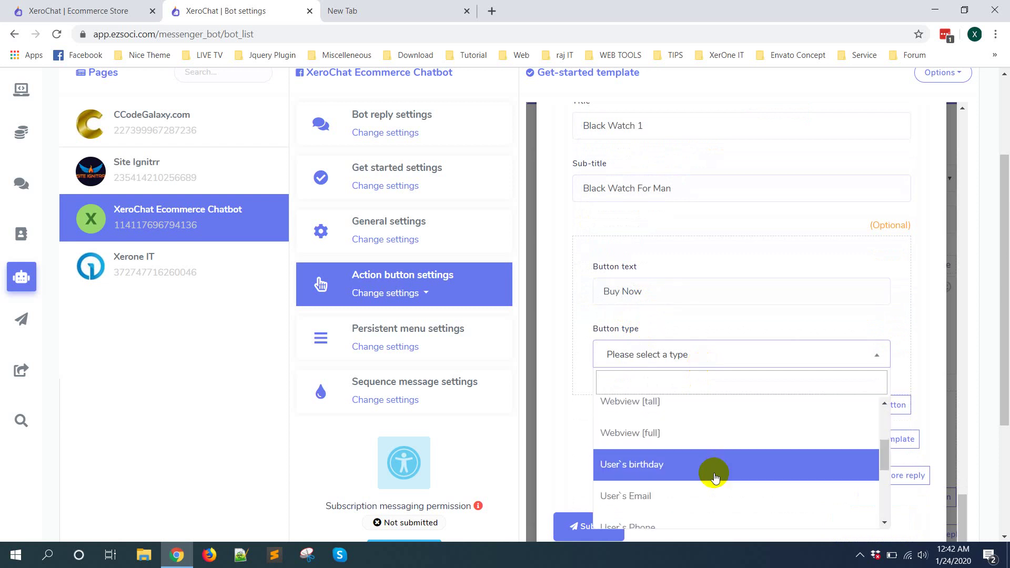
scroll(683, 467, "up", 3)
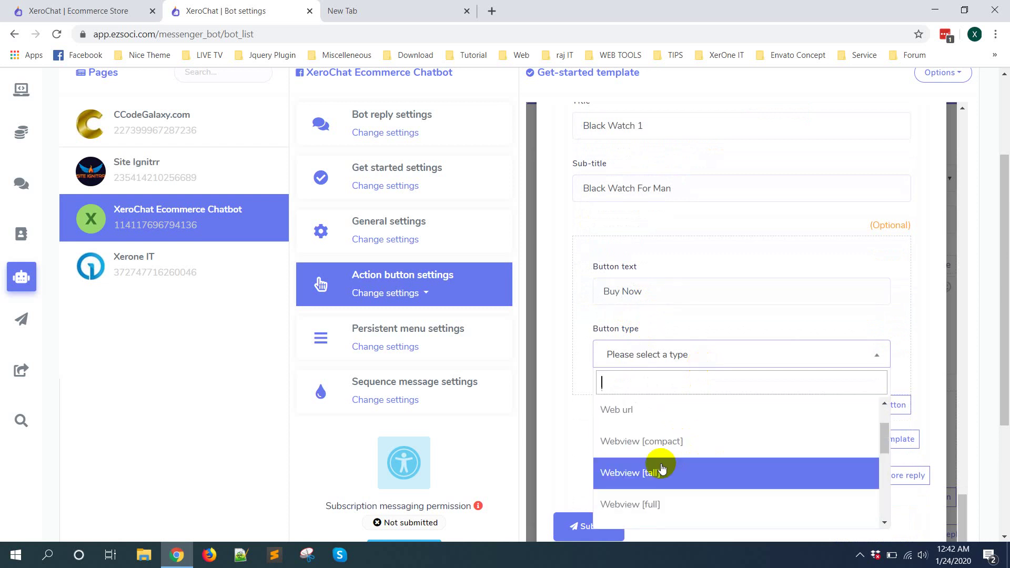
left_click(655, 507)
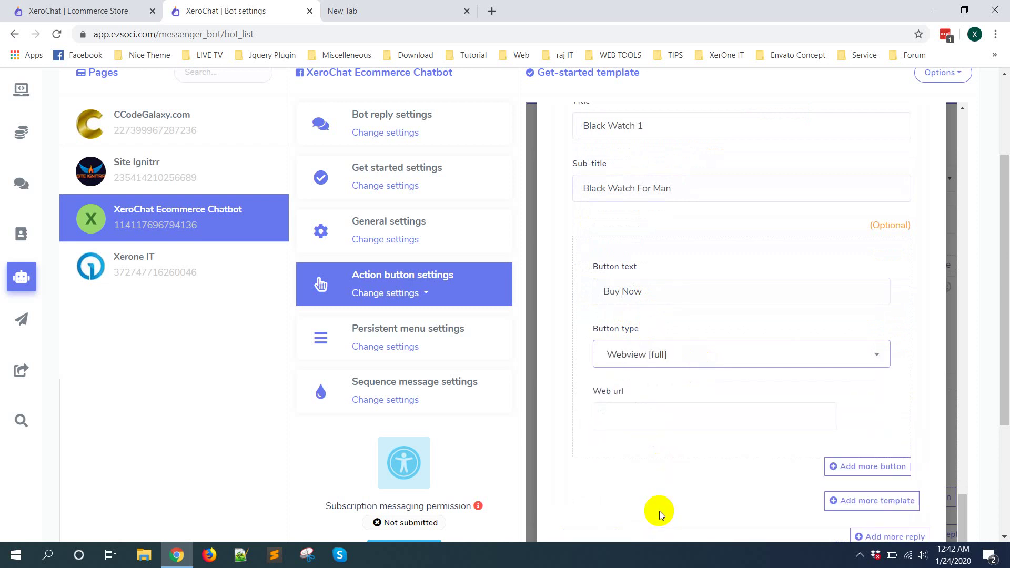
Paste the Watch 1 product/47 link as the Web url and add Carousel template 3
left_click(92, 7)
scroll(553, 297, "down", 1)
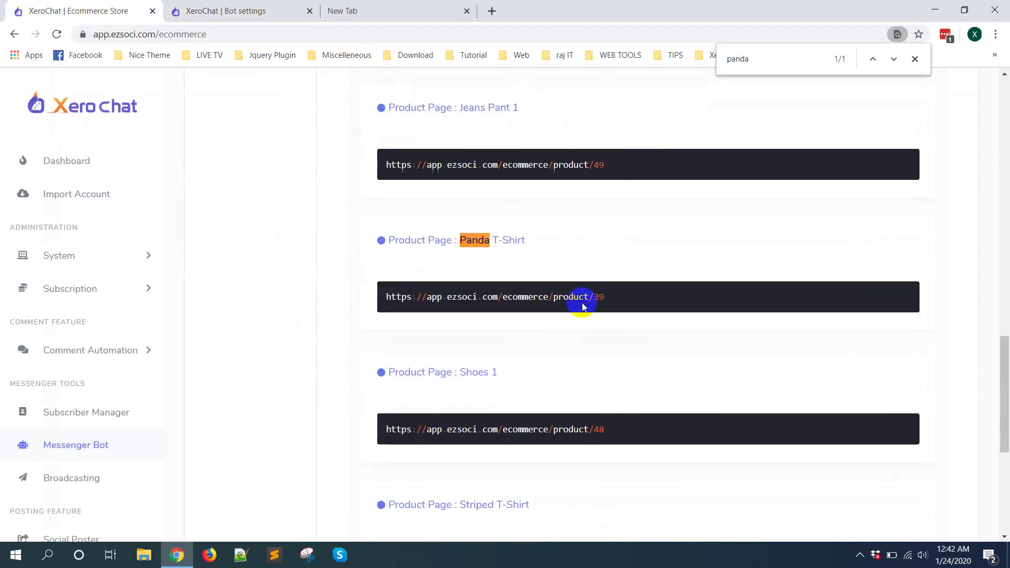
key("ctrl+f")
type("wat")
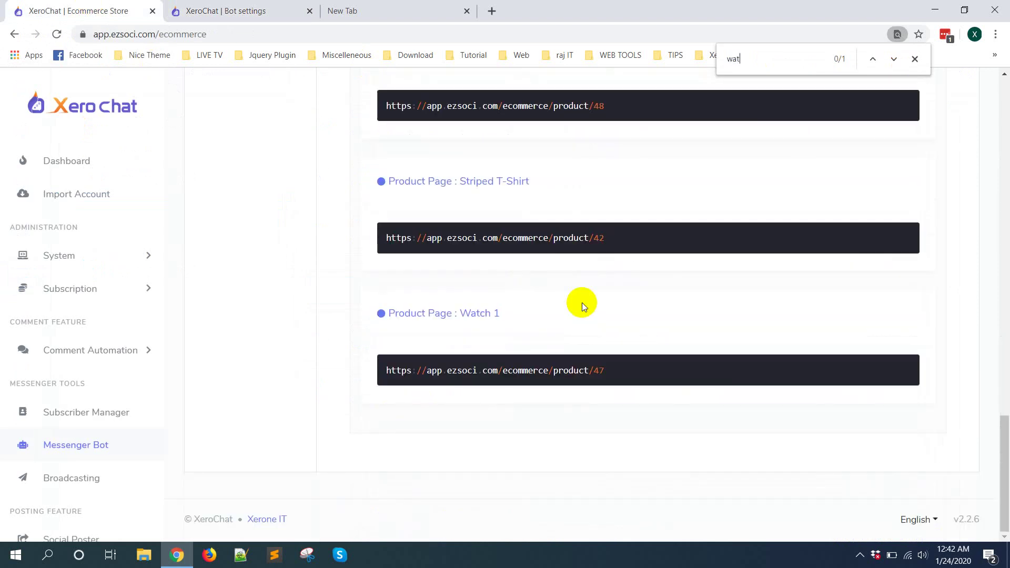
type("ch")
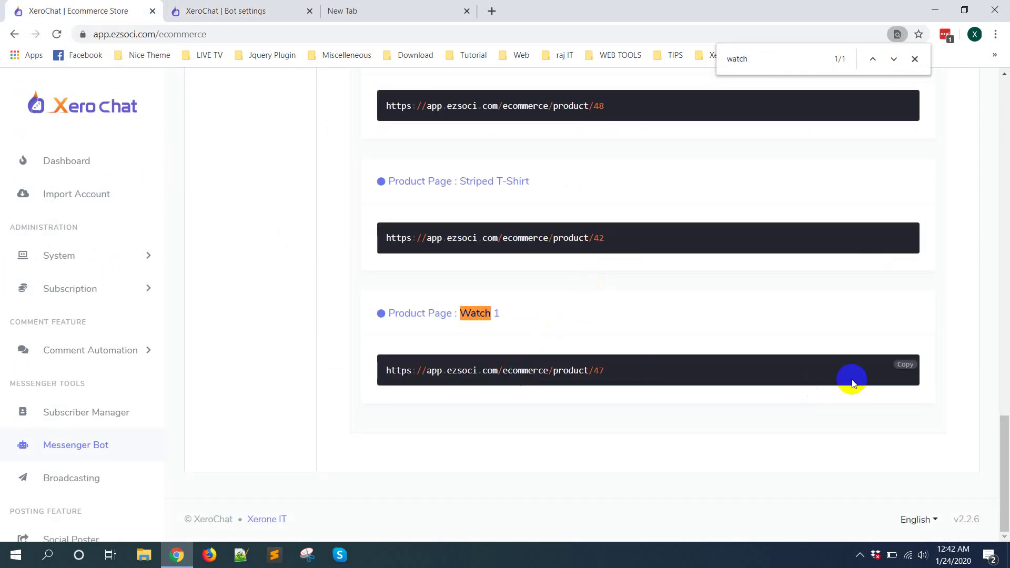
left_click(255, 13)
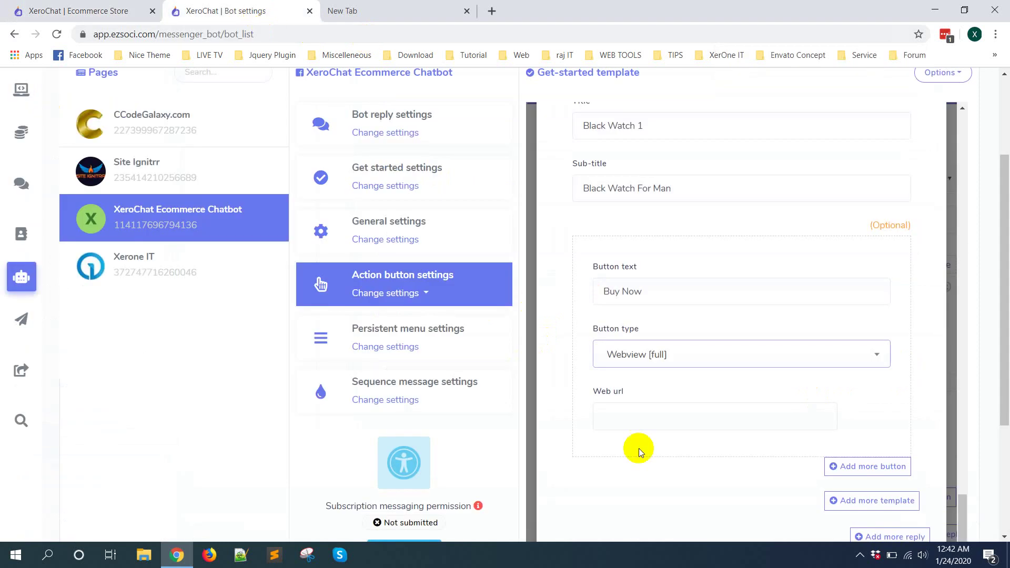
left_click(659, 421)
key("ctrl+v")
scroll(843, 427, "down", 1)
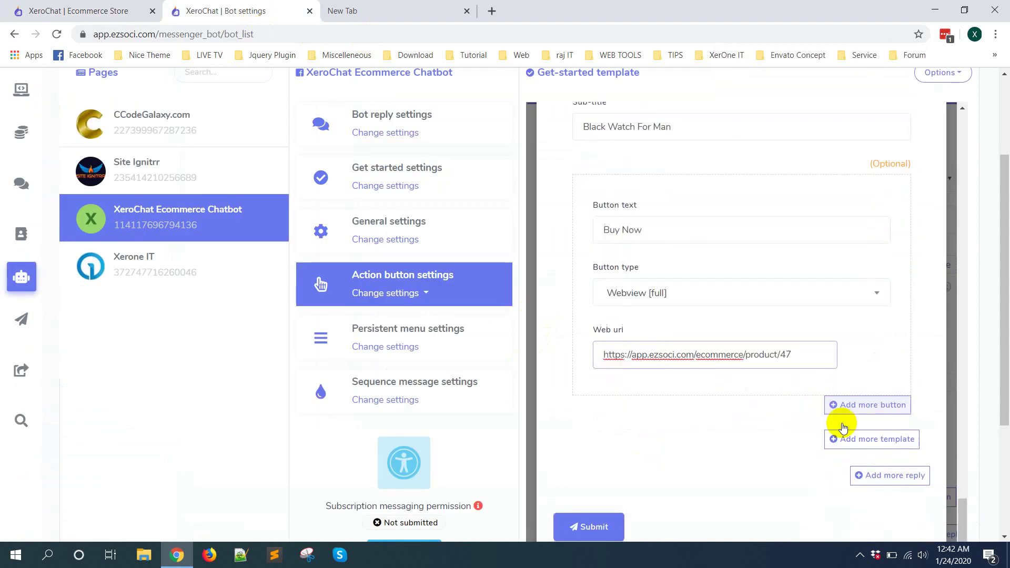
left_click(867, 445)
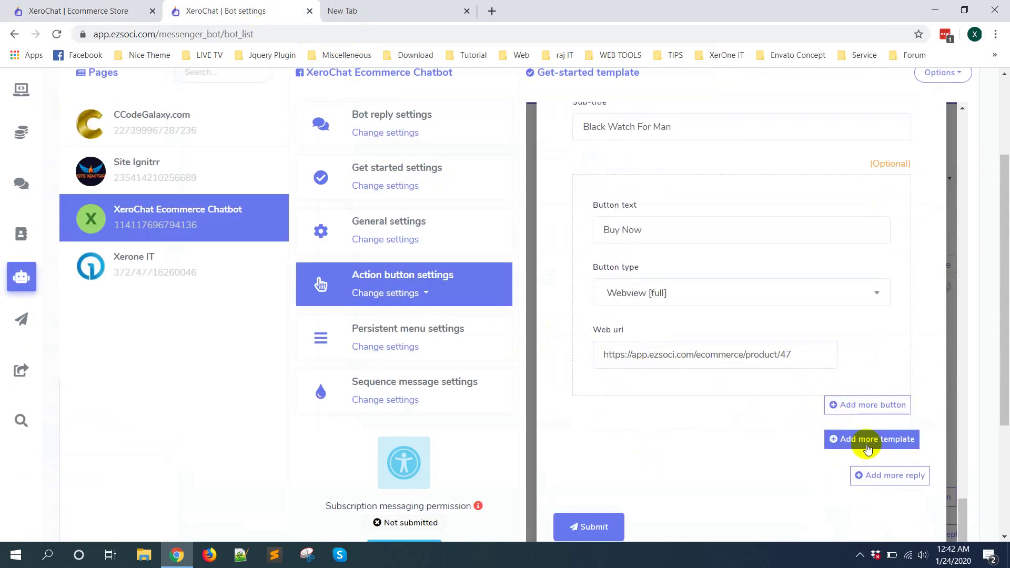
scroll(736, 440, "down", 3)
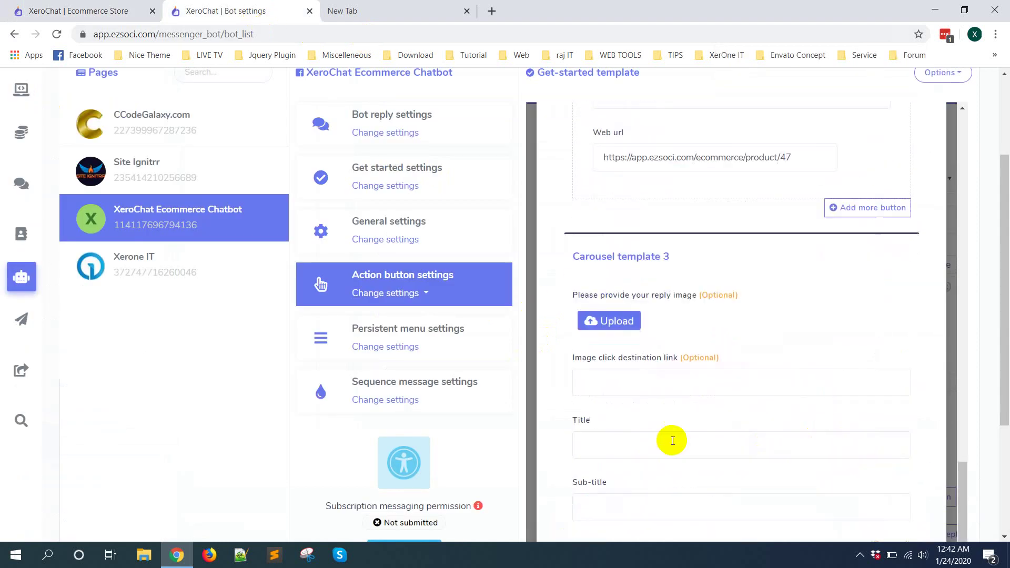
Upload the first shoe image from the Clothes > Shoes folder for the third card
left_click(612, 324)
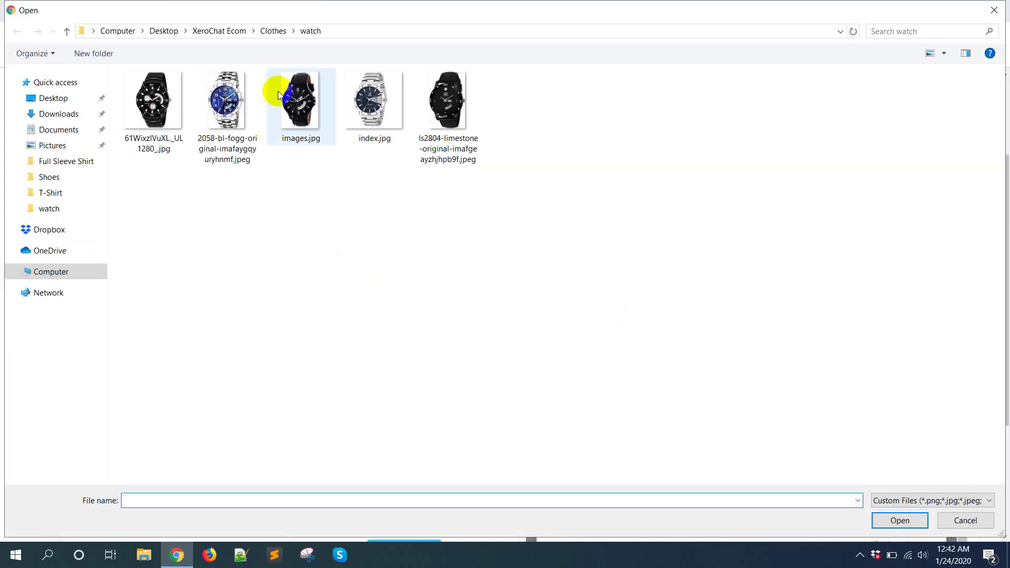
left_click(268, 31)
double_click(362, 115)
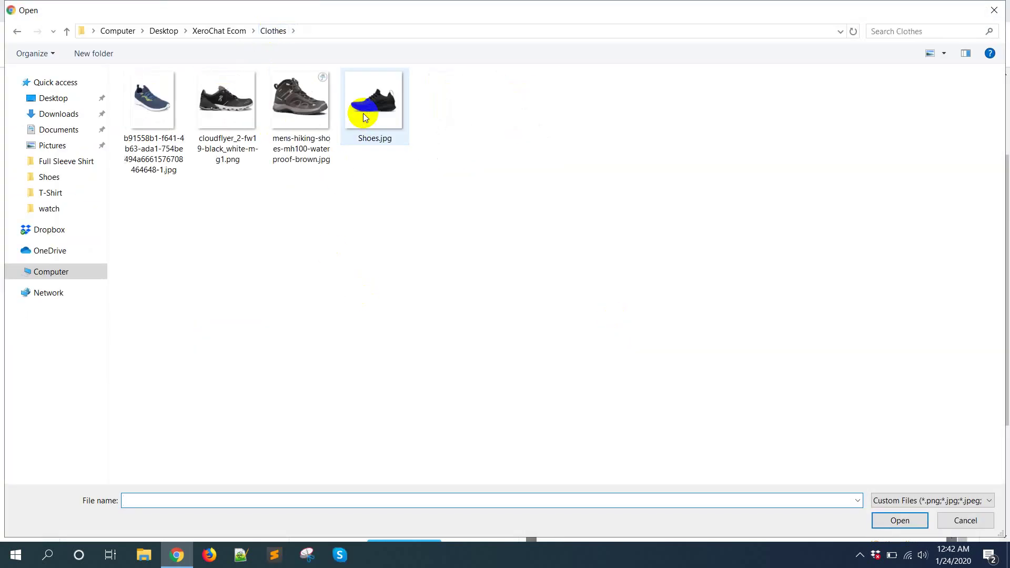
double_click(152, 103)
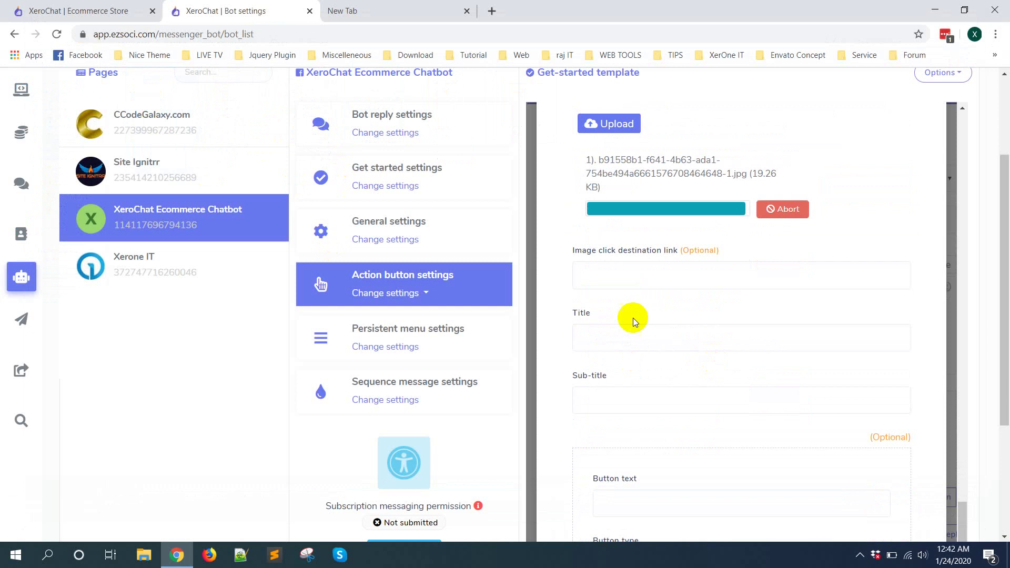
Title the third card 'Blue Shoes' with subtitle 'Blue Shoes For Man'
left_click(628, 336)
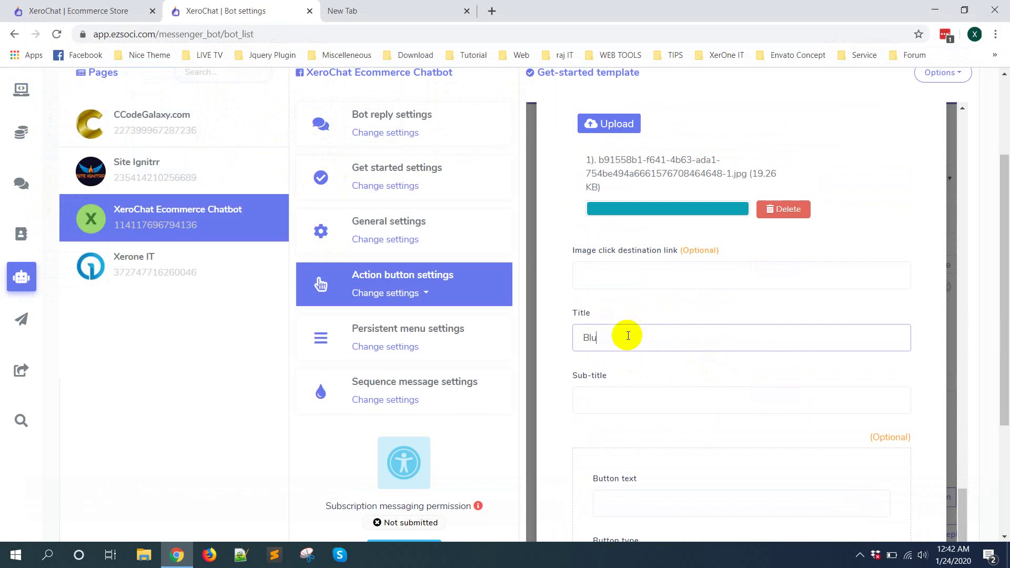
type("Blue Sho")
key("ctrl+a")
key("ctrl+c")
left_click(643, 408)
key("ctrl+v")
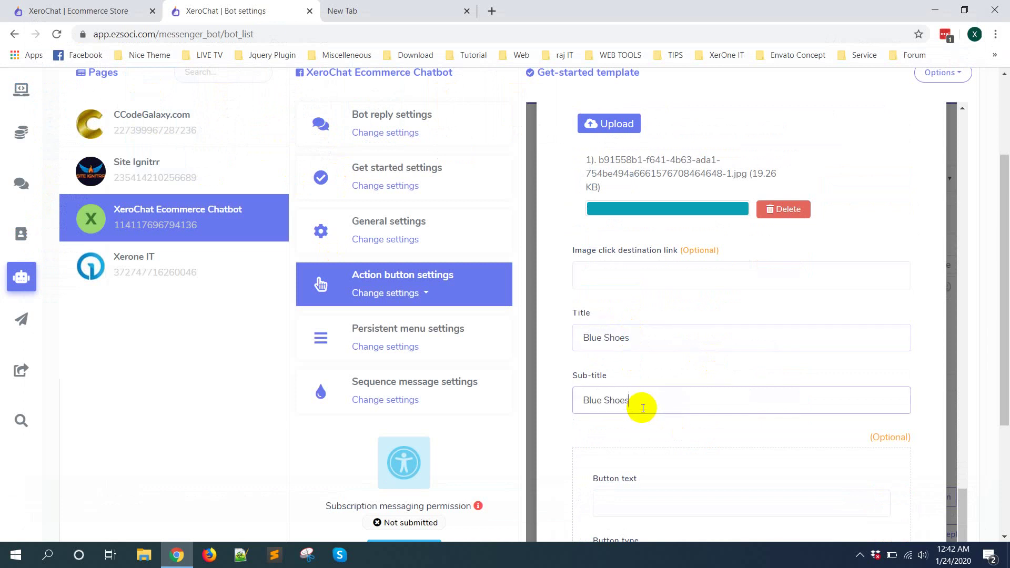
type("For Man")
Give the third card a 'Buy Now' button of type Webview [full]
scroll(695, 408, "down", 3)
left_click(662, 382)
type("Bu")
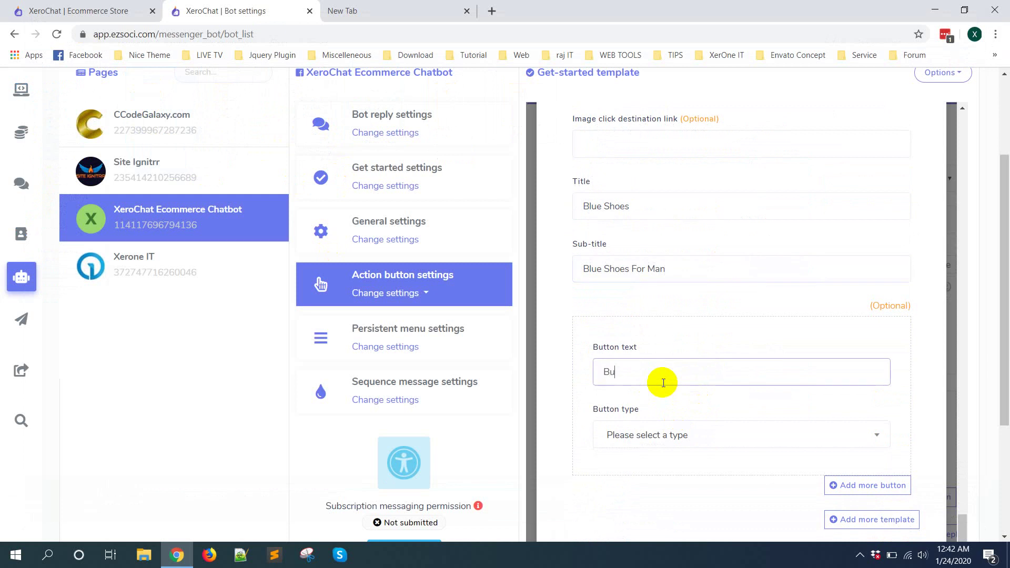
type("y Now")
left_click(637, 436)
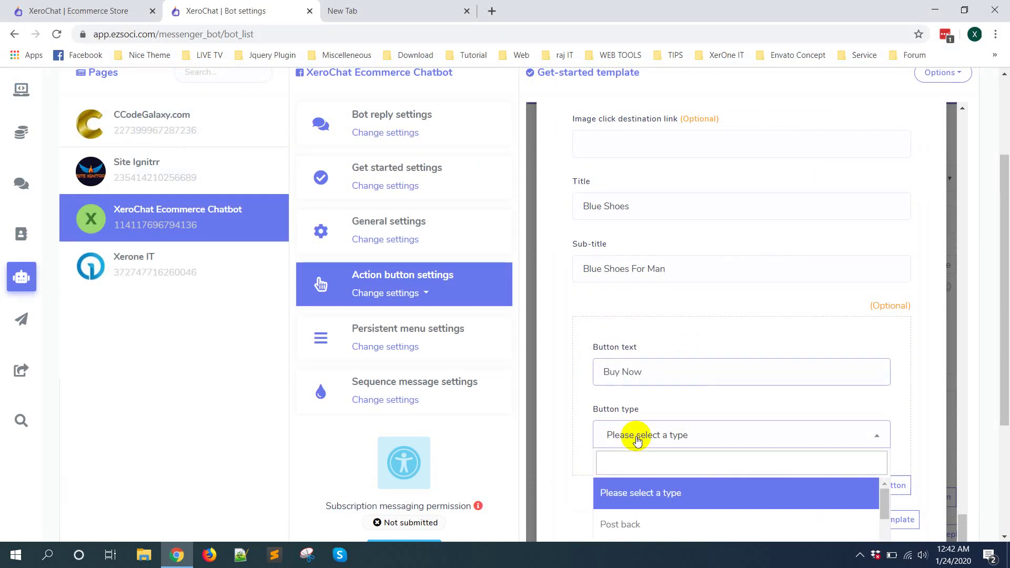
scroll(717, 476, "down", 1)
scroll(728, 456, "down", 4)
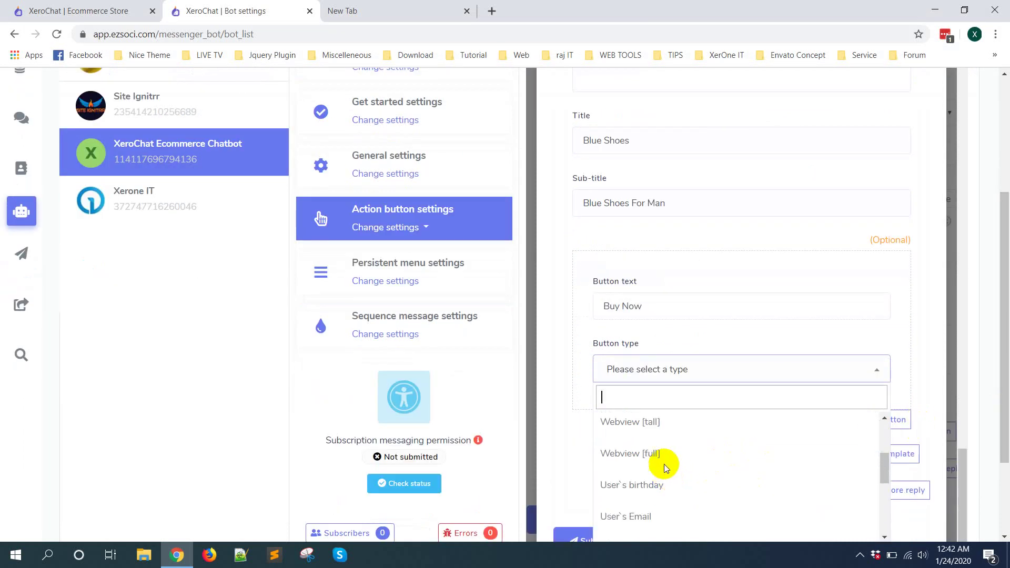
left_click(652, 371)
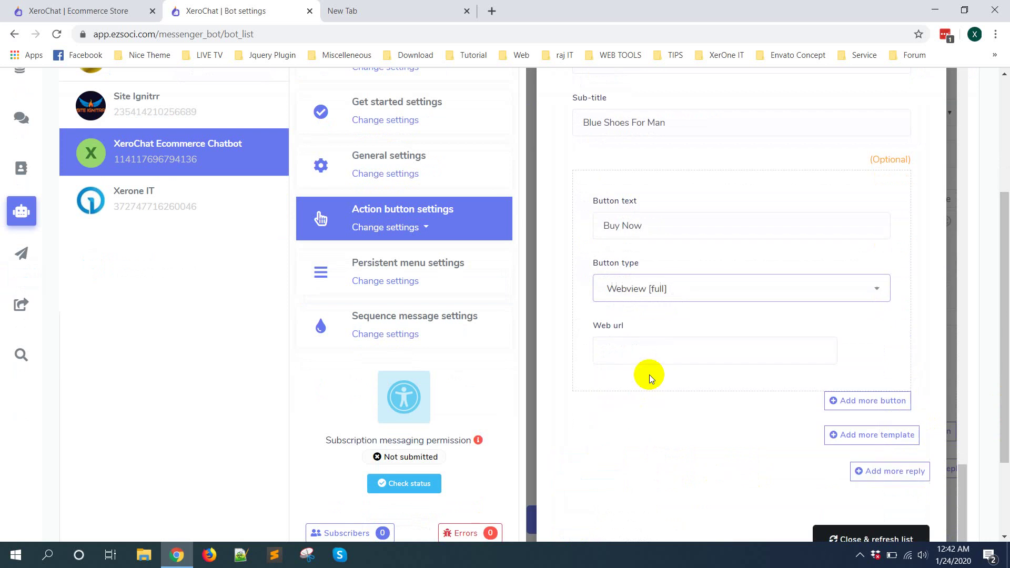
Paste the Shoes 1 product/48 link as the Web url and submit the templates
left_click(79, 10)
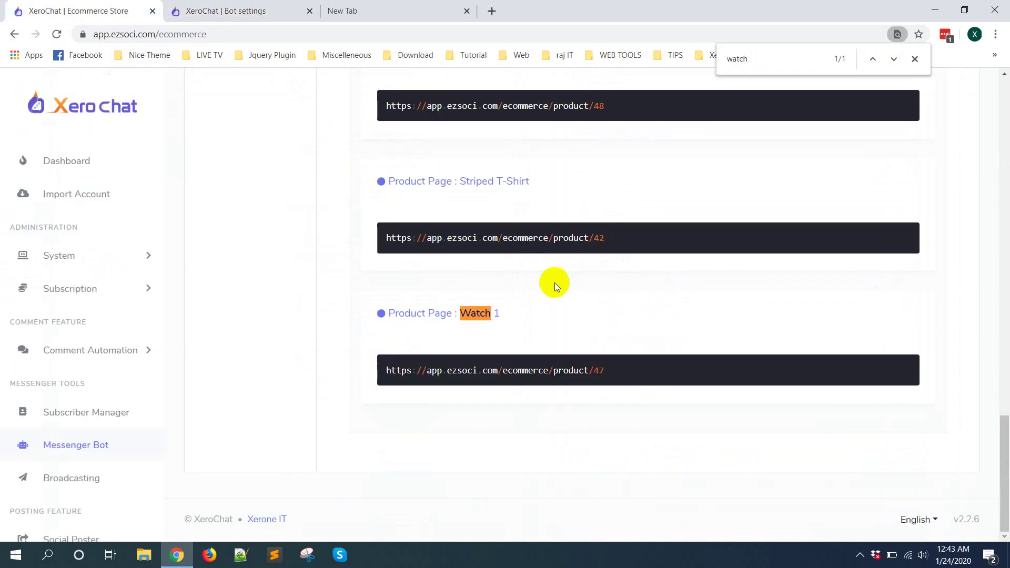
key("ctrl+f")
type("shoes")
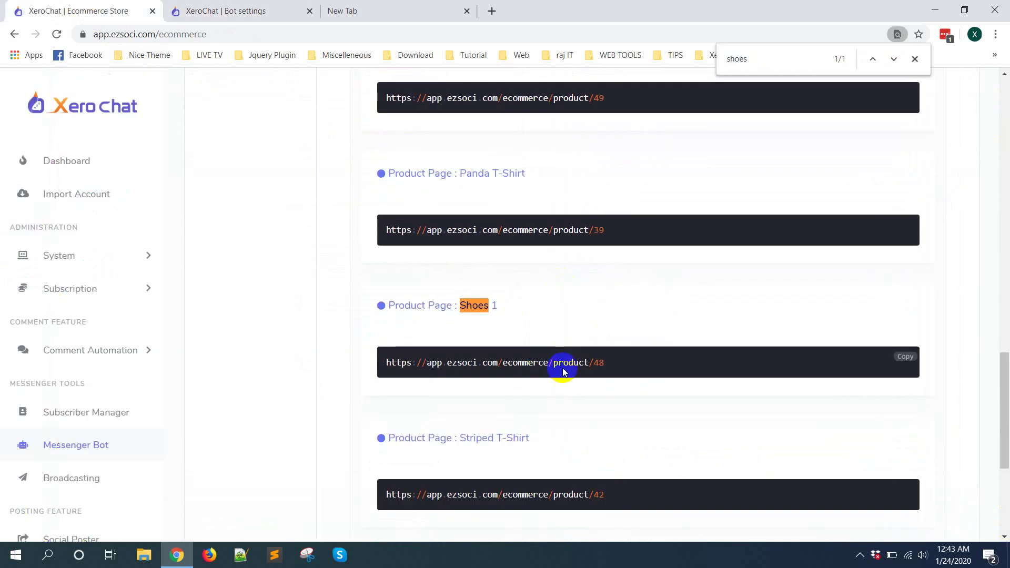
left_click(906, 356)
left_click(270, 11)
left_click(663, 349)
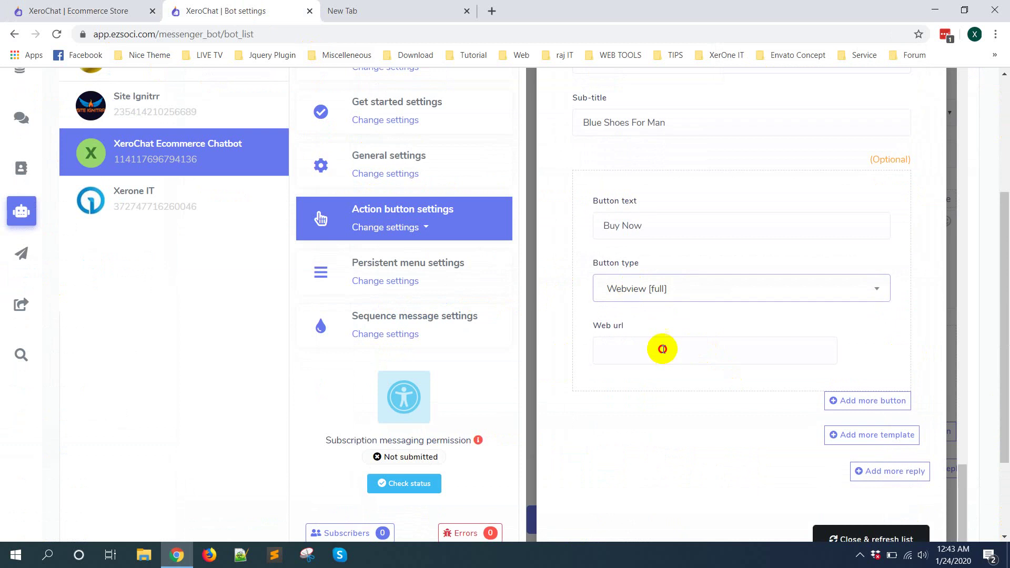
key("ctrl+v")
scroll(679, 408, "down", 1)
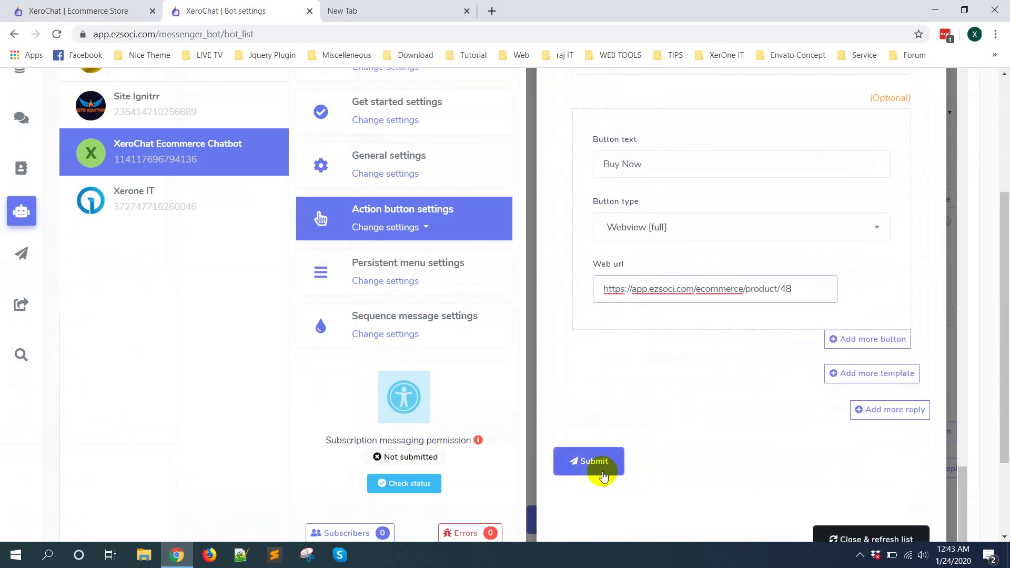
left_click(603, 476)
Confirm the trending carousel template's save, dismiss the success message, and close and refresh the list
key("Return")
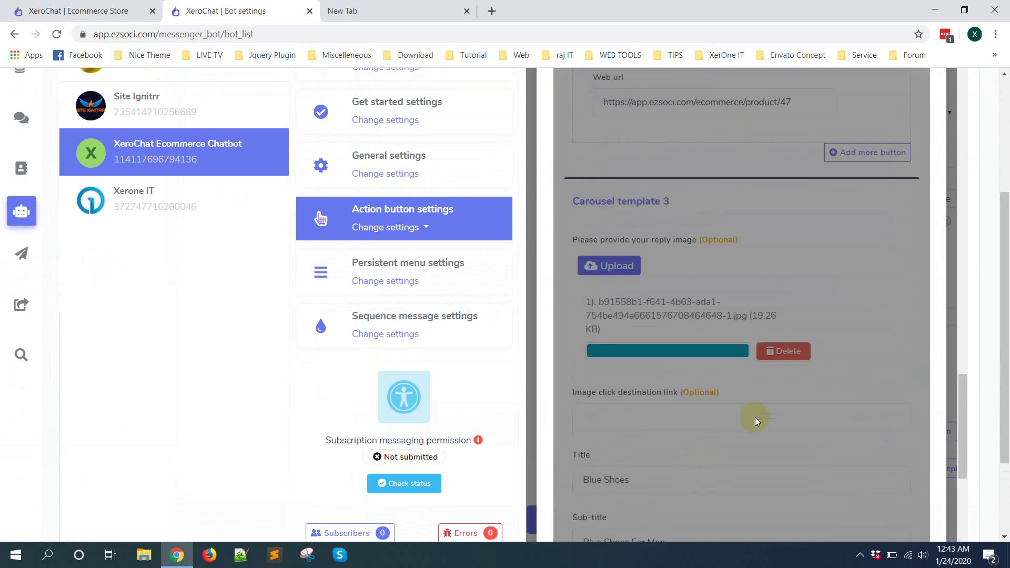
left_click(736, 339)
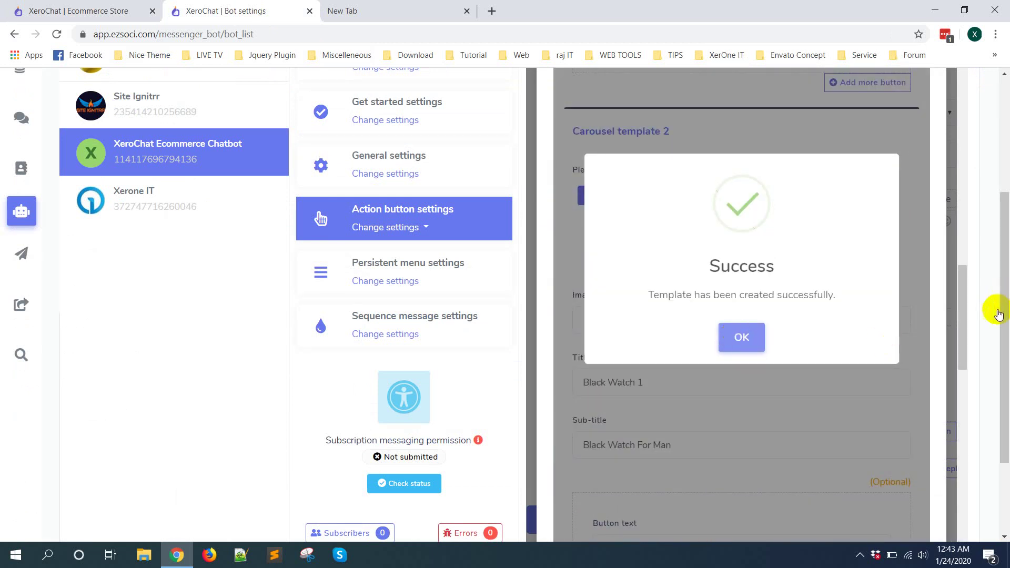
scroll(826, 366, "down", 10)
scroll(841, 366, "down", 5)
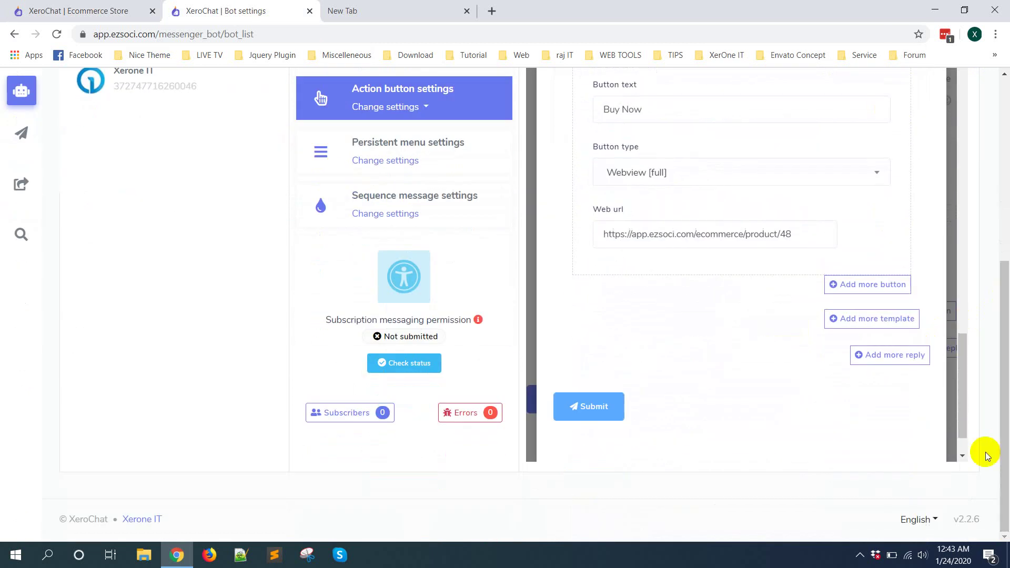
left_click(889, 423)
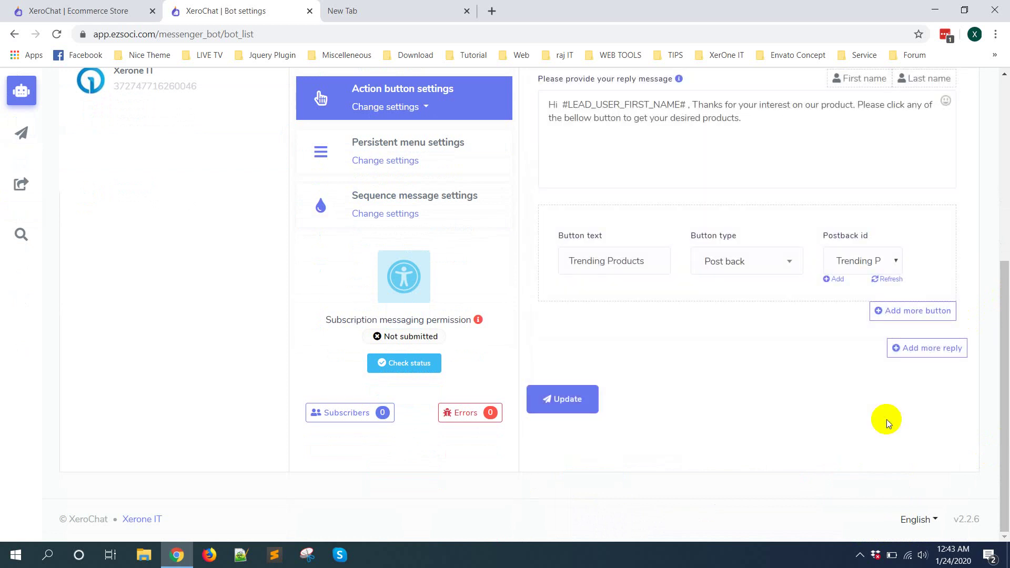
Add a second button 'Category Wise' of type Post back and start a new postback template for it
left_click(919, 311)
left_click(606, 360)
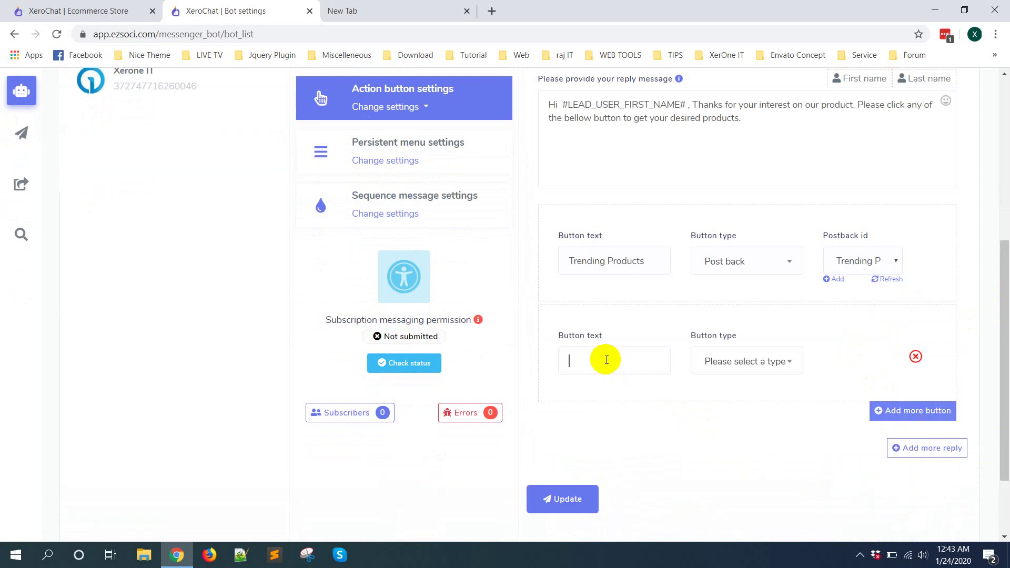
type("Cate")
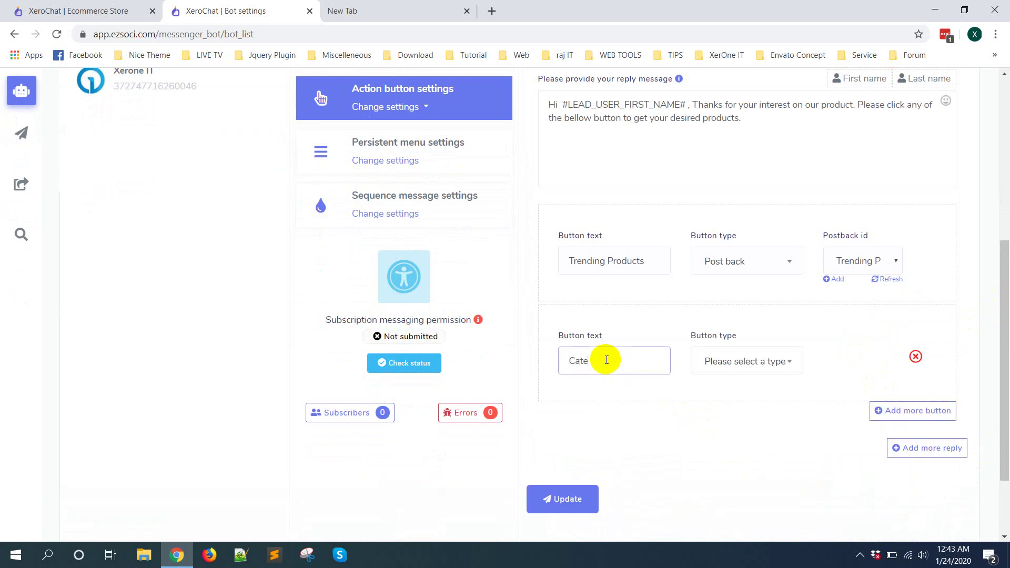
type("gory Wise")
left_click(777, 361)
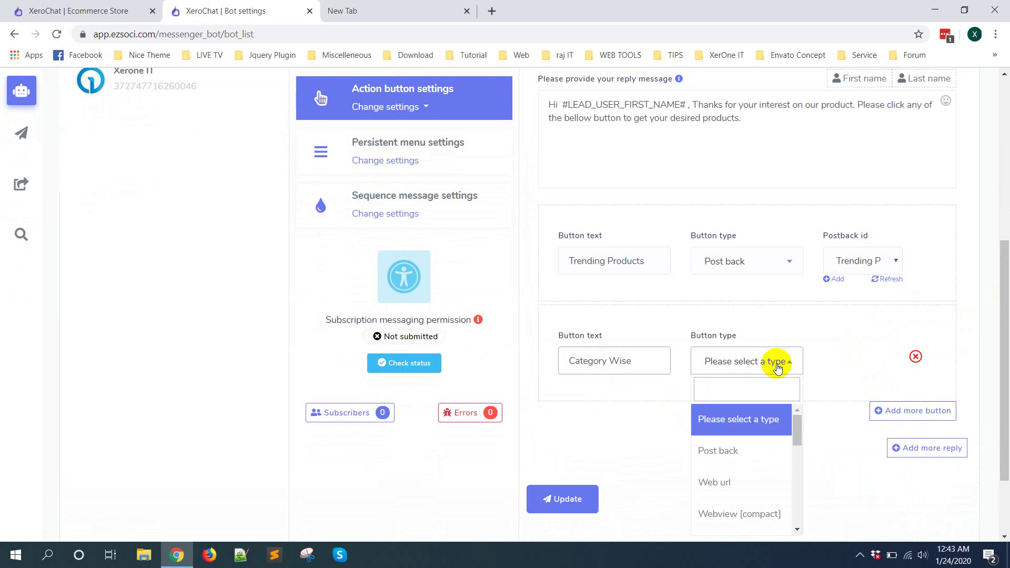
left_click(737, 458)
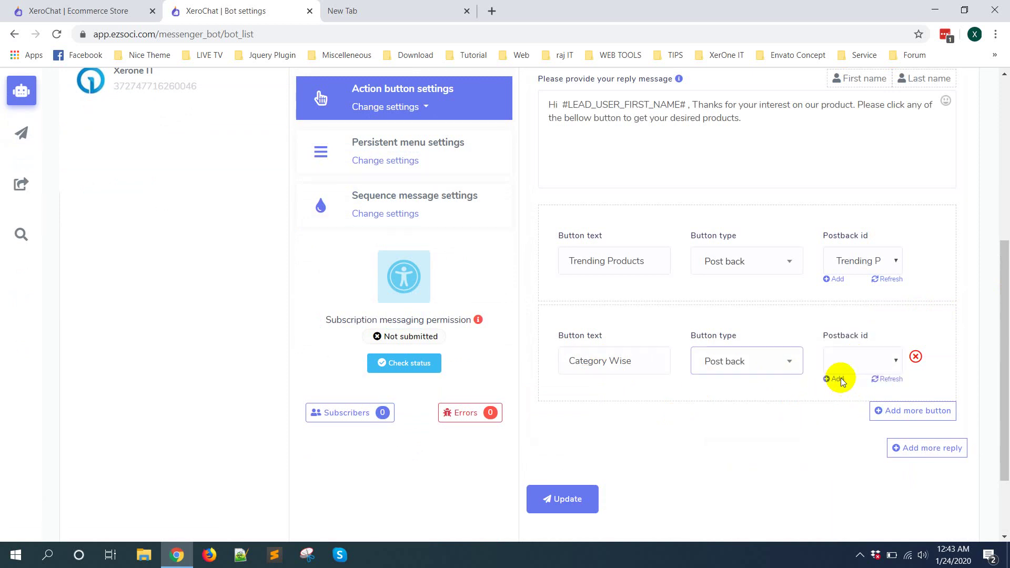
left_click(840, 380)
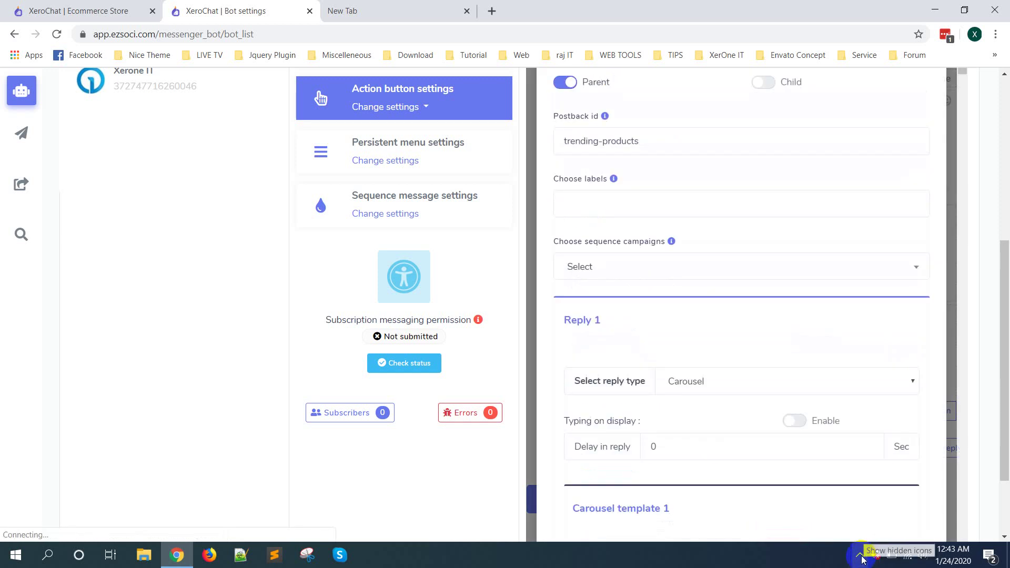
left_click(861, 557)
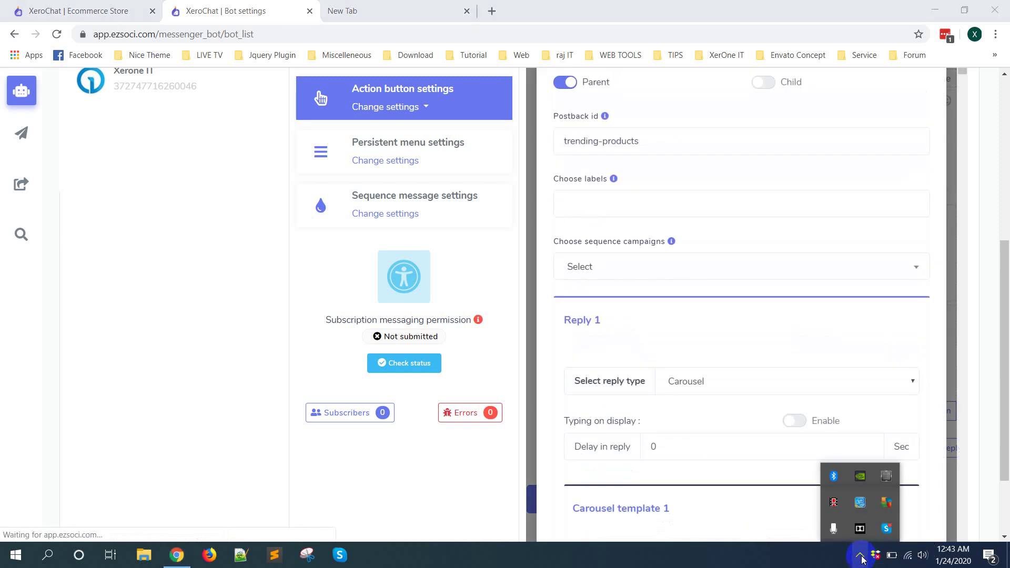
Name the new postback template 'Category Wise'
left_click(834, 502)
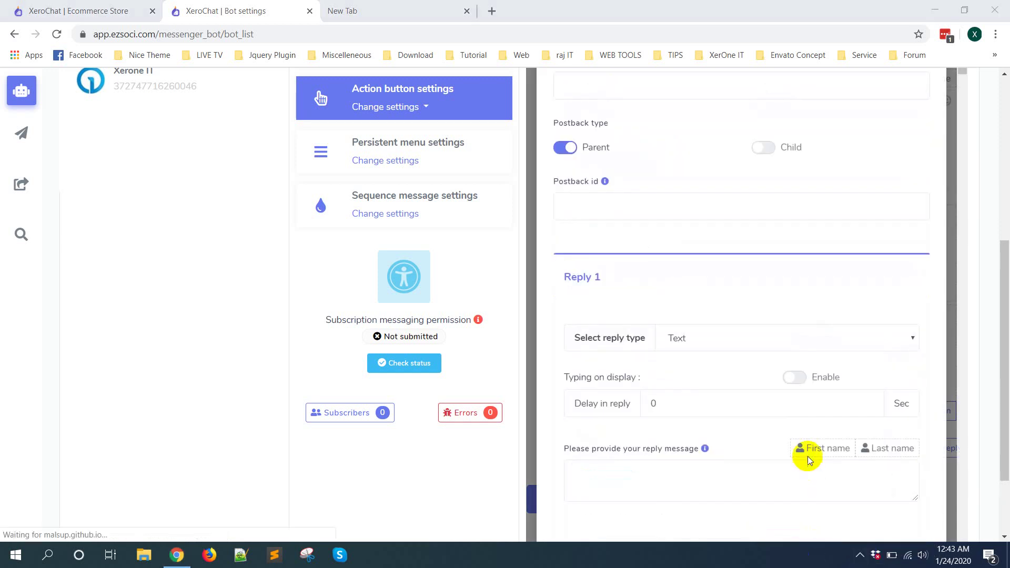
left_click(862, 555)
left_click(834, 502)
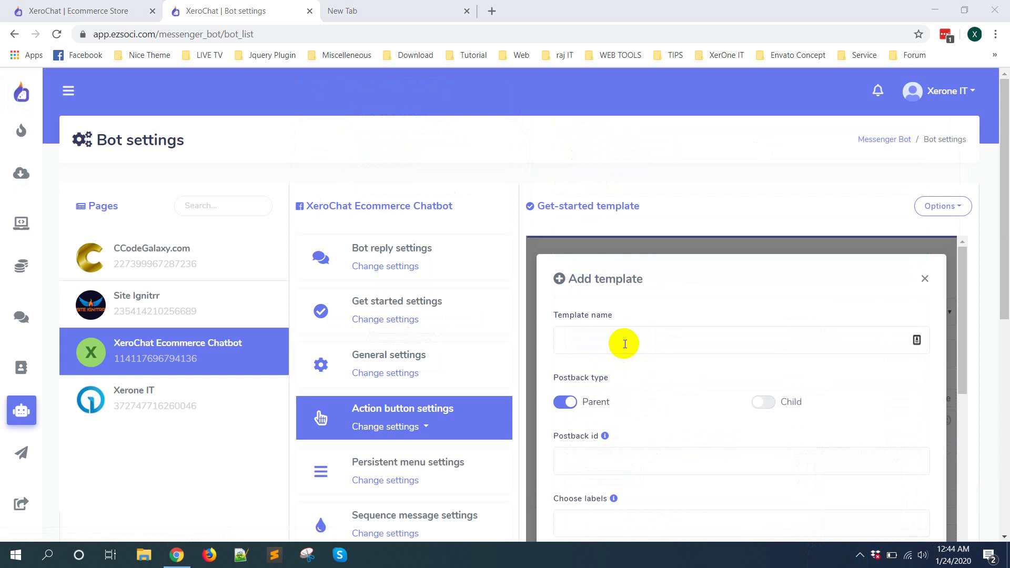
left_click(625, 344)
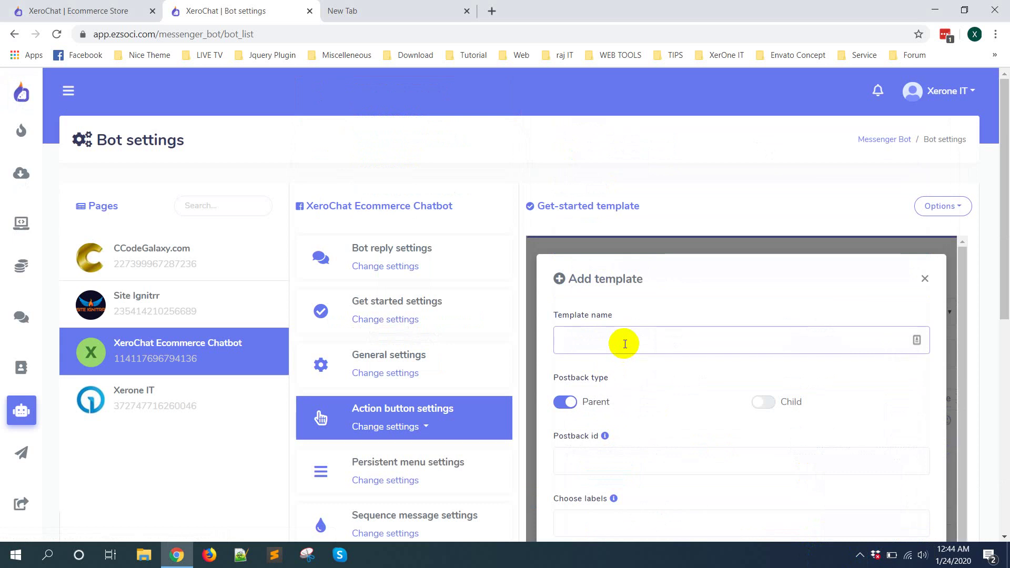
type("Category Wise")
Set the template's postback id to 'Category-Wise'
scroll(630, 345, "down", 4)
left_click(610, 264)
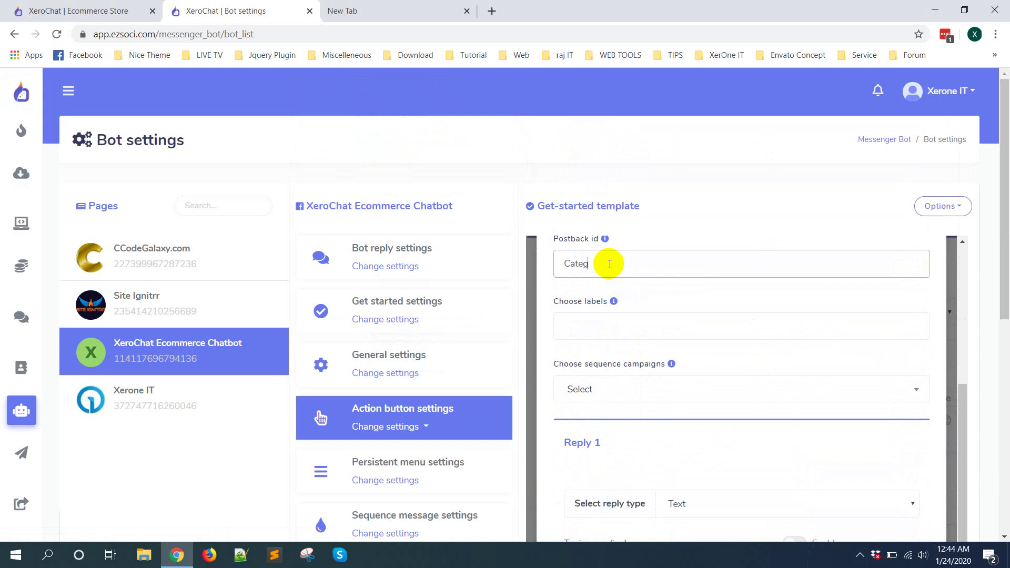
type("Category-Wie")
key("BackSpace")
type("se-list")
scroll(670, 321, "down", 2)
scroll(1003, 331, "down", 1)
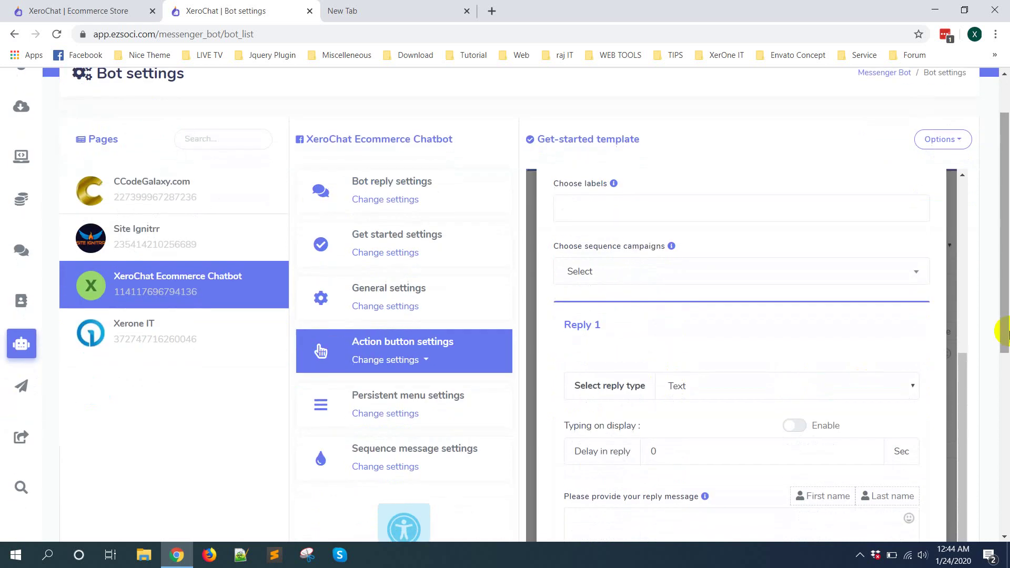
scroll(1002, 332, "down", 1)
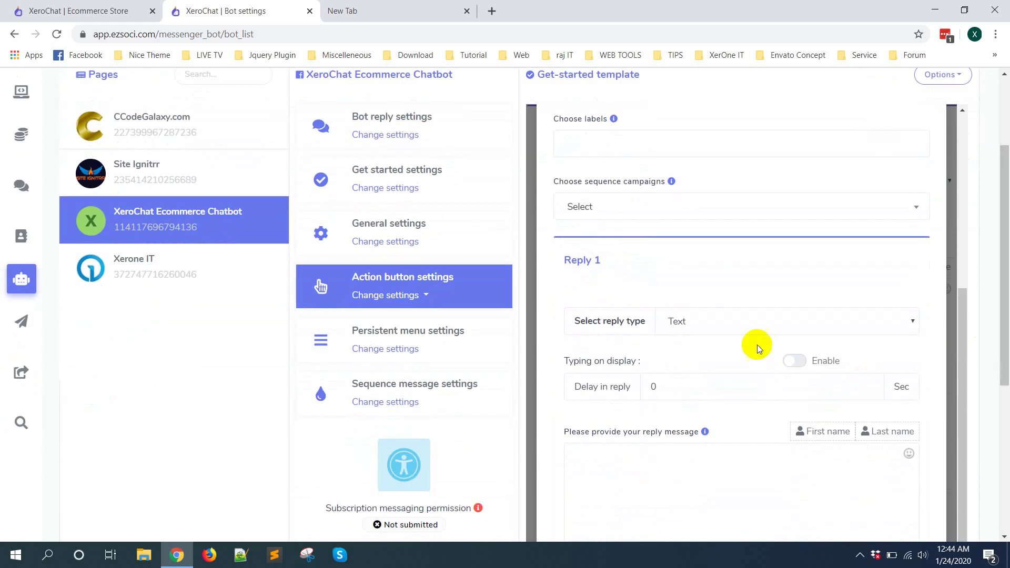
left_click(740, 323)
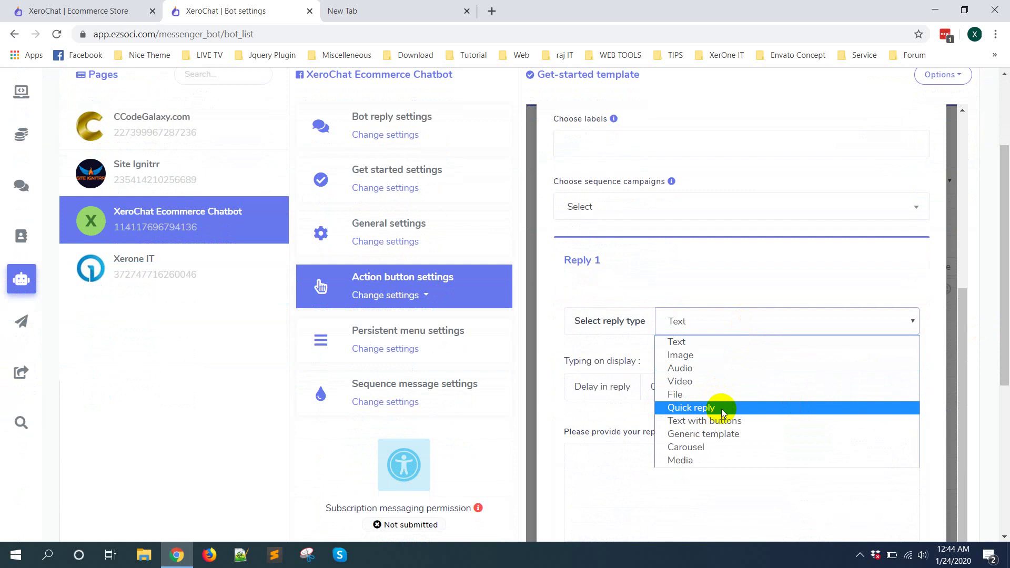
Make Reply 1 a Quick reply thanking users and asking them to pick a category below
left_click(722, 411)
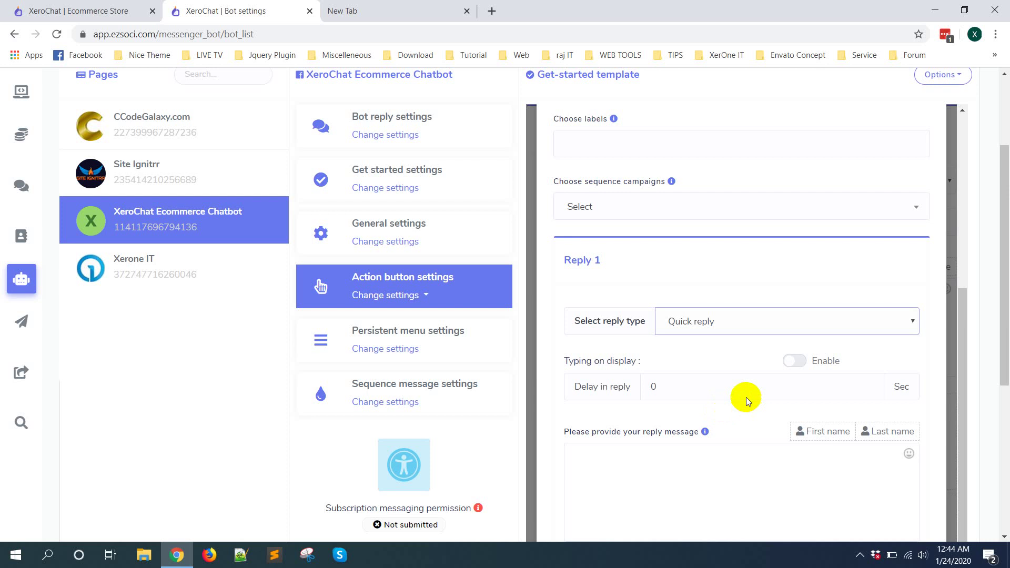
scroll(747, 397, "down", 4)
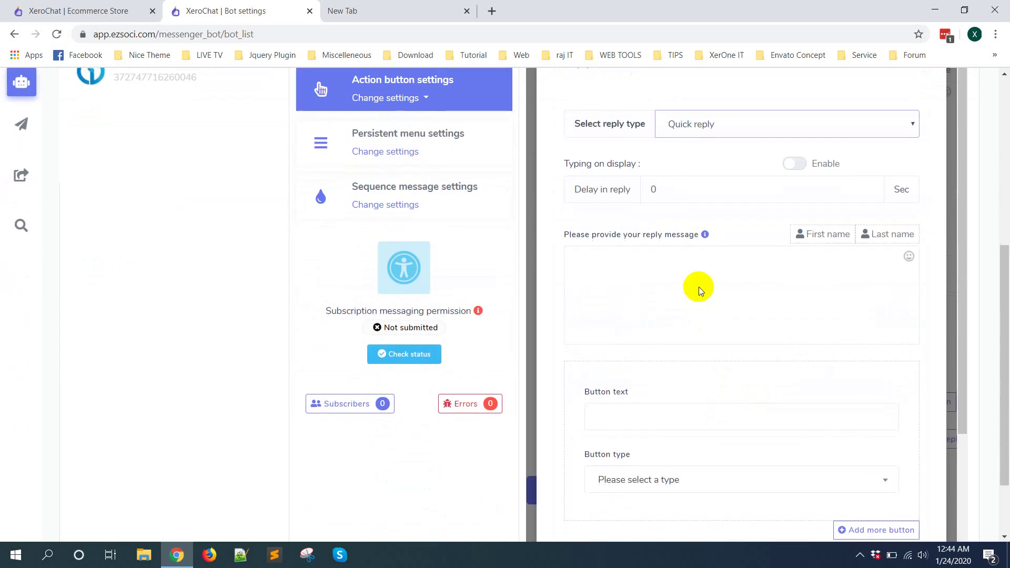
left_click(697, 288)
type("T")
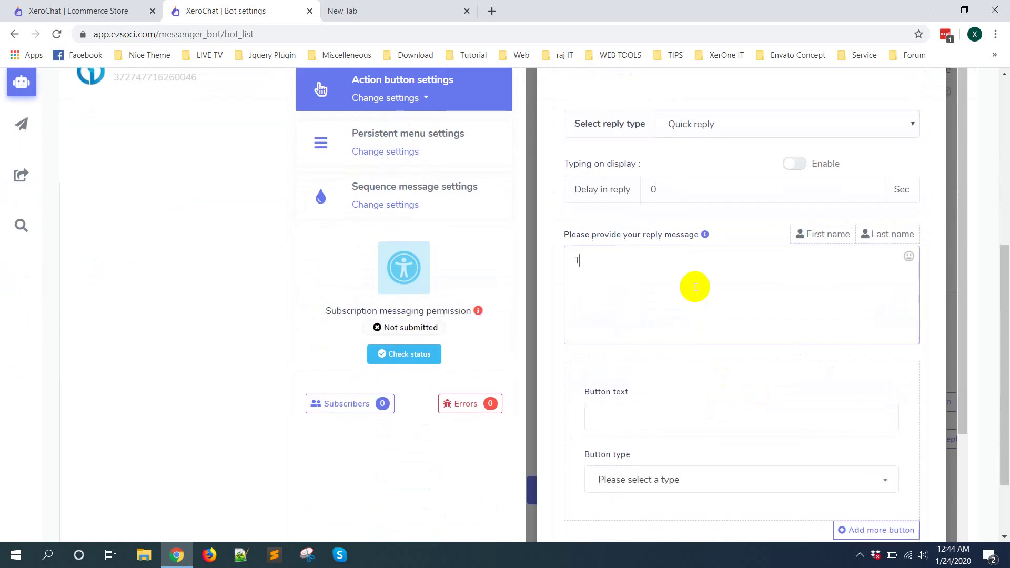
type("hanks for your interest on category of our prod")
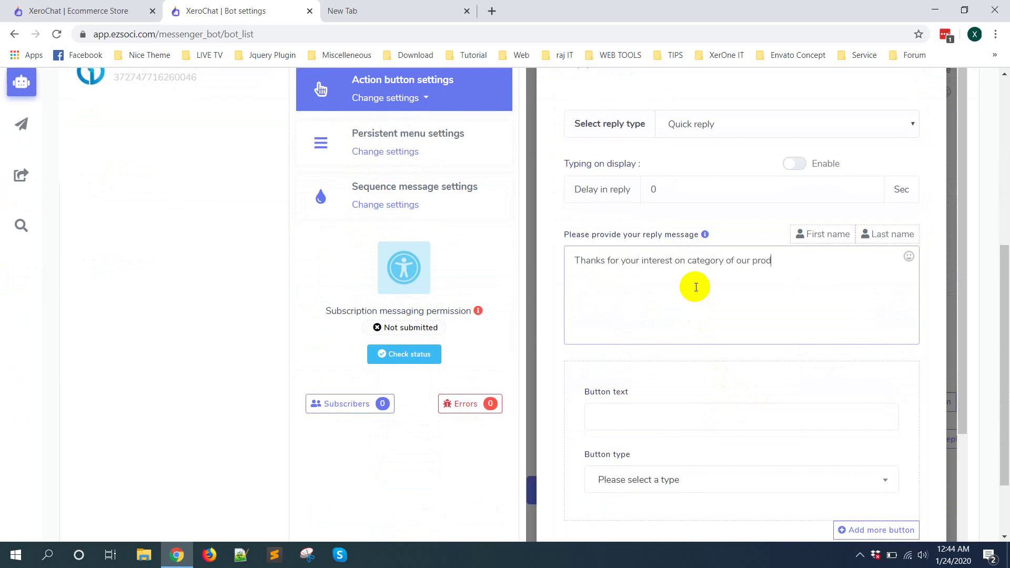
type("ase click on the categ")
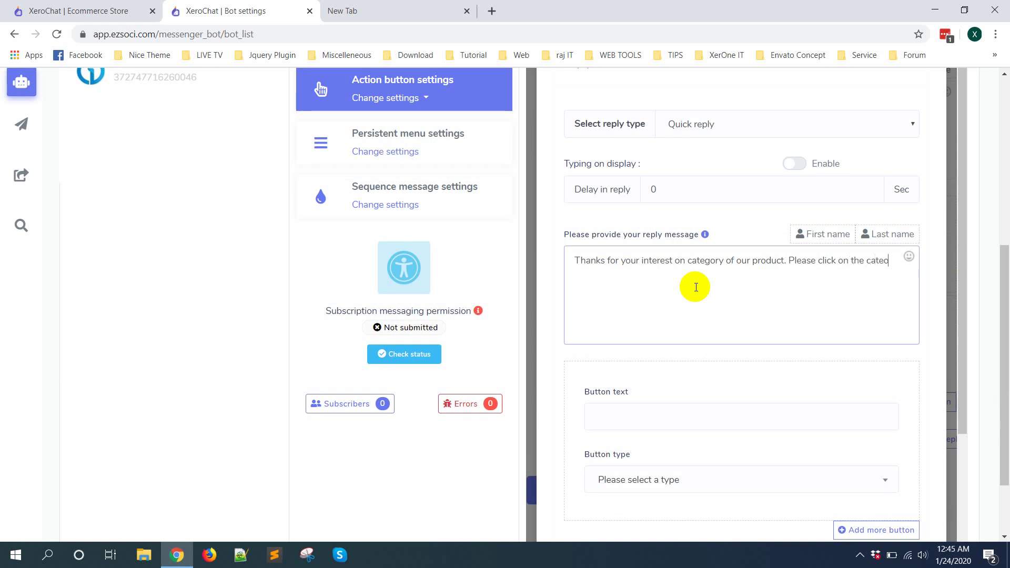
type("ory bellow you want ")
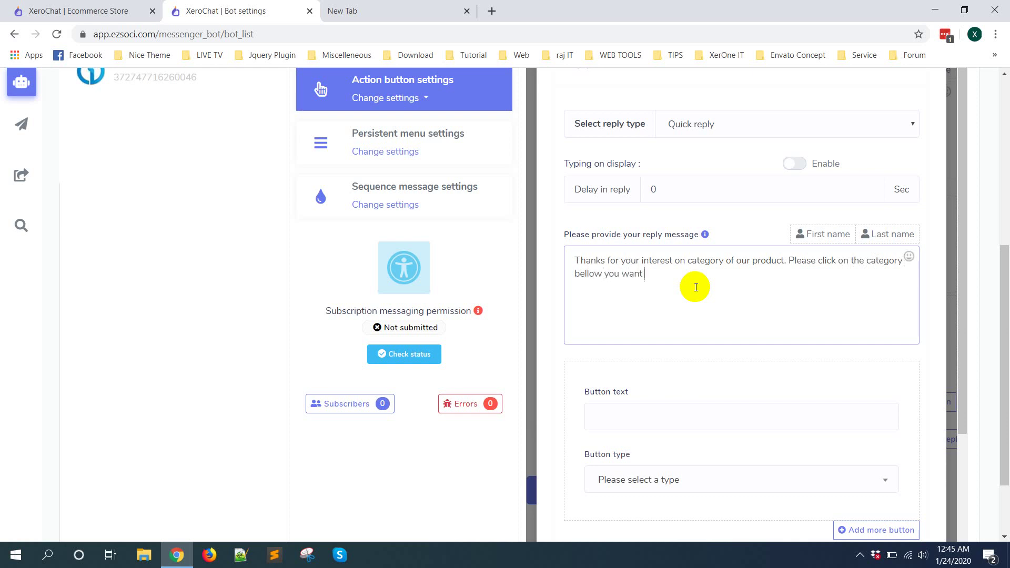
type("to get.")
scroll(692, 333, "down", 4)
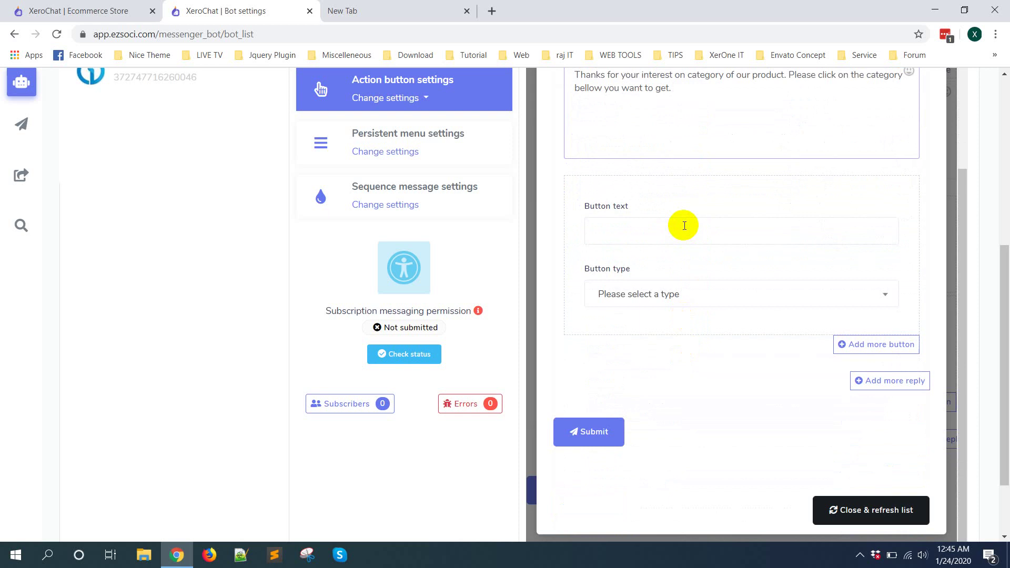
Add a 'T-shirt' Post back button linked to postback id Shoes, plus a second blank button
left_click(628, 234)
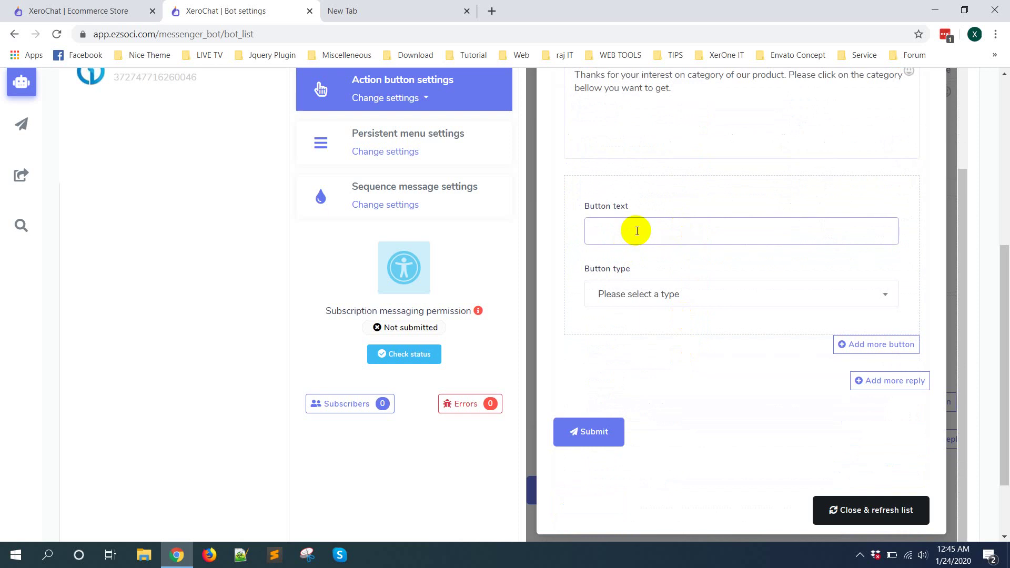
type("T-shirt")
left_click(672, 295)
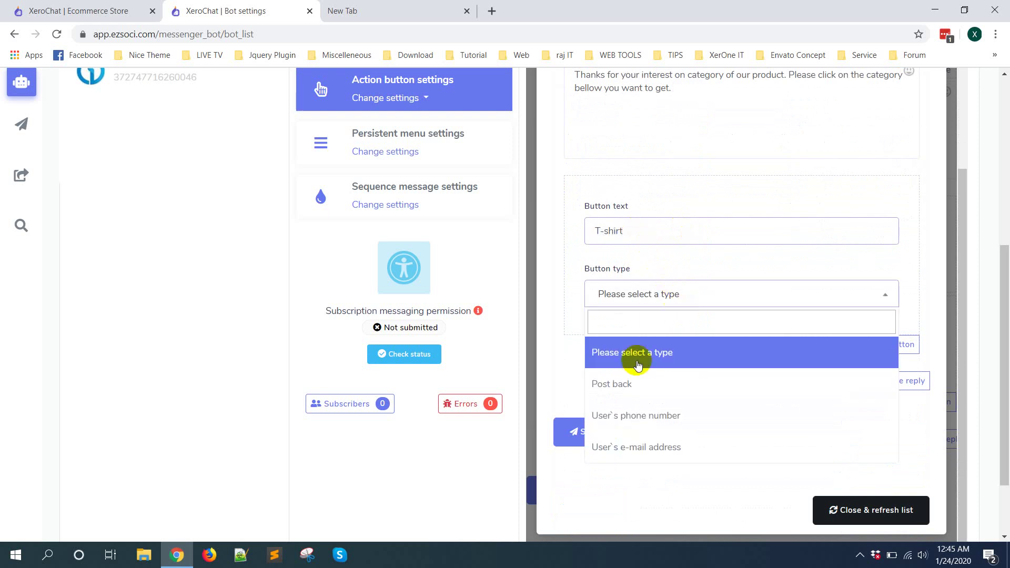
left_click(627, 387)
scroll(663, 356, "down", 1)
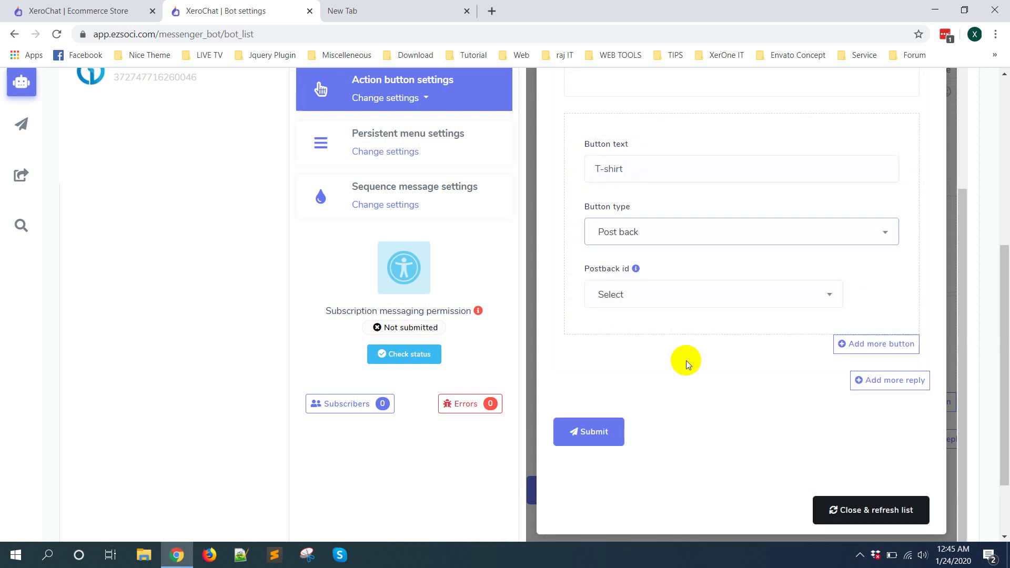
left_click(699, 293)
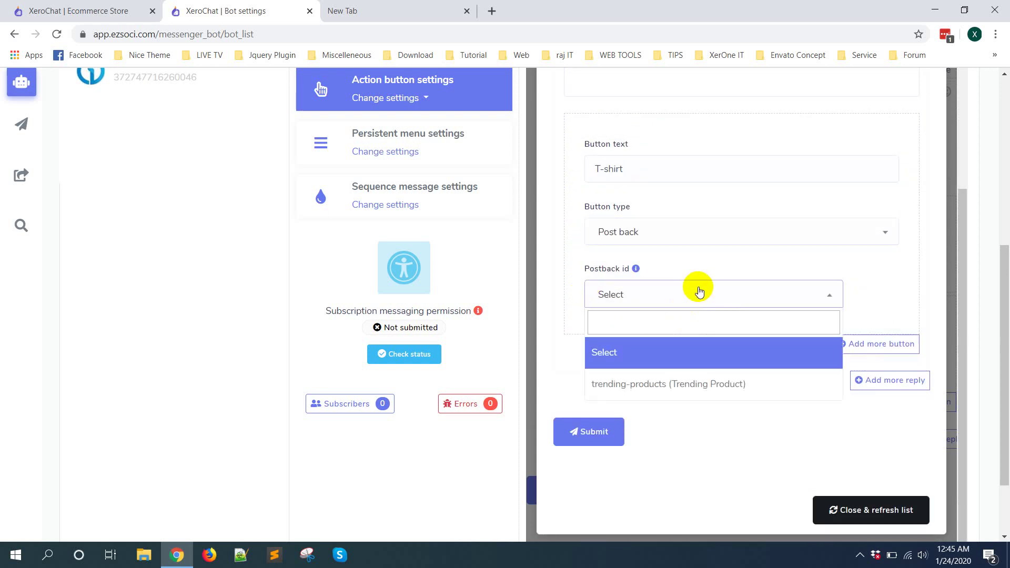
type("Shoes")
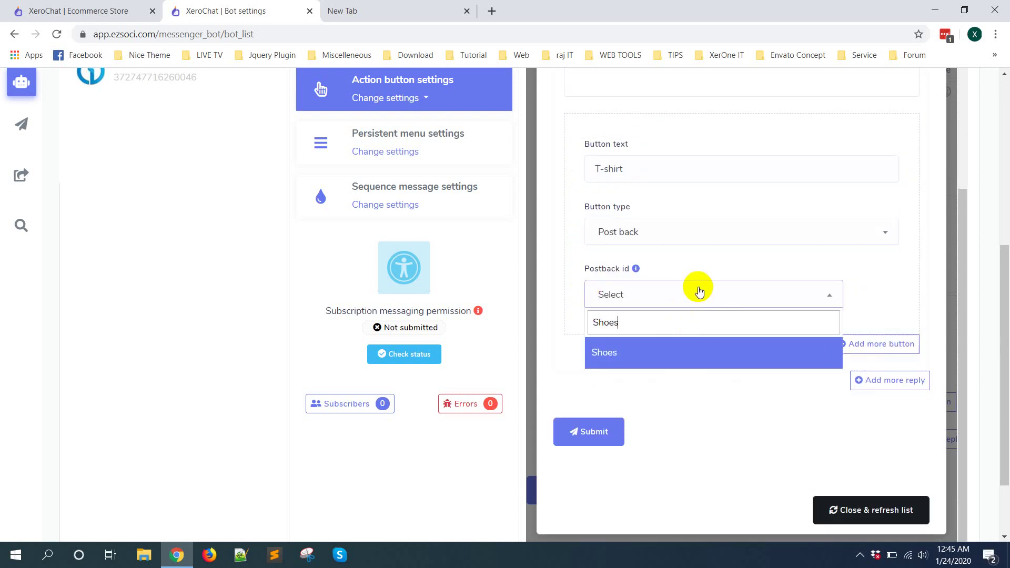
left_click(662, 354)
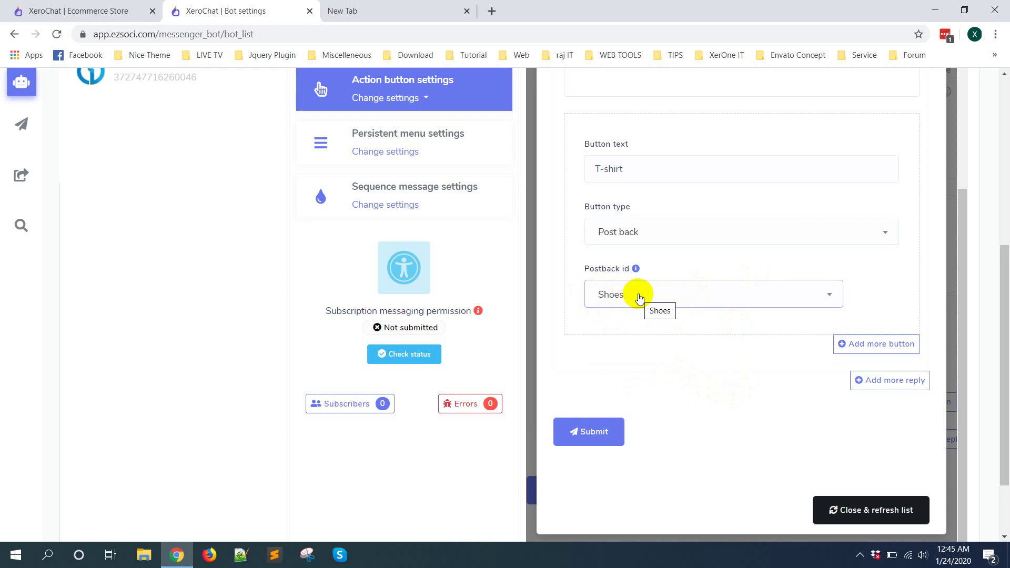
left_click(888, 351)
Make button two 'Full Sleeve Shirt', a Post back to Full-Sleeve_shirt, and add a third button
scroll(753, 375, "down", 3)
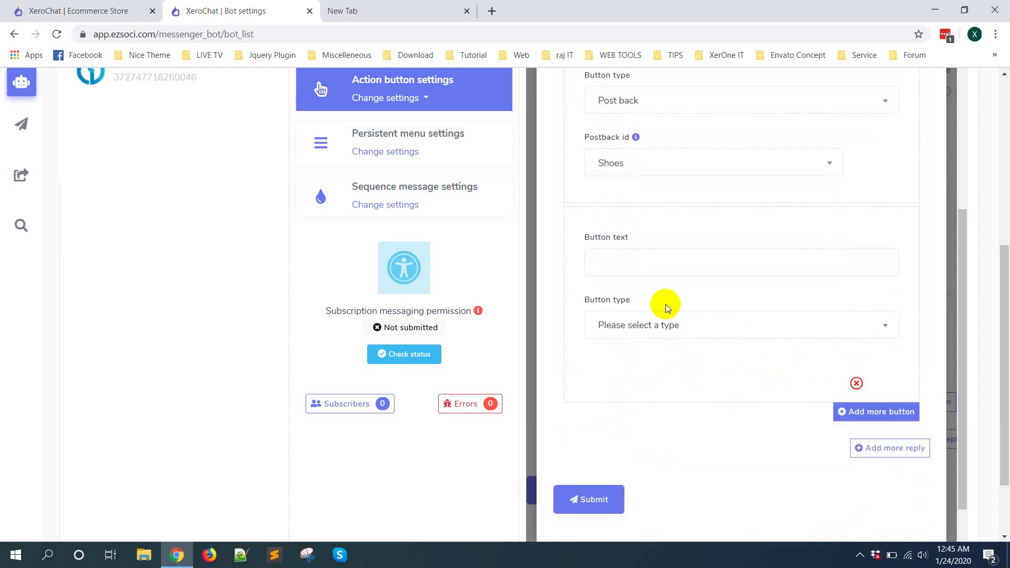
left_click(663, 263)
type("Full")
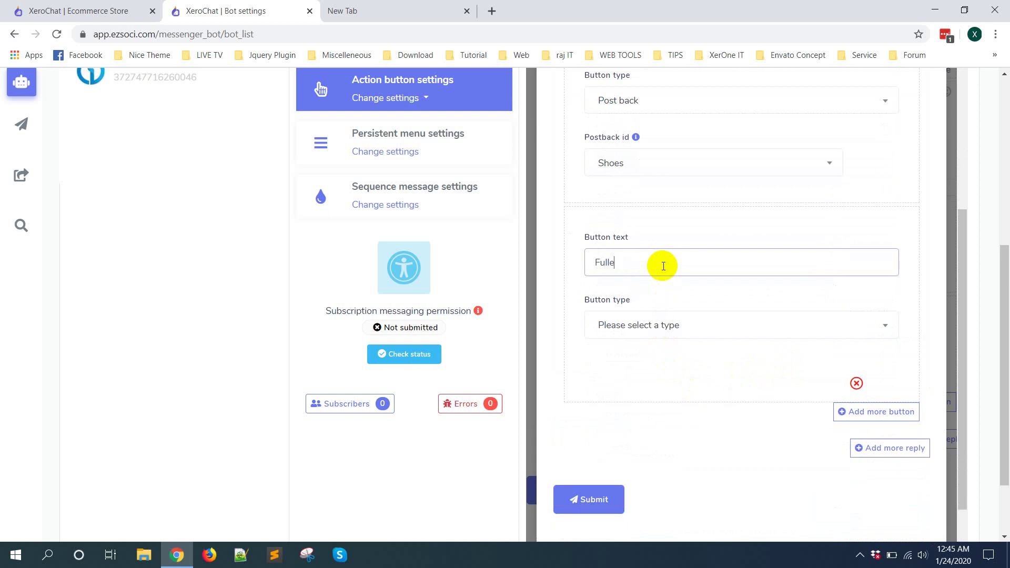
type(" Sleeve Shirt")
left_click(665, 327)
left_click(638, 415)
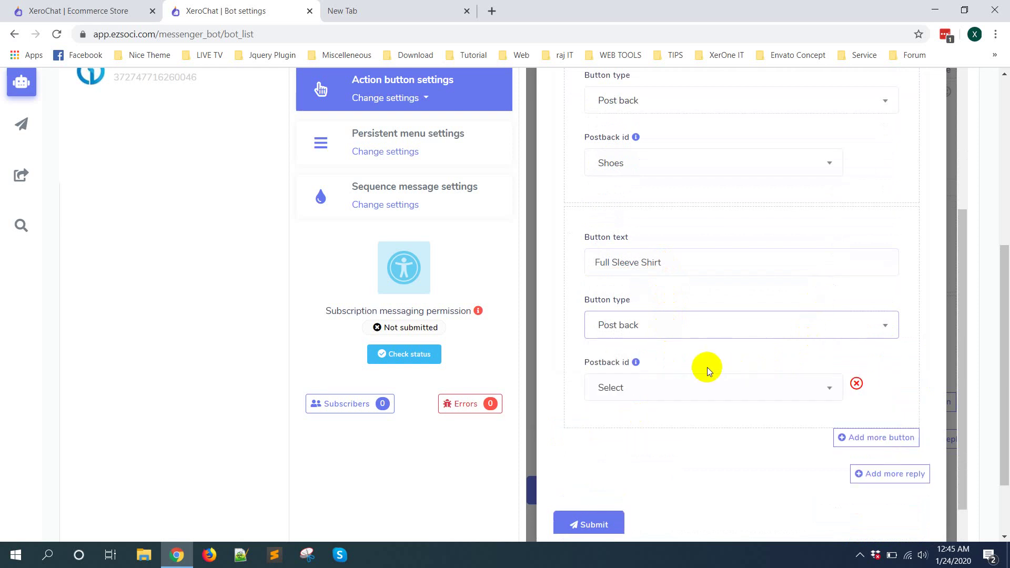
scroll(691, 379, "down", 1)
left_click(683, 324)
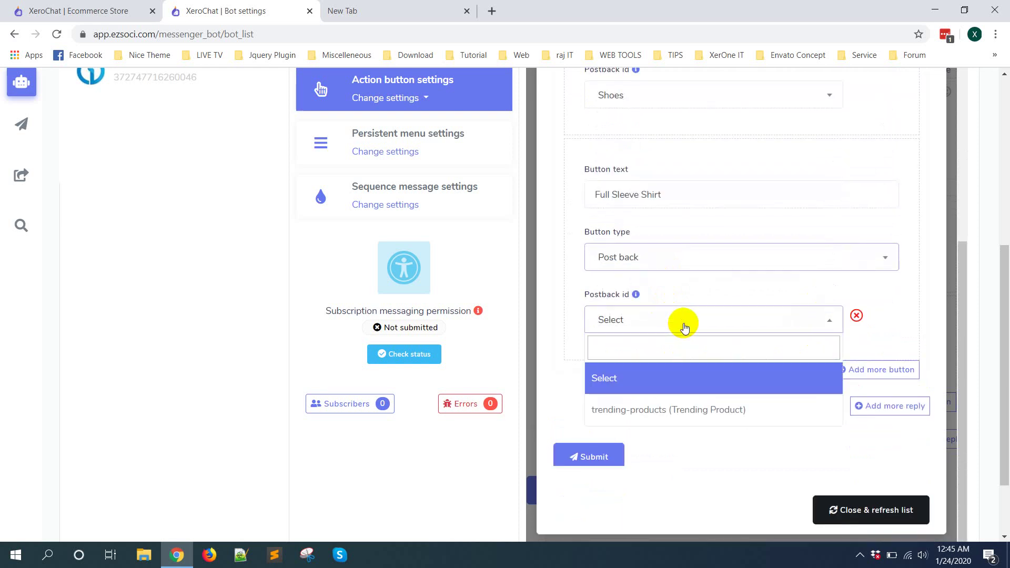
type("Fulle")
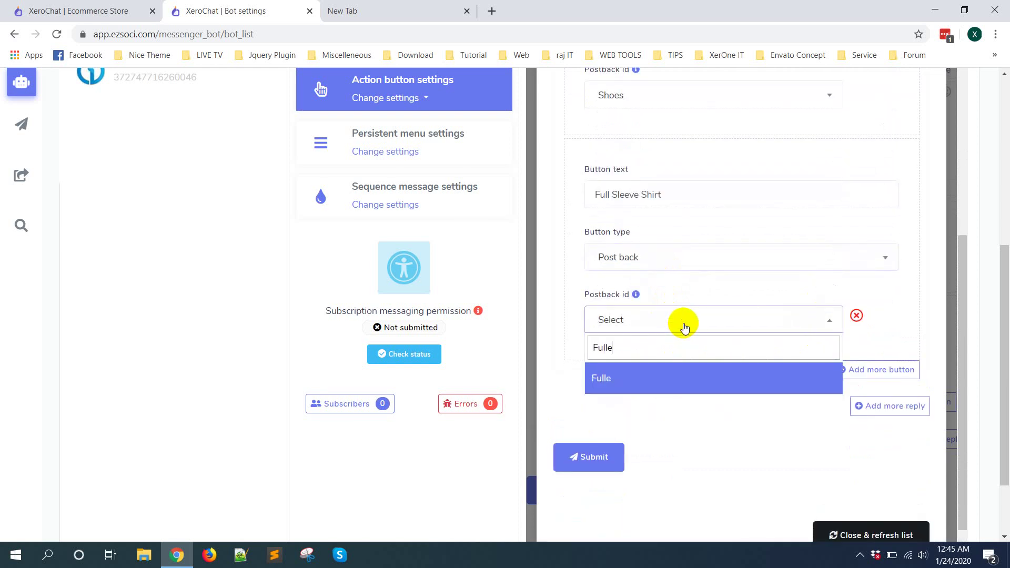
key("BackSpace")
type("-Sleeve_shirt")
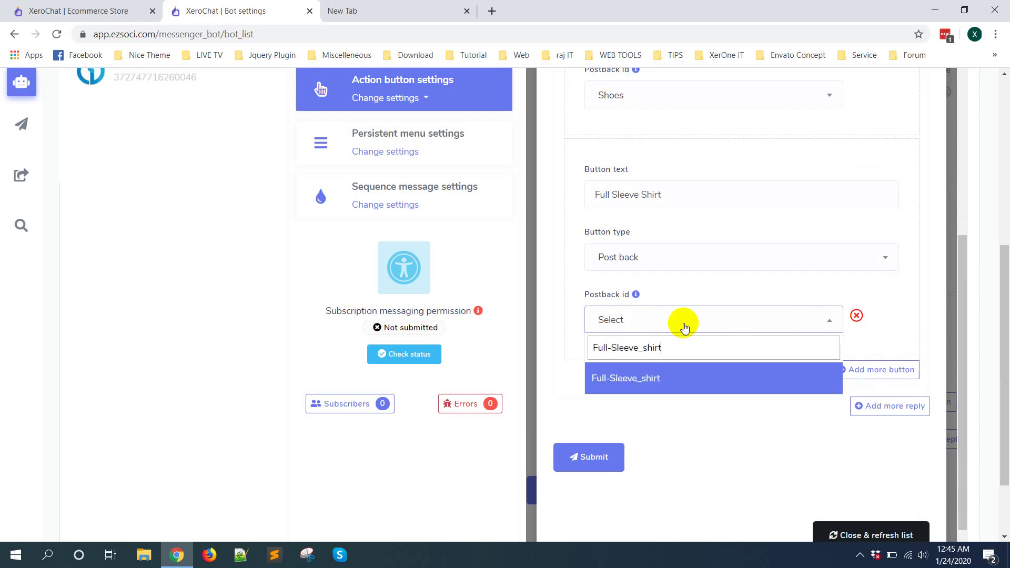
left_click(670, 373)
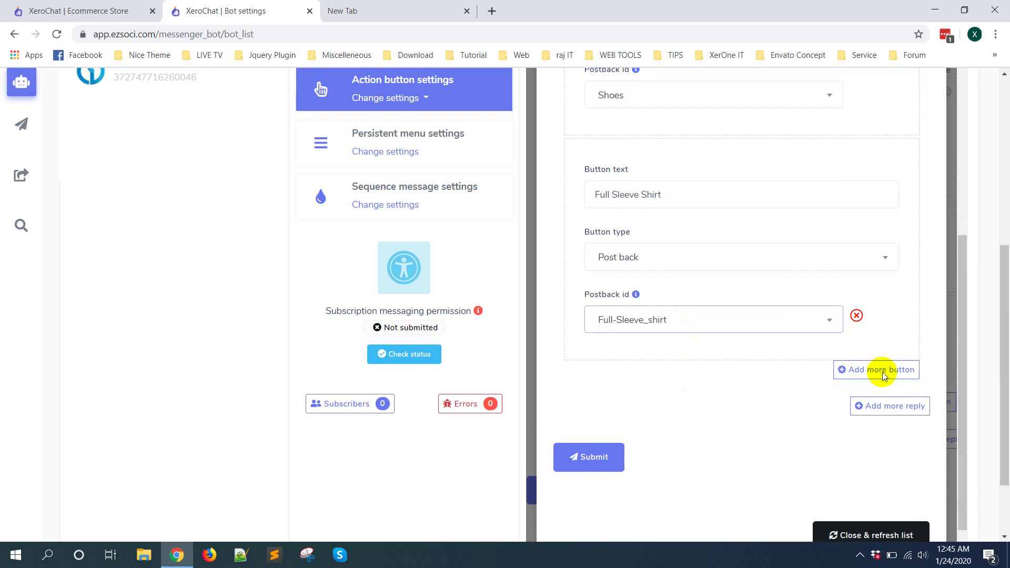
left_click(883, 372)
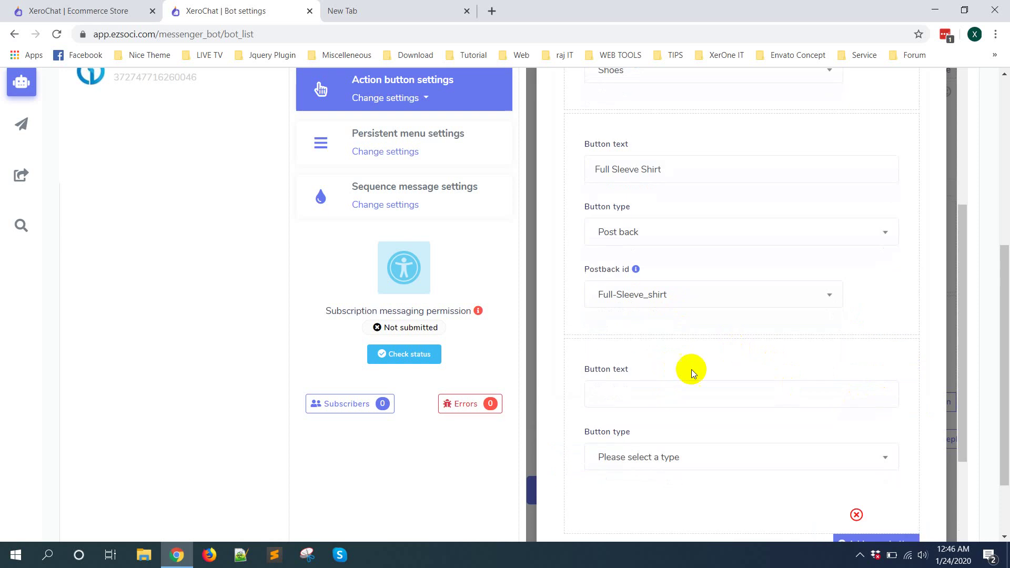
Make the third button 'Half Sleeve Shirt', a Post back linked to Half-Sleeve-Shirt
left_click(647, 391)
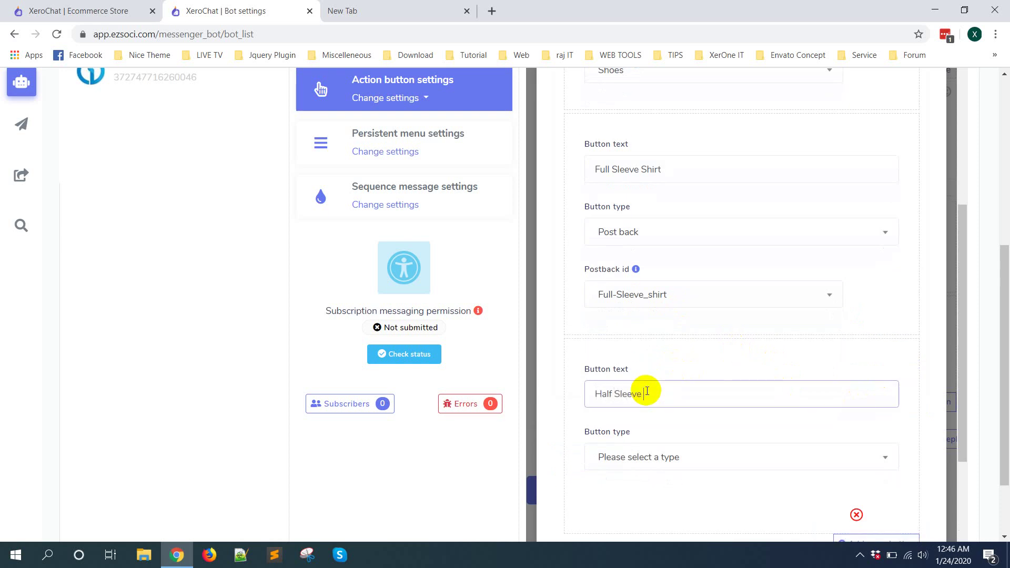
scroll(731, 376, "down", 3)
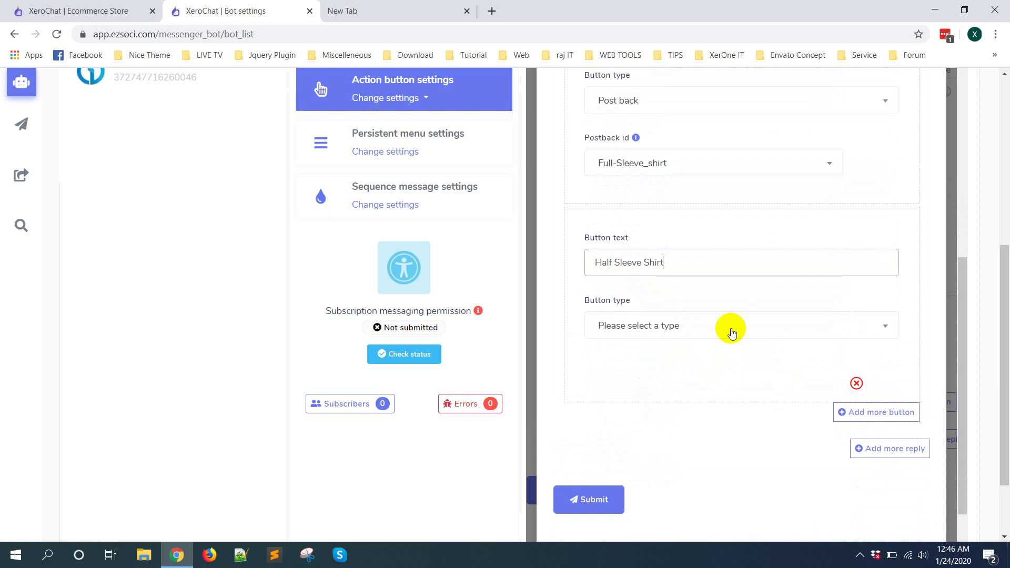
left_click(729, 329)
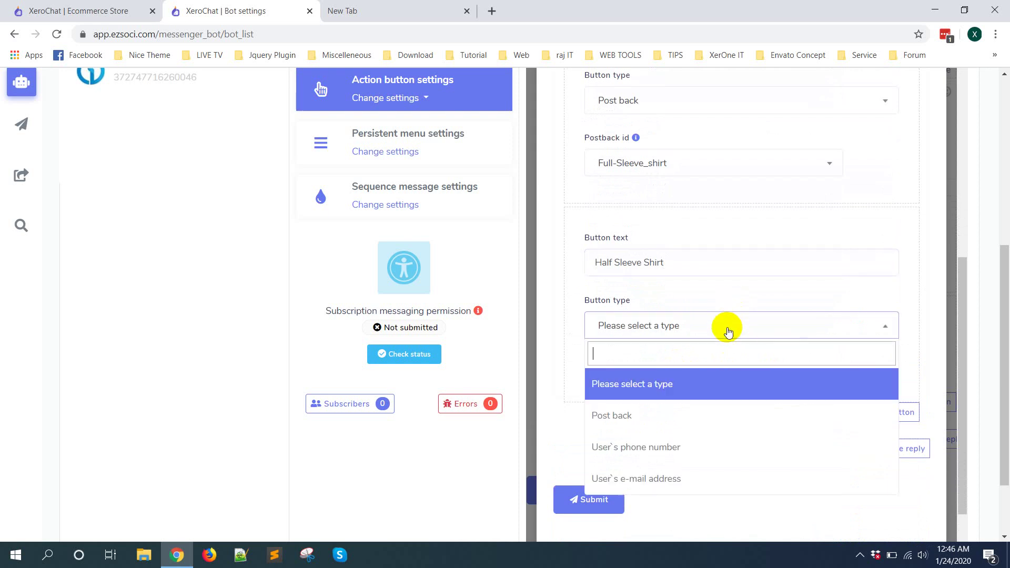
left_click(739, 415)
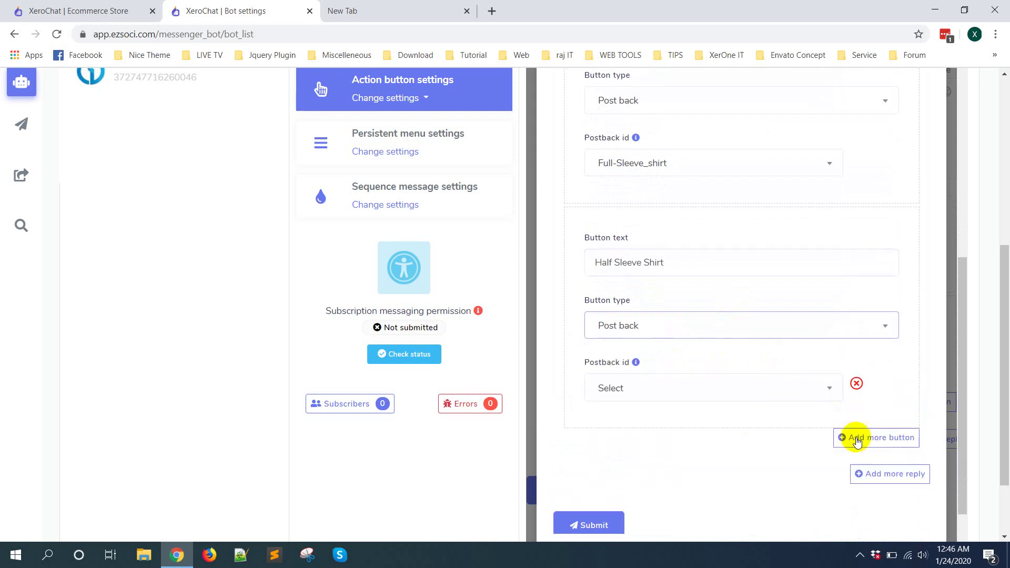
left_click(708, 396)
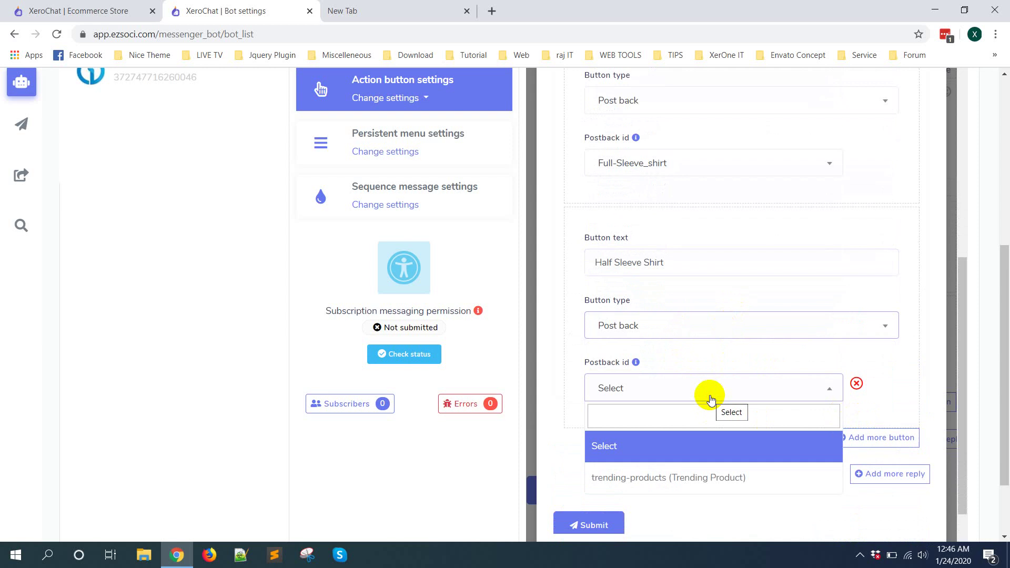
type("Half")
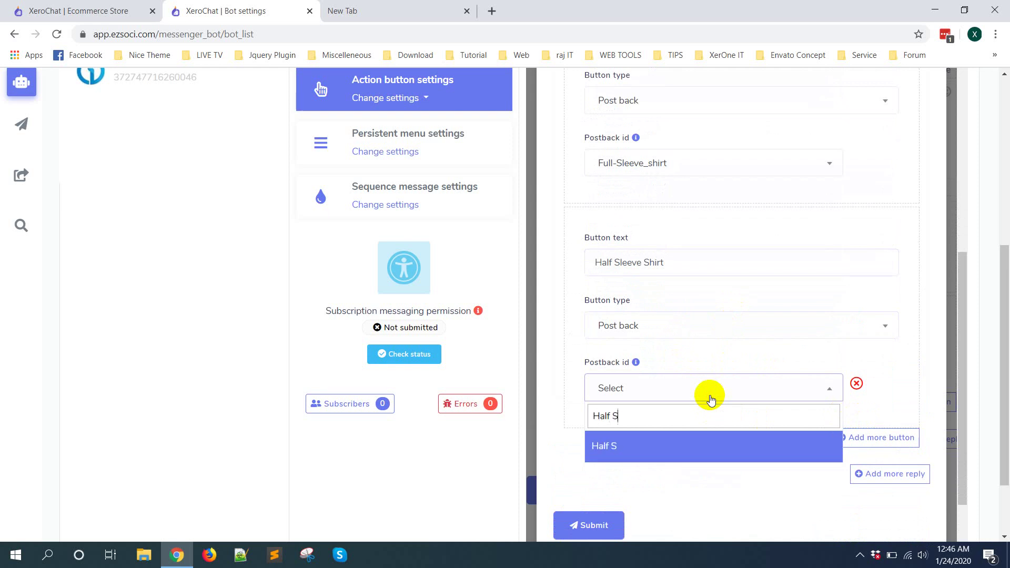
type(" S")
key("BackSpace")
type("-Sleeve-Shirt")
left_click(678, 442)
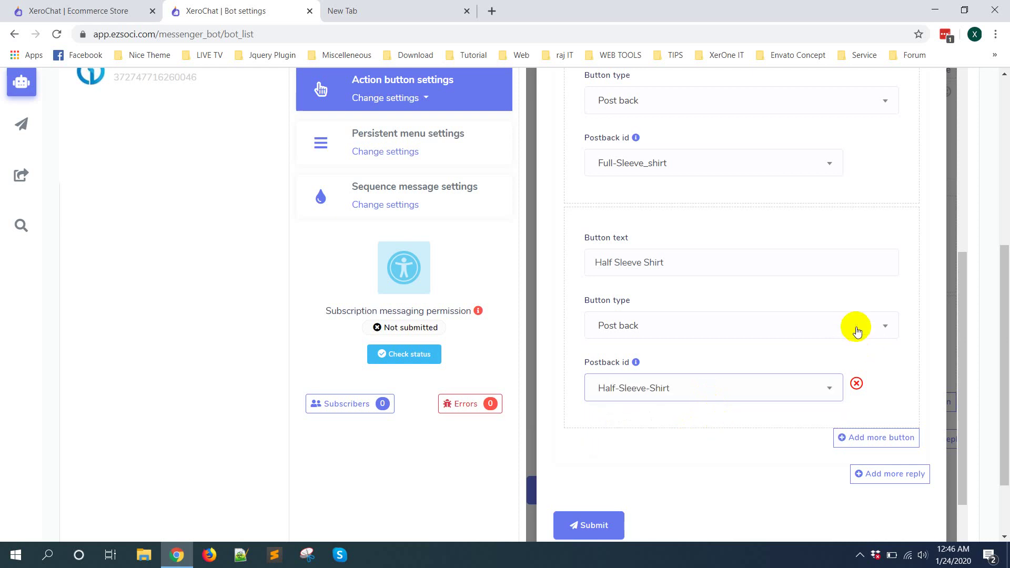
scroll(885, 442, "down", 1)
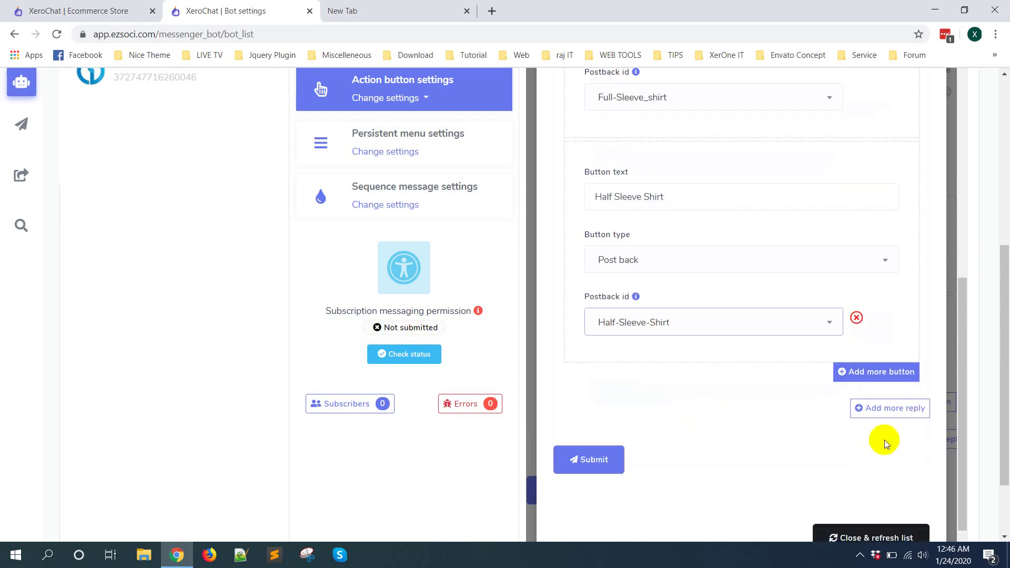
Add a 'Jeans Pant' Post back button linked to the Jeans-Pant postback
left_click(890, 371)
scroll(741, 400, "down", 3)
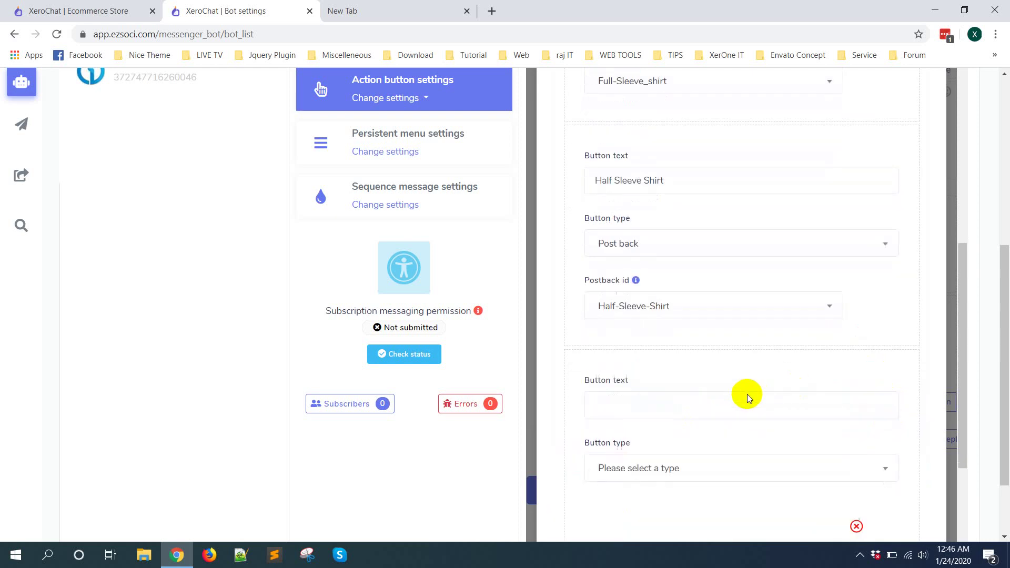
left_click(639, 222)
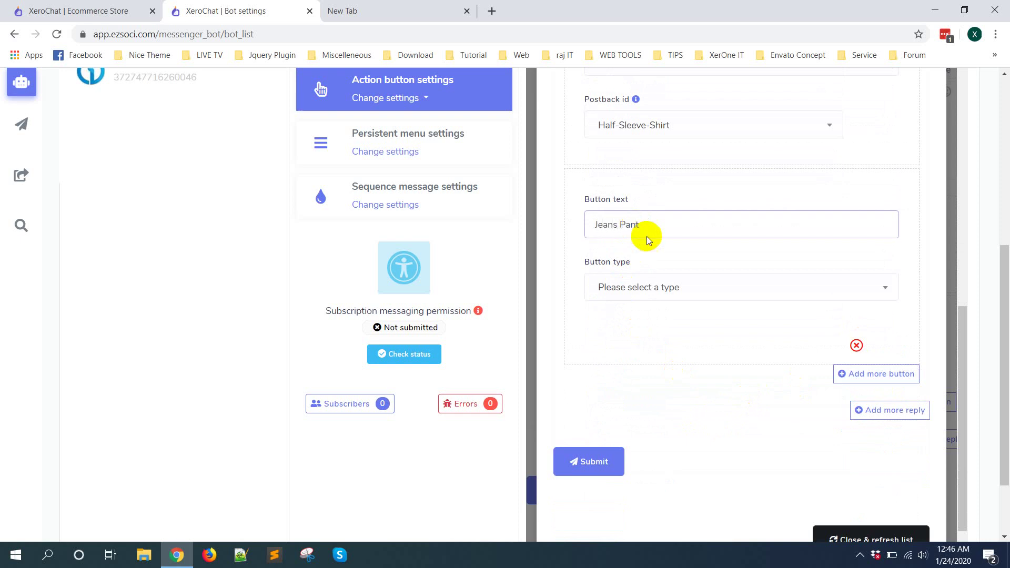
left_click(685, 296)
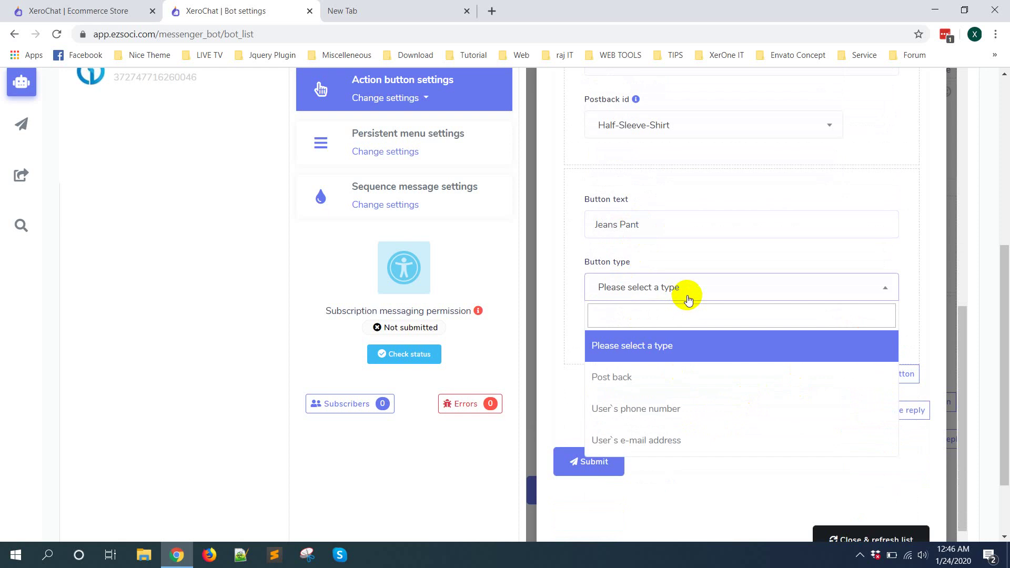
left_click(628, 378)
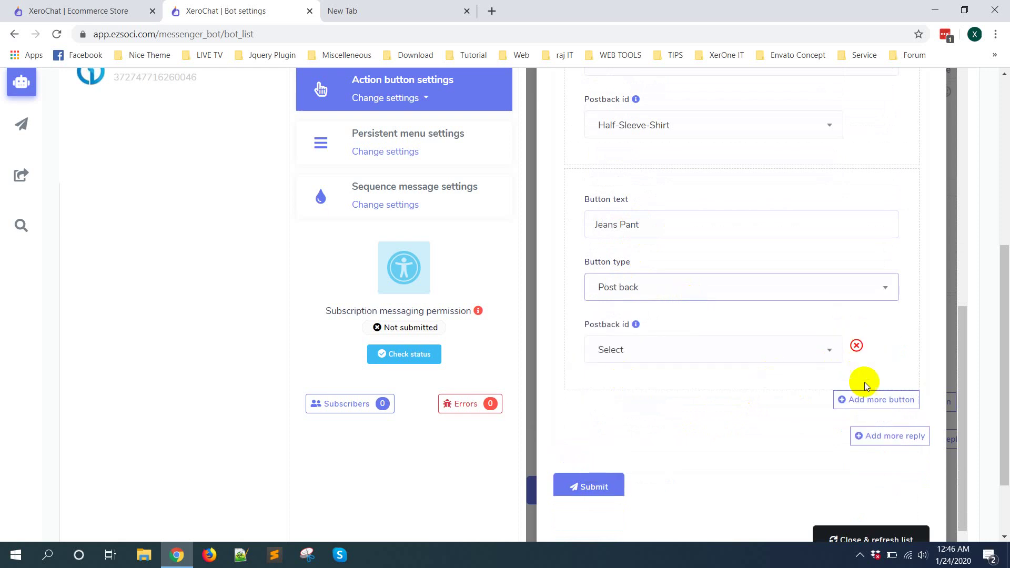
left_click(764, 357)
type("Jean")
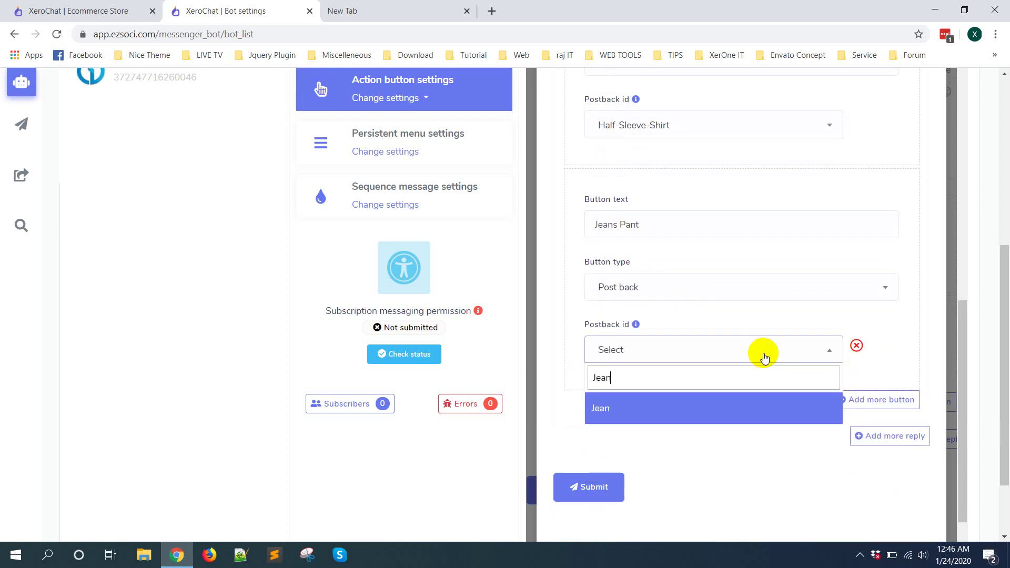
type("s-Pant")
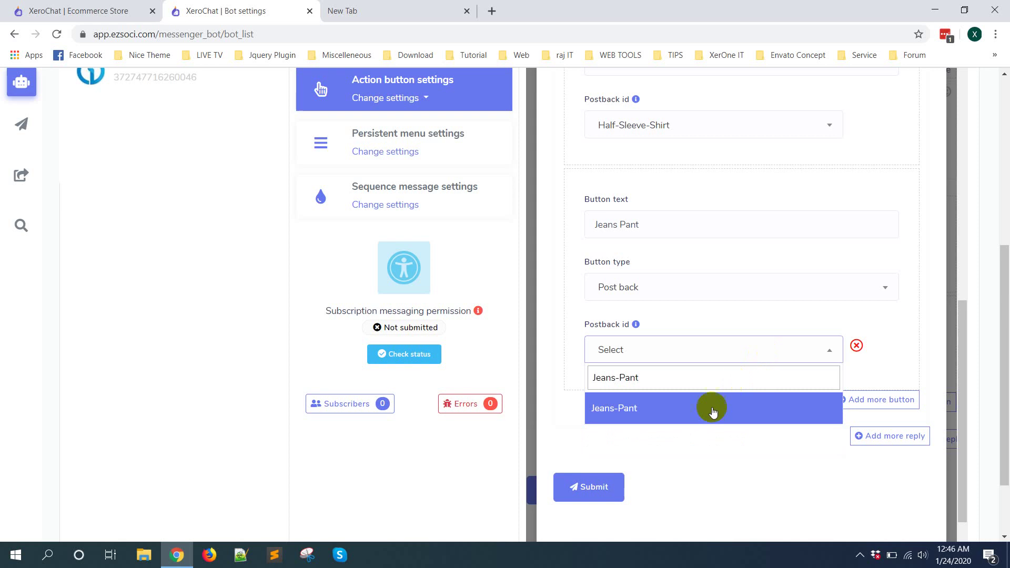
left_click(711, 409)
scroll(893, 400, "down", 1)
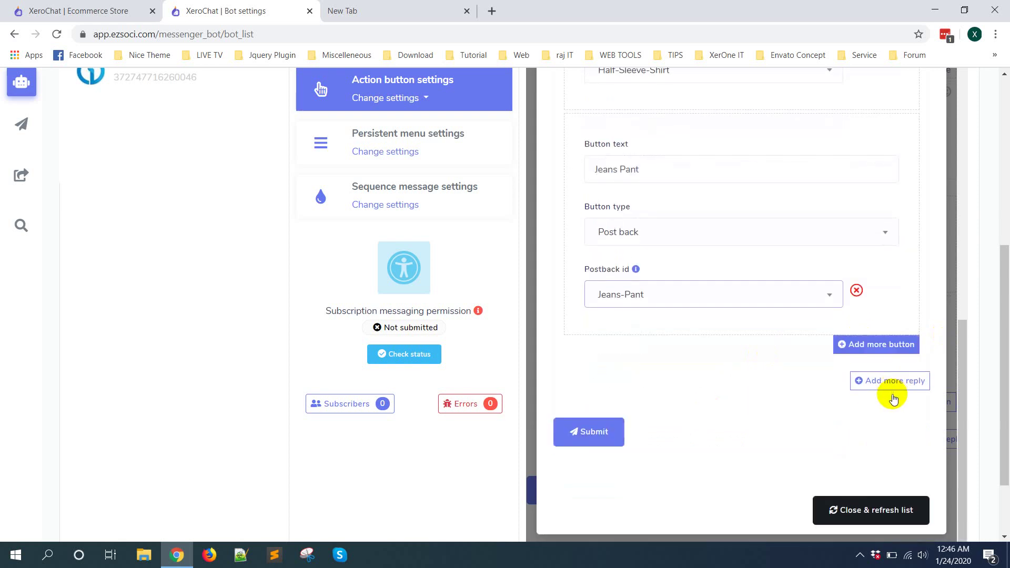
Add a 'Watch' Post back button linked to the Watch postback
left_click(884, 352)
scroll(742, 389, "down", 1)
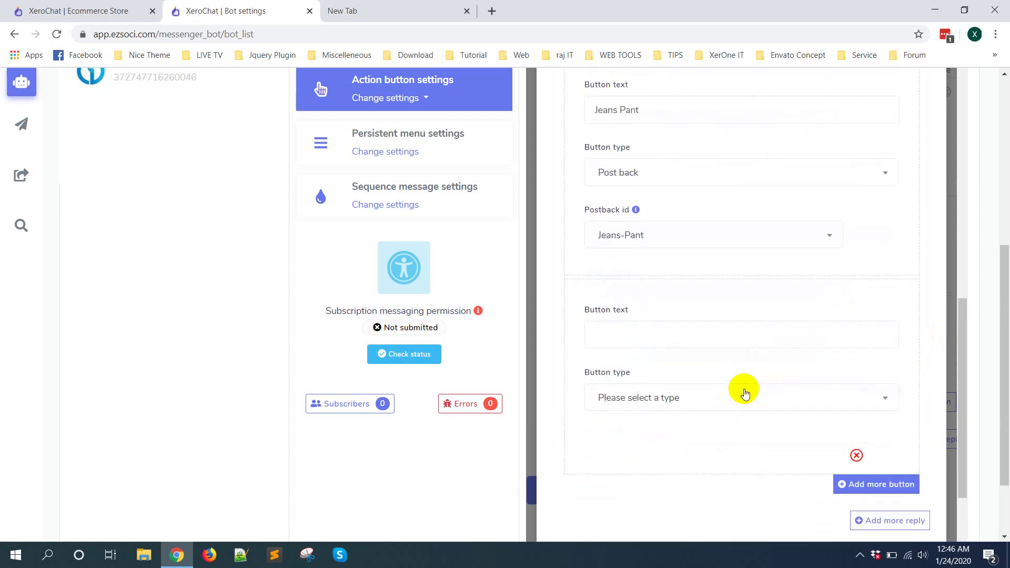
left_click(647, 320)
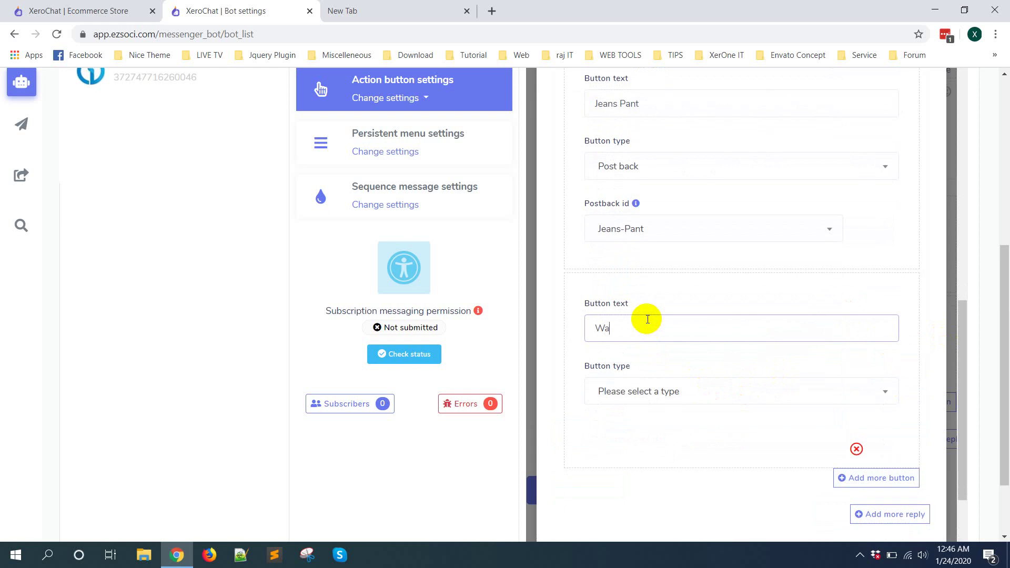
left_click(680, 394)
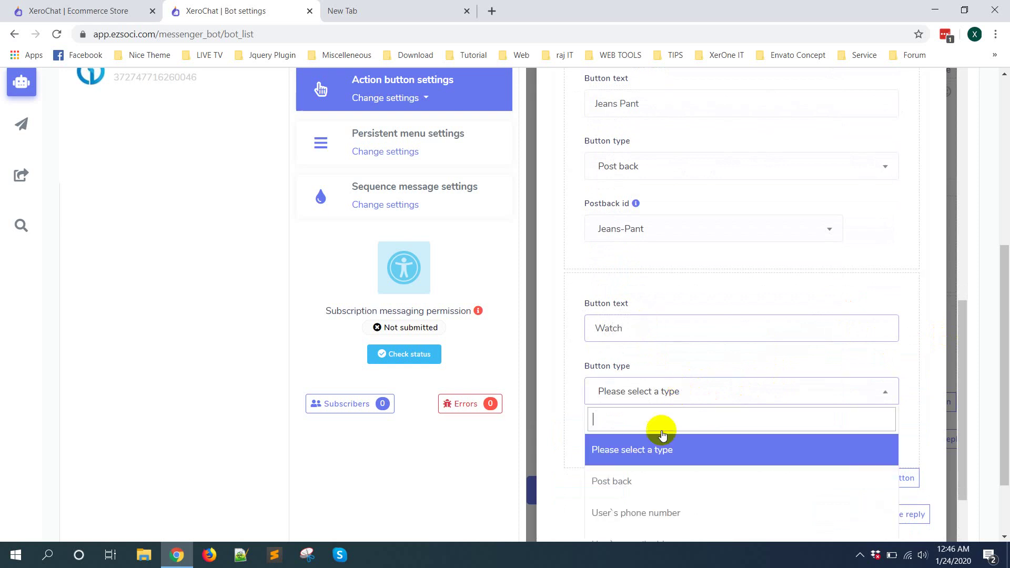
left_click(636, 481)
scroll(682, 418, "down", 2)
left_click(653, 322)
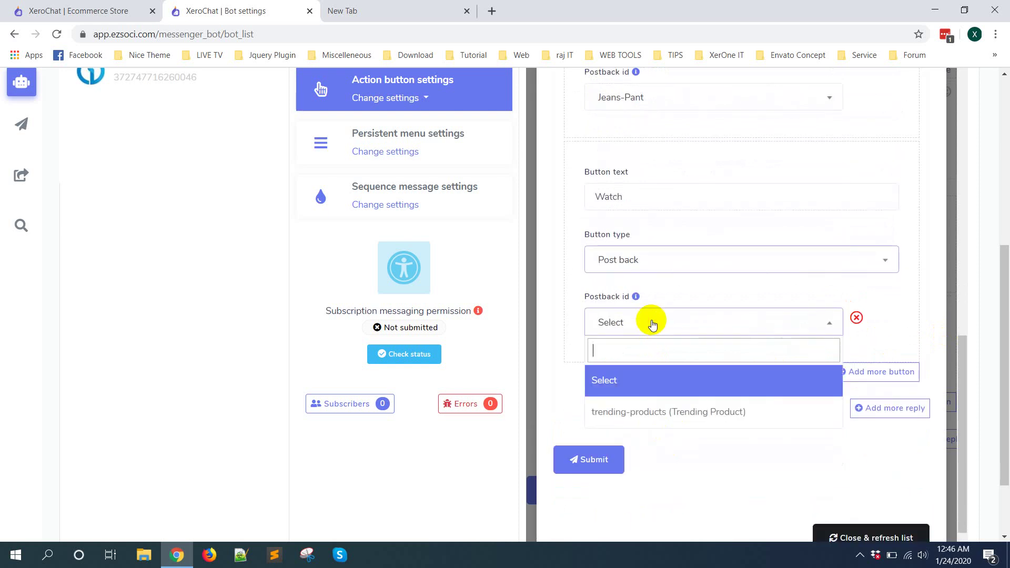
type("Watch")
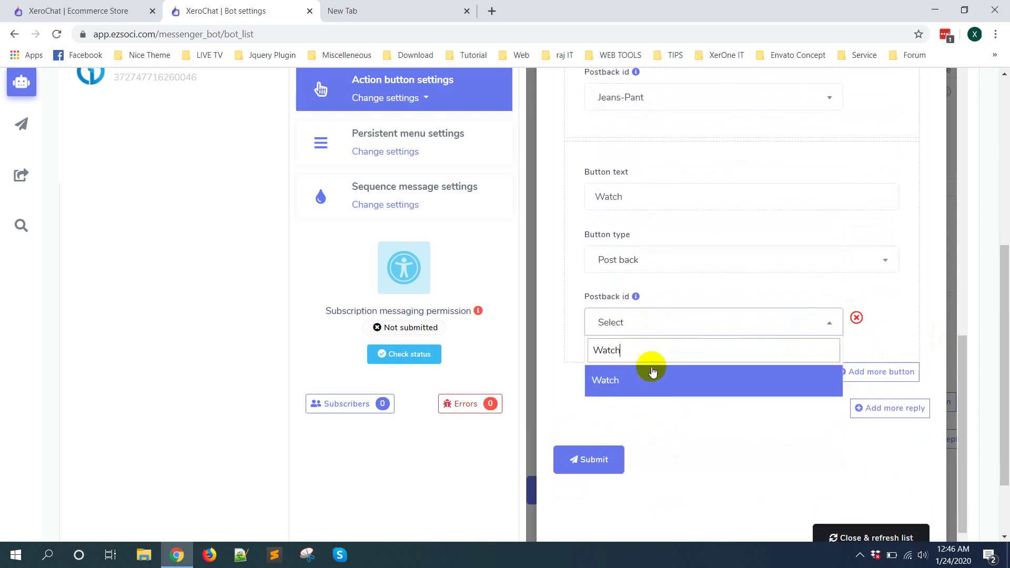
left_click(652, 379)
Add a 'Shoes' Post back button linked to the Shoes postback
left_click(875, 376)
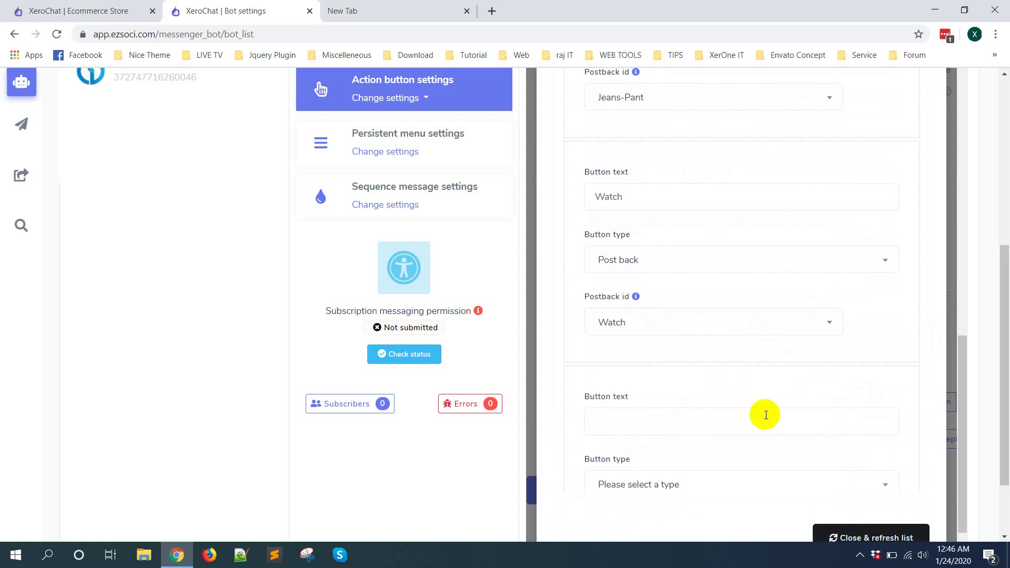
scroll(717, 399, "down", 2)
left_click(653, 354)
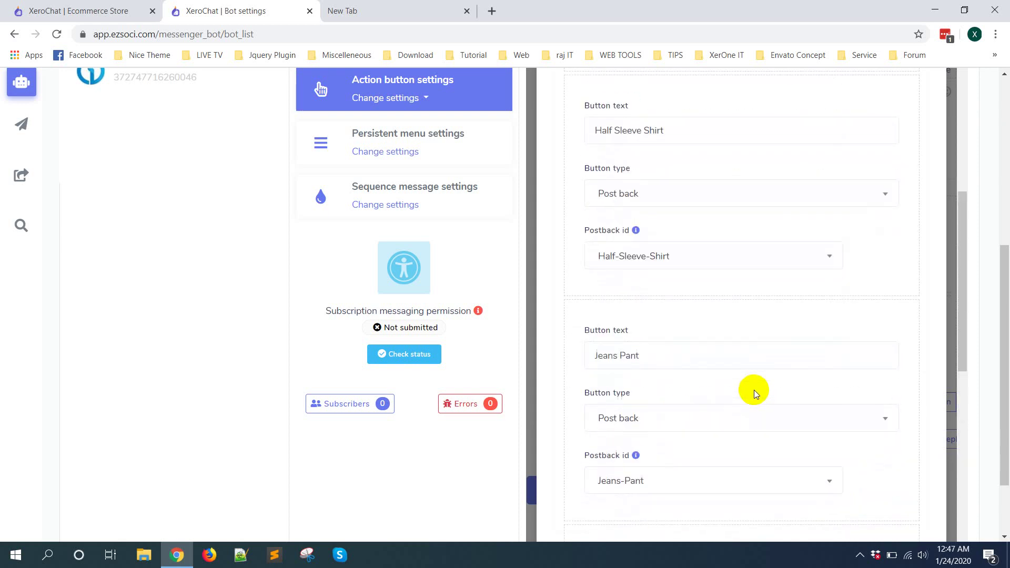
scroll(754, 391, "up", 8)
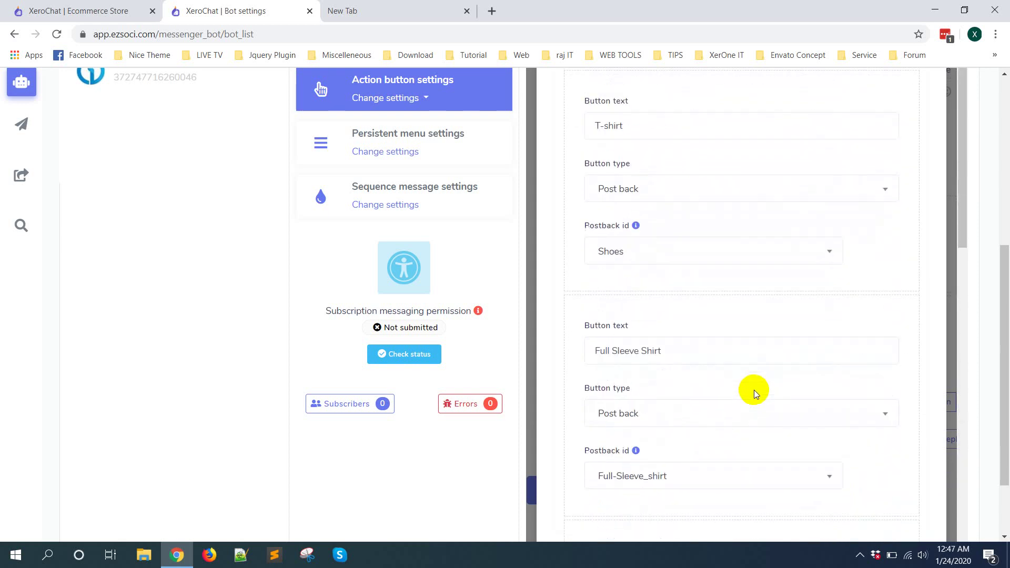
scroll(753, 390, "down", 15)
left_click(667, 288)
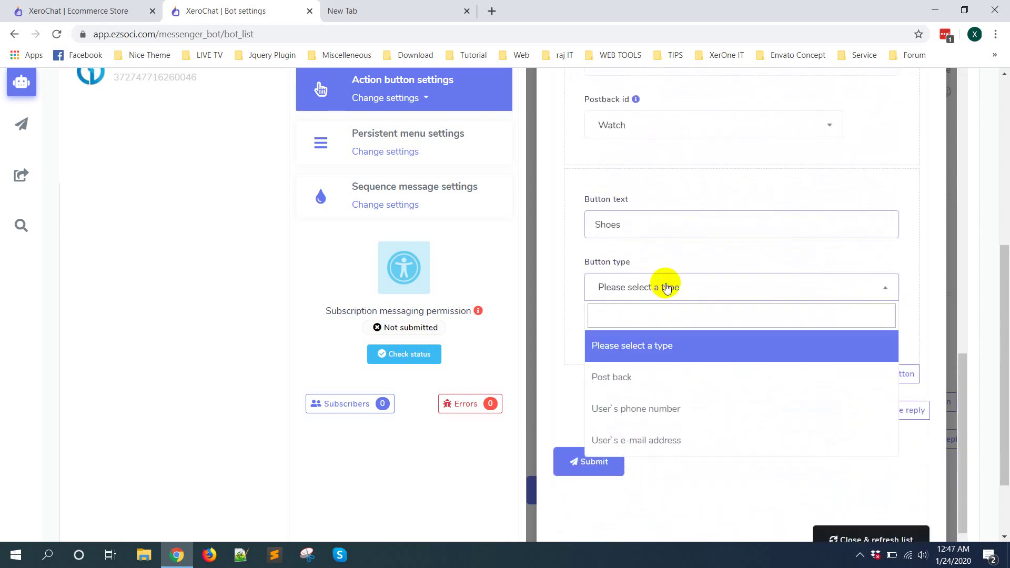
left_click(626, 376)
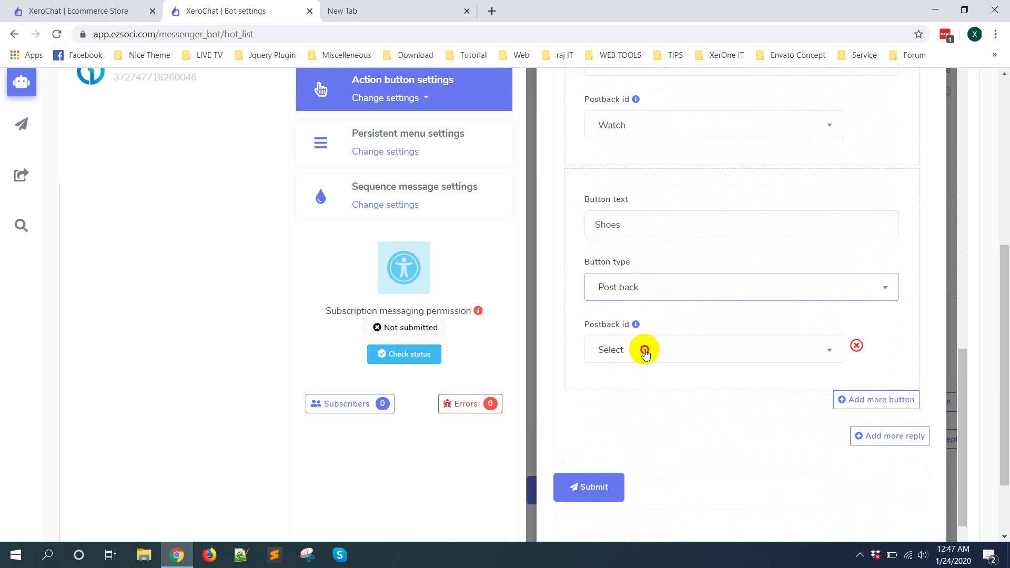
left_click(645, 351)
type("Shoes")
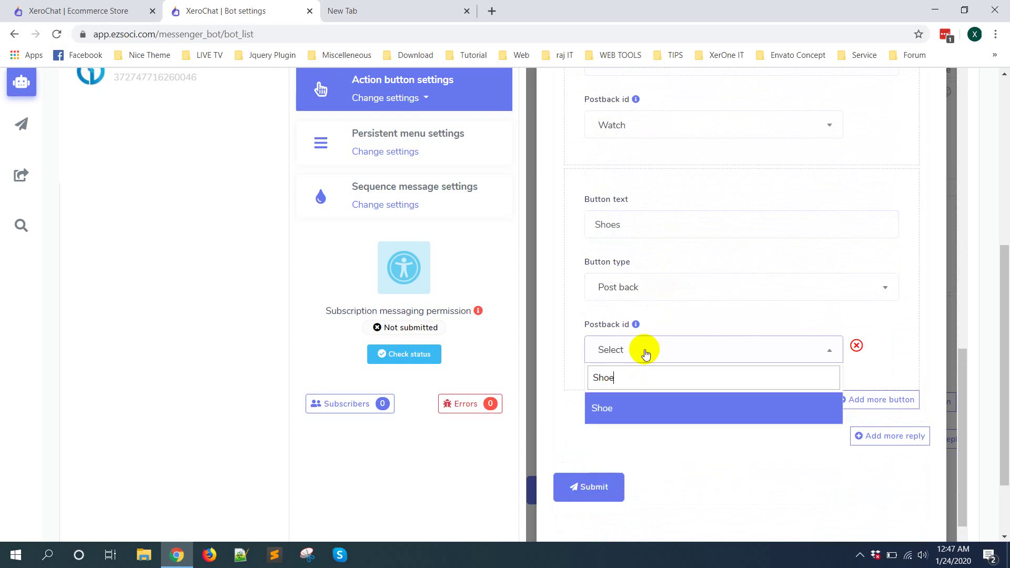
left_click(664, 414)
scroll(735, 458, "down", 1)
scroll(713, 409, "up", 4)
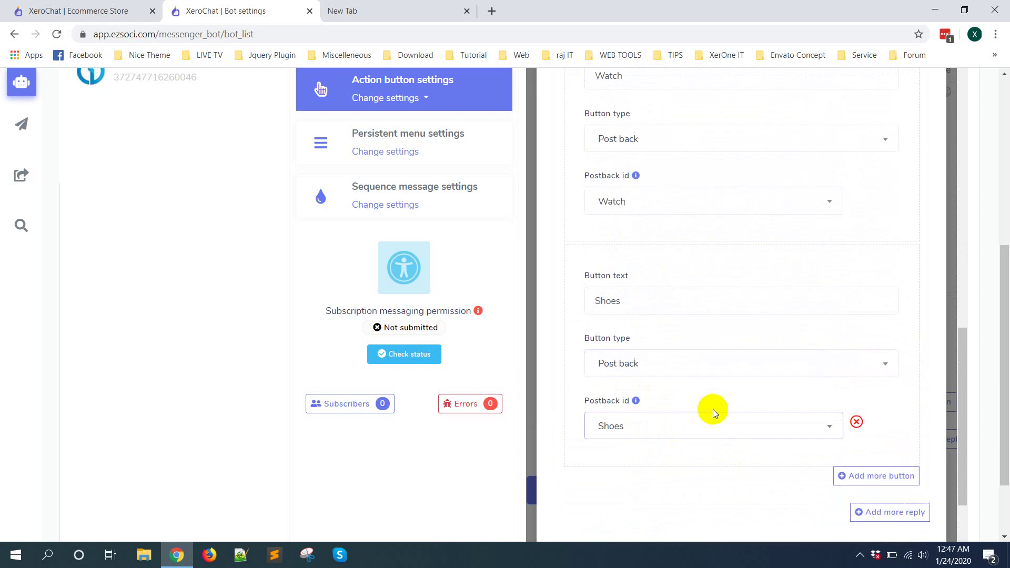
Save the Category Wise template and dismiss the 'Template has been created successfully' message
scroll(713, 409, "up", 7)
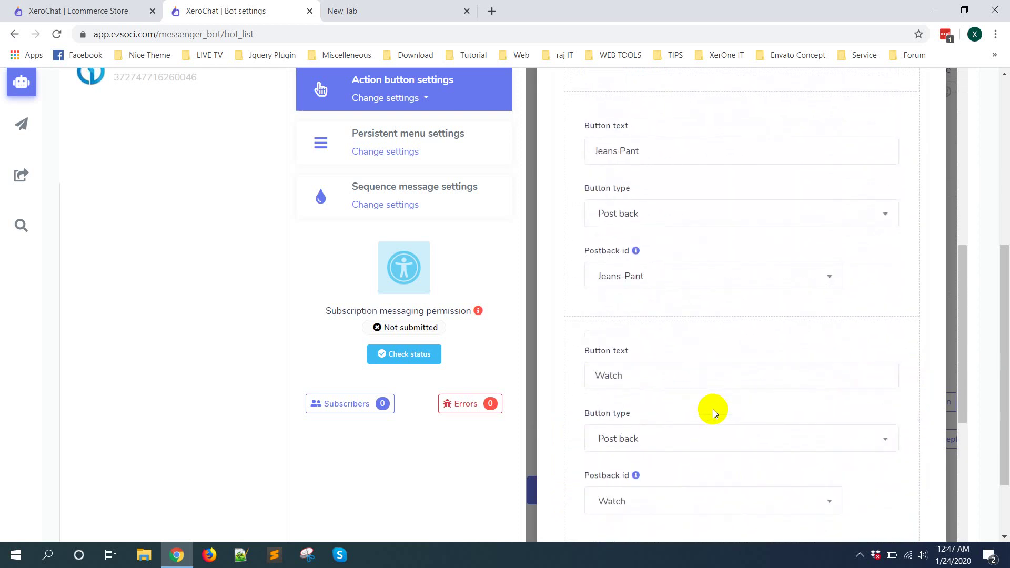
scroll(712, 409, "up", 18)
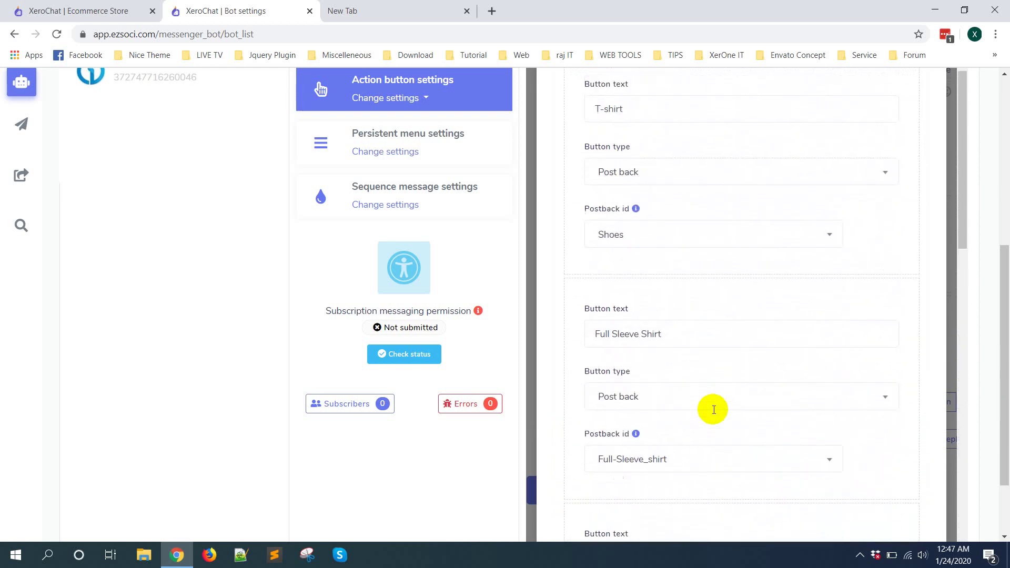
scroll(713, 409, "up", 4)
scroll(779, 377, "down", 15)
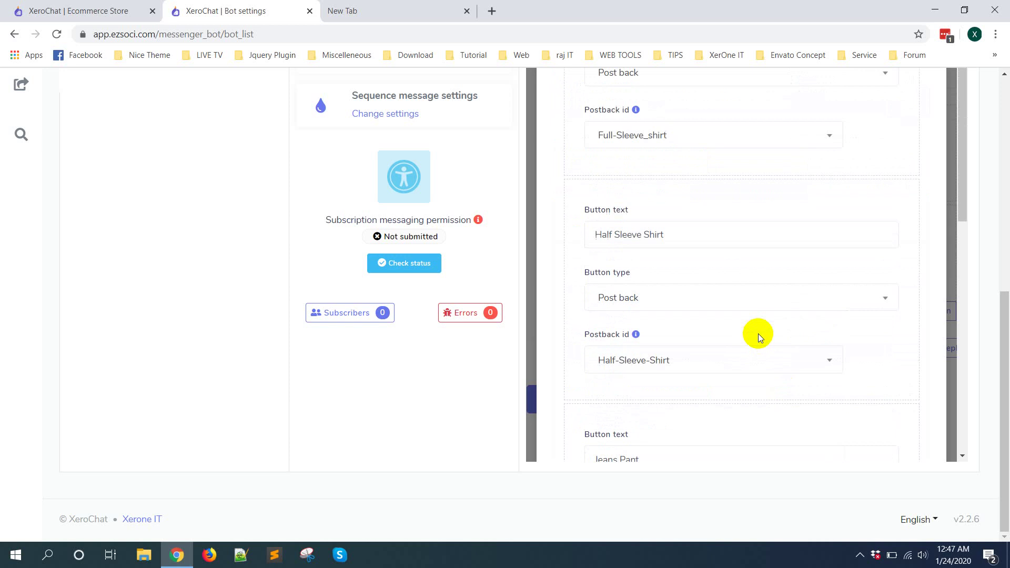
scroll(769, 328, "down", 7)
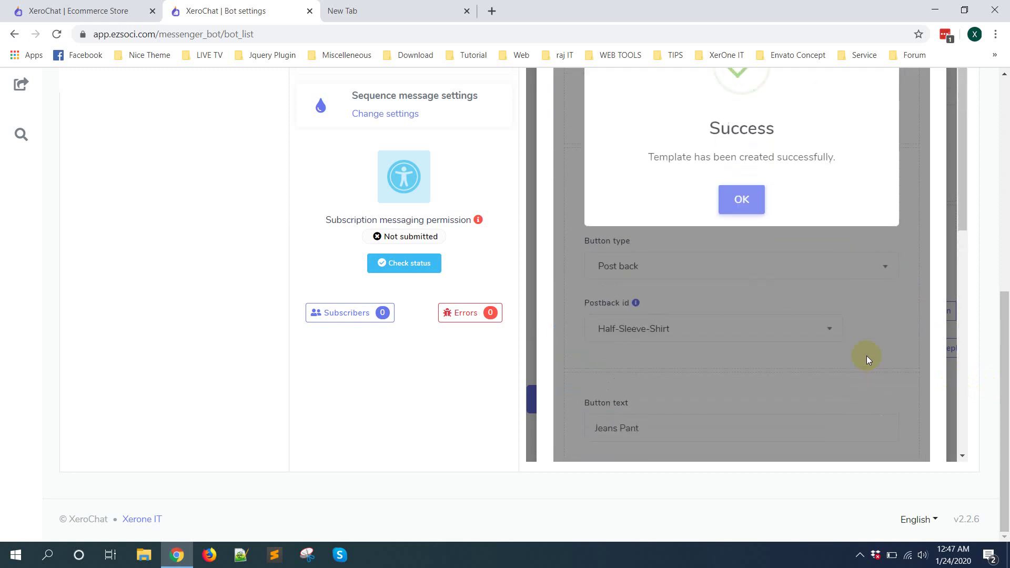
left_click(741, 267)
scroll(824, 289, "down", 10)
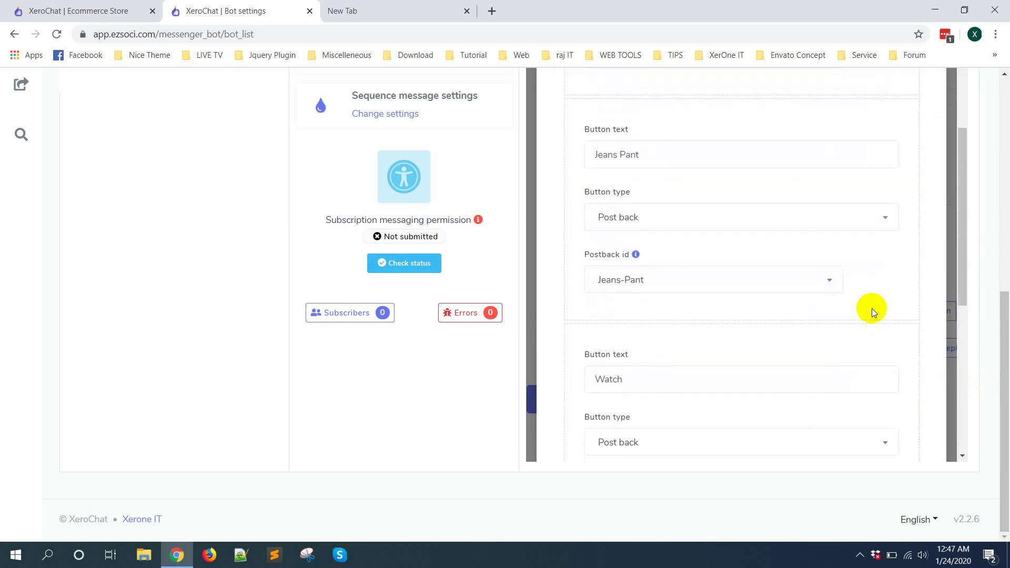
Add a third get-started button labelled 'Our Store' with type Webview [full]
left_click(876, 419)
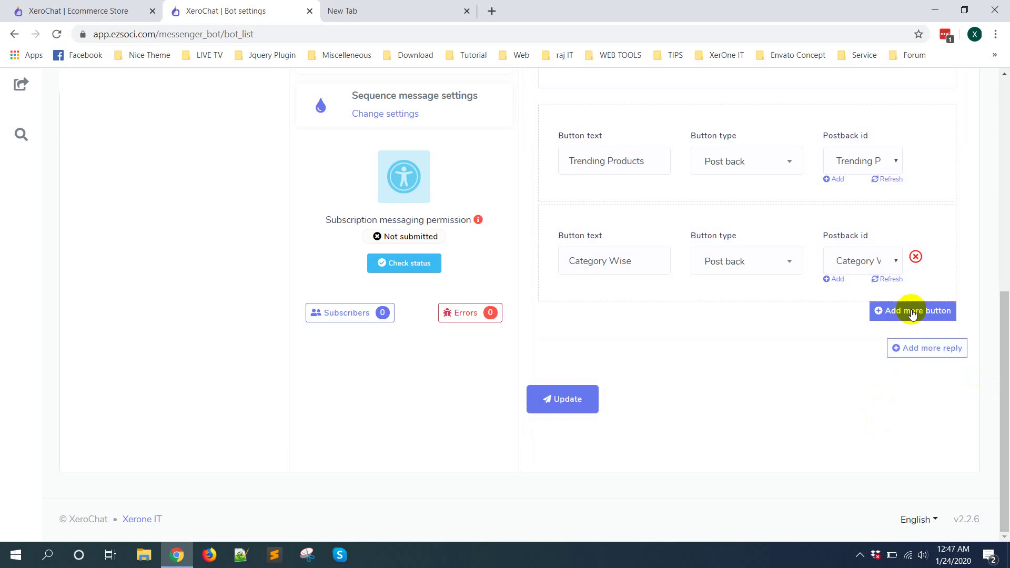
left_click(869, 322)
left_click(599, 361)
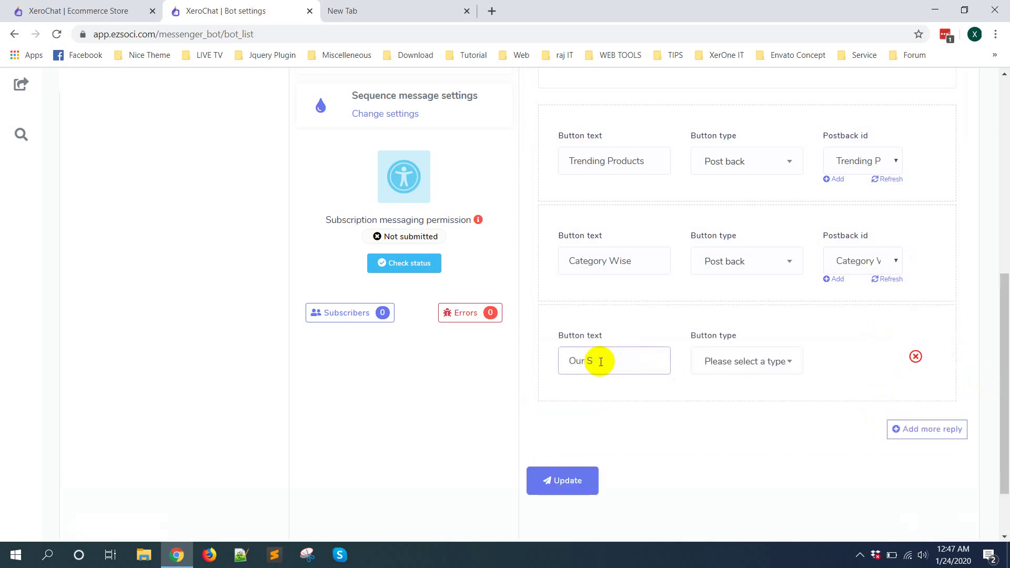
left_click(766, 358)
scroll(743, 487, "down", 1)
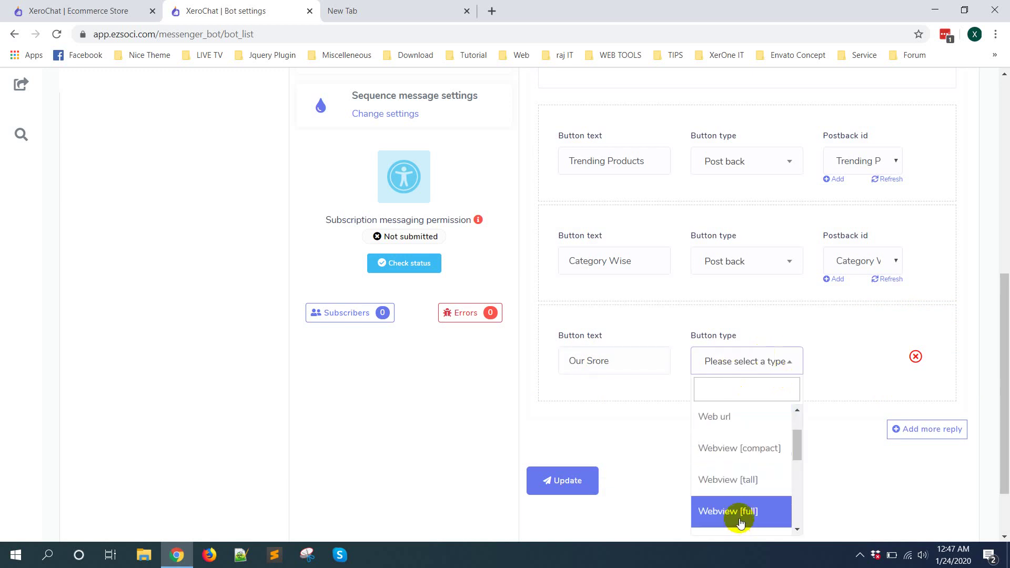
left_click(752, 519)
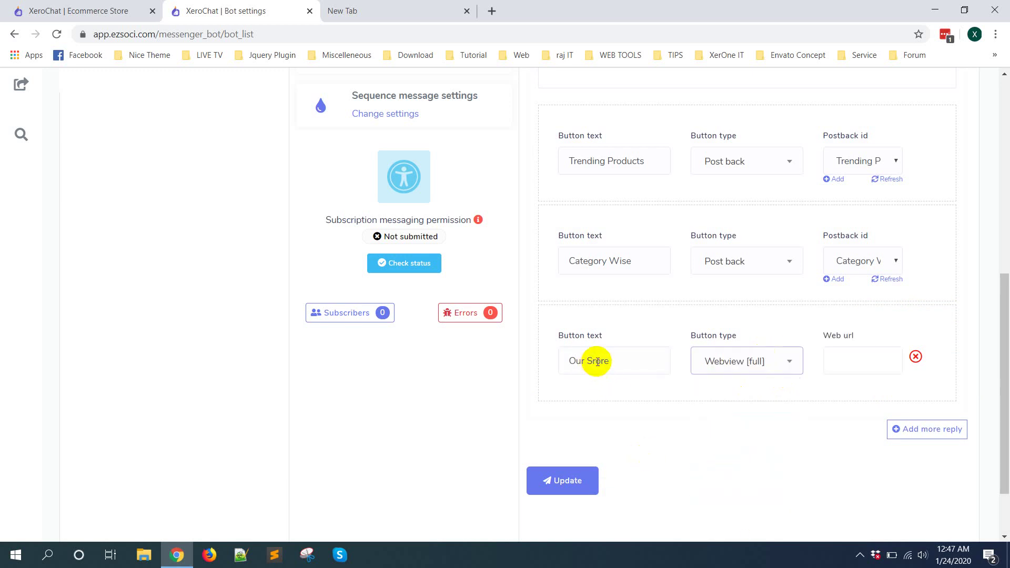
left_click(597, 361)
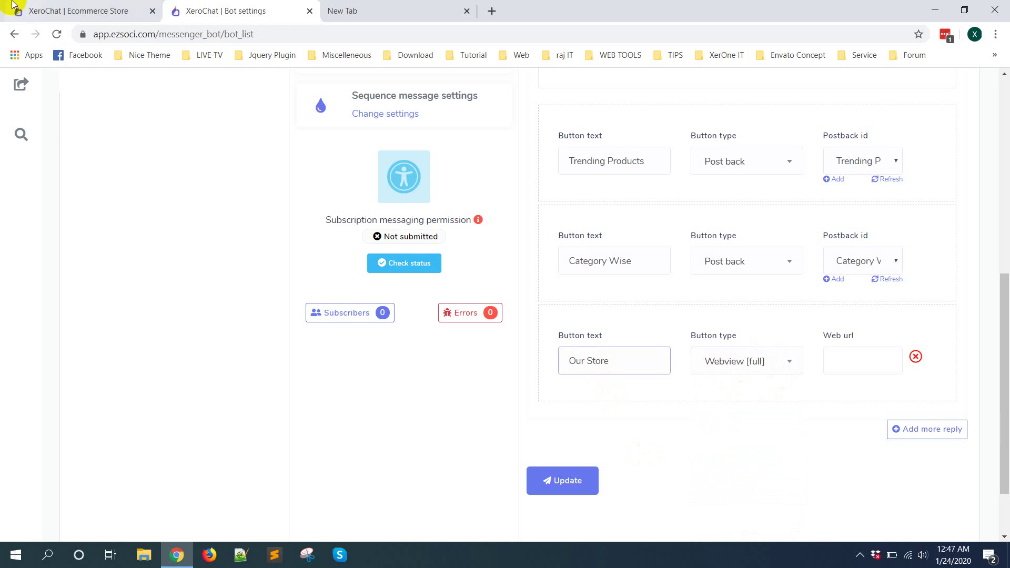
Copy the store page address from the Ecommerce Store page for the web url
left_click(44, 12)
scroll(584, 303, "up", 10)
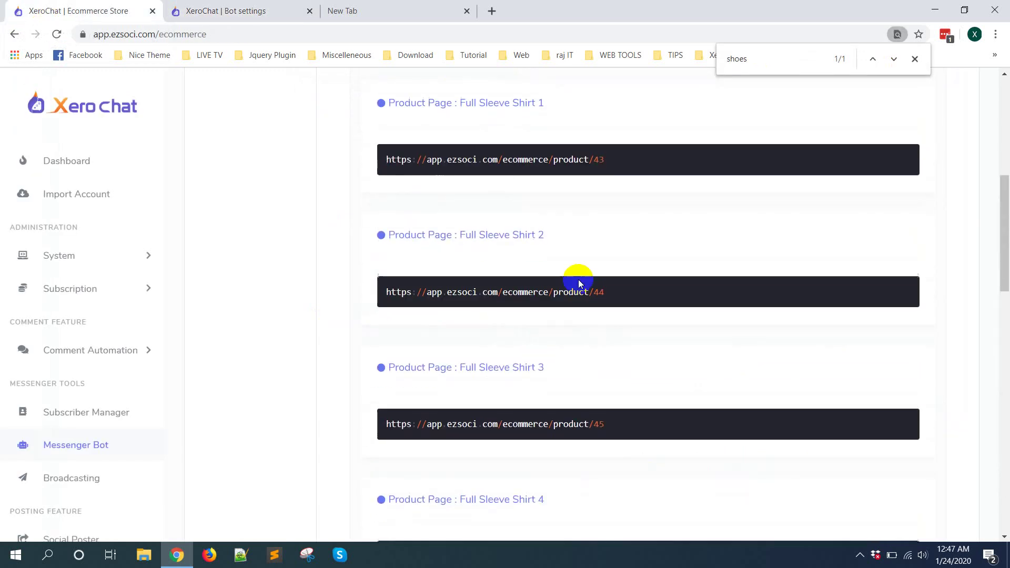
left_click(387, 314)
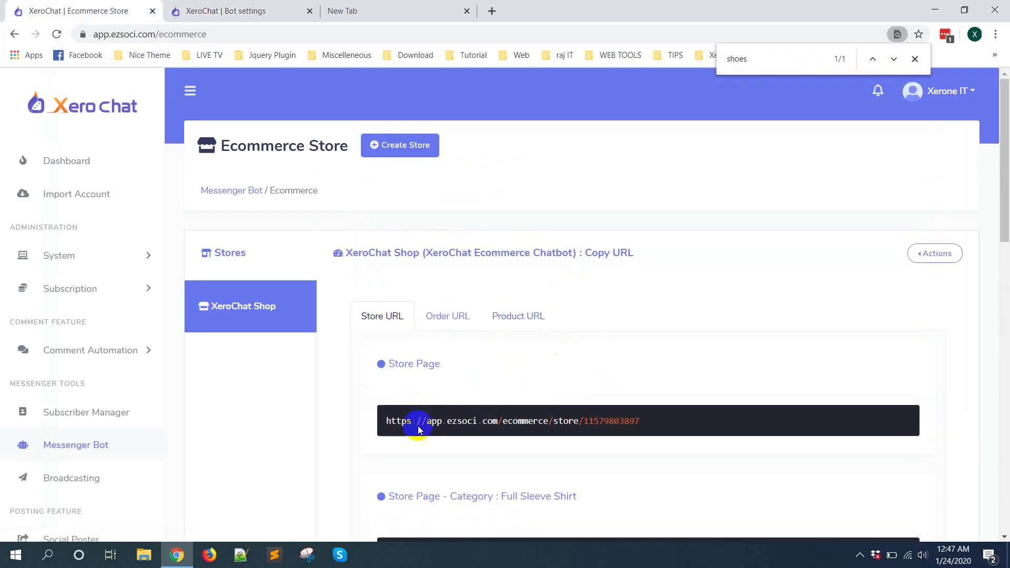
left_click(899, 418)
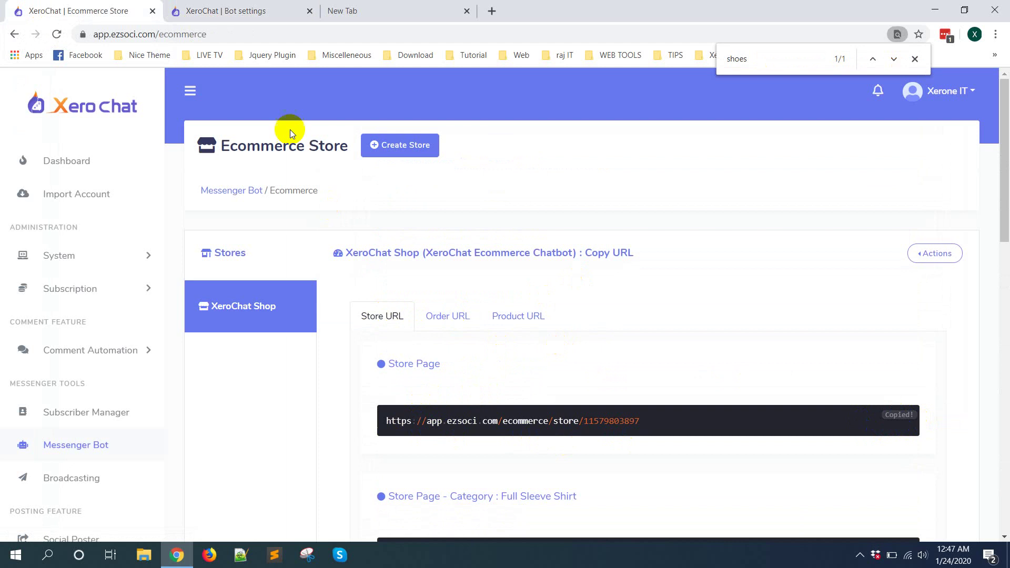
left_click(235, 10)
left_click(834, 359)
Paste the store address as the Our Store web url, then Update and confirm the bot settings
key("ctrl+v")
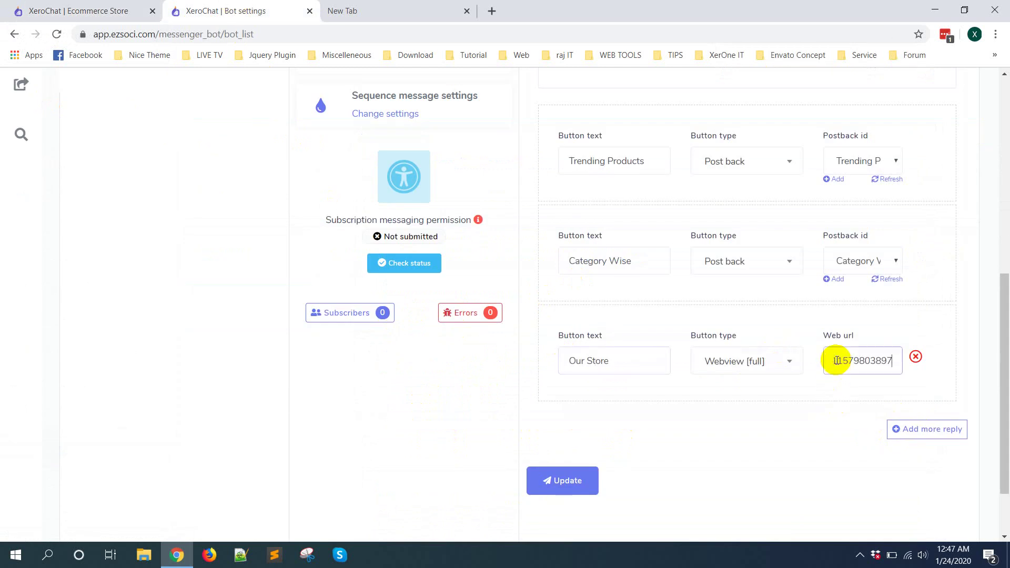
left_click(567, 485)
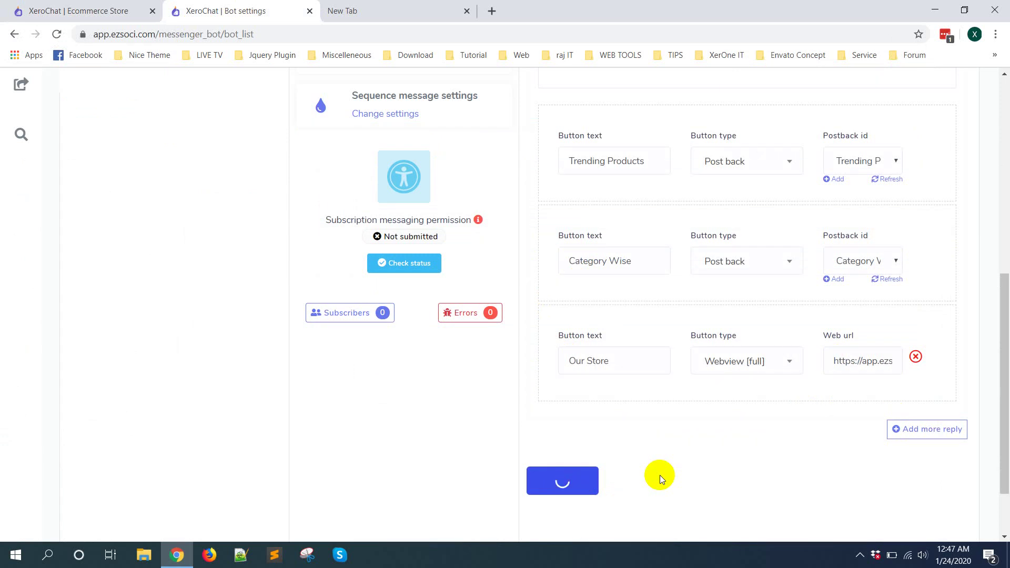
scroll(660, 475, "up", 1)
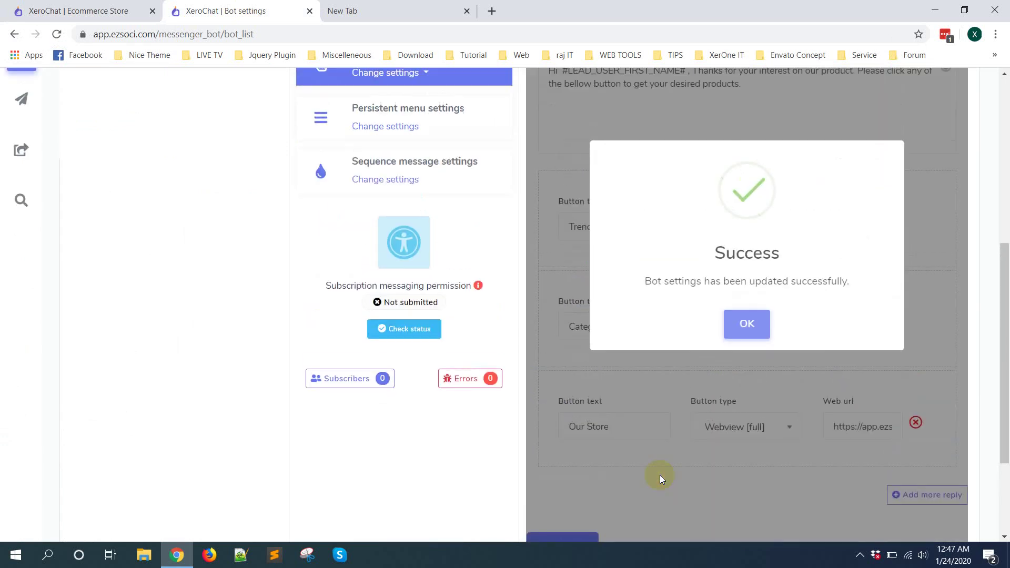
left_click(738, 326)
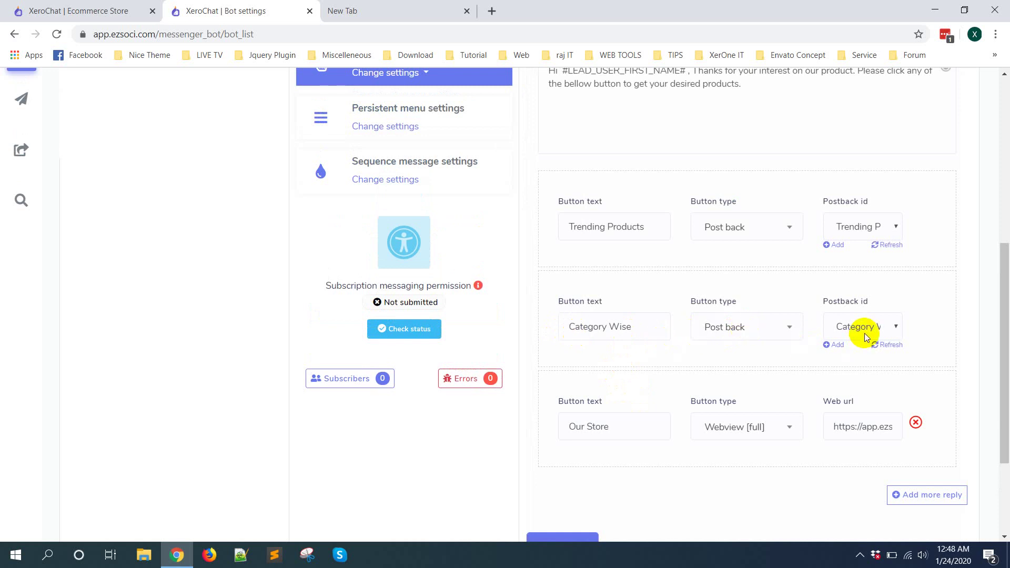
scroll(155, 314, "up", 7)
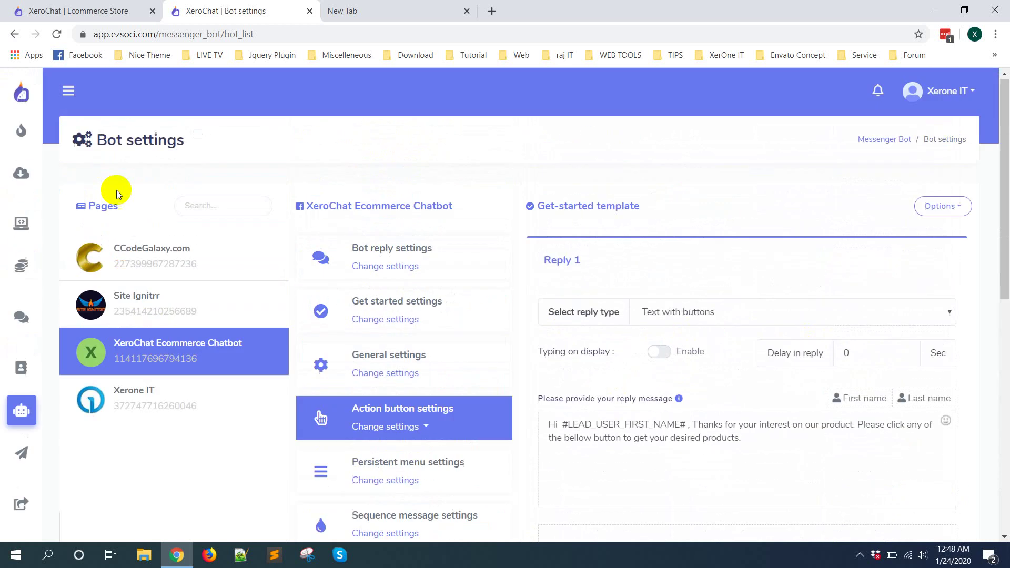
Open Messenger Bot in a new tab and go to the Post-back manager list
left_click(72, 95)
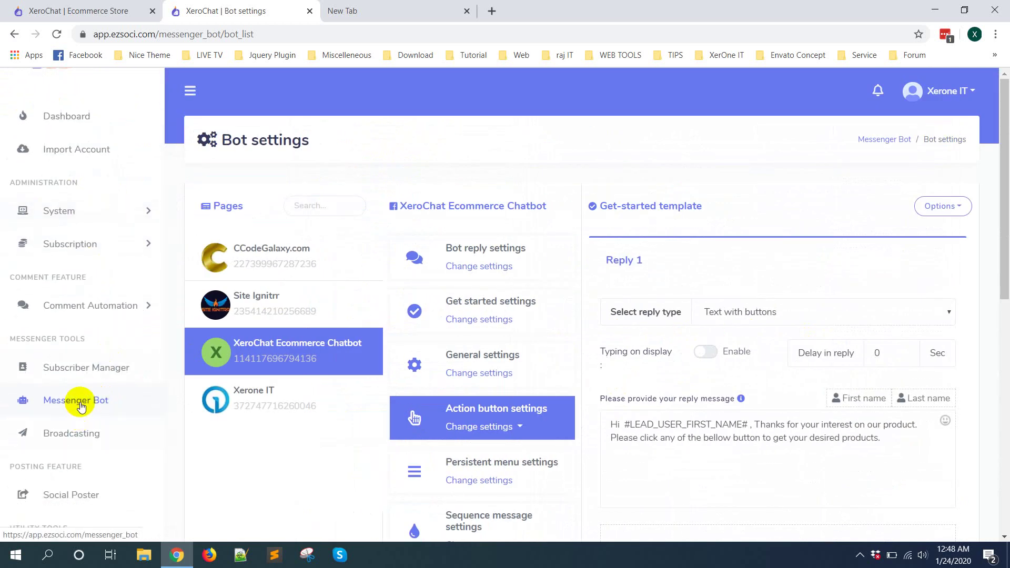
middle_click(97, 404)
left_click(384, 15)
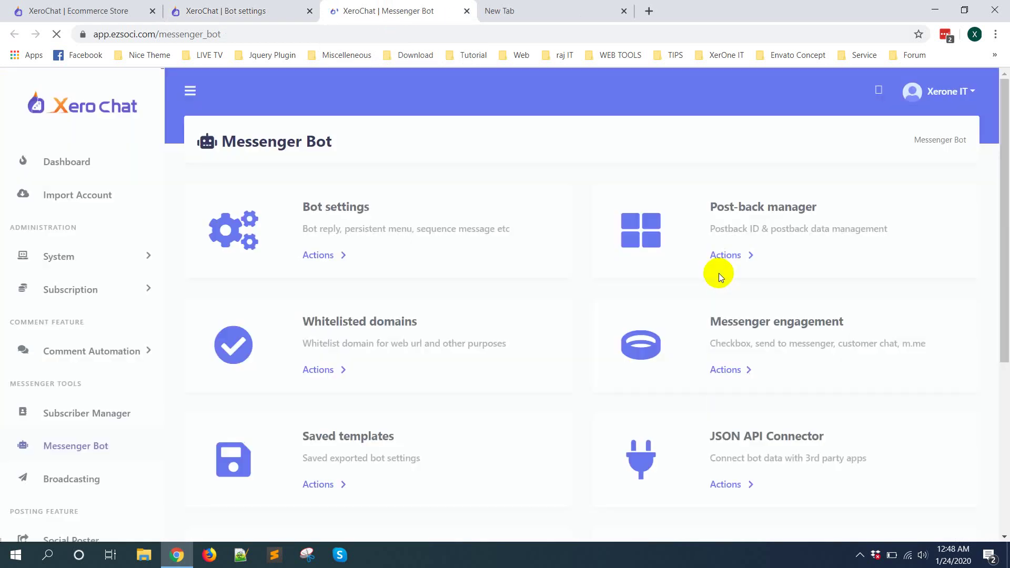
left_click(732, 256)
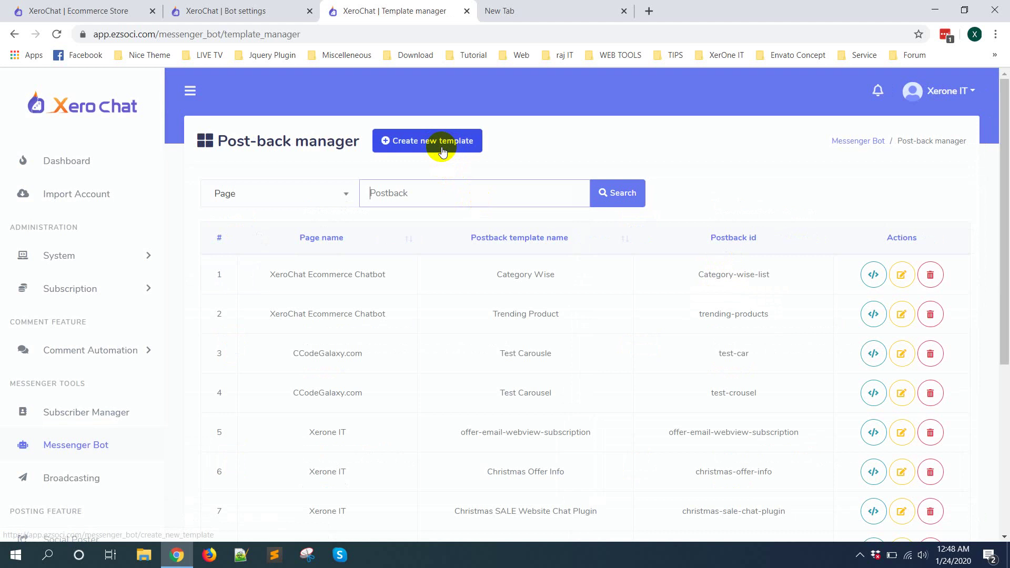
Start a new postback template for the XeroChat Ecommerce Chatbot page
left_click(440, 140)
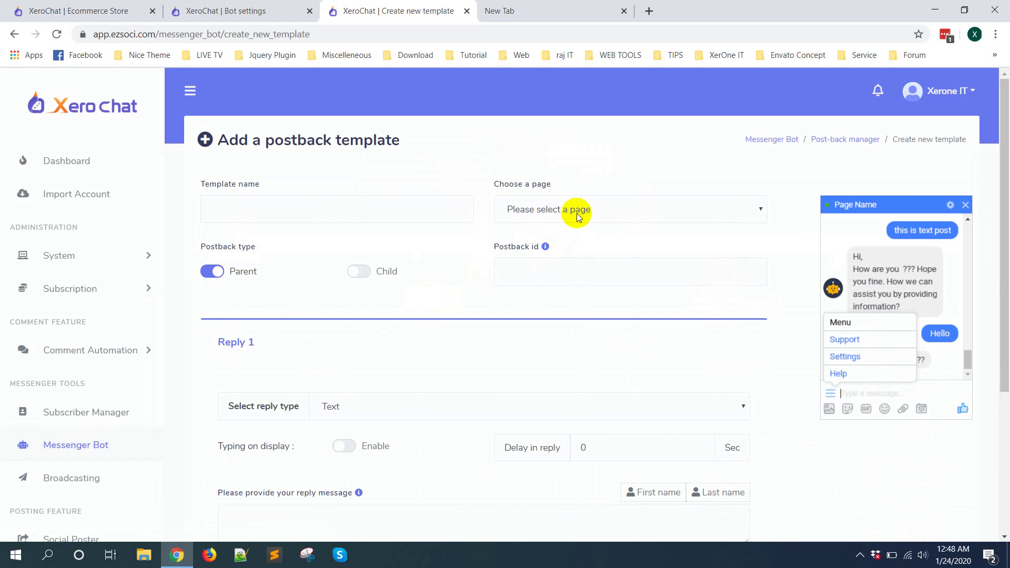
left_click(370, 213)
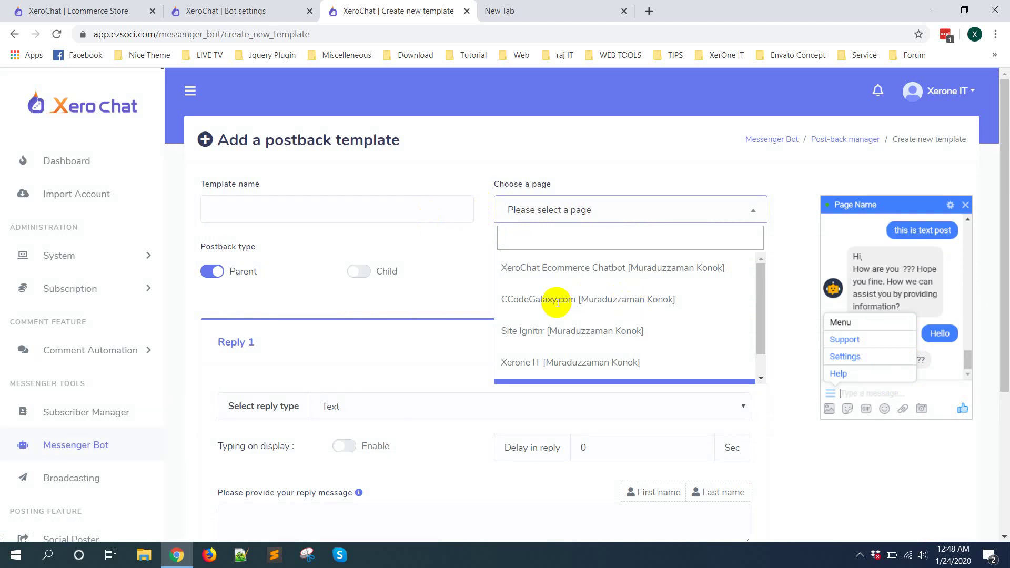
left_click(860, 555)
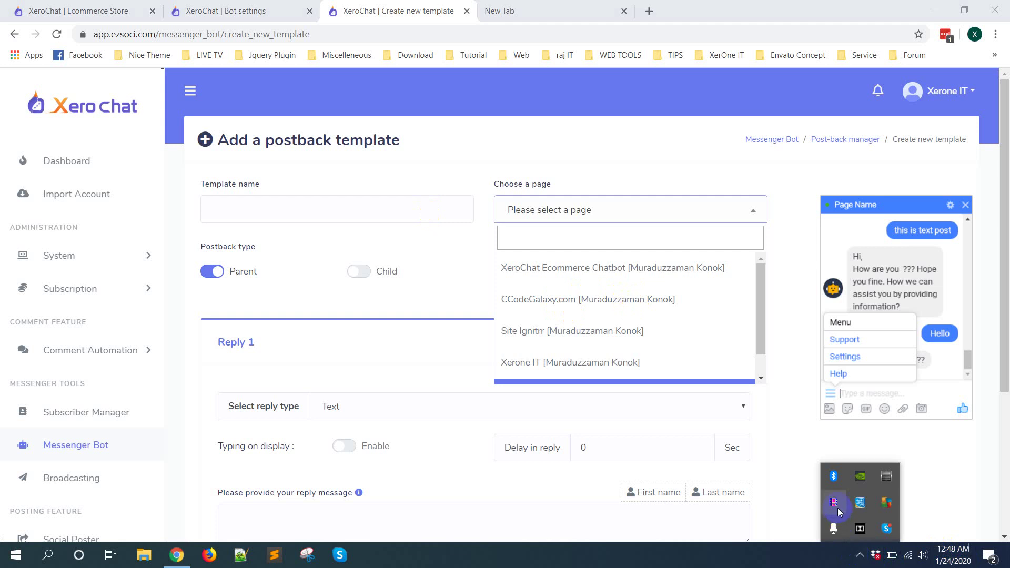
left_click(834, 503)
scroll(384, 140, "down", 1)
left_click(361, 136)
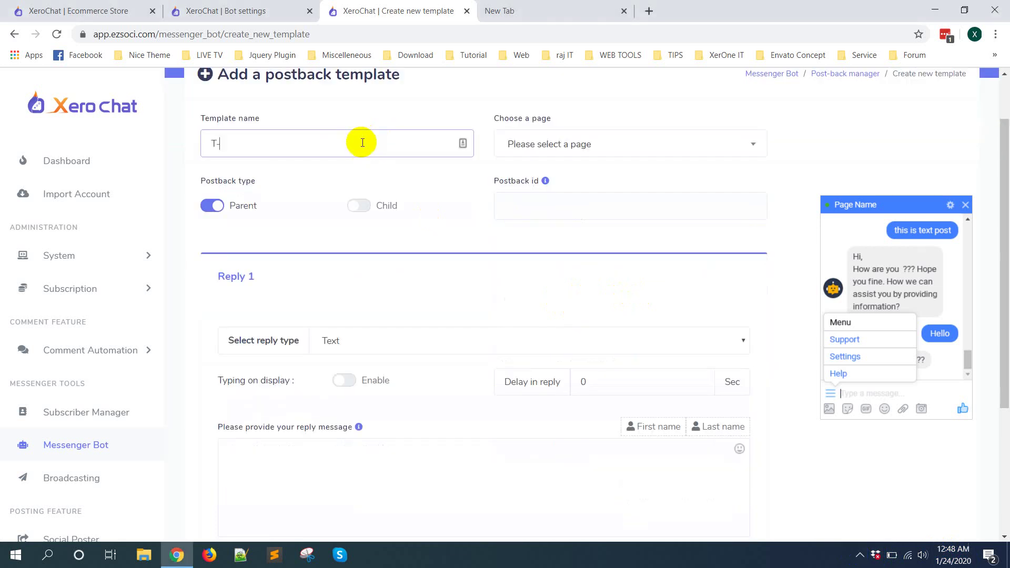
left_click(538, 147)
scroll(605, 253, "up", 1)
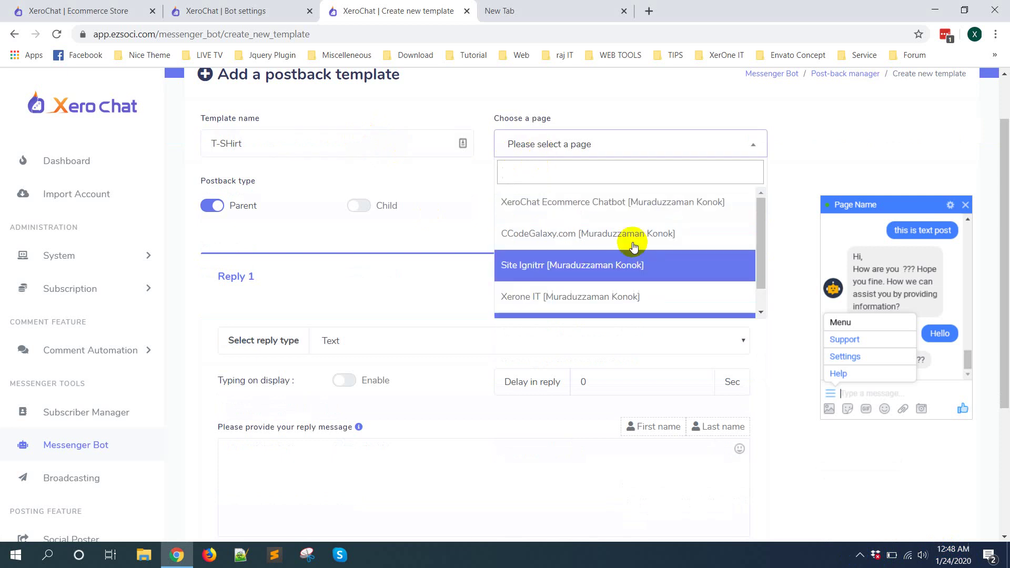
left_click(596, 206)
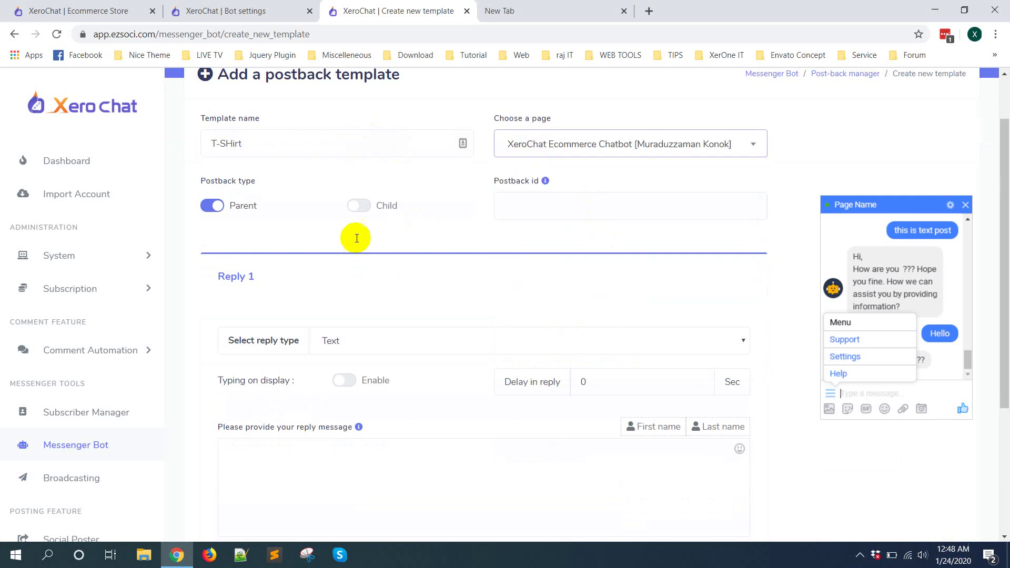
Make the template a child postback under T-Shirt (Category Wise)
left_click(361, 206)
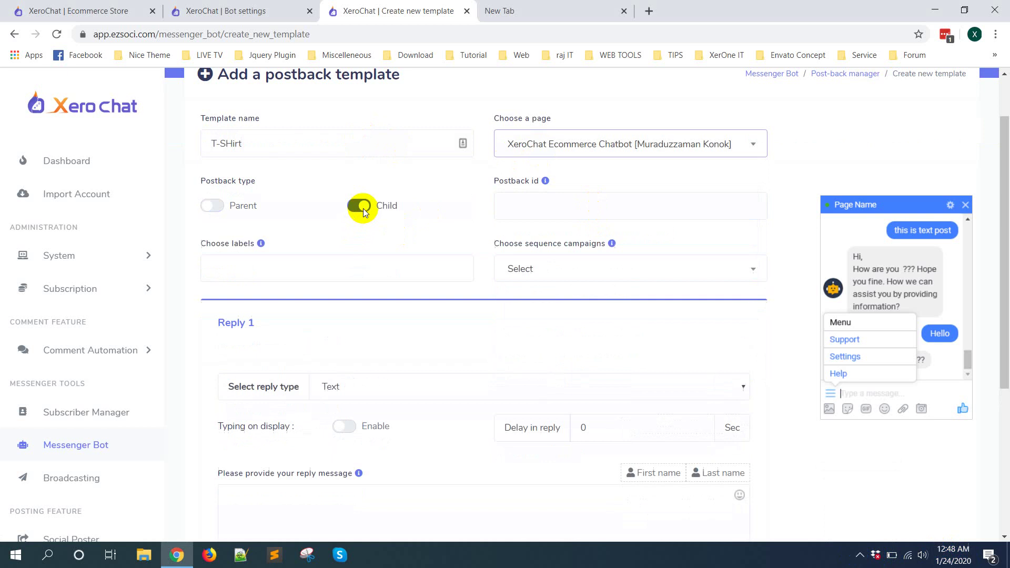
left_click(559, 214)
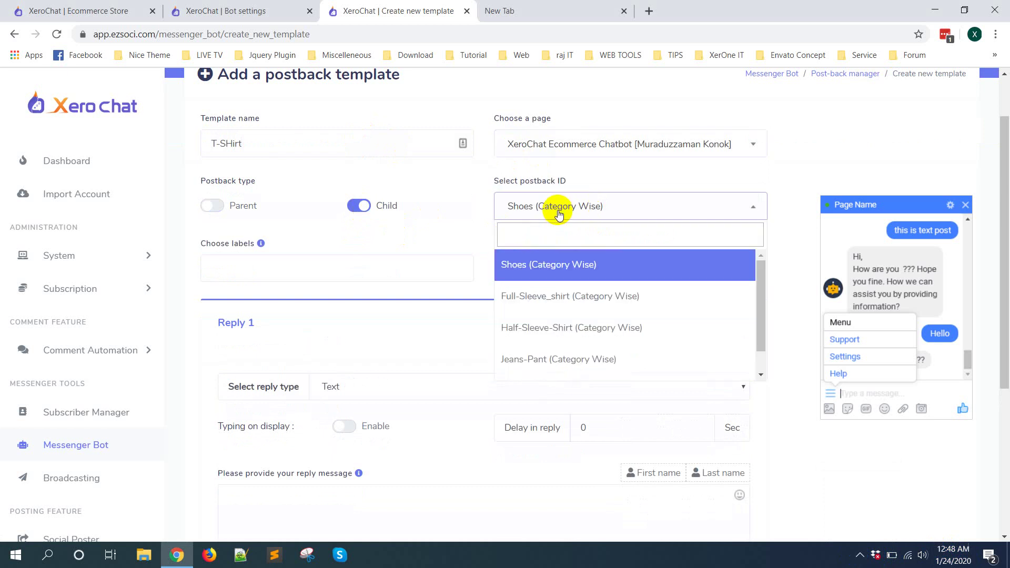
scroll(635, 335, "down", 1)
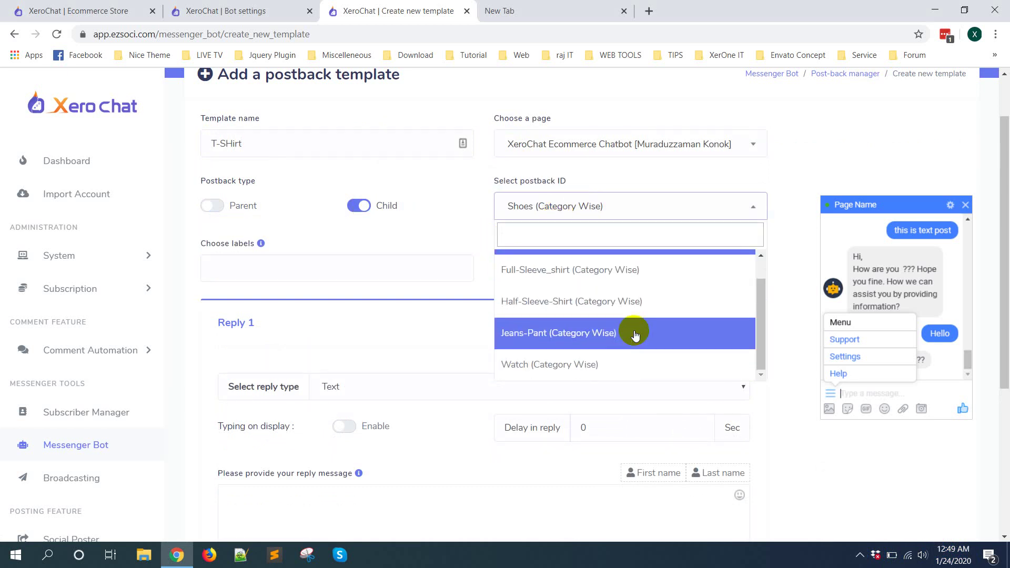
scroll(579, 316, "up", 1)
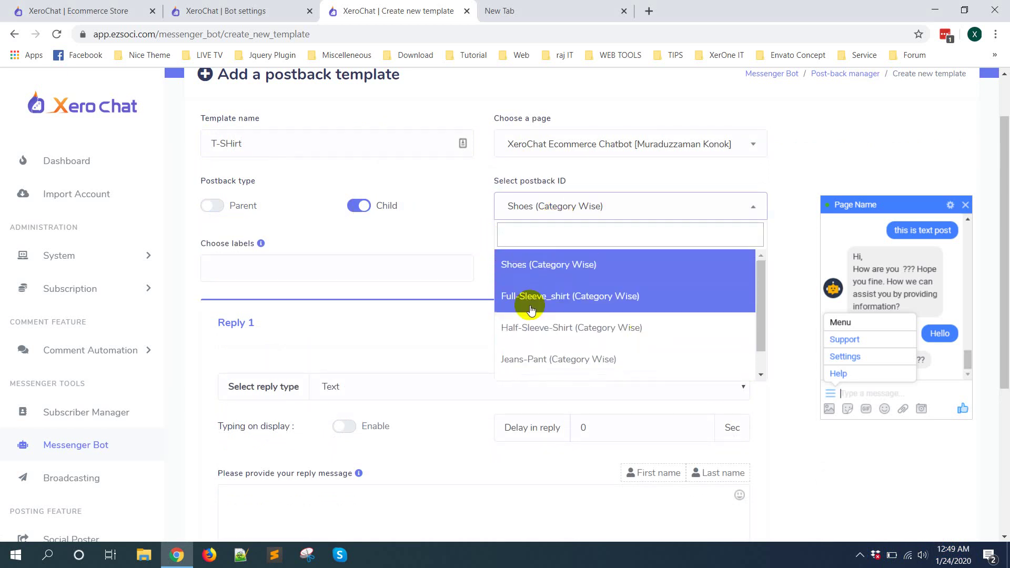
scroll(595, 368, "down", 1)
scroll(614, 356, "up", 1)
scroll(614, 357, "up", 1)
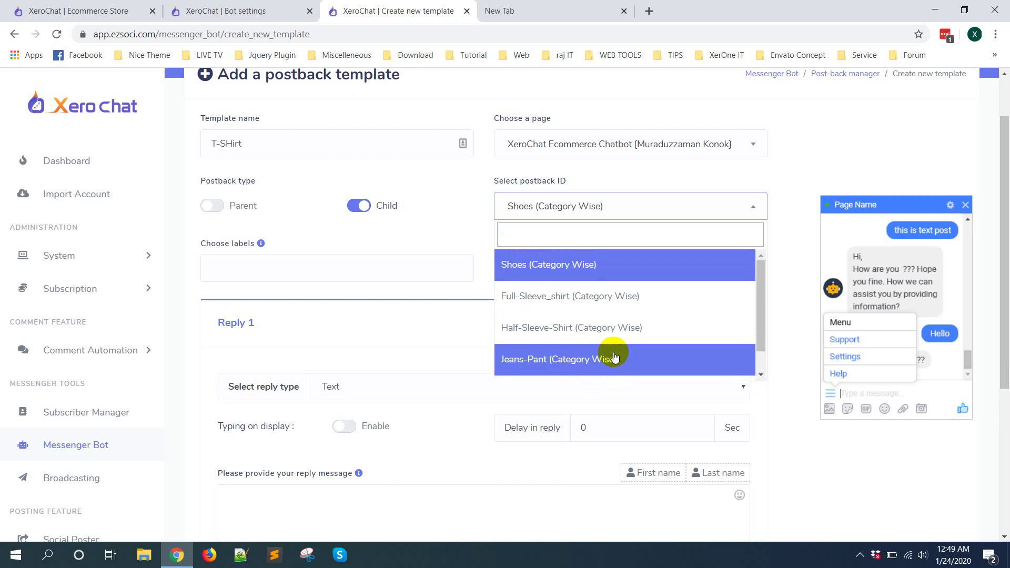
scroll(615, 357, "down", 1)
scroll(614, 357, "up", 1)
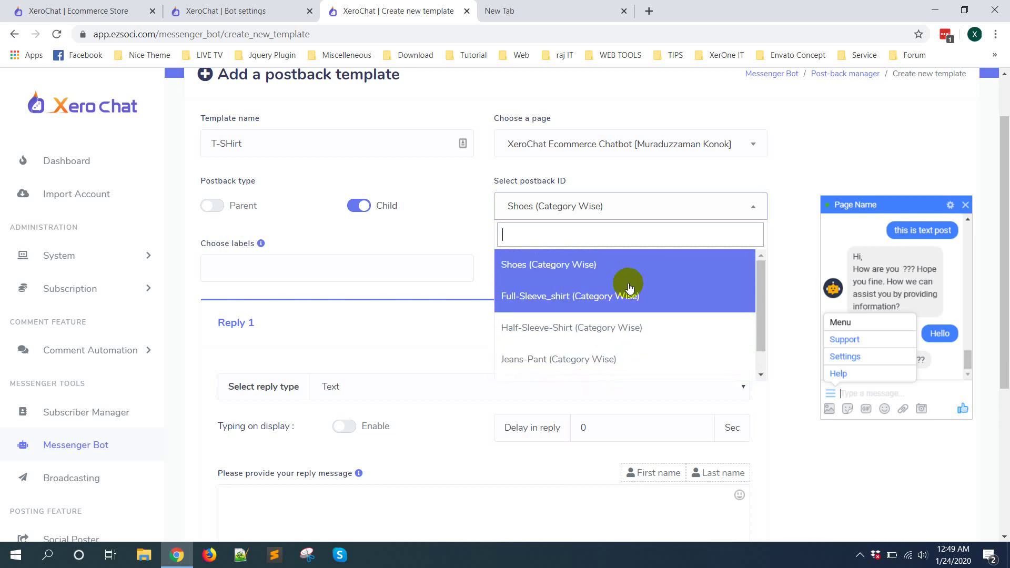
scroll(627, 288, "down", 1)
scroll(631, 295, "up", 1)
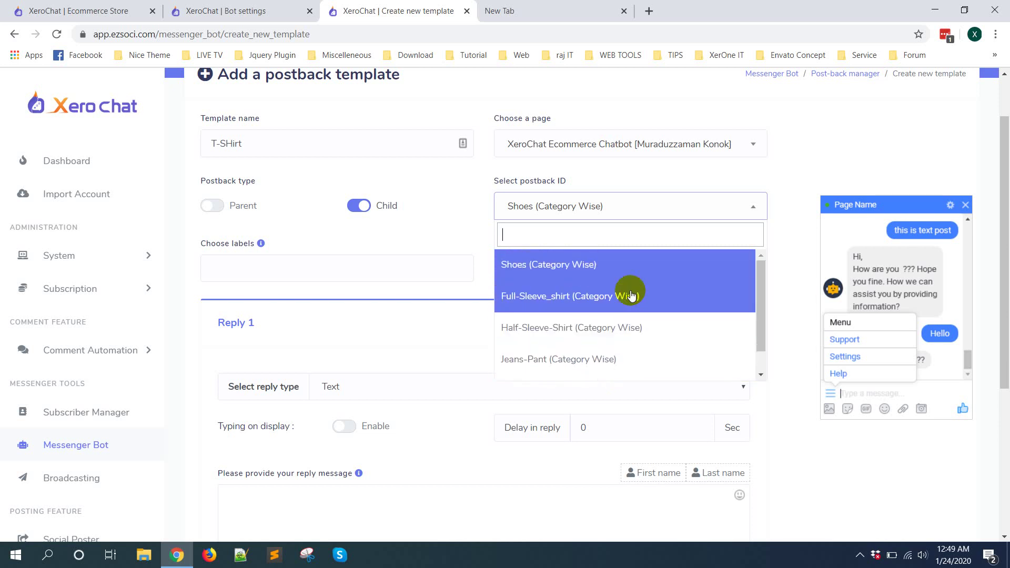
scroll(634, 305, "down", 1)
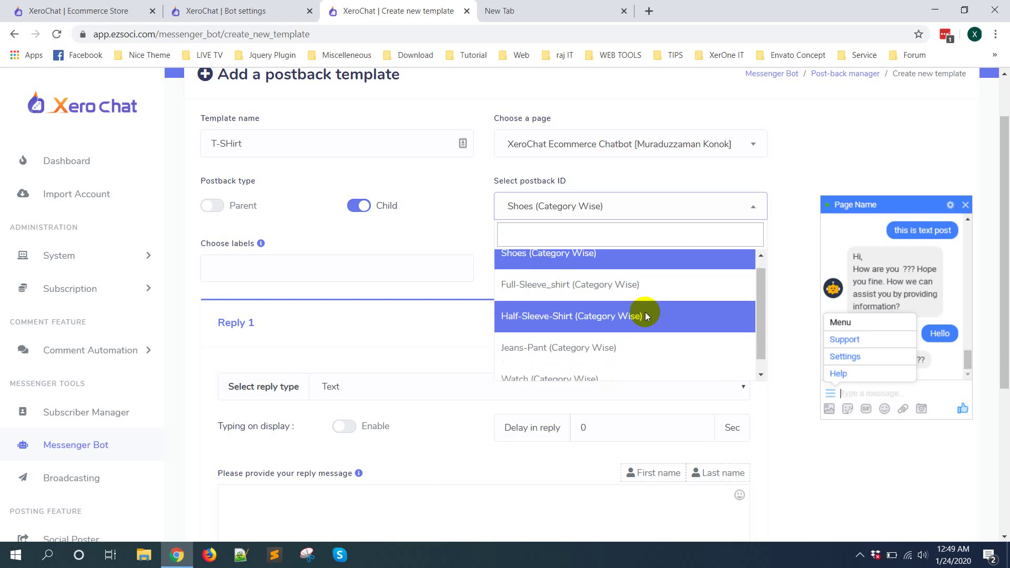
left_click(860, 555)
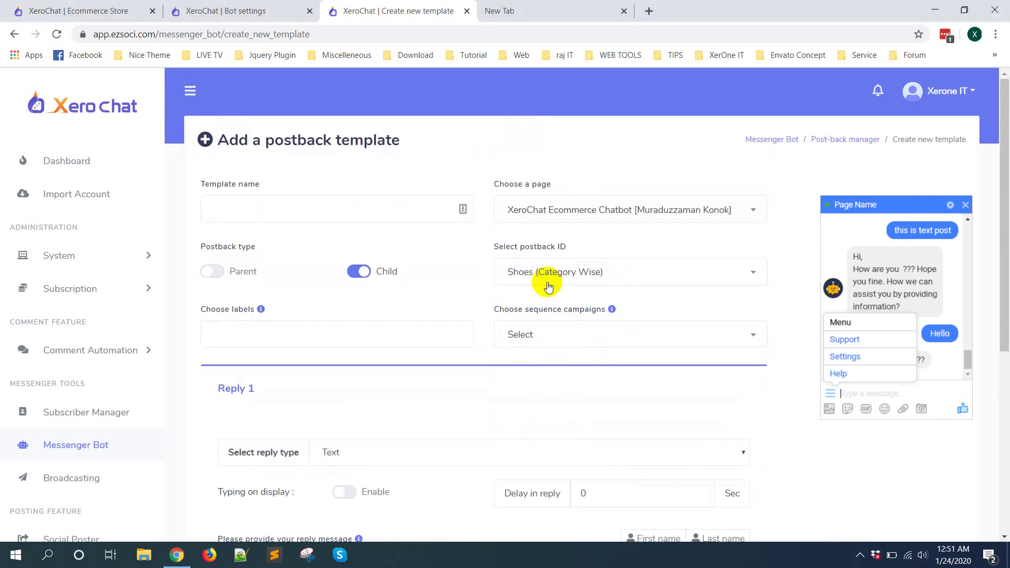
left_click(518, 272)
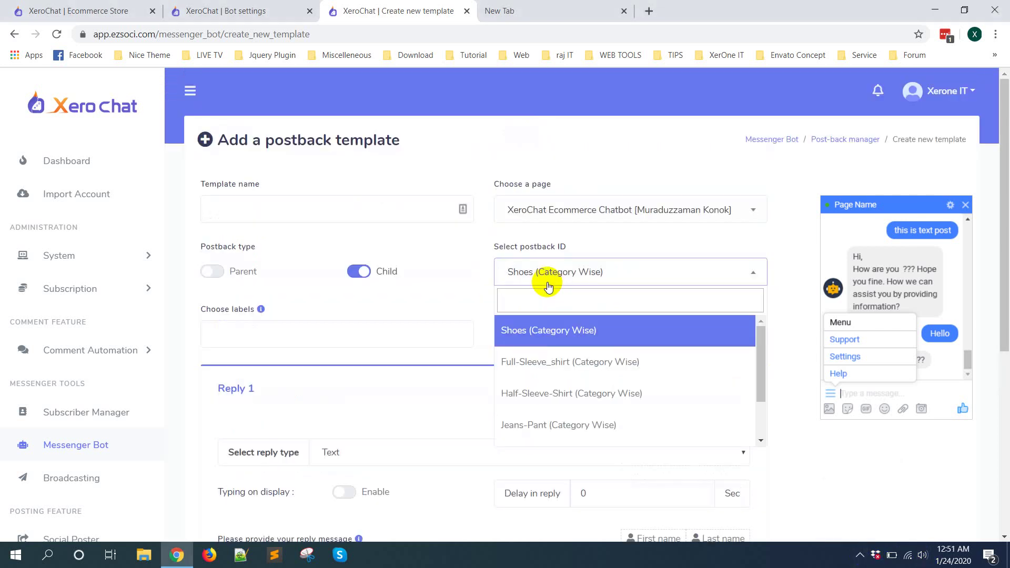
scroll(627, 392, "down", 3)
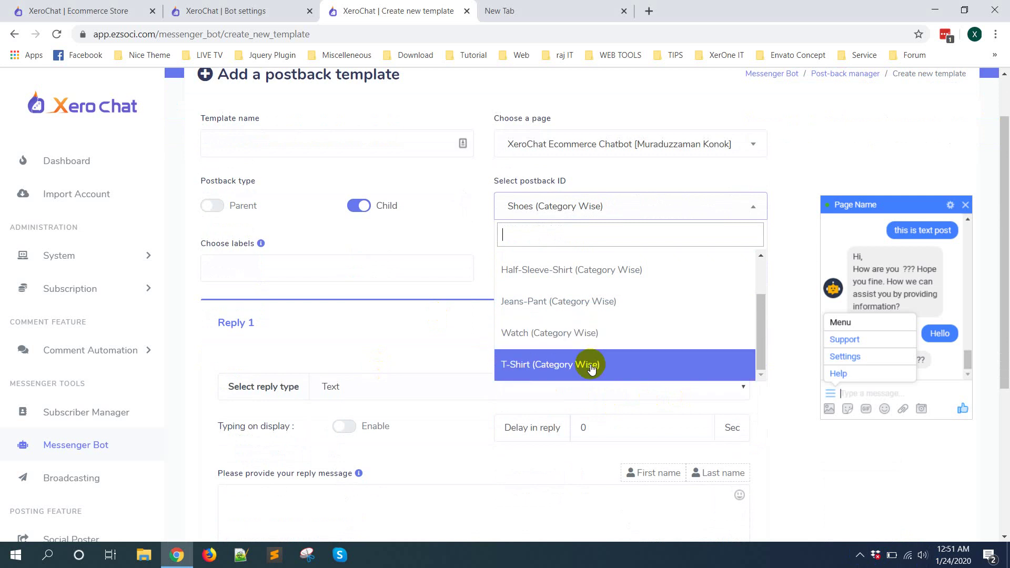
left_click(589, 365)
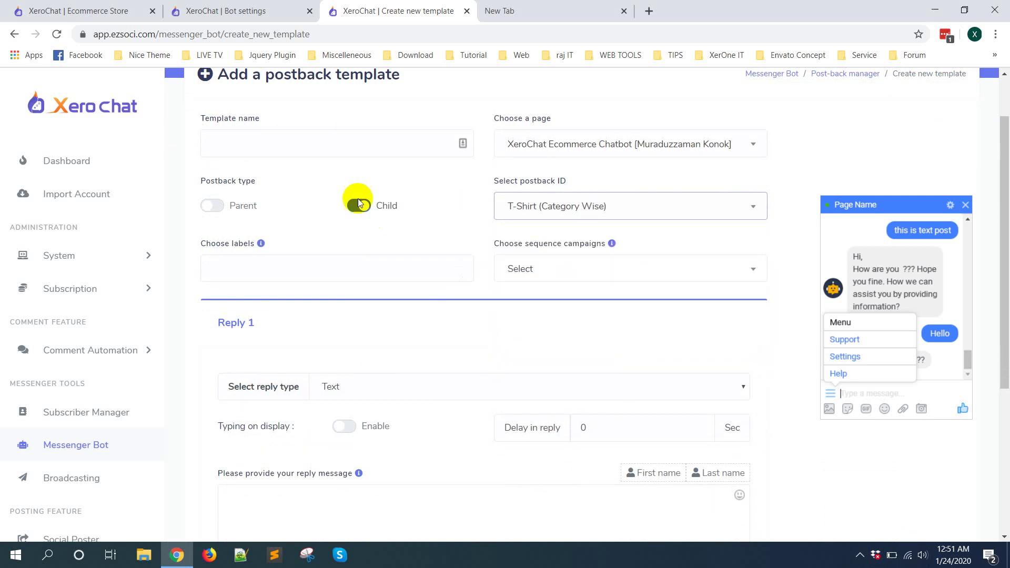
Name the template 'T-Shirt'
left_click(350, 151)
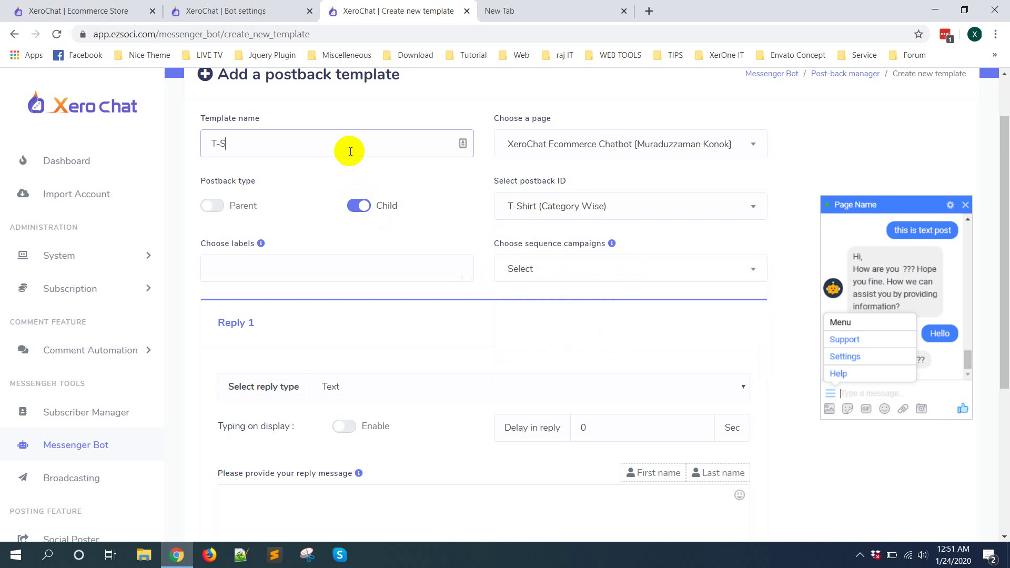
type("T-Shirt")
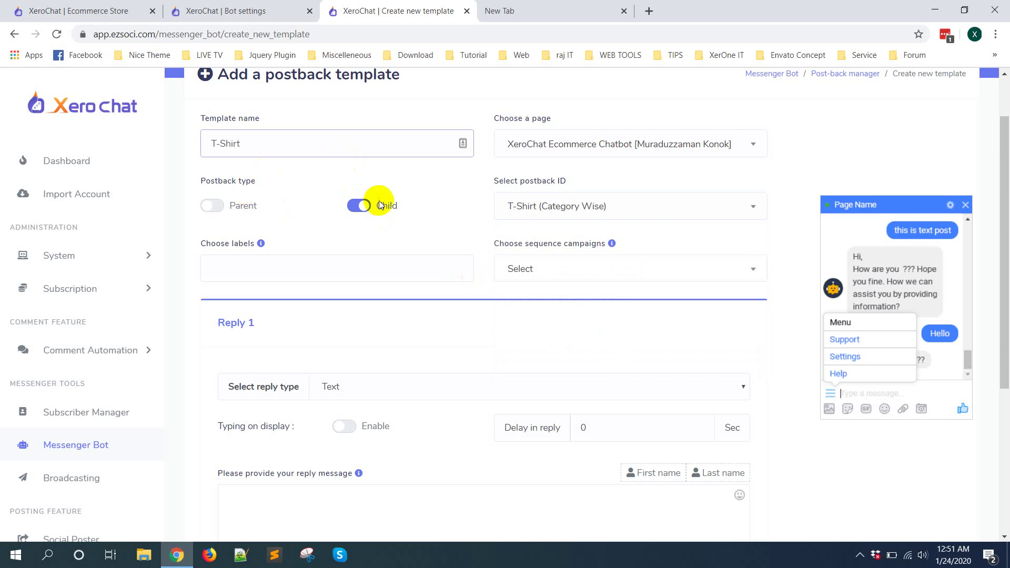
scroll(335, 352, "down", 2)
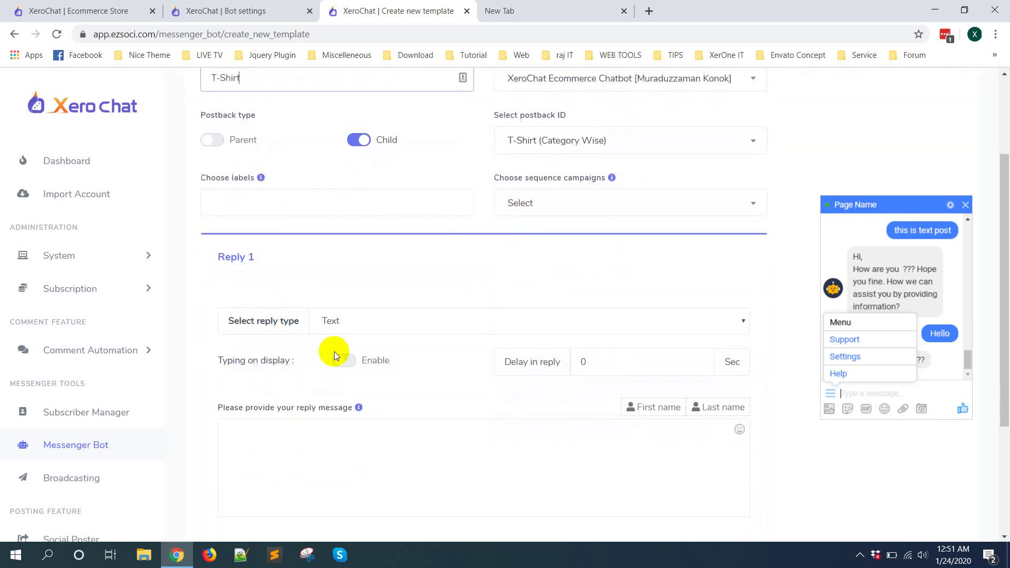
Set the reply to Text with buttons and write a message asking the user to purchase
left_click(392, 315)
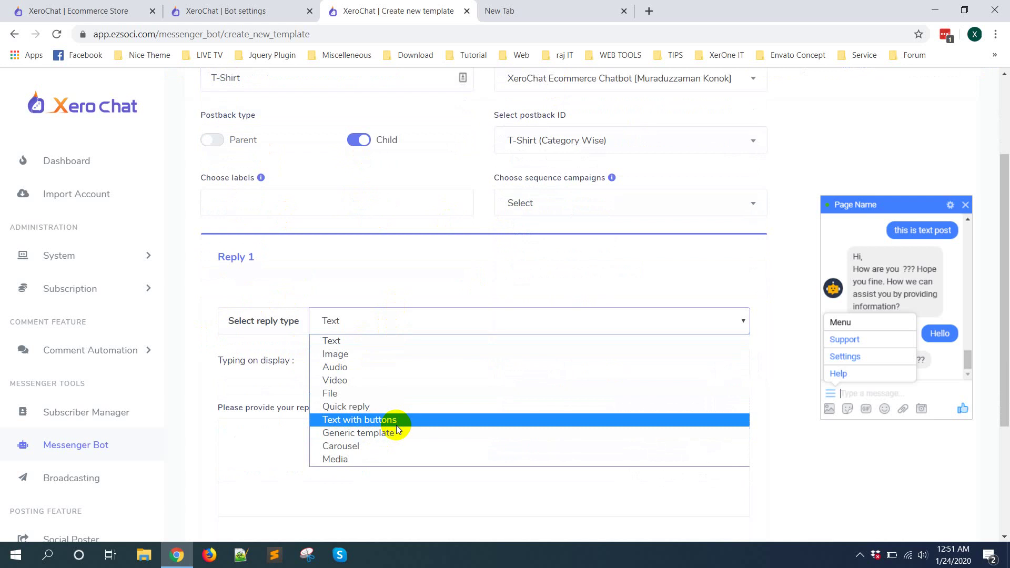
left_click(397, 424)
scroll(332, 340, "down", 2)
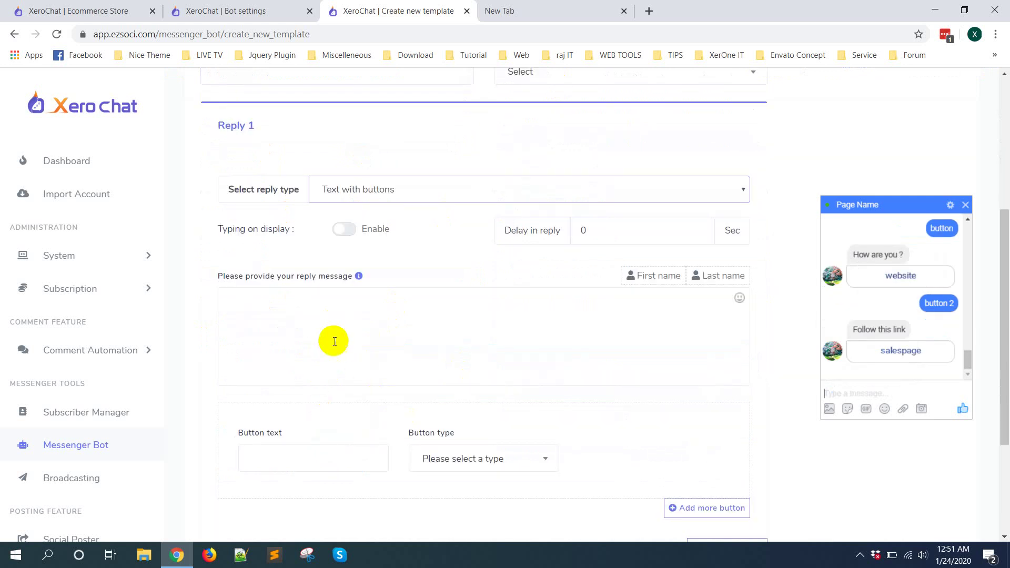
left_click(336, 343)
type("P")
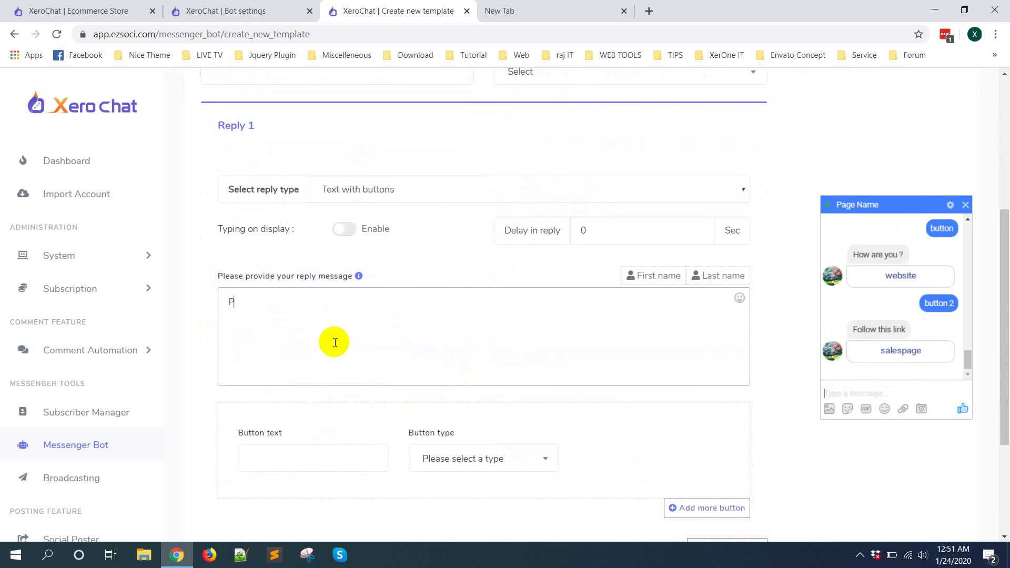
type("lease e")
type("lick on the b")
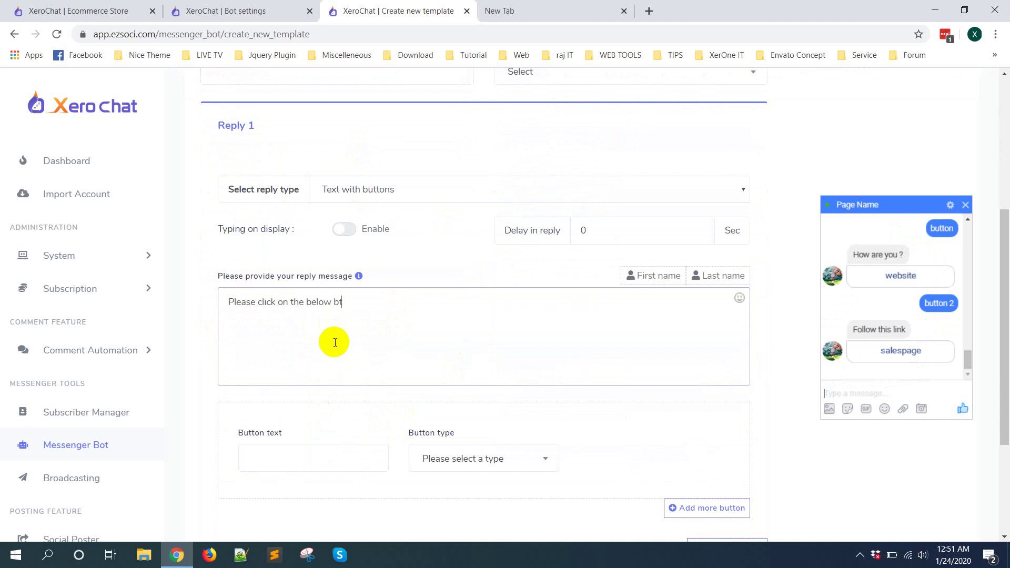
type("elow button to purchase T-shirt product")
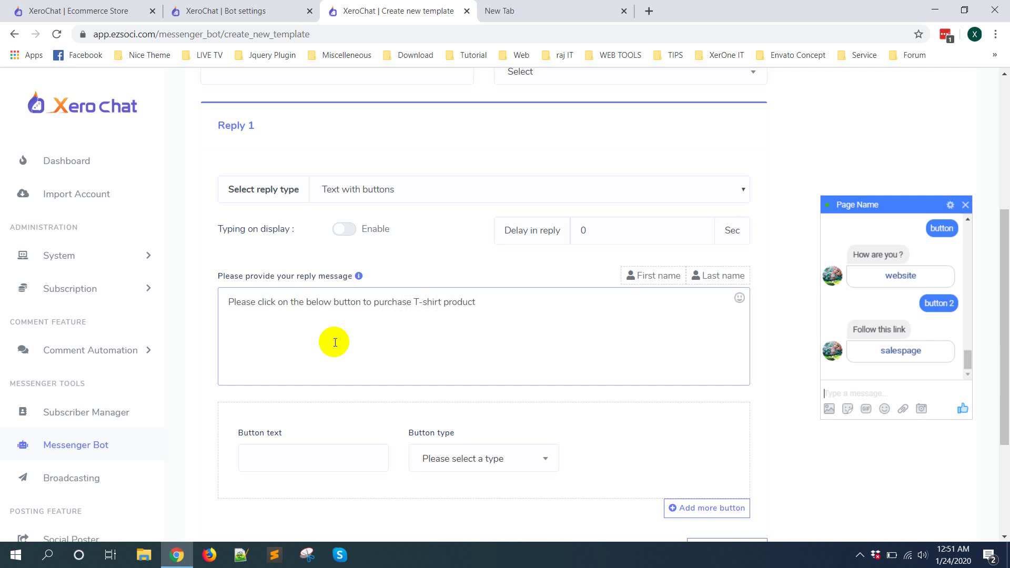
Add a 'Buy T-Shirt' button of type Webview [full], then go to the Ecommerce Store page
left_click(279, 462)
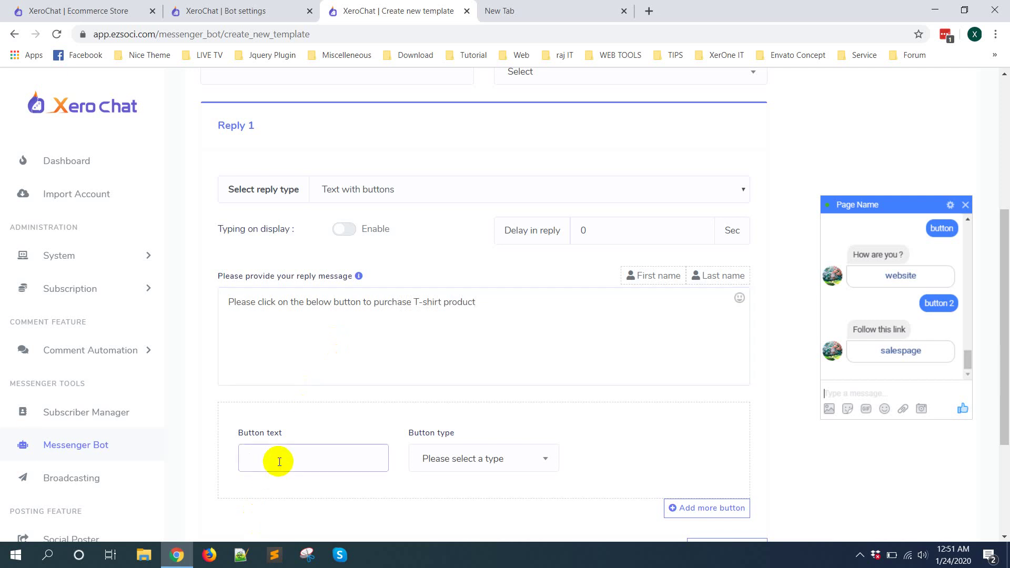
type("Buy T-Shirt")
left_click(478, 458)
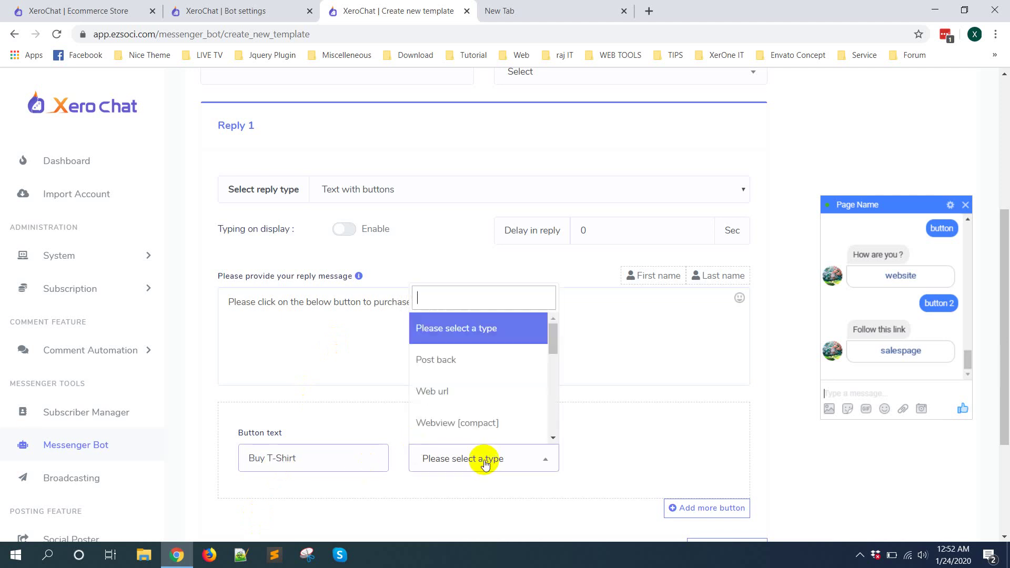
scroll(514, 398, "down", 3)
scroll(473, 348, "down", 2)
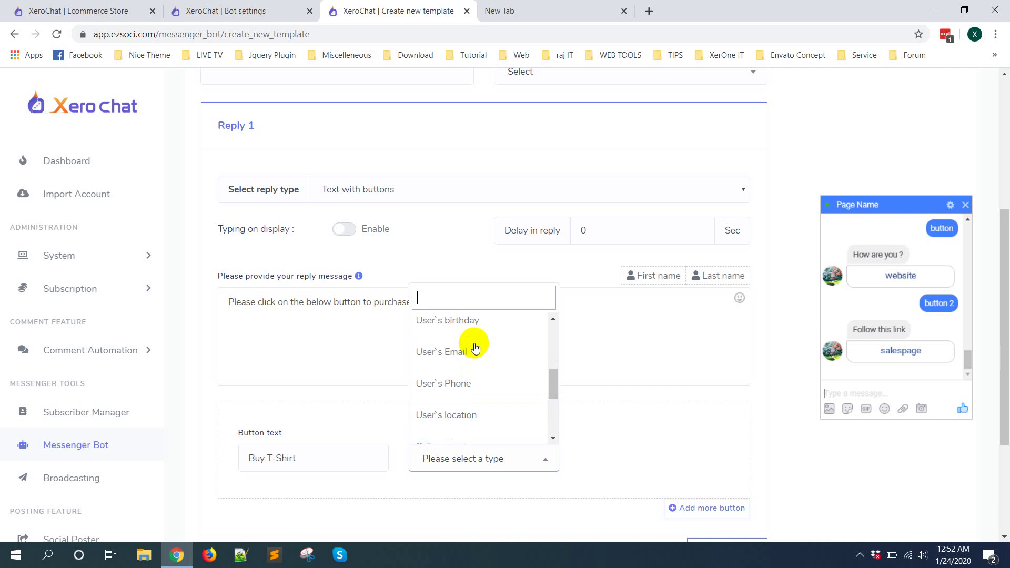
scroll(471, 358, "up", 2)
left_click(470, 363)
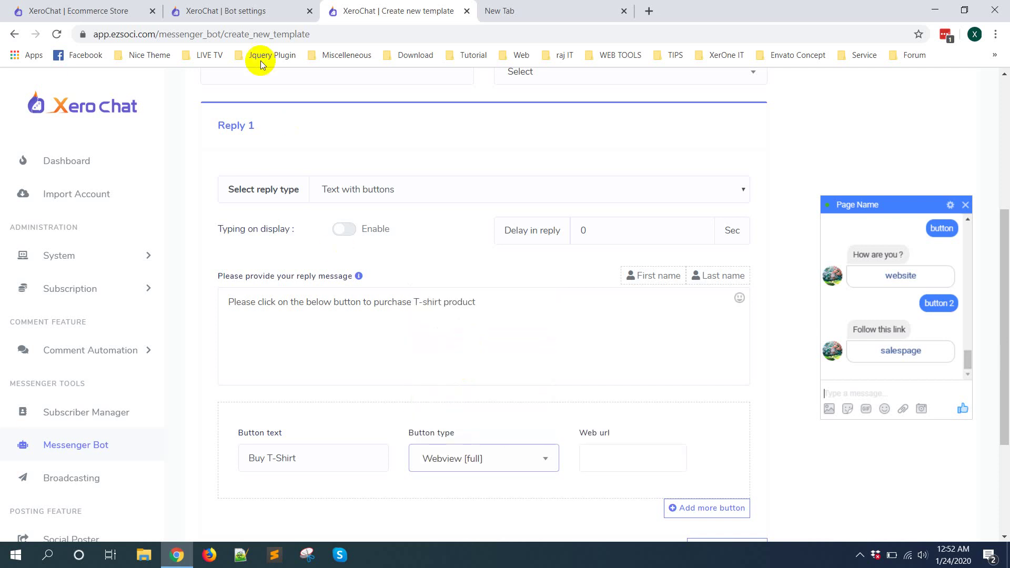
left_click(112, 15)
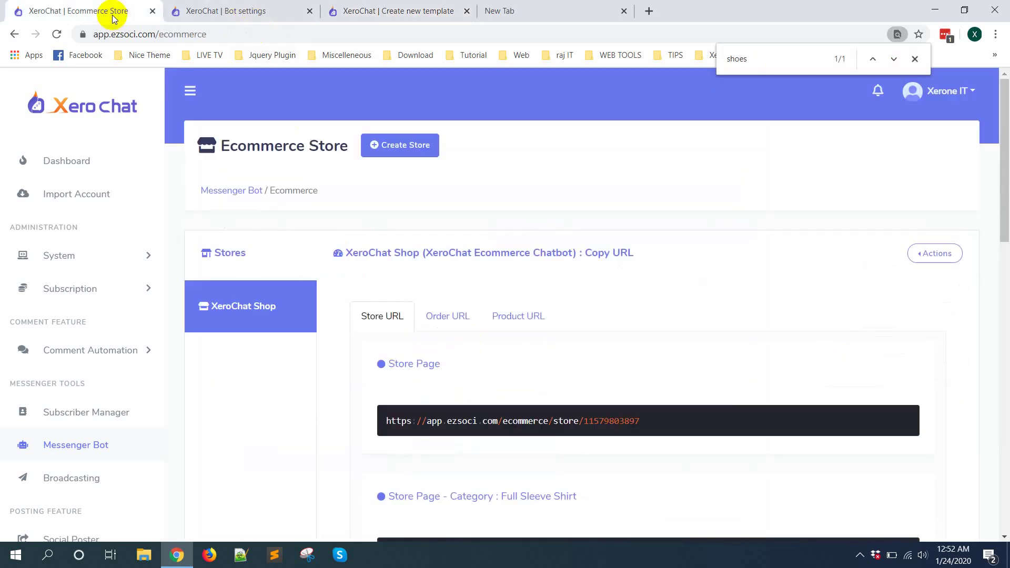
Copy the store's Category : T-Shirt page link (category=14) and return to the template form
left_click(520, 316)
left_click(462, 323)
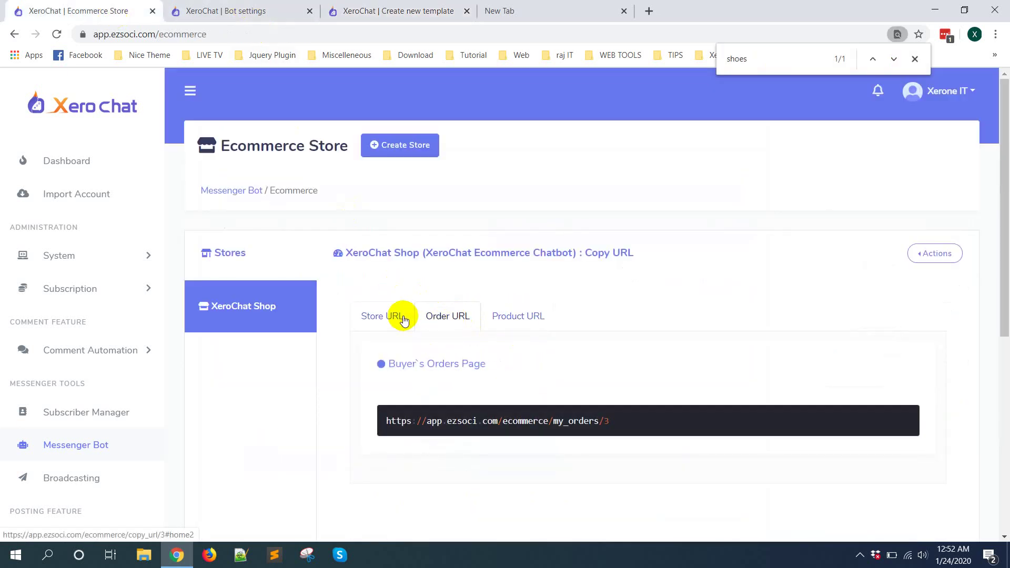
left_click(402, 315)
scroll(579, 346, "down", 3)
scroll(579, 346, "down", 1)
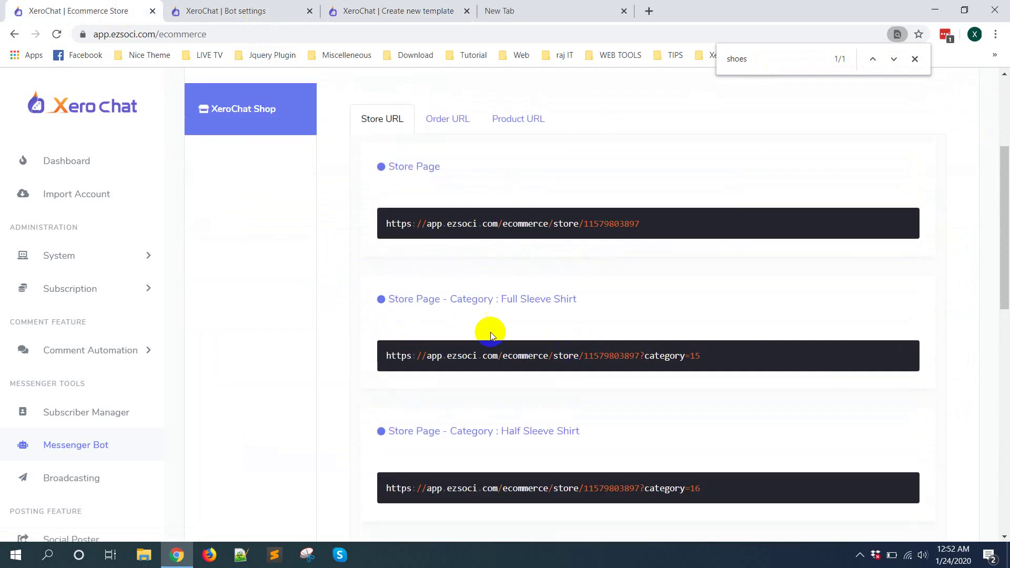
left_click(614, 362)
scroll(697, 374, "down", 9)
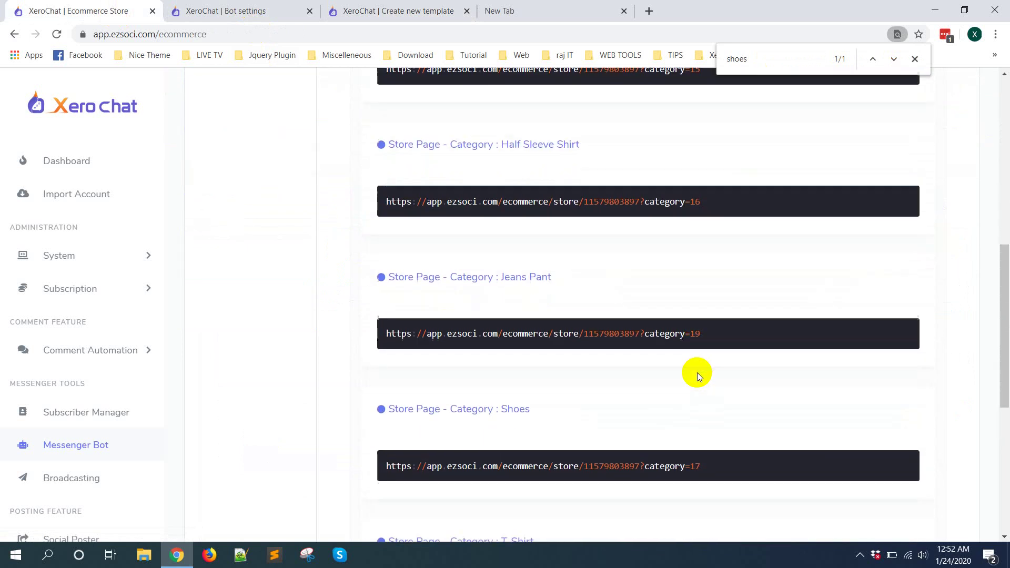
left_click(458, 416)
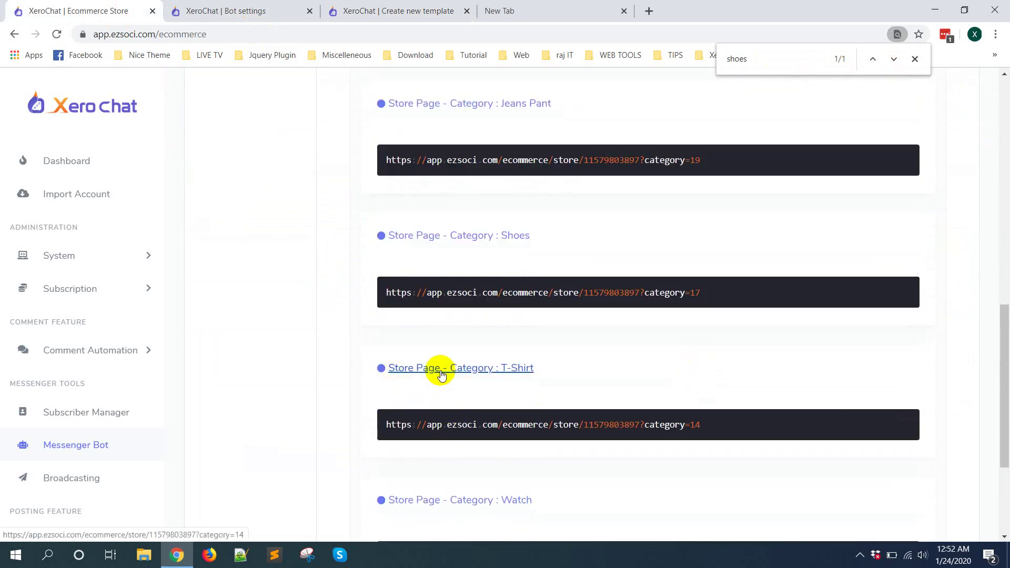
left_click_drag(532, 367, 451, 367)
left_click(835, 422)
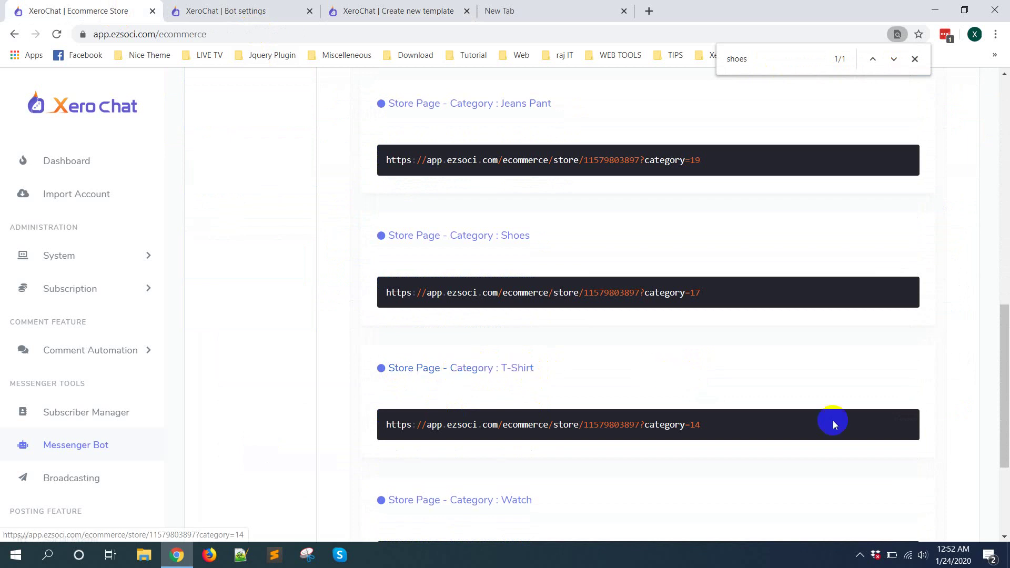
left_click(905, 426)
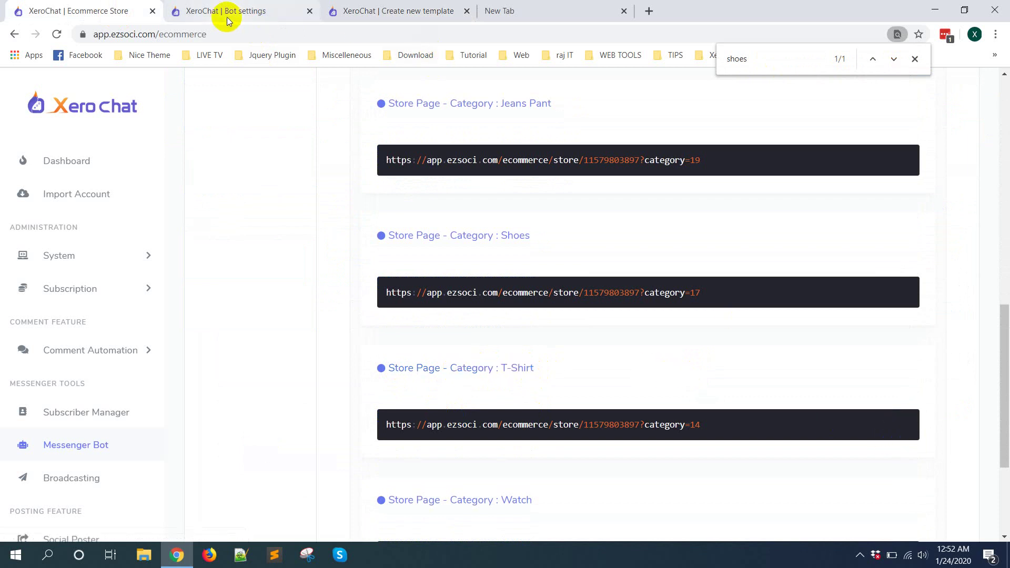
left_click(361, 12)
Paste the T-Shirt category link as the button's web URL, submit the template, and begin another
left_click(604, 453)
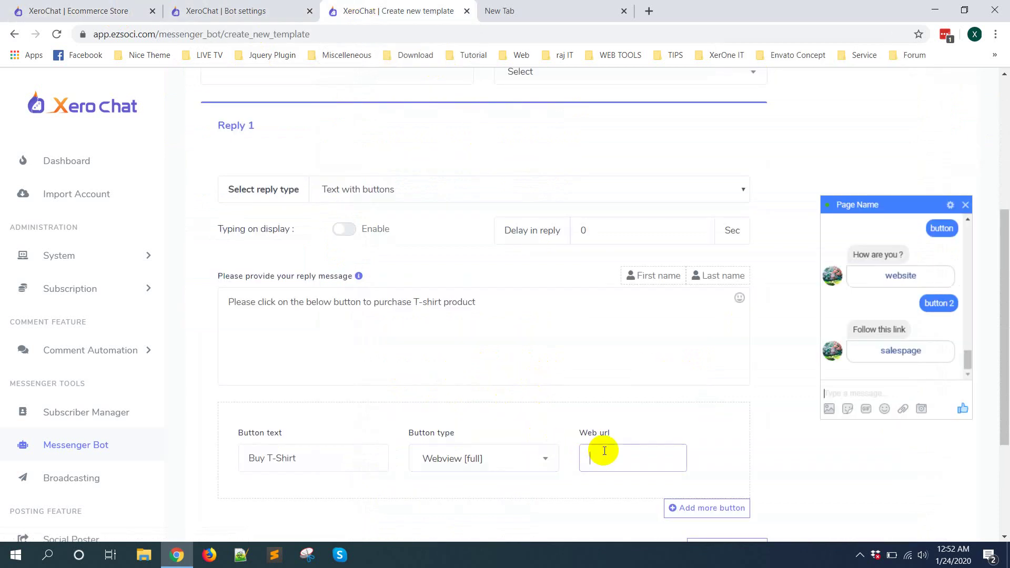
key("ctrl+v")
scroll(544, 447, "down", 4)
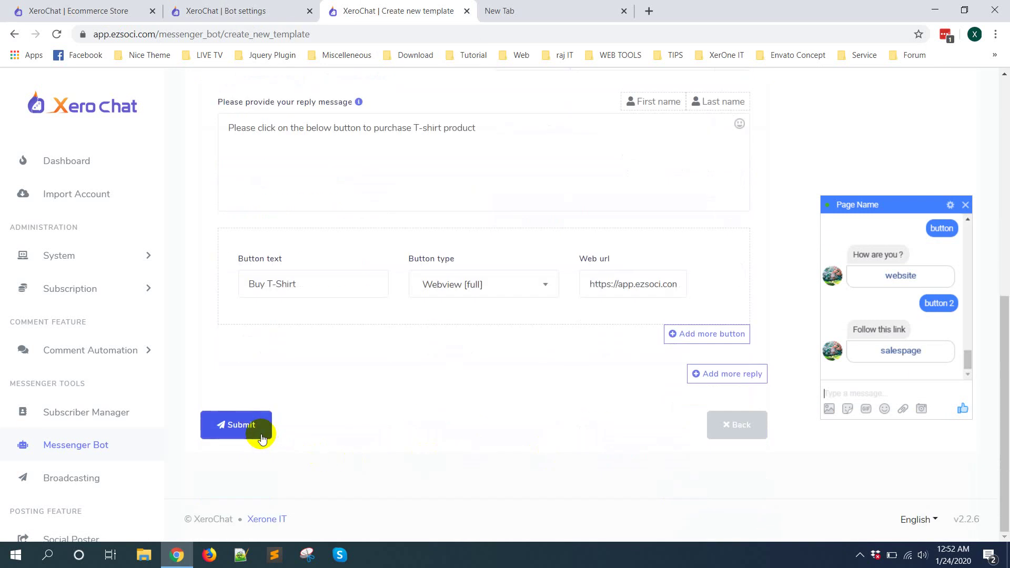
left_click(261, 436)
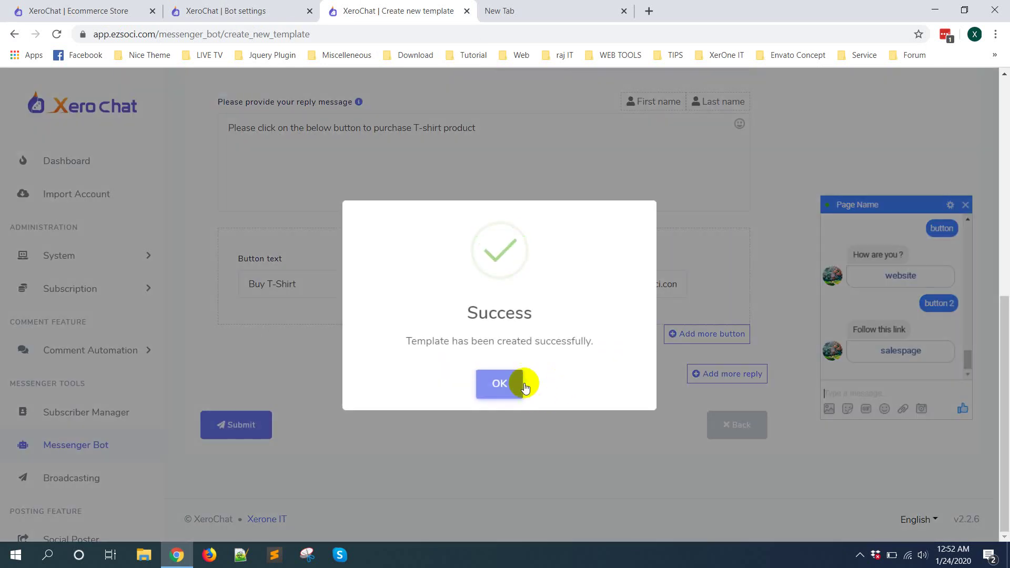
left_click(521, 392)
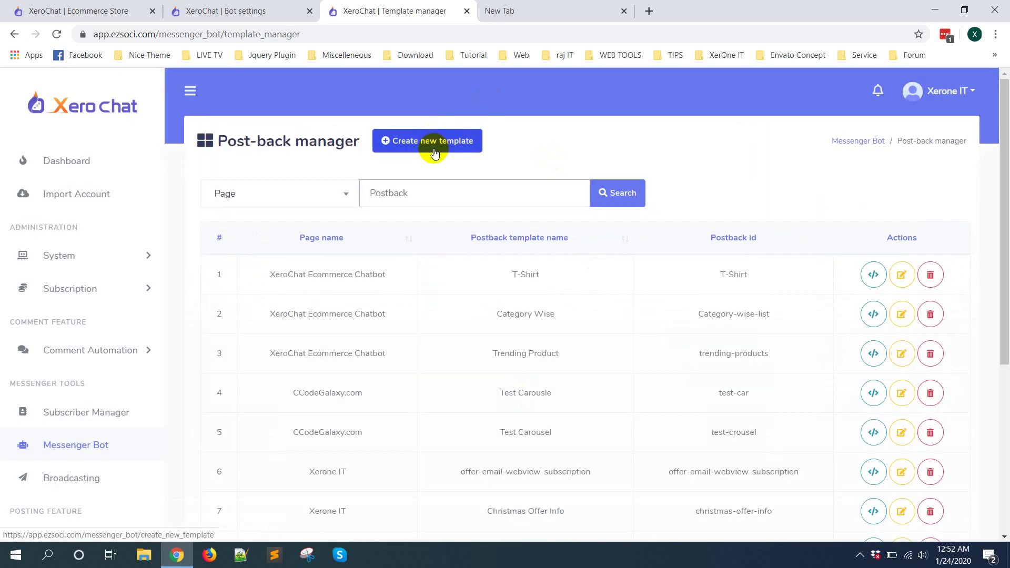
left_click(436, 150)
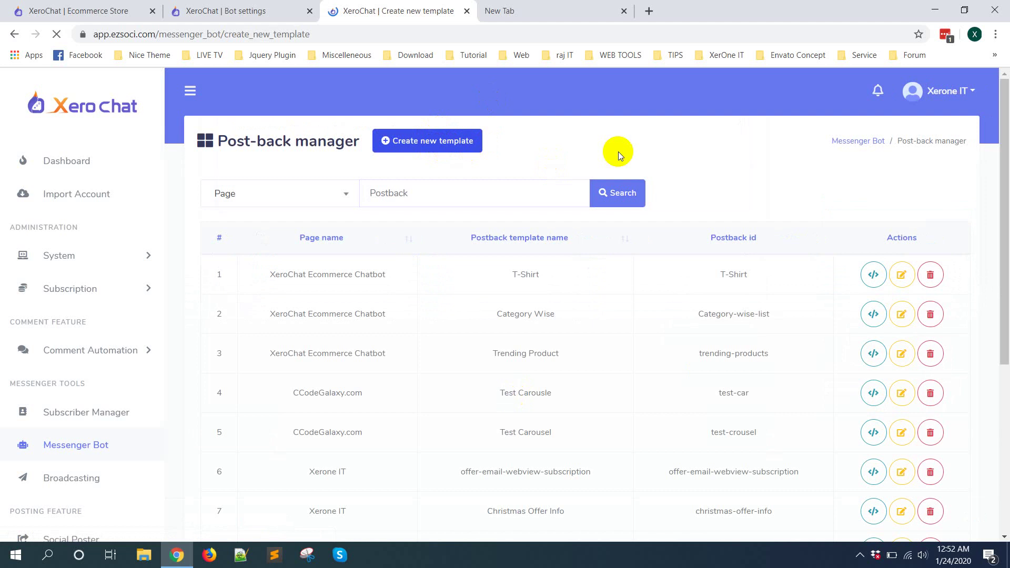
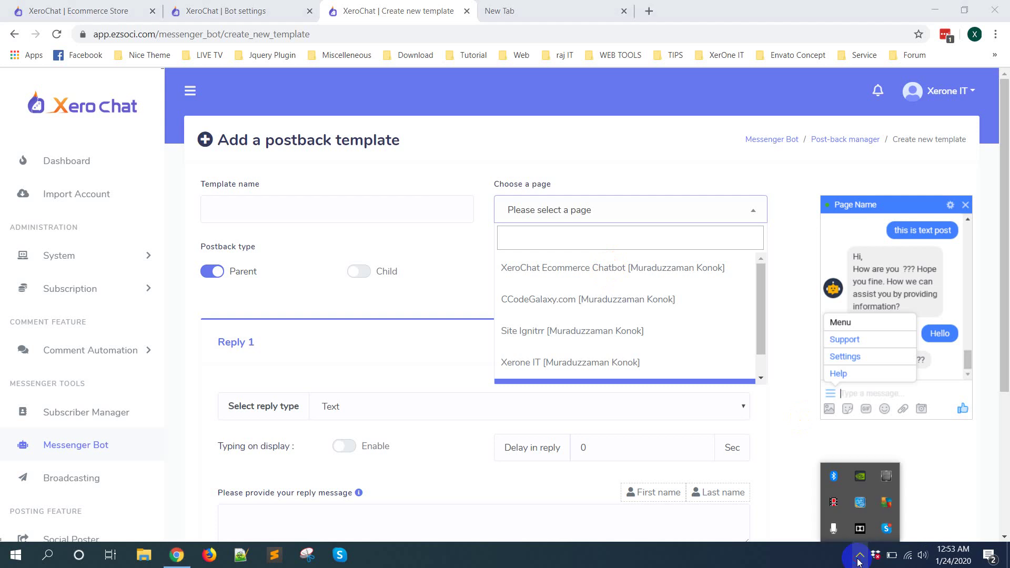
Select the XeroChat Ecommerce Chatbot page and name the template 'Full Sleeve Shirt'
scroll(574, 339, "down", 1)
scroll(600, 331, "up", 1)
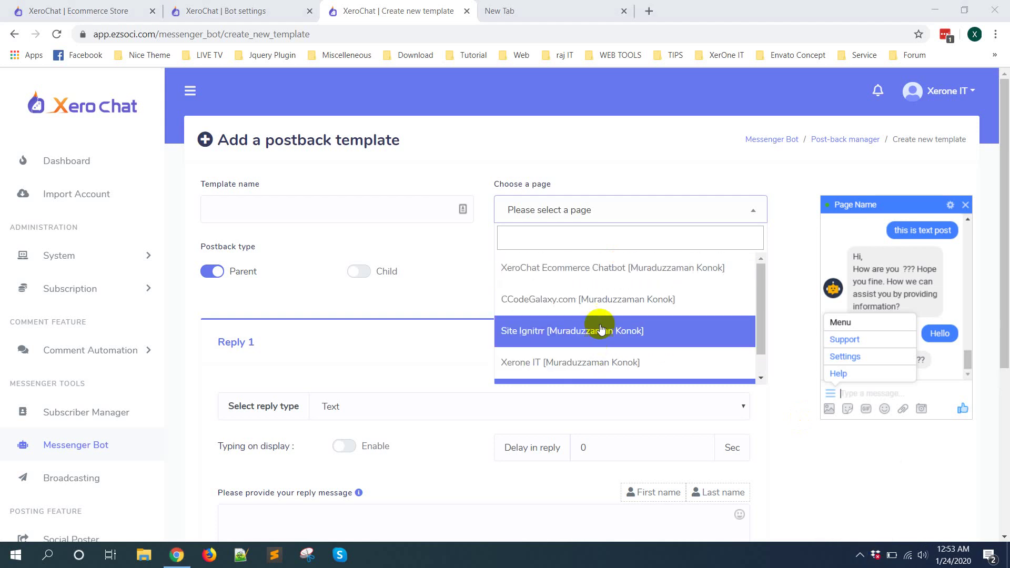
left_click(586, 268)
left_click(343, 203)
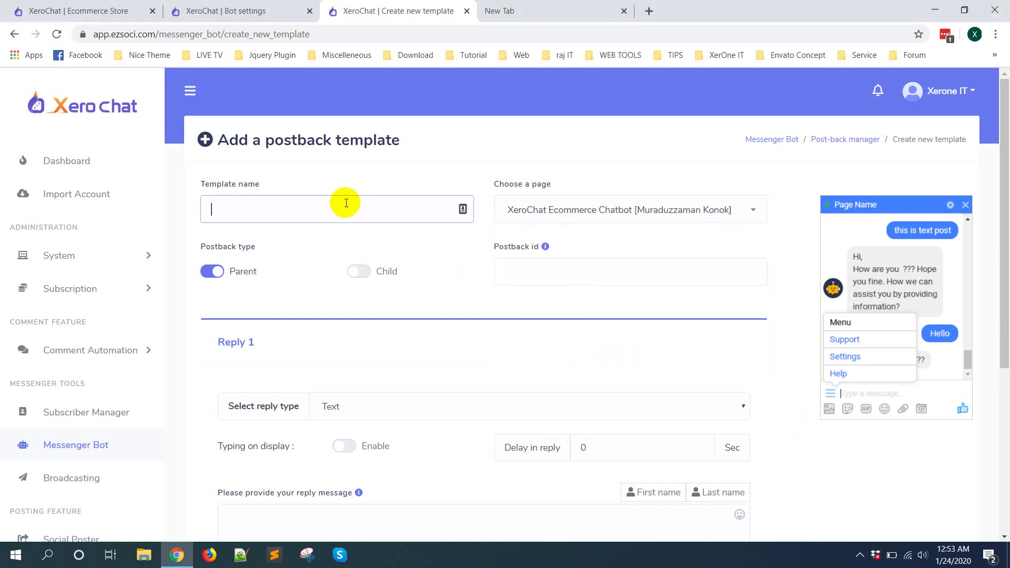
type("Full Sleev")
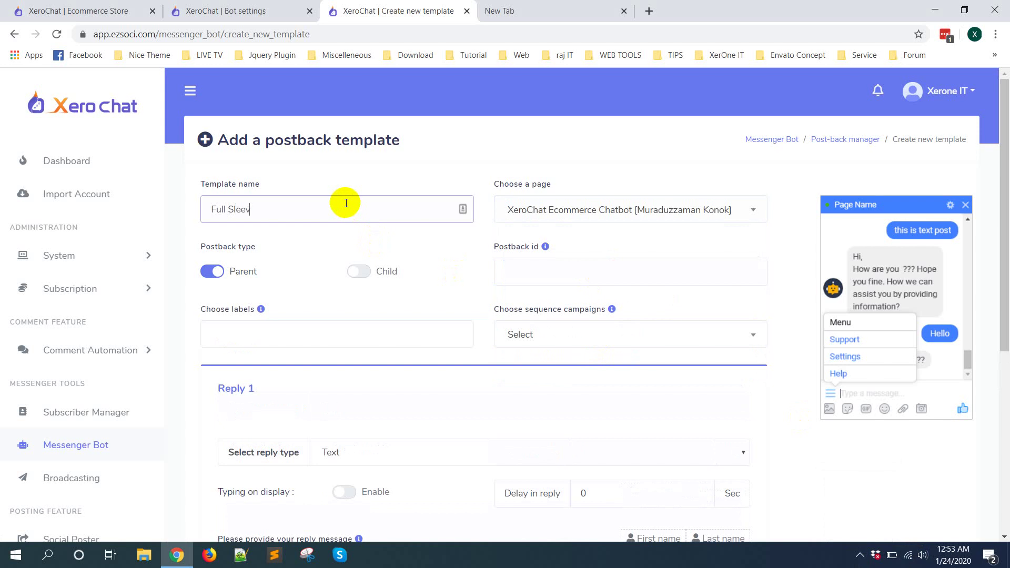
type("e Shirt")
Make it a child template under Full-Sleeve_shirt with reply type Text with buttons
left_click(365, 272)
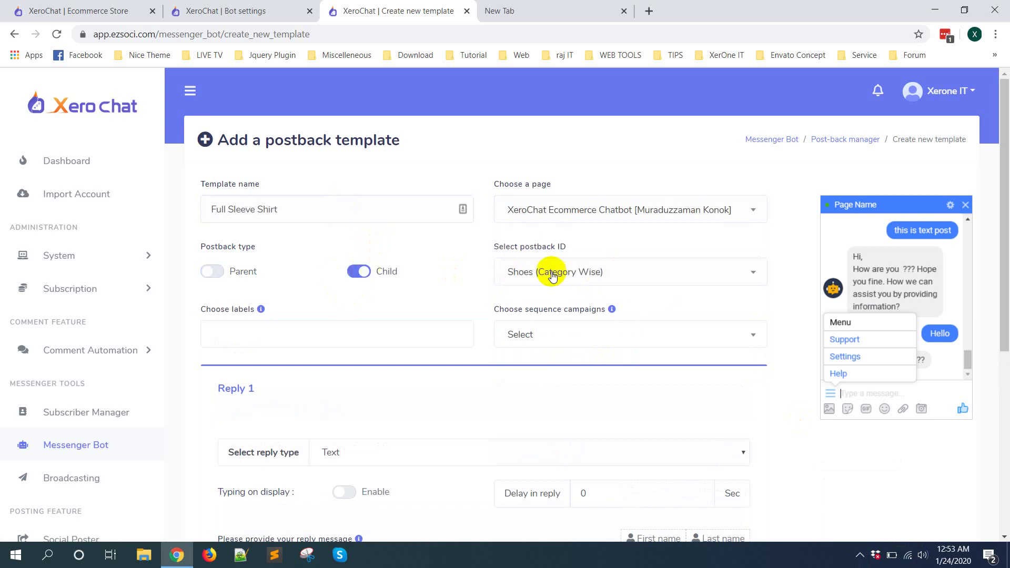
left_click(553, 272)
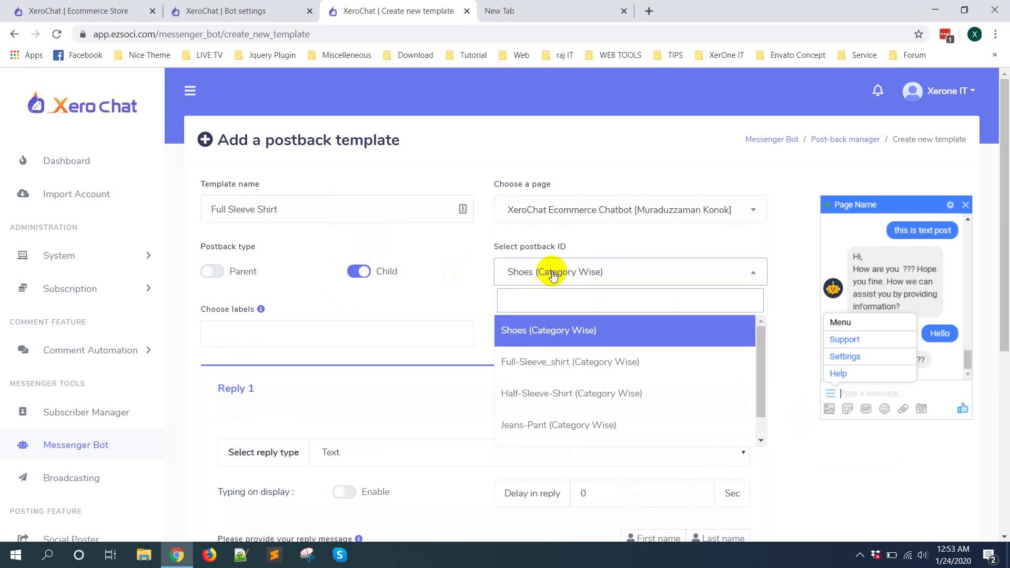
left_click(607, 363)
scroll(324, 364, "down", 2)
left_click(386, 319)
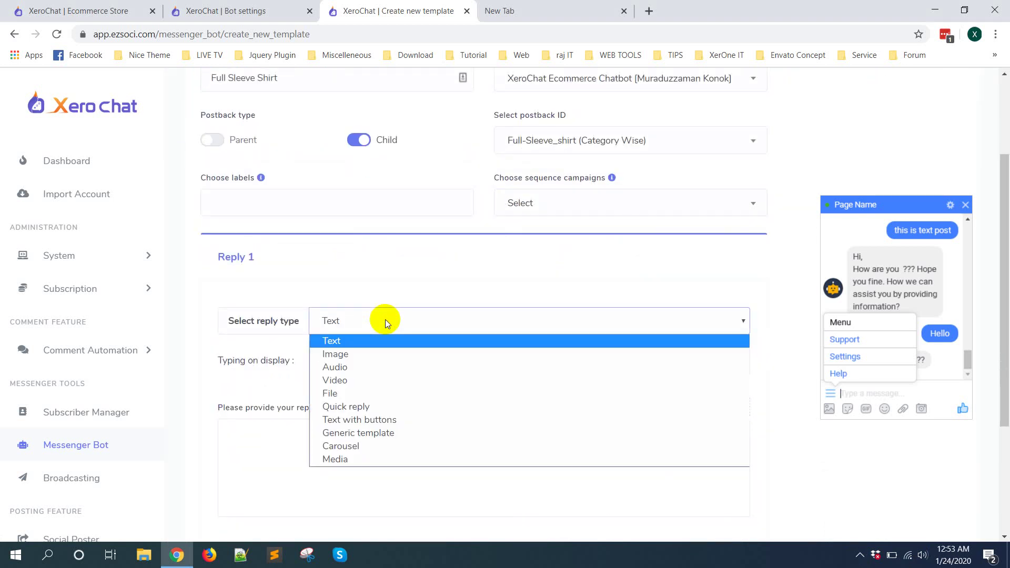
left_click(367, 420)
Write the reply message and add a 'Buy Full Sleeve Shirt' button of type Webview [full]
scroll(358, 353, "down", 2)
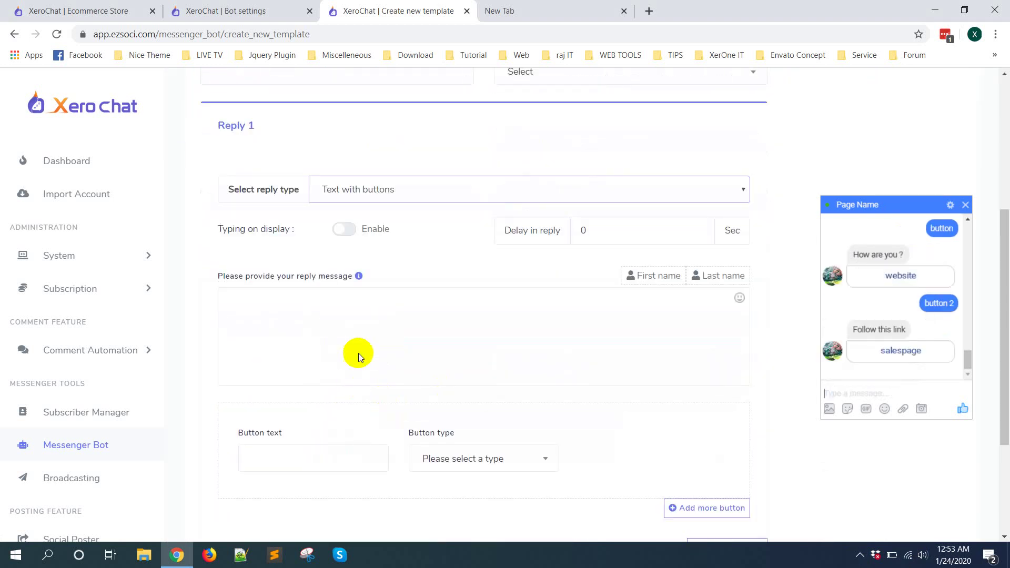
left_click(364, 331)
type("Pleas")
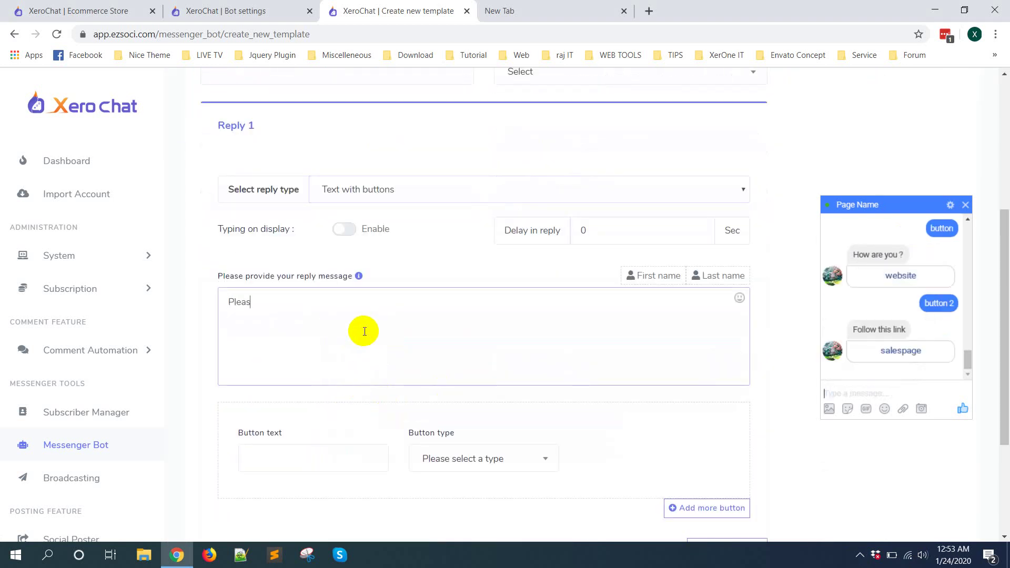
type("e click on the below button to get")
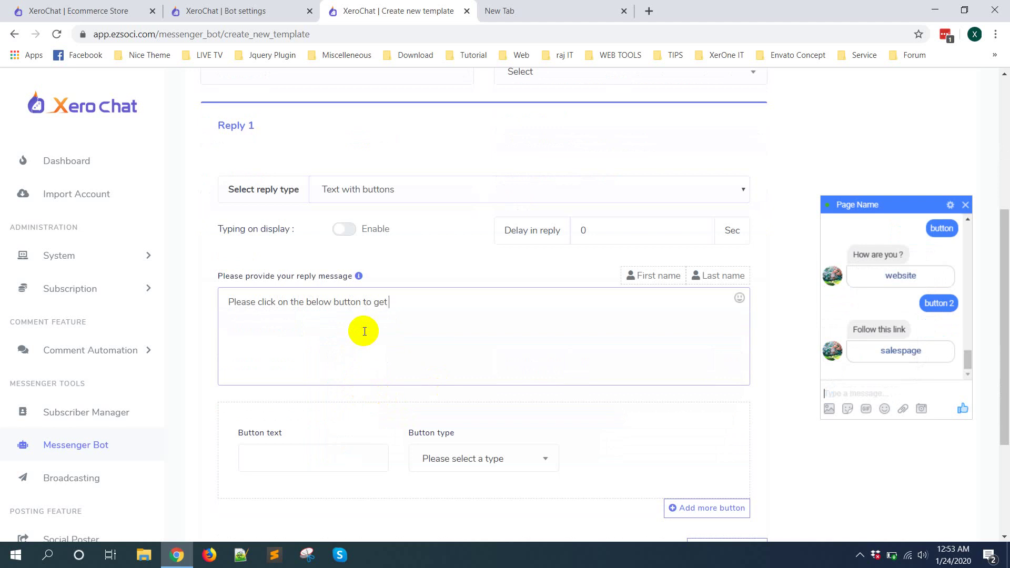
type(" full sleeve shirt.")
scroll(308, 401, "down", 1)
left_click(309, 399)
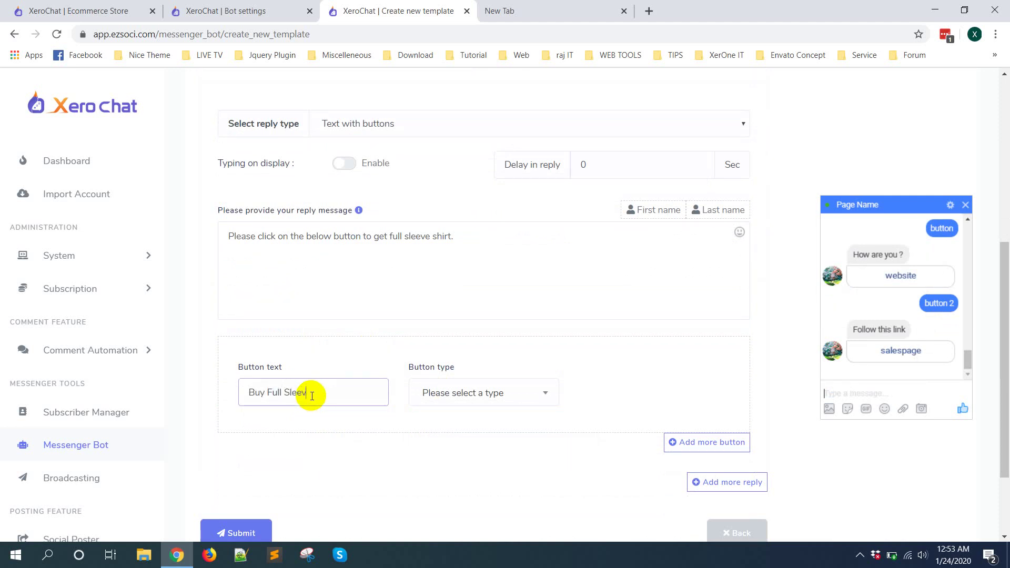
left_click(500, 393)
scroll(521, 322, "down", 1)
scroll(521, 322, "down", 3)
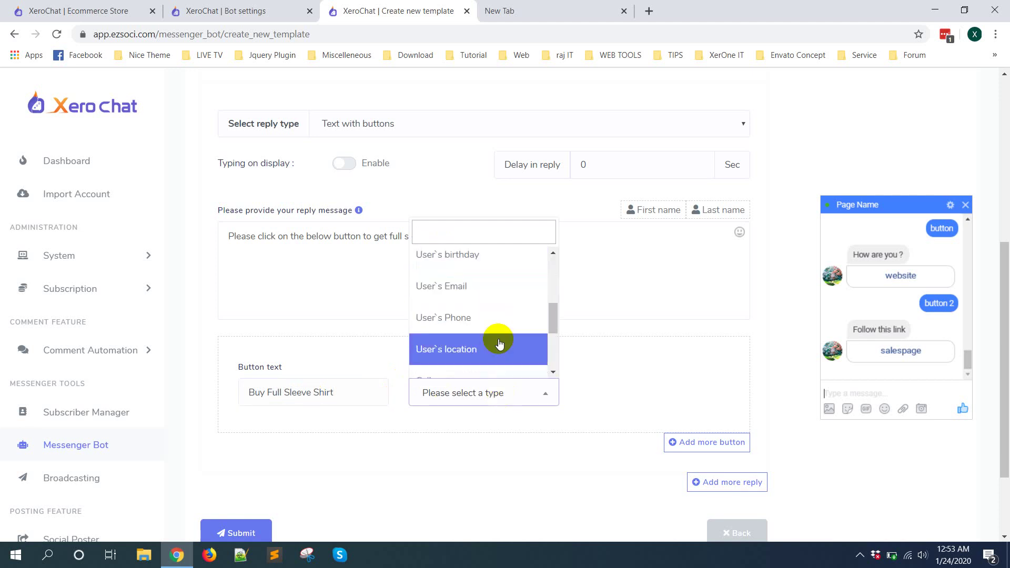
scroll(484, 282, "up", 1)
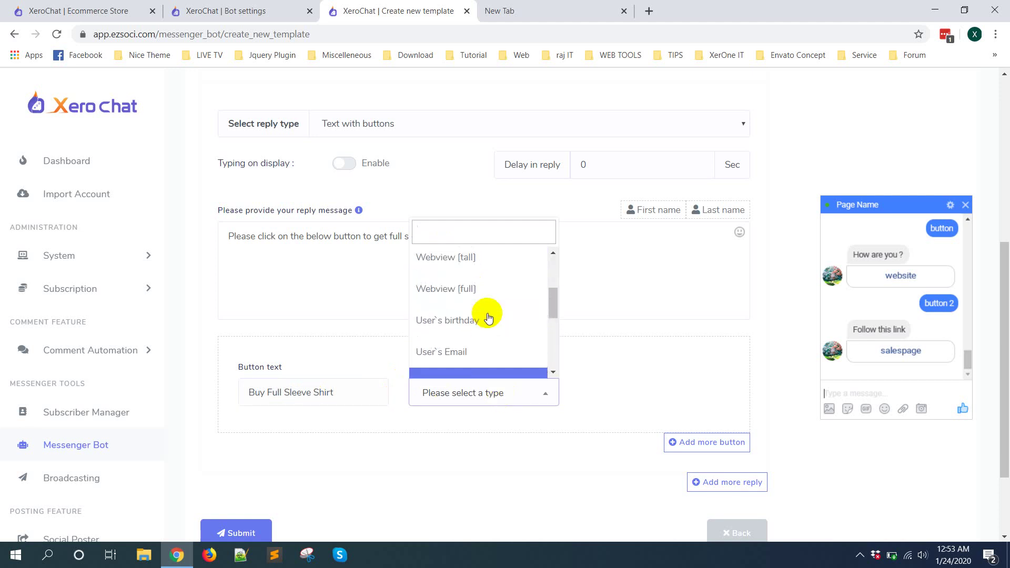
left_click(485, 286)
Use the copied Full Sleeve Shirt store category link as the button's web URL and submit the template
left_click(40, 10)
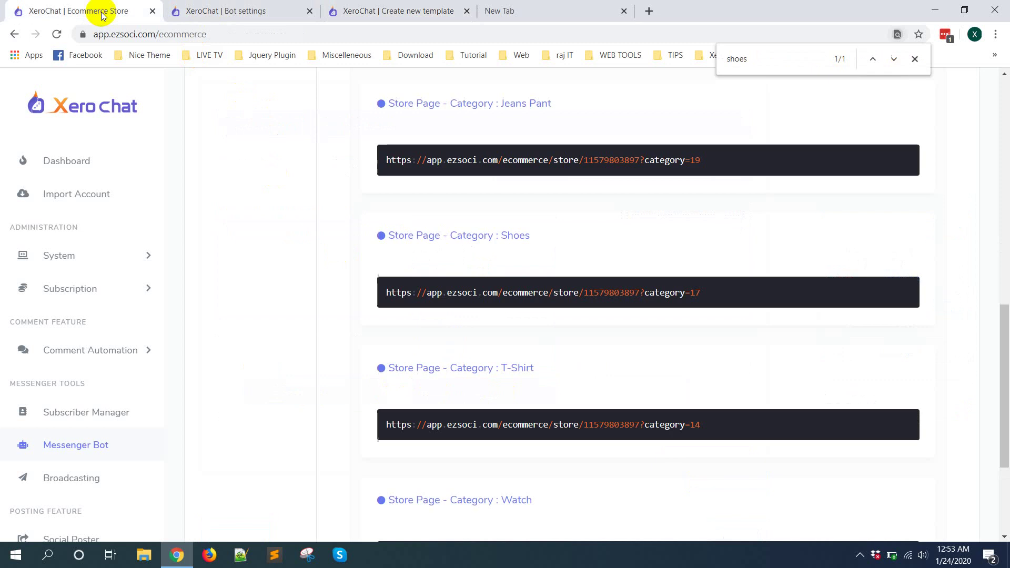
scroll(690, 395, "up", 7)
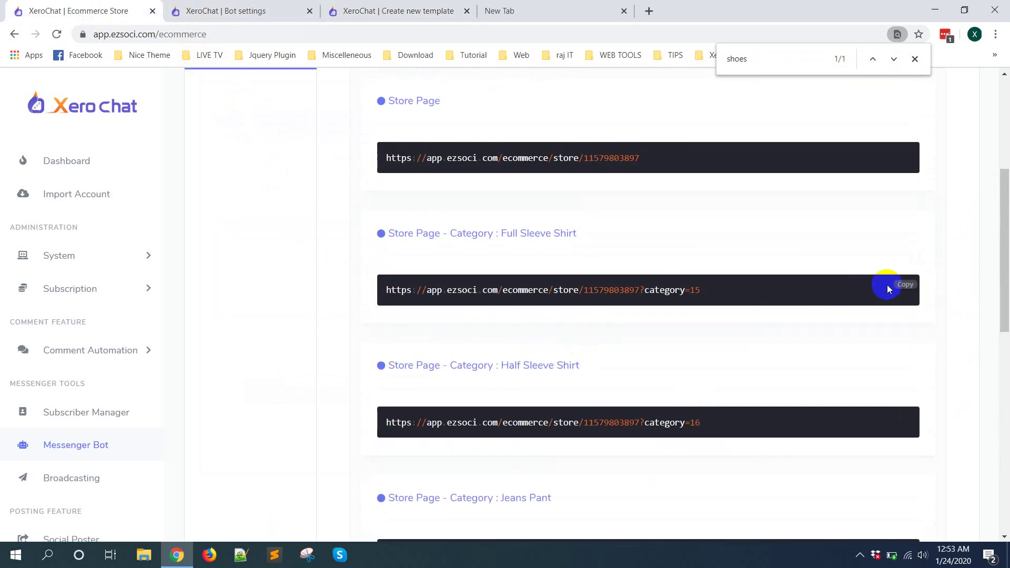
left_click(888, 287)
left_click(376, 11)
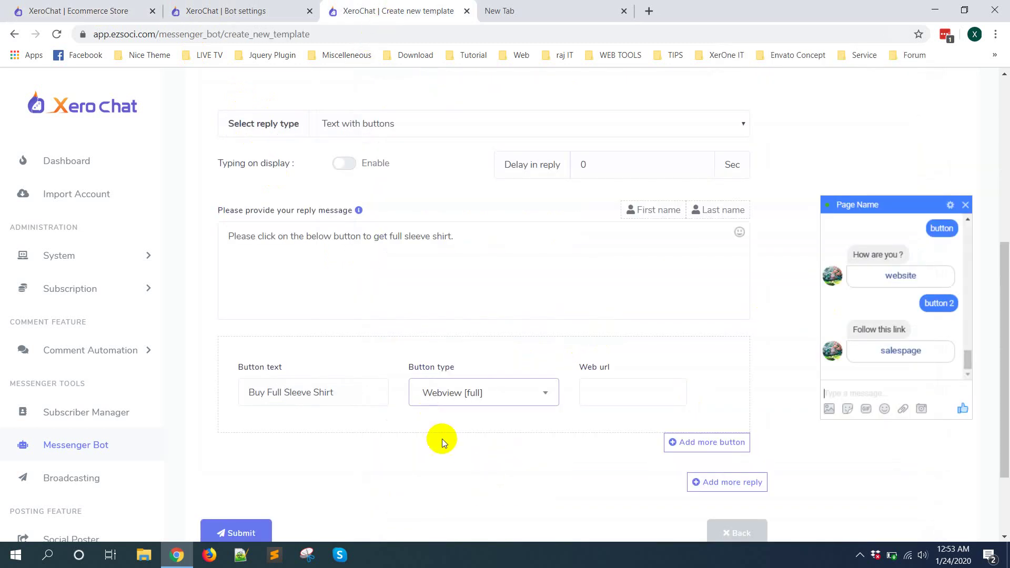
left_click(603, 387)
key("ctrl+v")
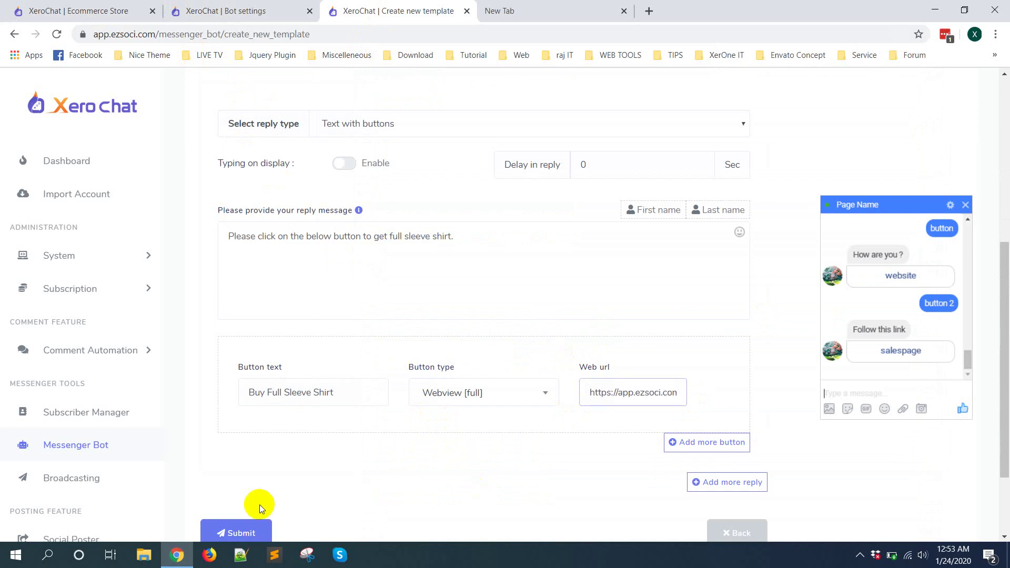
left_click(238, 533)
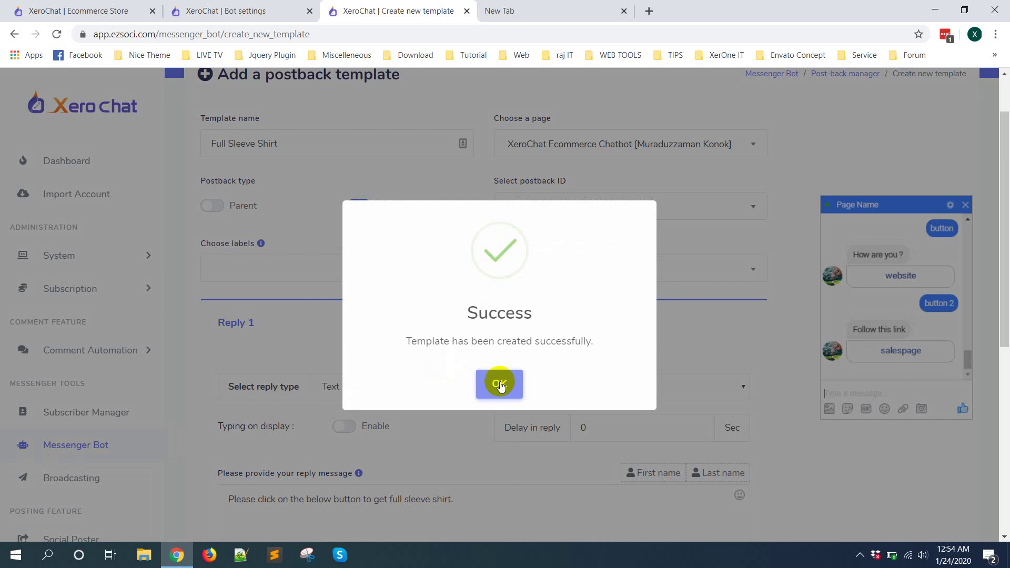
left_click(495, 382)
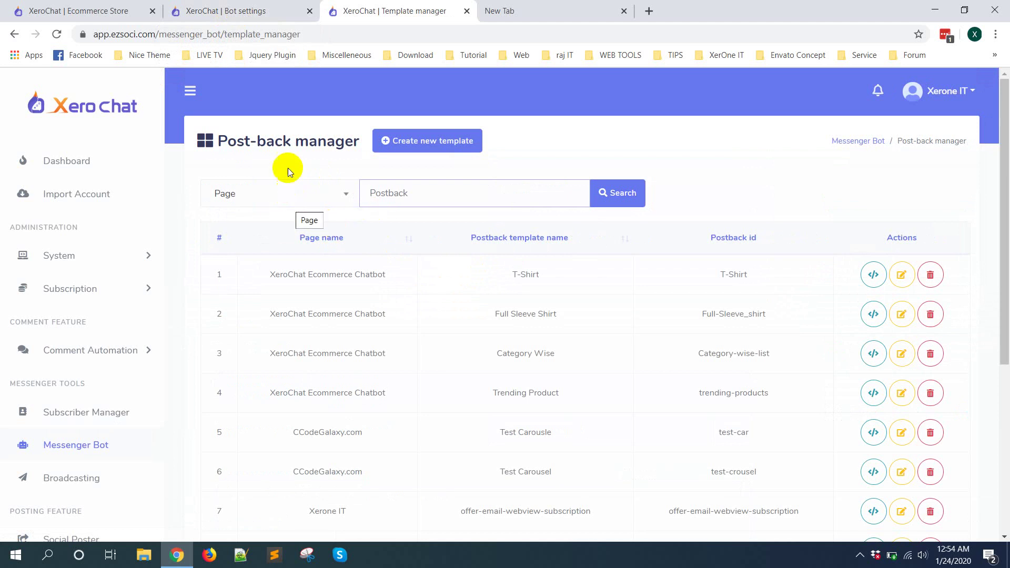
Open the chatbot's Facebook page in a new tab from Bot settings
left_click(226, 11)
scroll(587, 372, "up", 10)
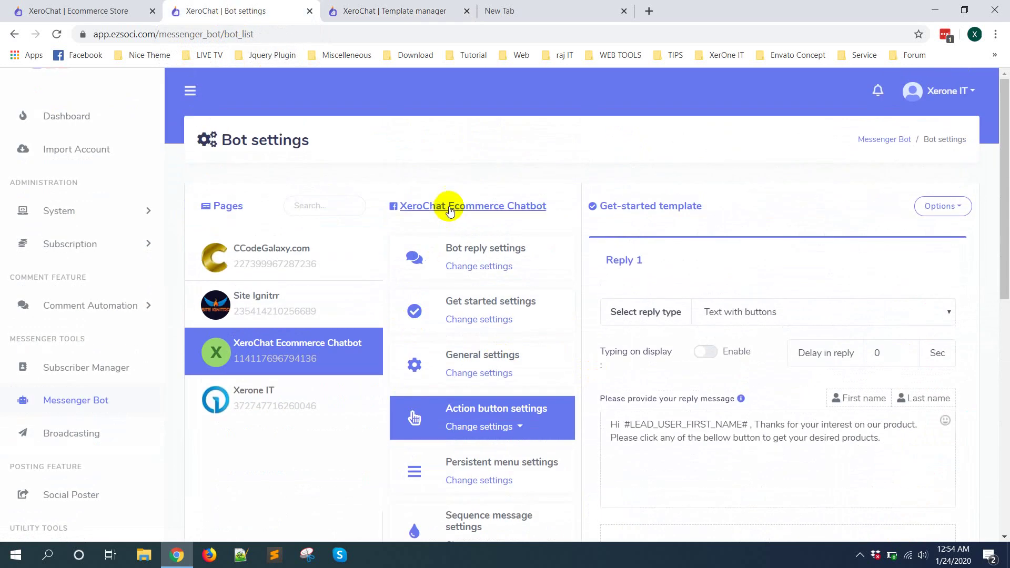
left_click(450, 210)
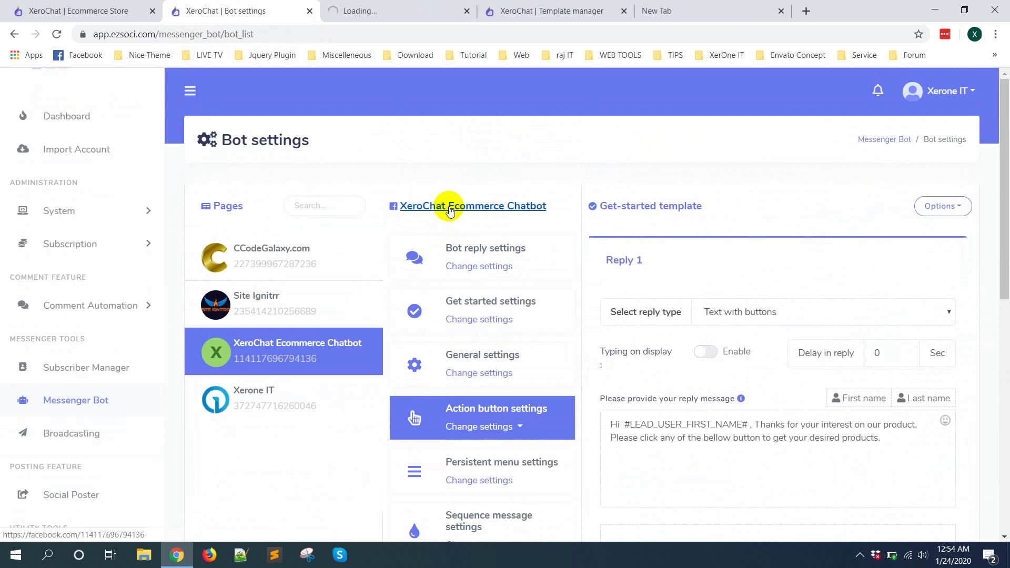
scroll(74, 287, "down", 3)
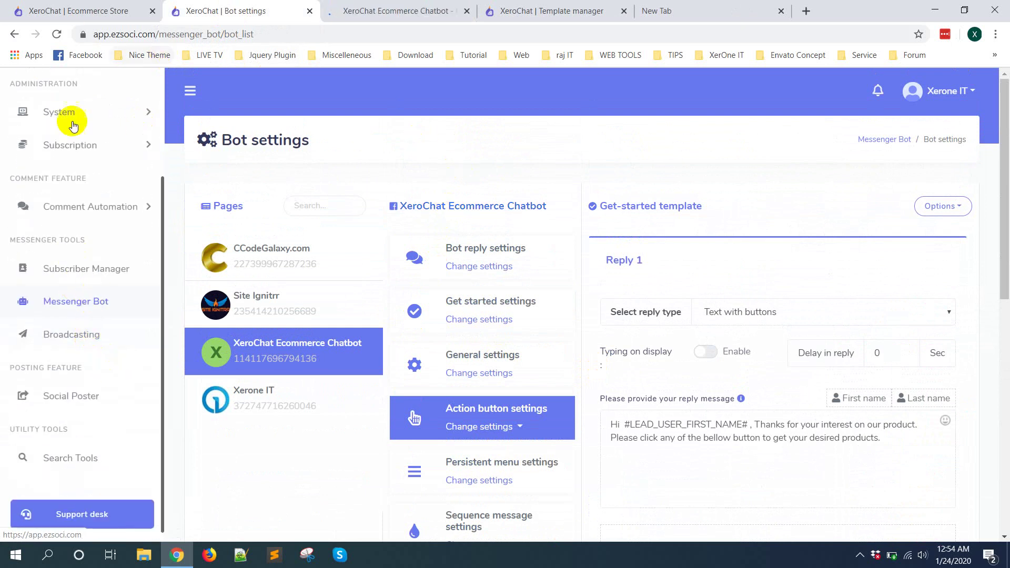
Open Payment accounts from the Messenger e-commerce store's Actions menu
left_click(42, 11)
left_click(84, 444)
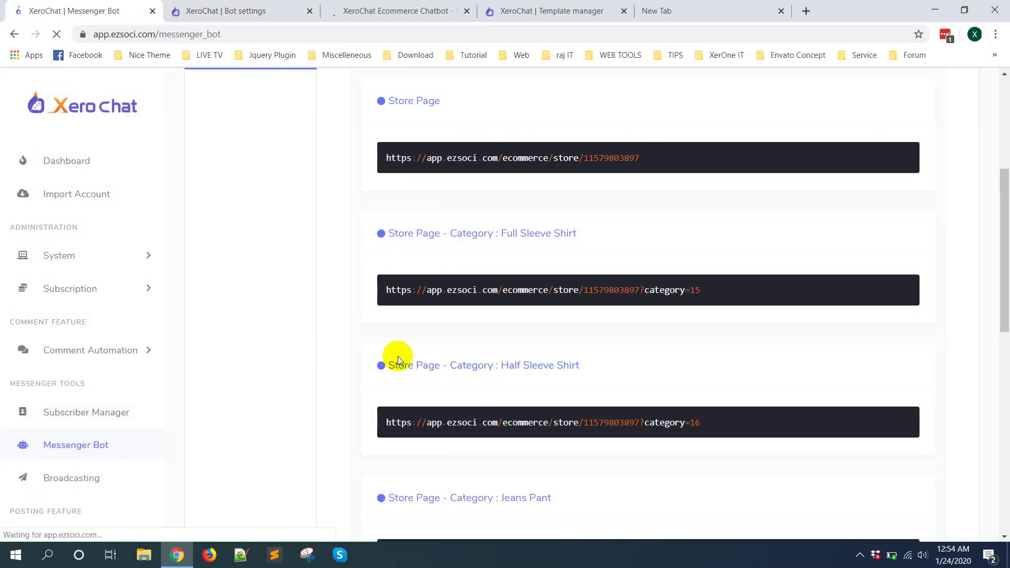
scroll(352, 363, "down", 5)
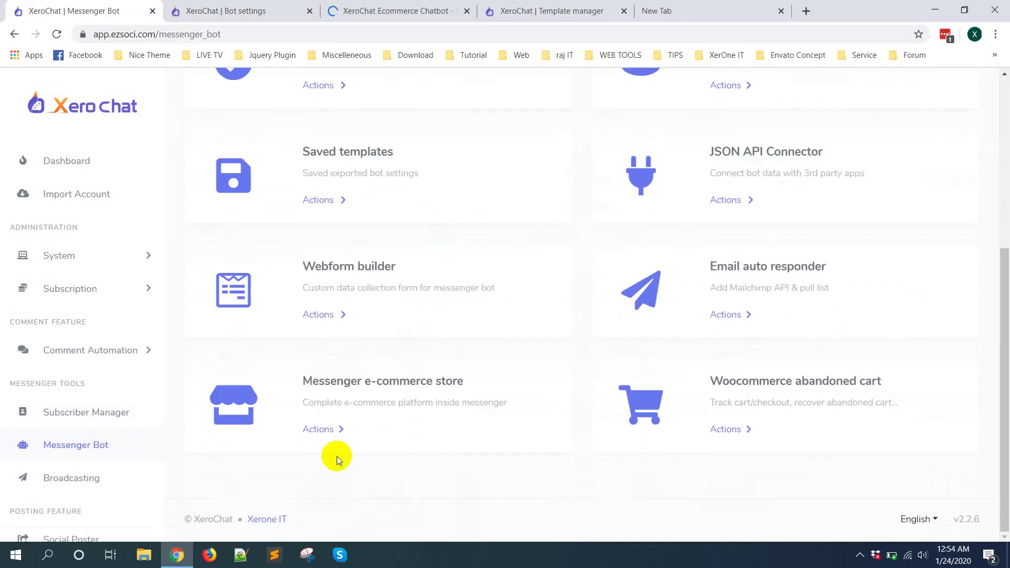
left_click(331, 429)
left_click(372, 478)
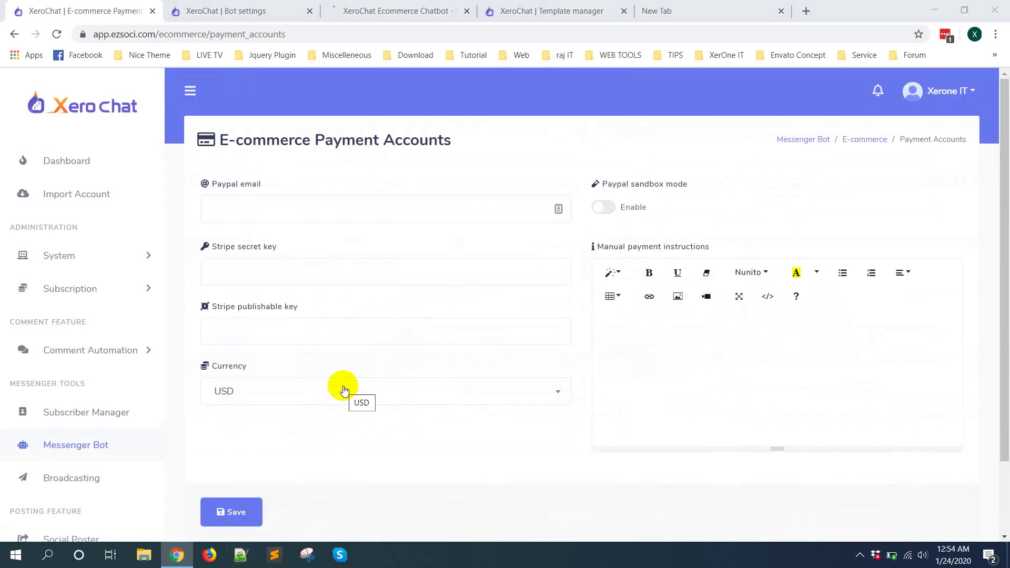
Paste the seller's PayPal e-mail from the test notes into the PayPal e-mail field
key("alt+Tab")
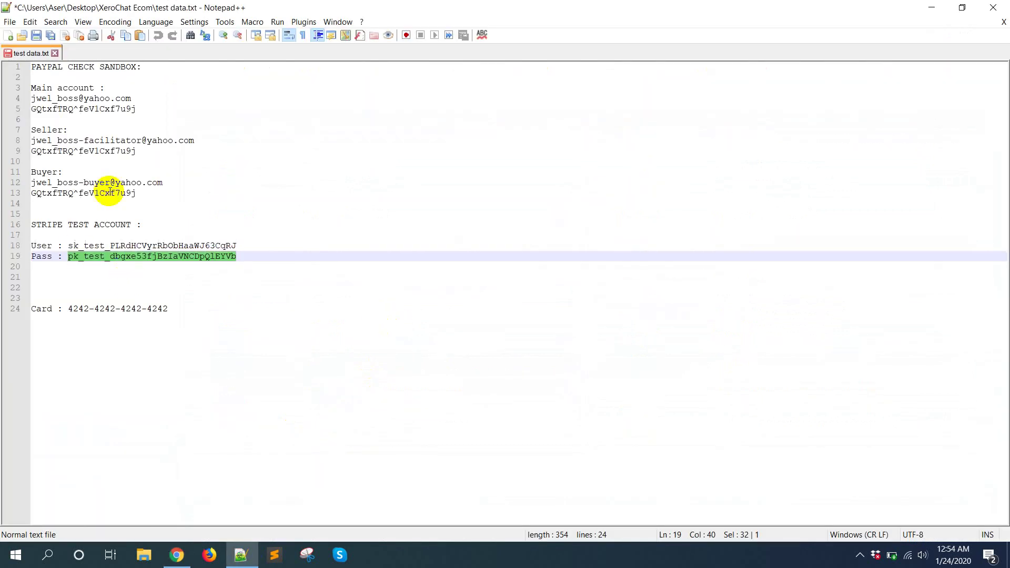
left_click_drag(116, 109, 110, 133)
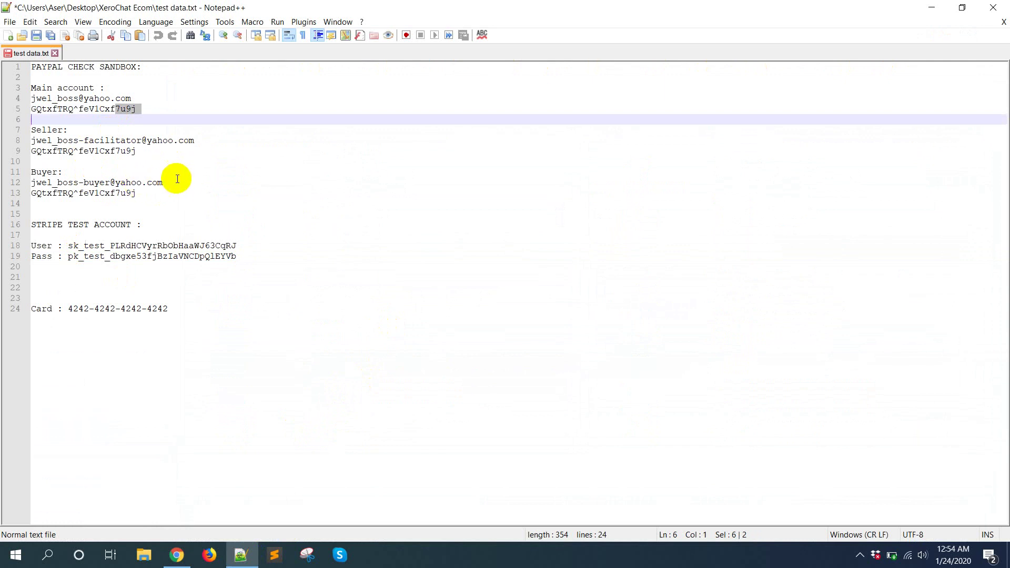
left_click_drag(202, 138, 28, 140)
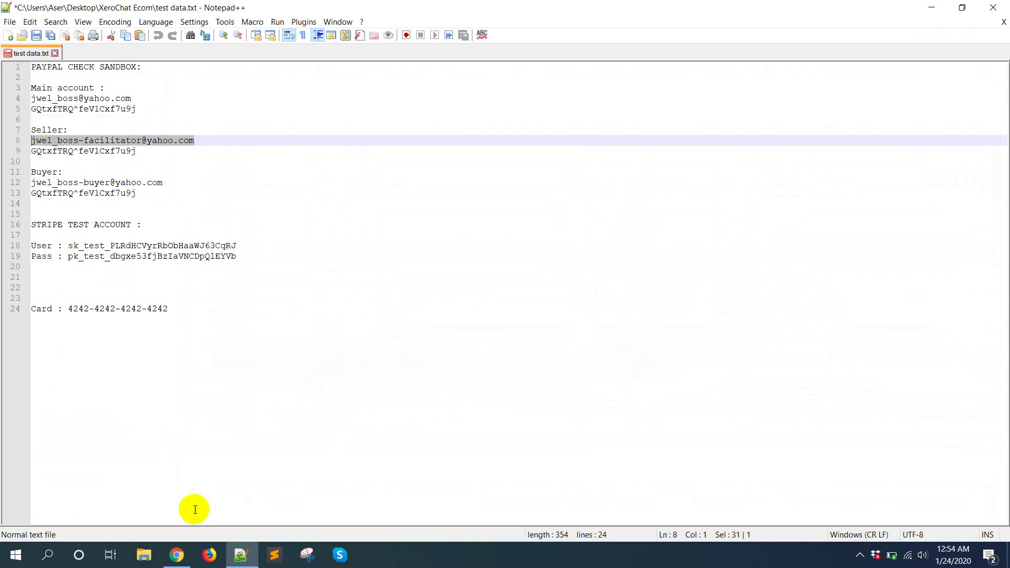
left_click(210, 557)
left_click_drag(211, 563, 342, 557)
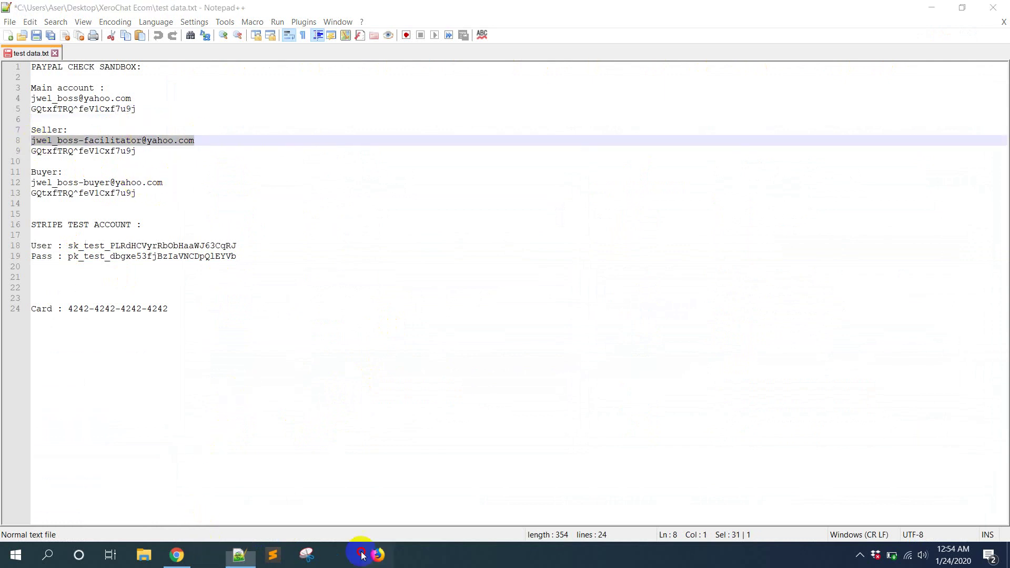
left_click(177, 555)
left_click(350, 212)
key("ctrl+v")
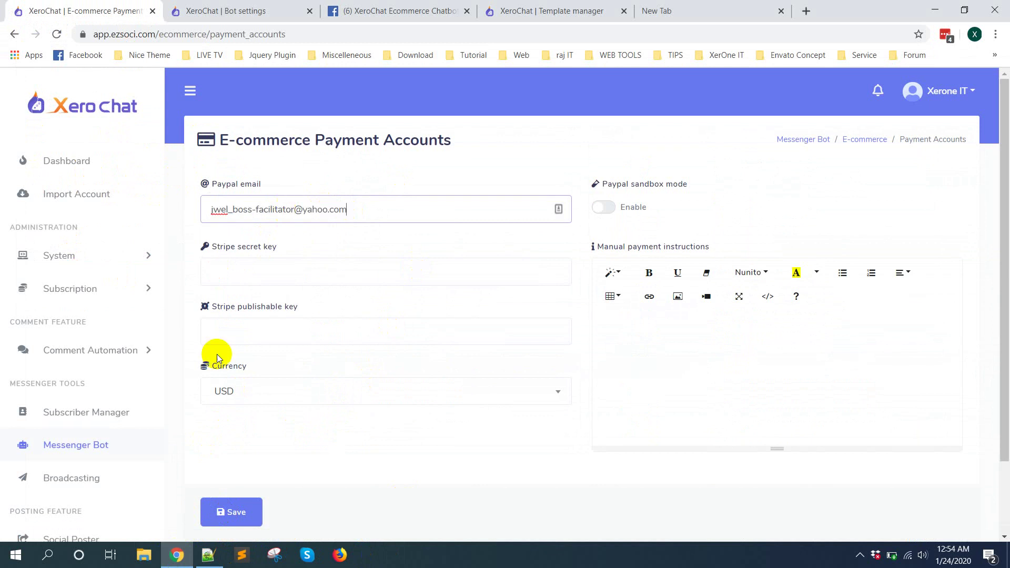
Enter the Stripe secret and publishable test keys from test data.txt and enable PayPal sandbox mode
left_click(208, 555)
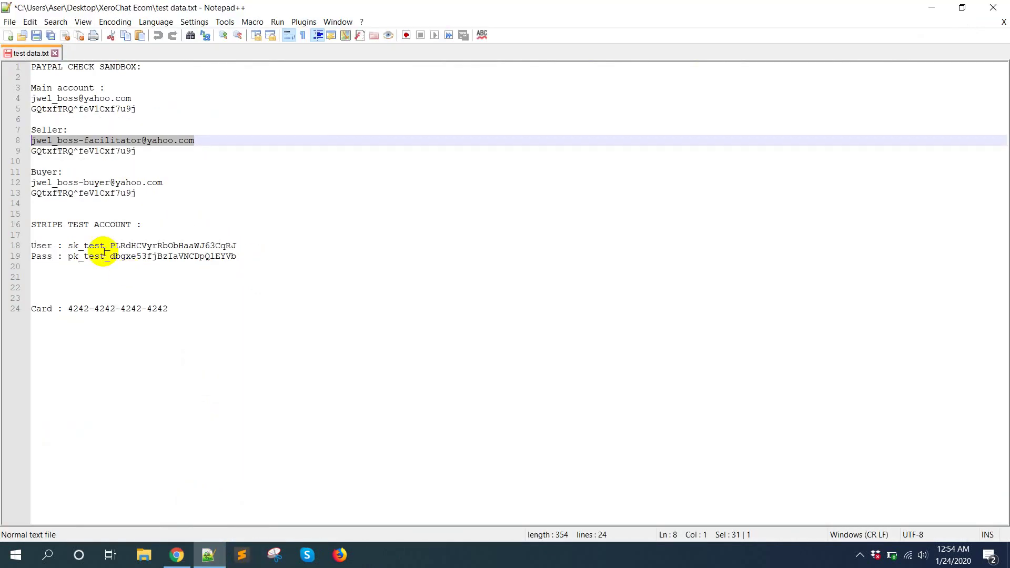
left_click_drag(236, 246, 68, 246)
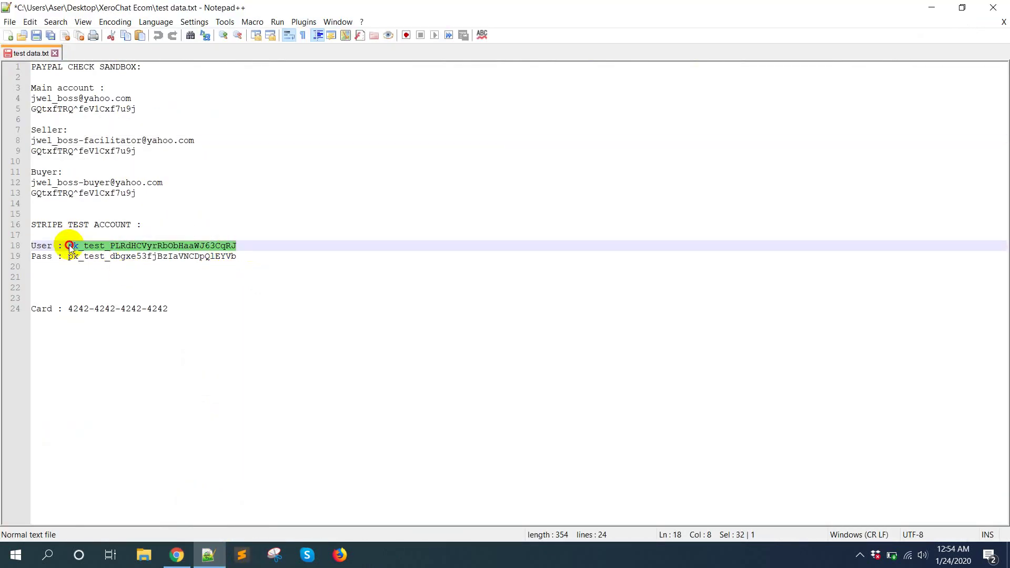
left_click(177, 555)
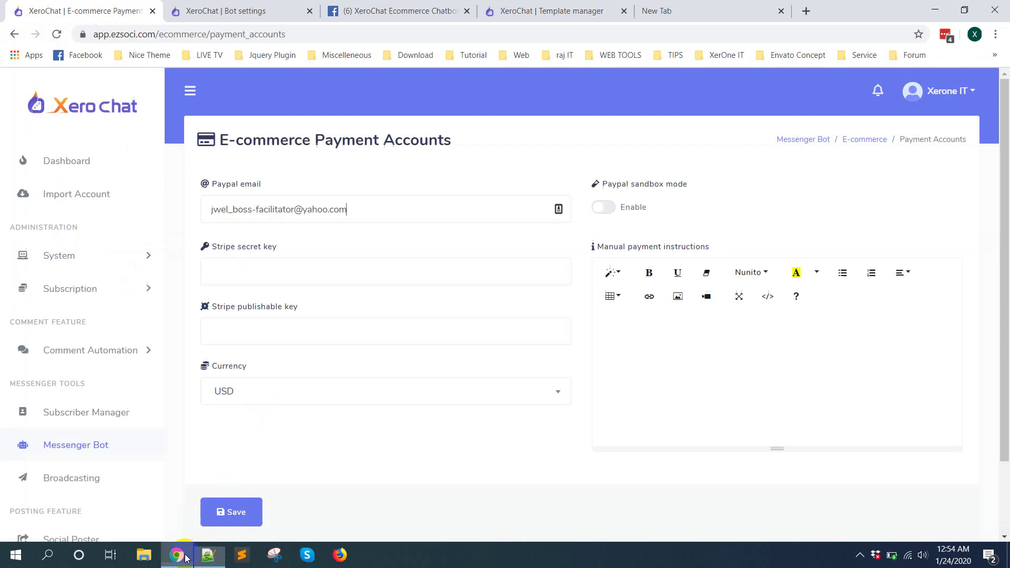
left_click(290, 261)
key("ctrl+v")
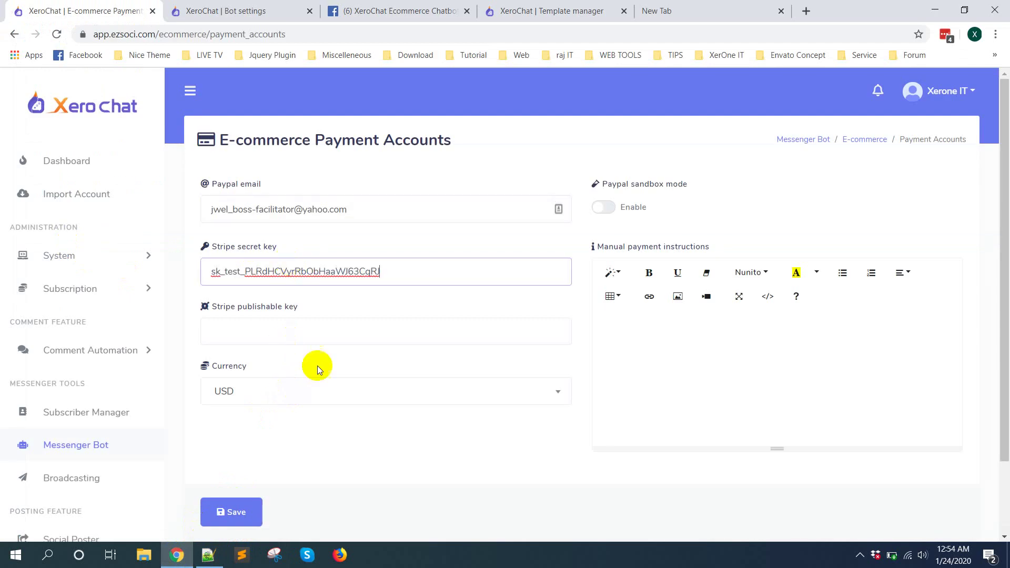
left_click(208, 555)
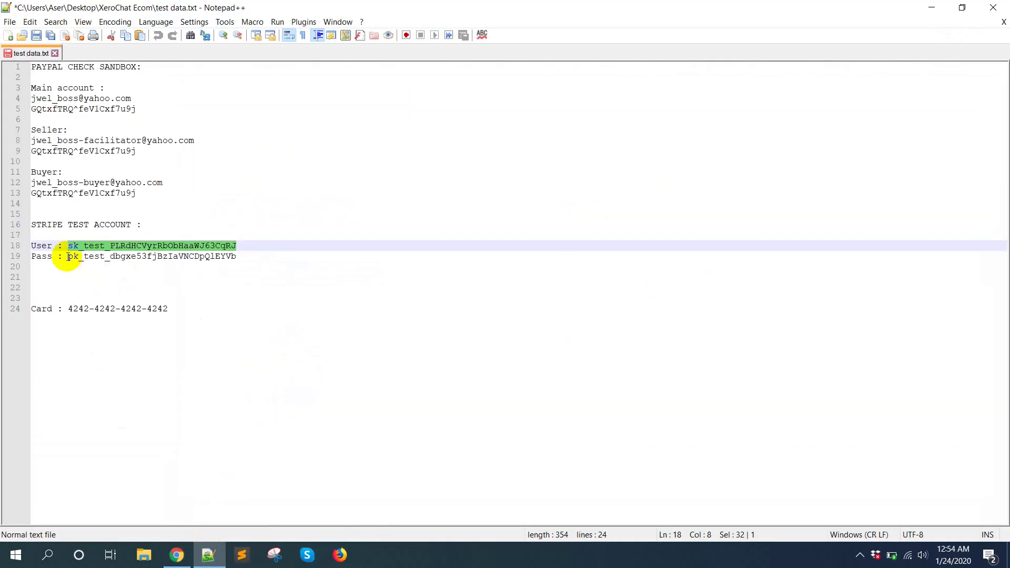
left_click_drag(67, 256, 237, 256)
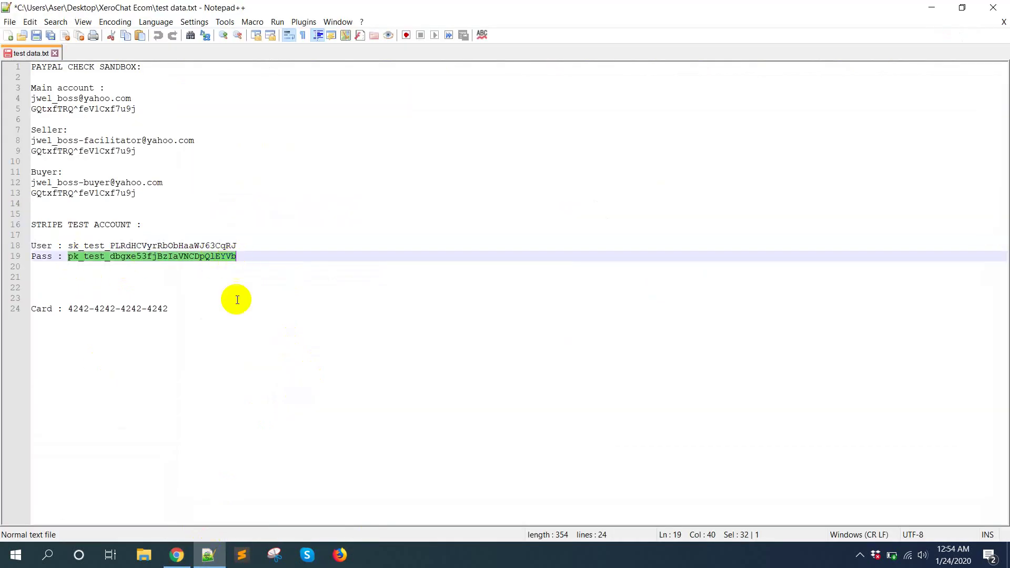
left_click(177, 555)
left_click(284, 327)
key("ctrl+v")
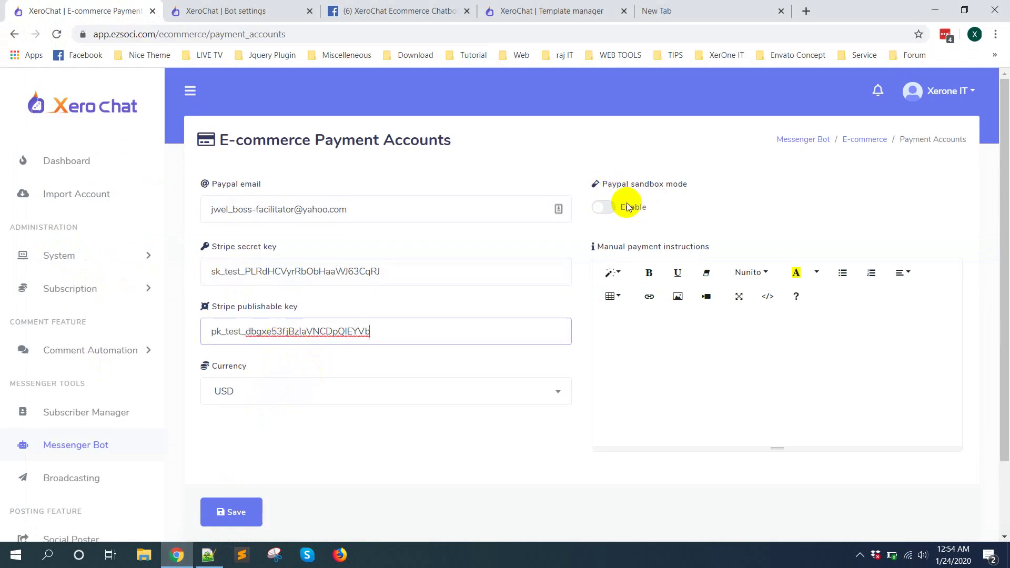
left_click(611, 210)
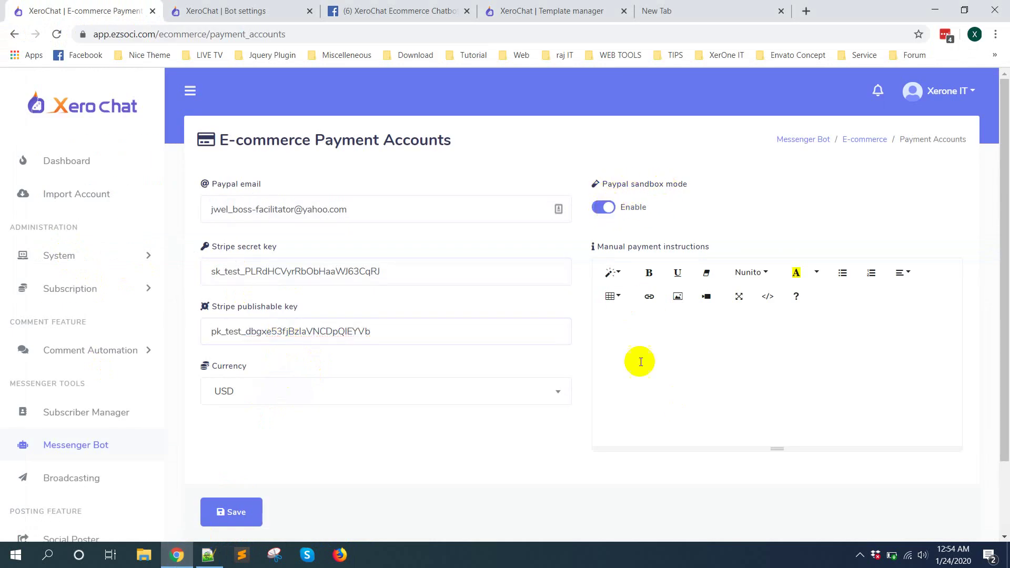
left_click(664, 350)
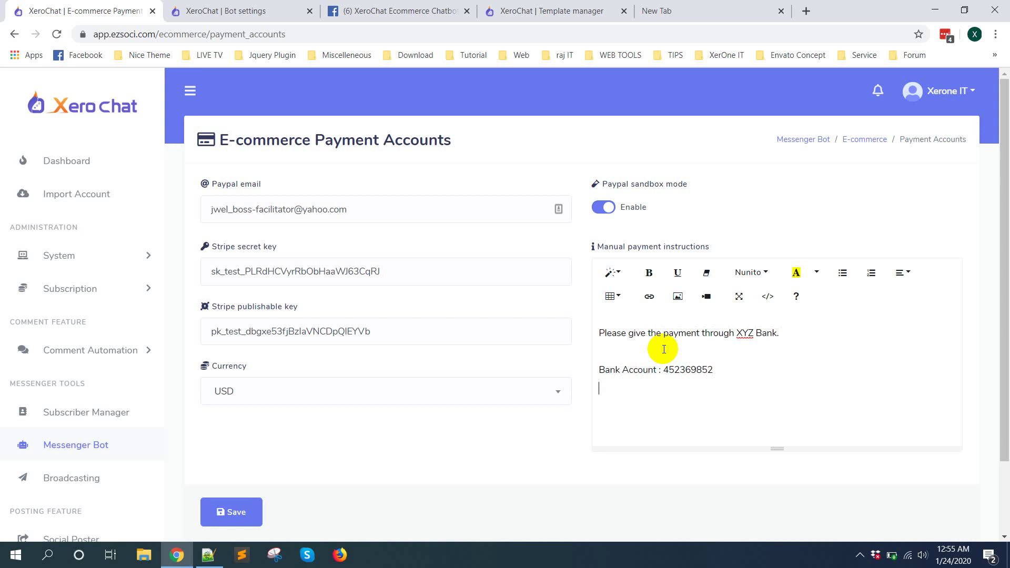
Finish the XYZ Bank manual payment instructions, save the settings, and go to the store's Facebook page
left_click(795, 327)
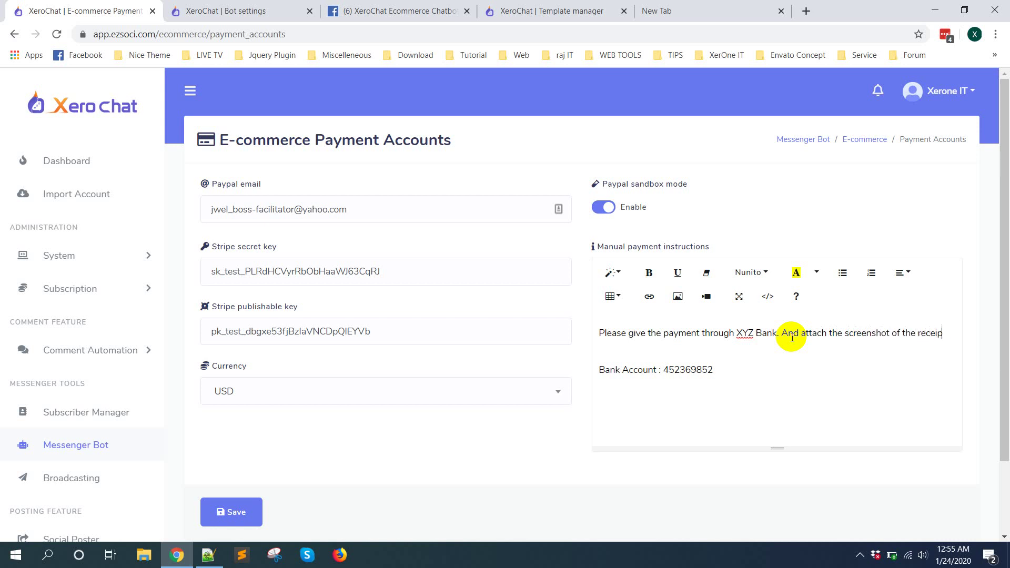
type("copy.")
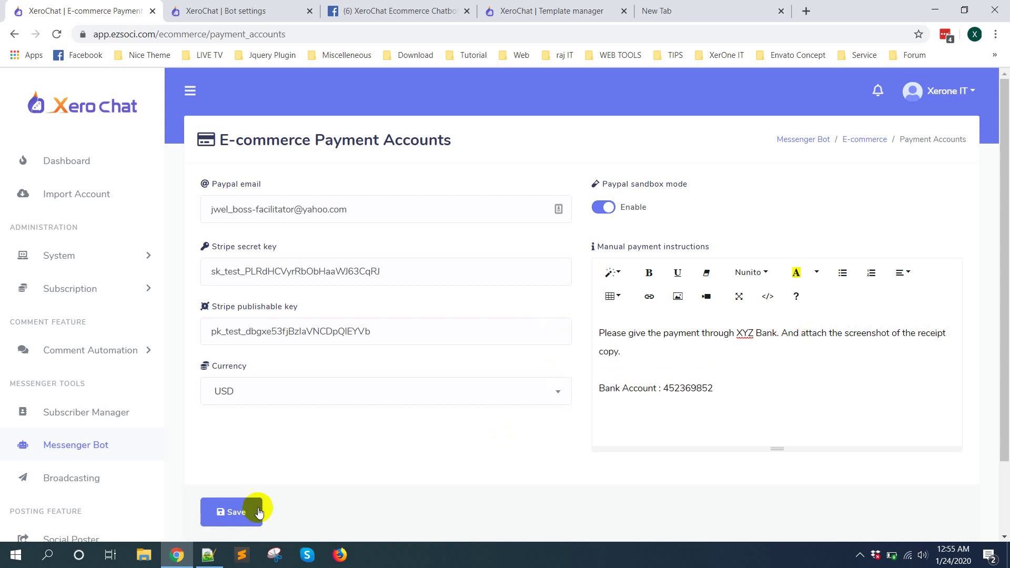
left_click(252, 512)
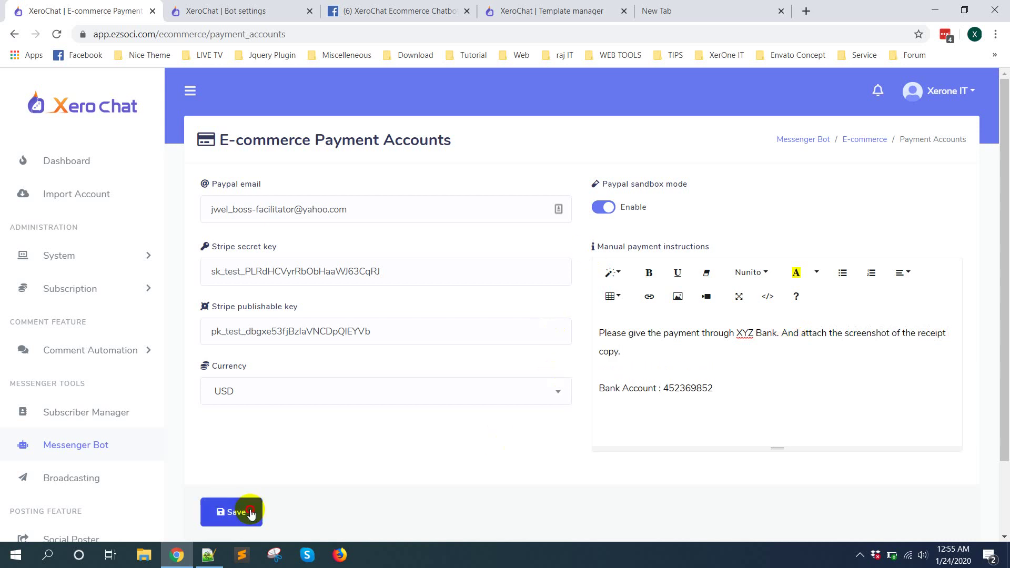
left_click(371, 7)
scroll(851, 313, "down", 1)
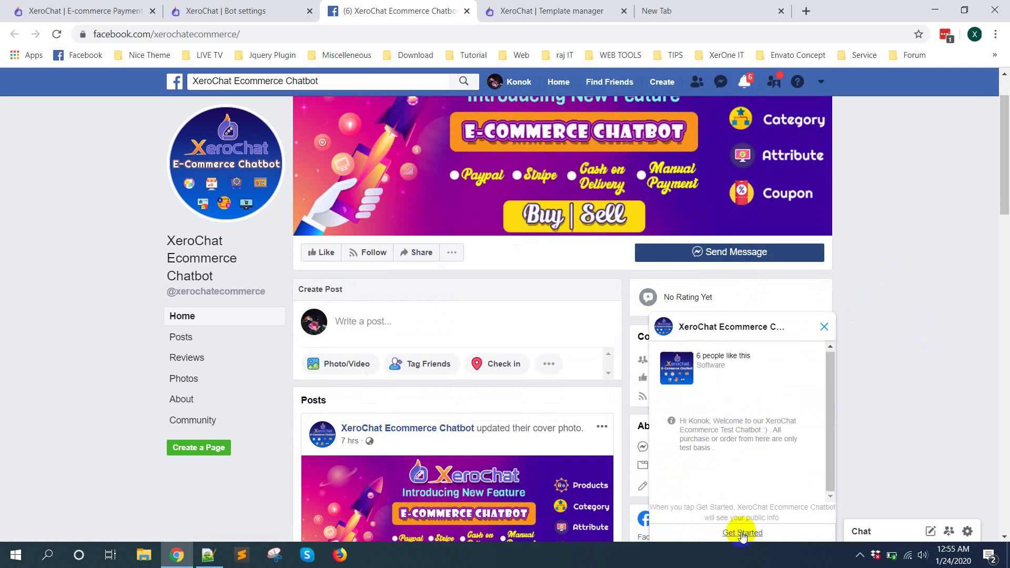
Get started with the bot, request Trending Products, and choose Buy Now on the Panda T-Shirt
left_click(744, 533)
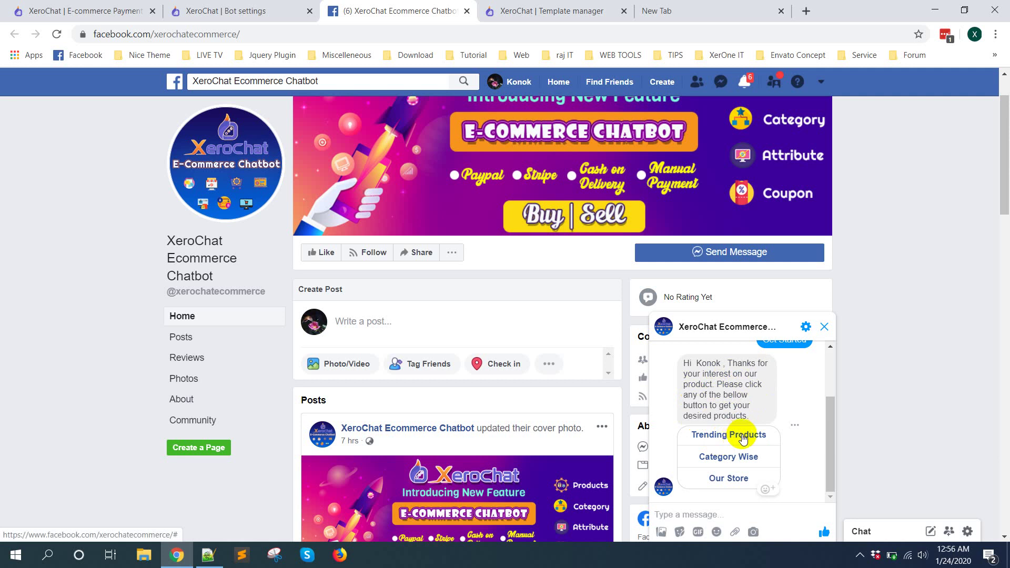
left_click(743, 438)
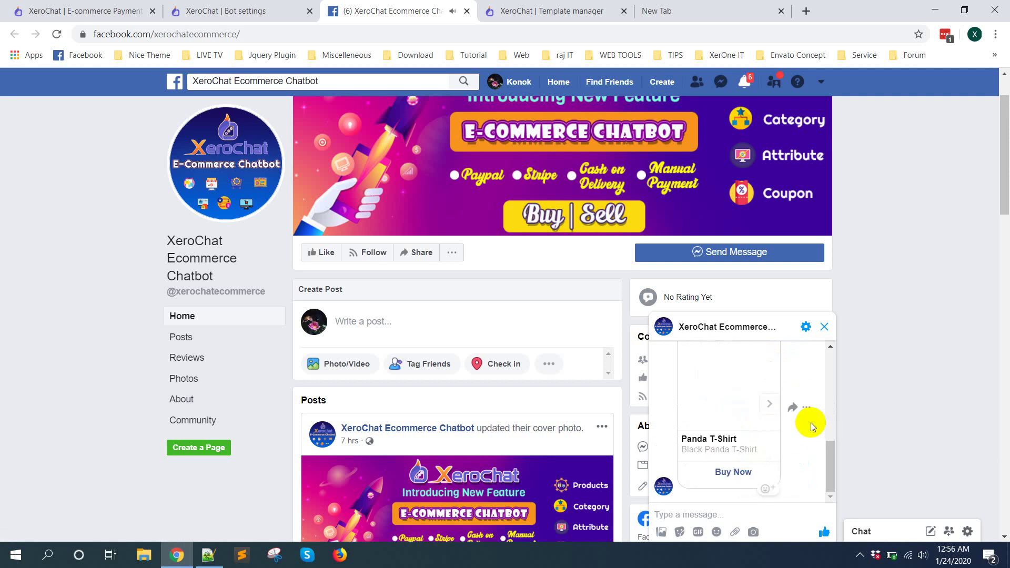
scroll(729, 441, "down", 1)
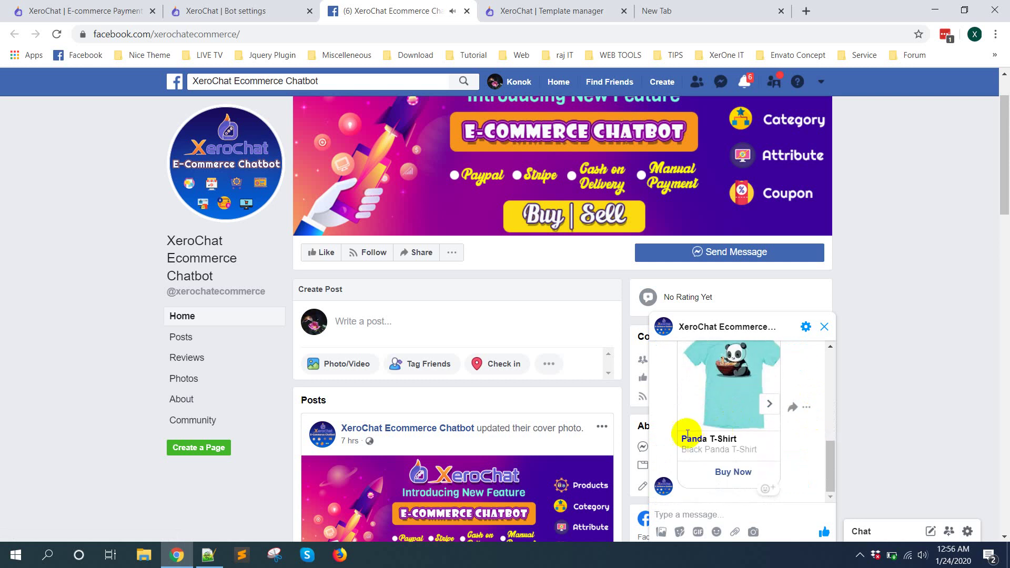
left_click(769, 405)
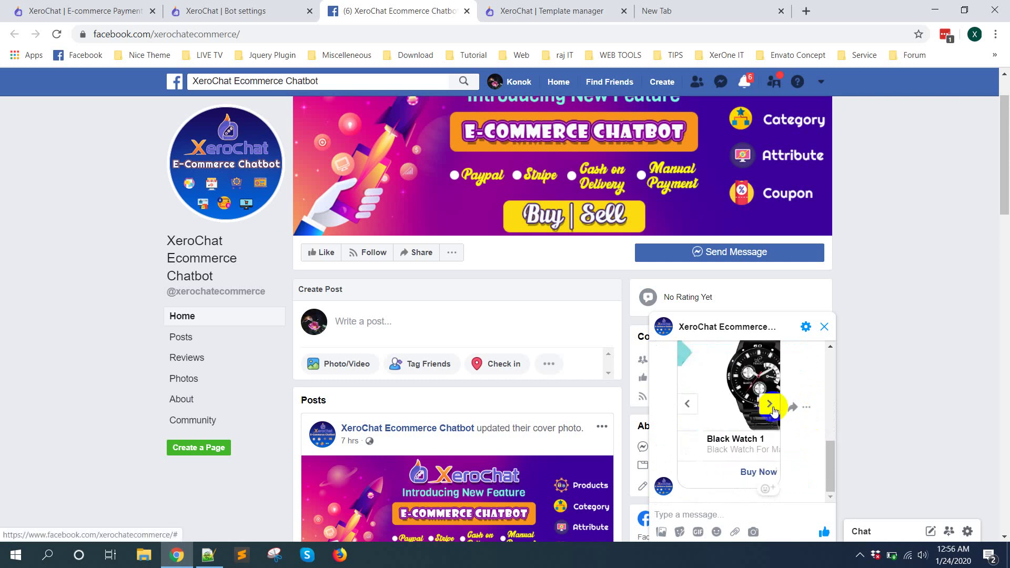
left_click(772, 408)
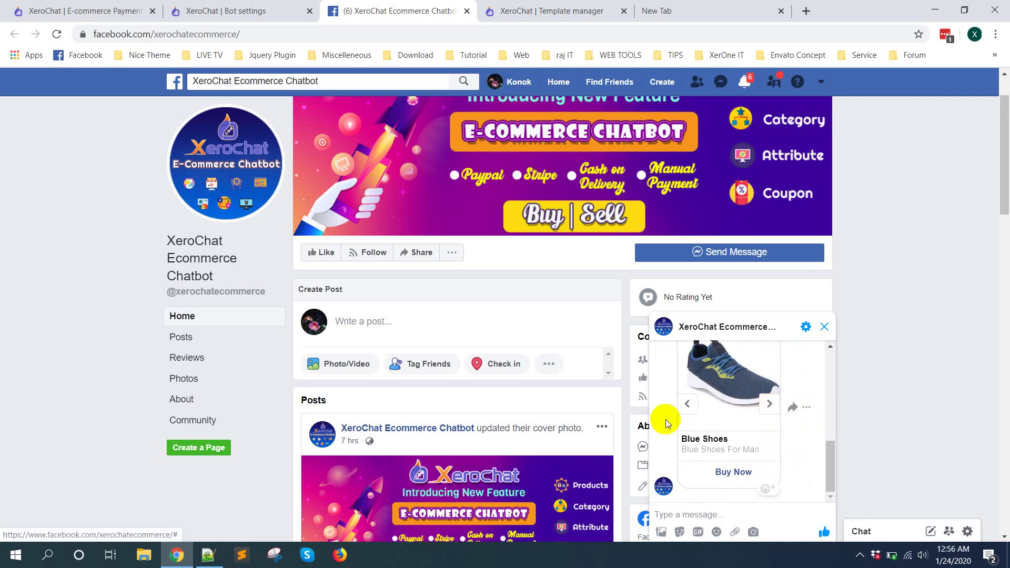
left_click(685, 406)
left_click(685, 406)
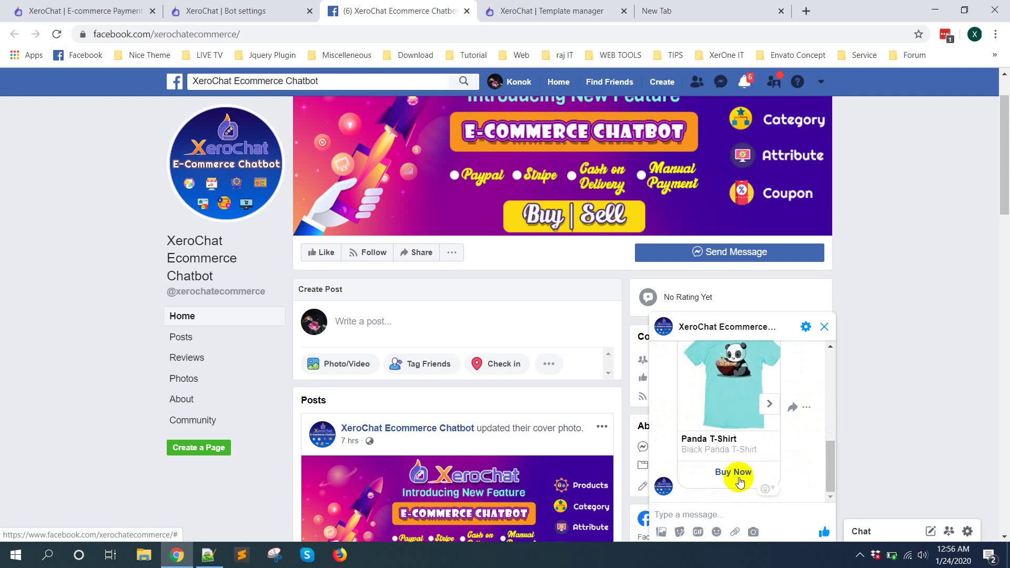
left_click(736, 472)
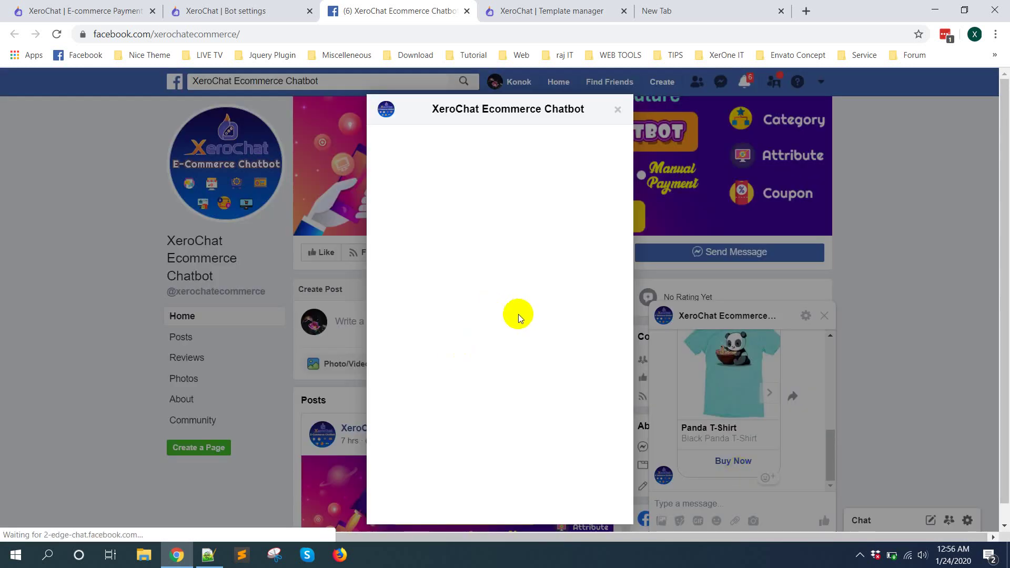
Choose size XXL for the Panda T-Shirt and add it to the cart
scroll(550, 405, "down", 6)
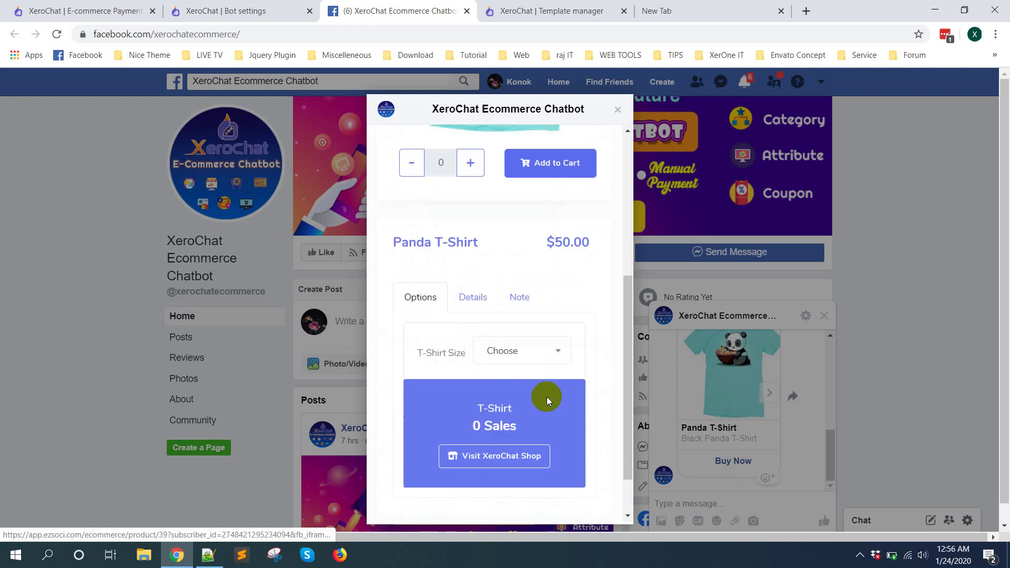
left_click(485, 295)
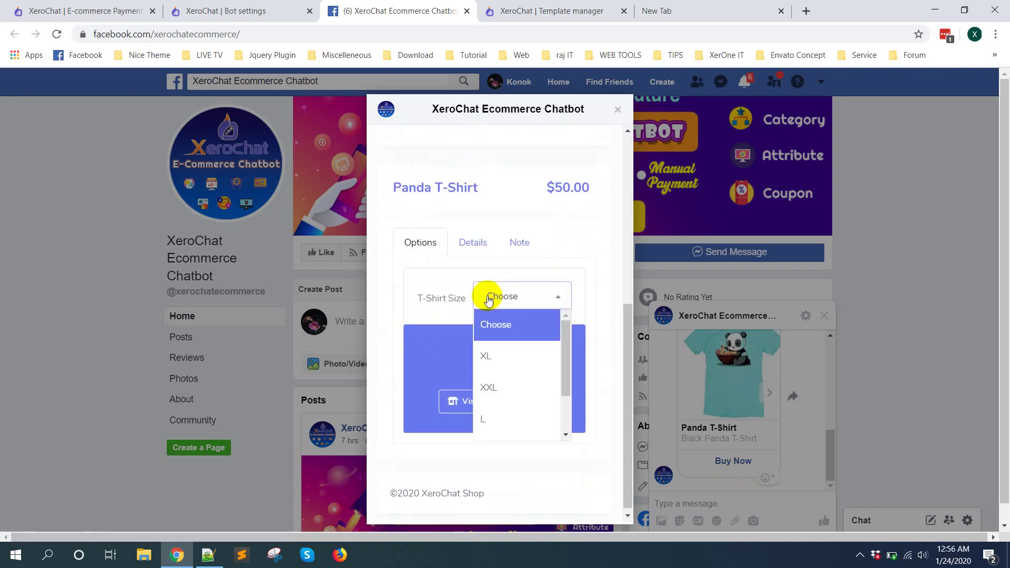
left_click(505, 379)
scroll(514, 386, "up", 5)
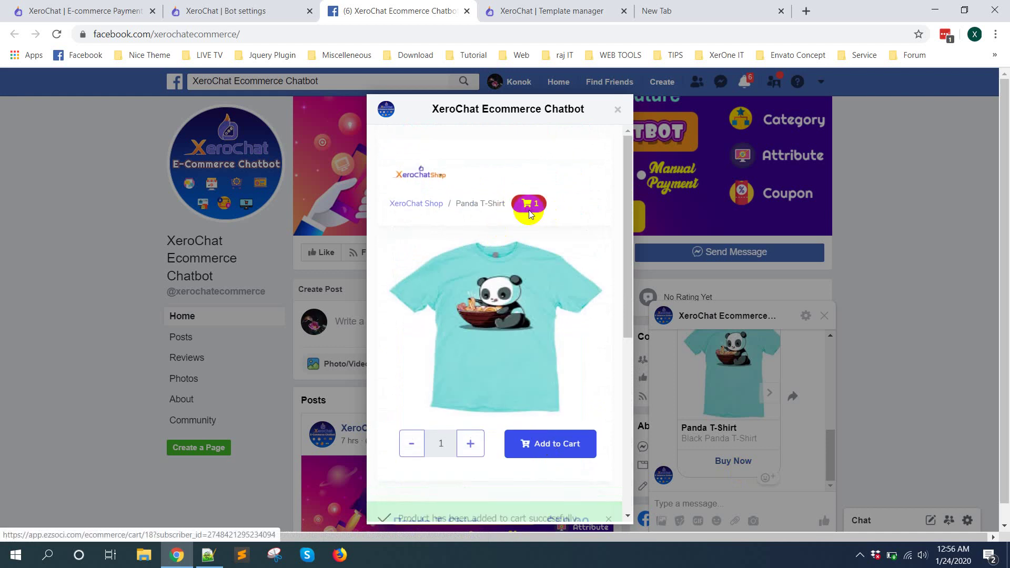
Review the $55.00 checkout summary, then close the shop window
left_click(531, 204)
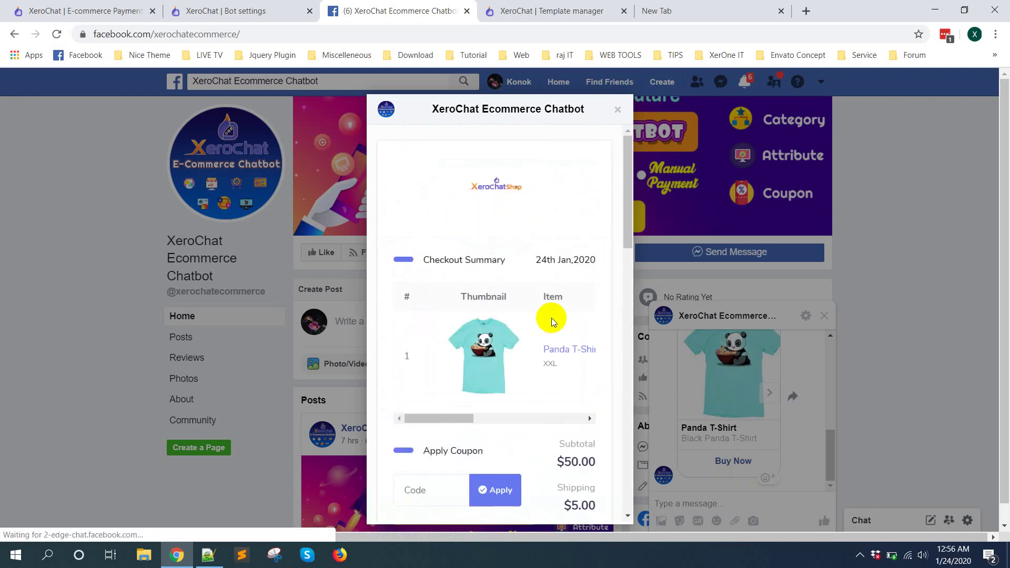
scroll(584, 274, "down", 5)
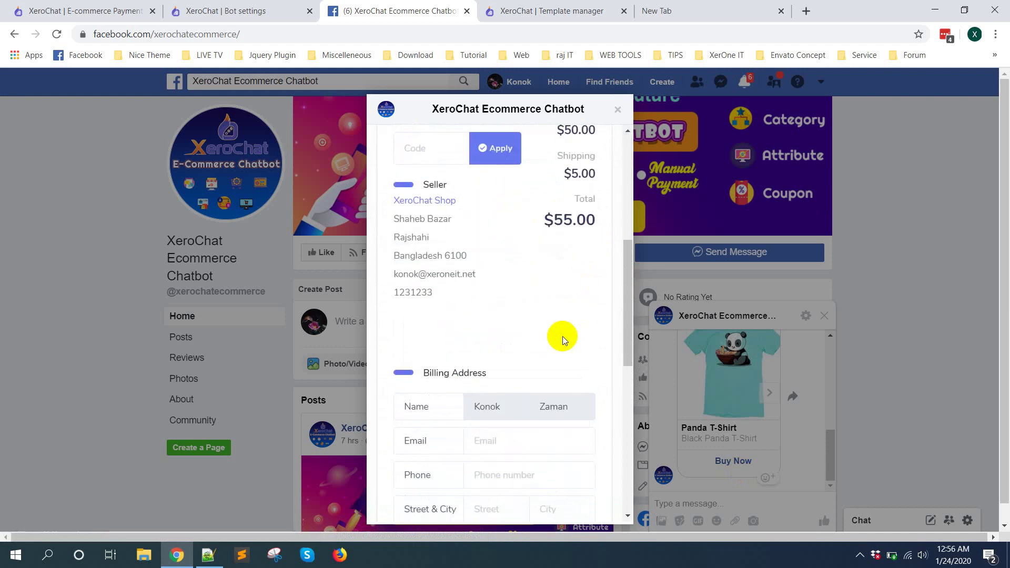
scroll(523, 358, "down", 7)
scroll(541, 338, "up", 13)
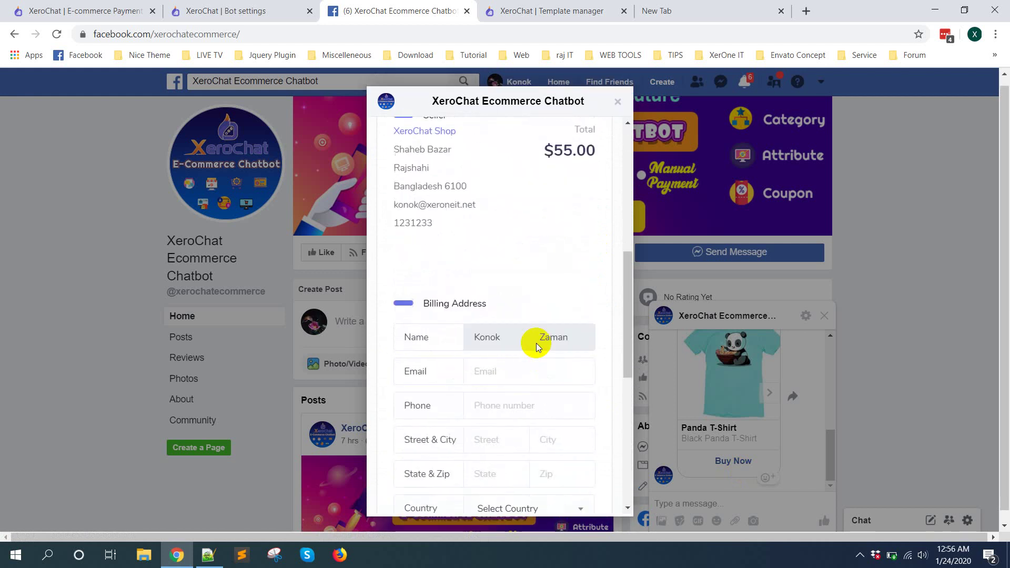
left_click(618, 104)
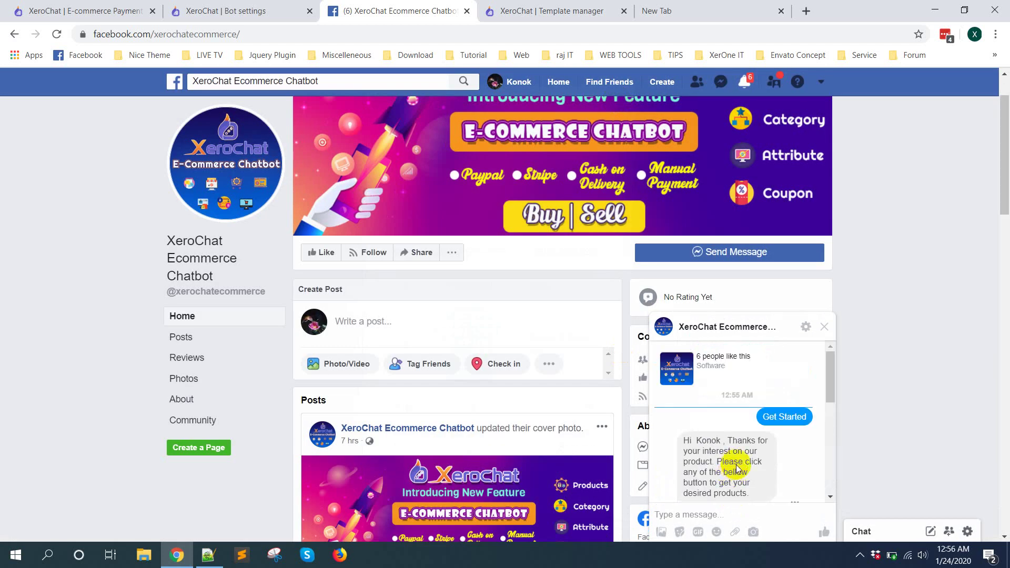
Browse products by category in the chat and open the T-shirt category's purchase page
left_click(736, 424)
scroll(734, 426, "up", 1)
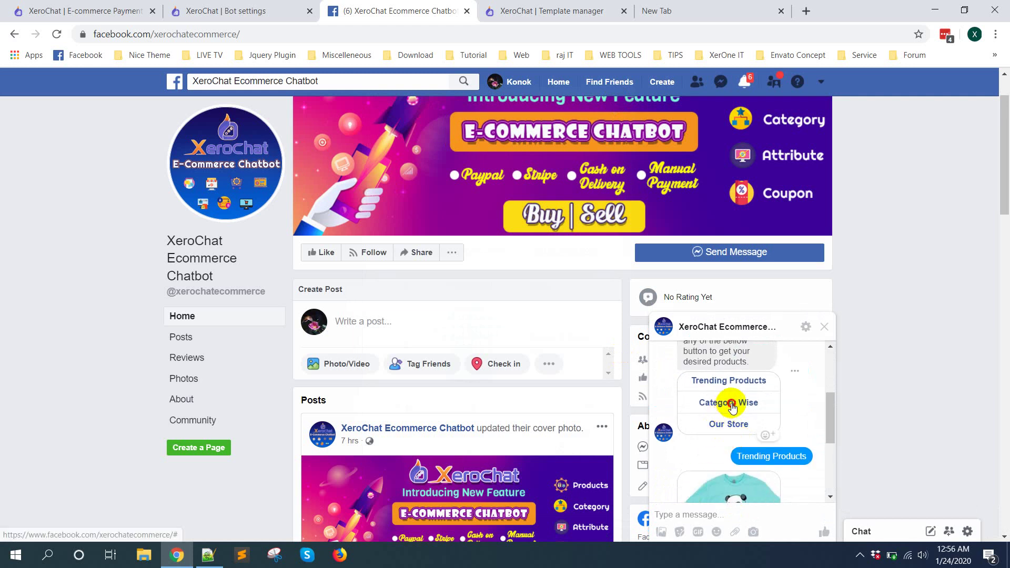
left_click(712, 401)
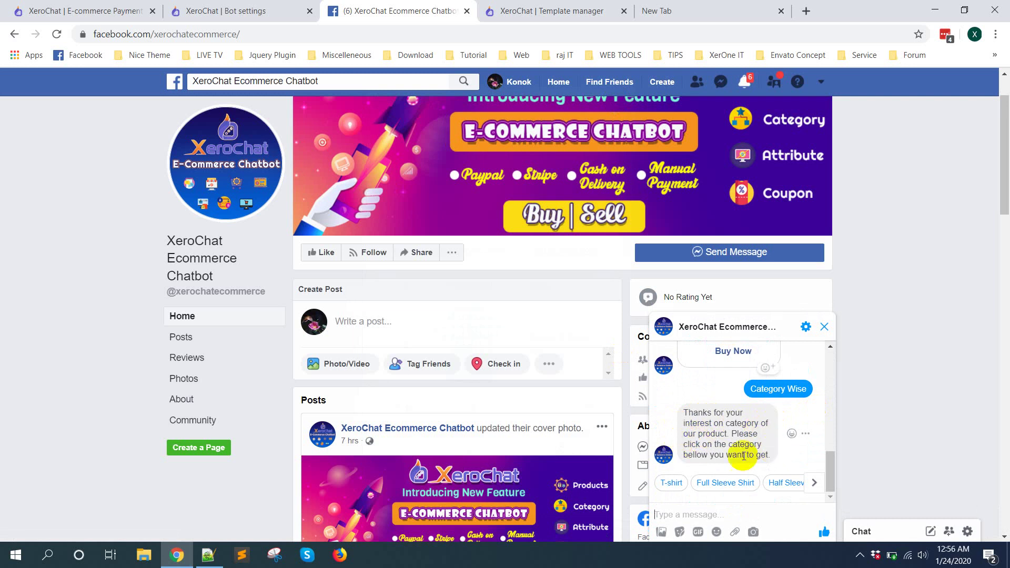
left_click(670, 484)
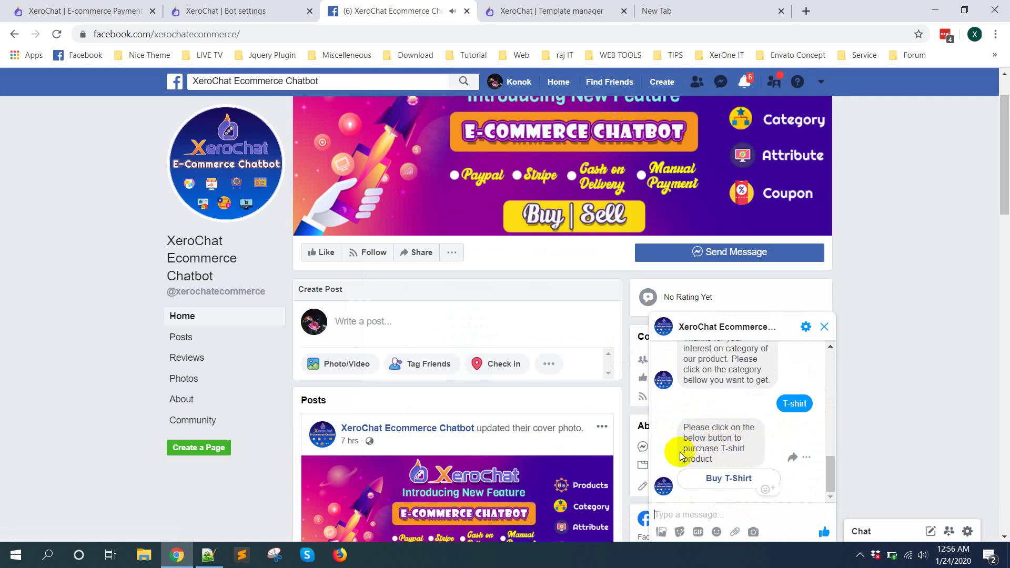
left_click(729, 476)
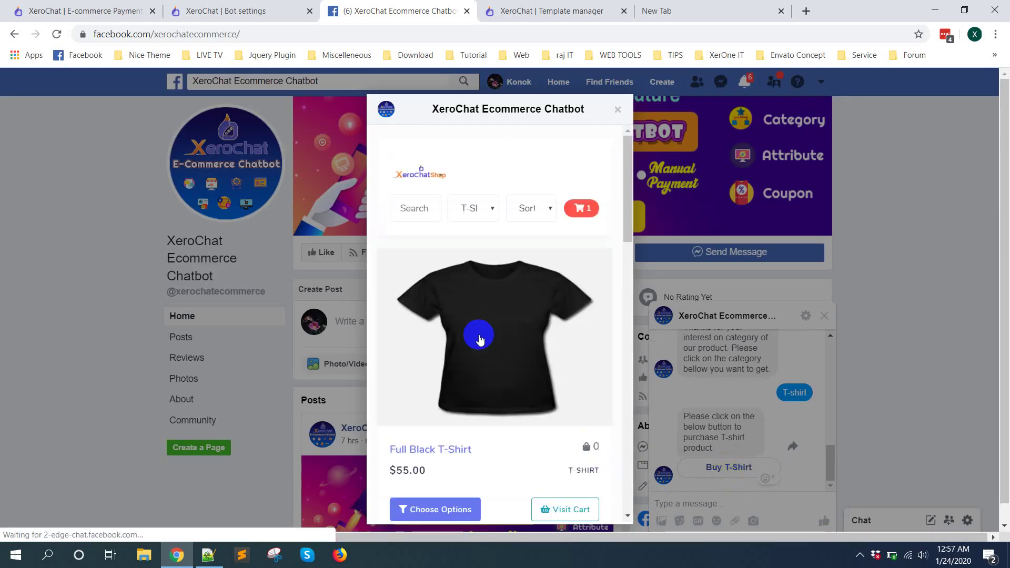
Add the Full Black T-Shirt in size XXL to the cart and close the product window
scroll(481, 342, "down", 15)
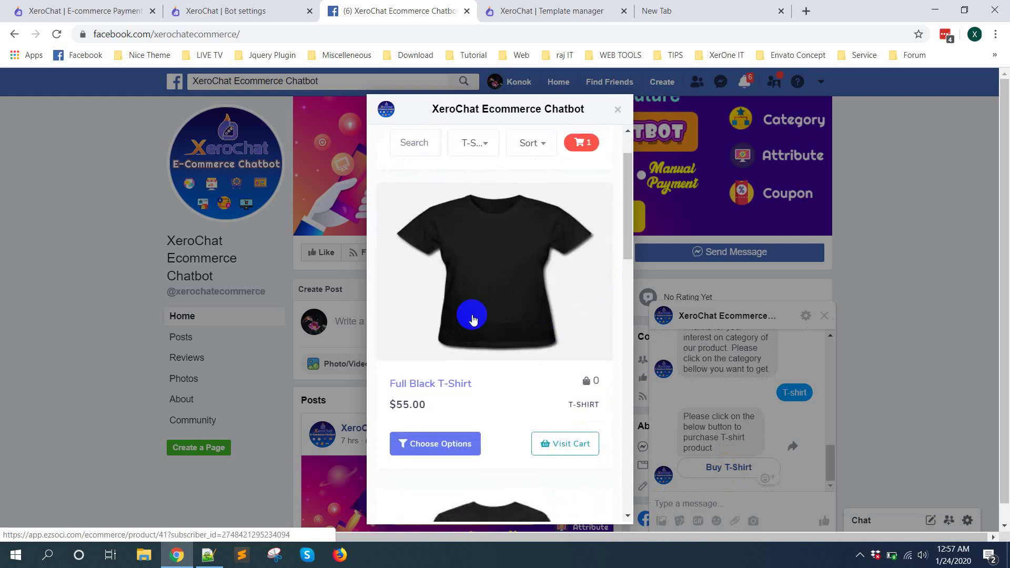
scroll(492, 319, "up", 15)
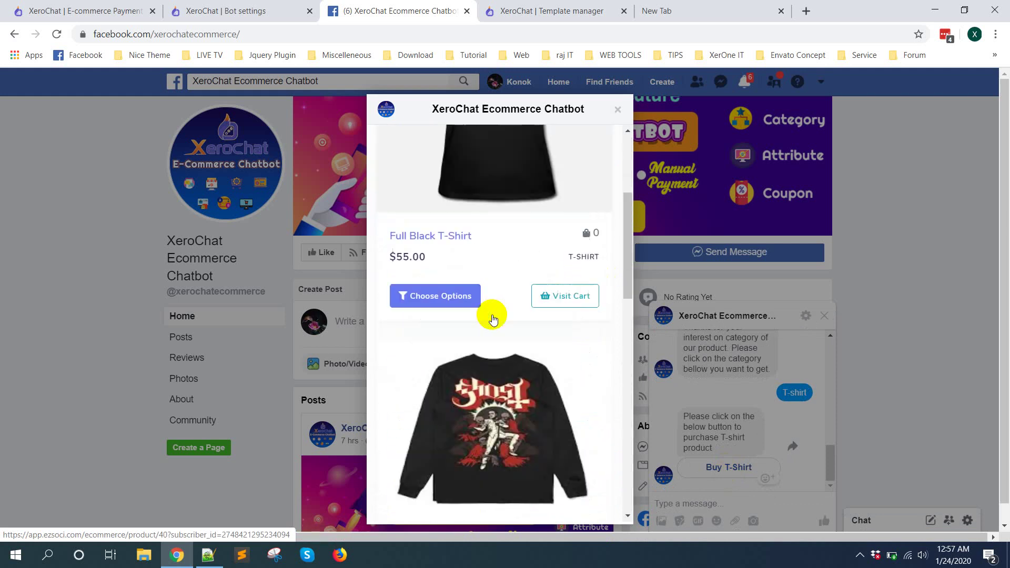
left_click(492, 318)
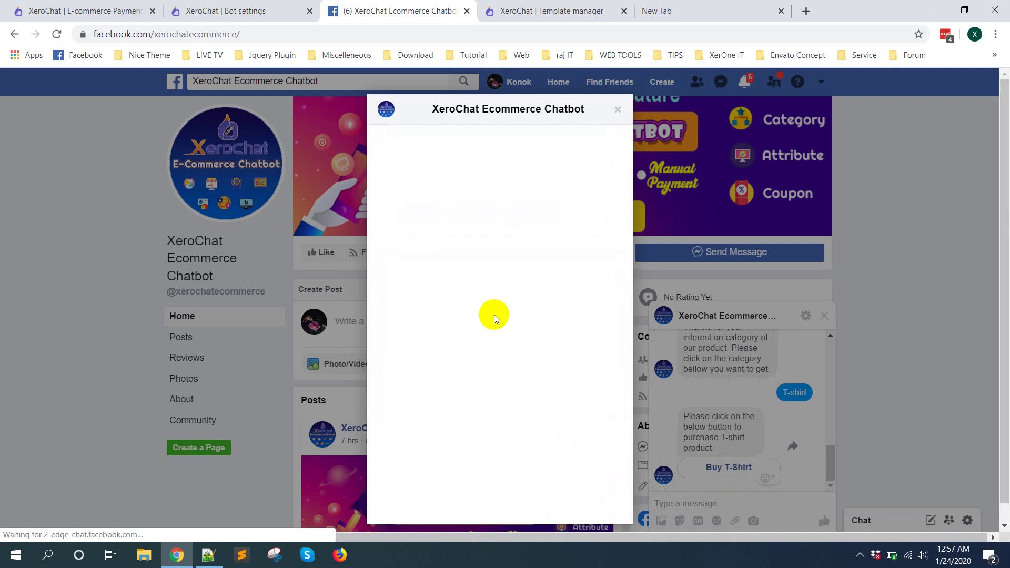
scroll(497, 337, "down", 5)
left_click(513, 372)
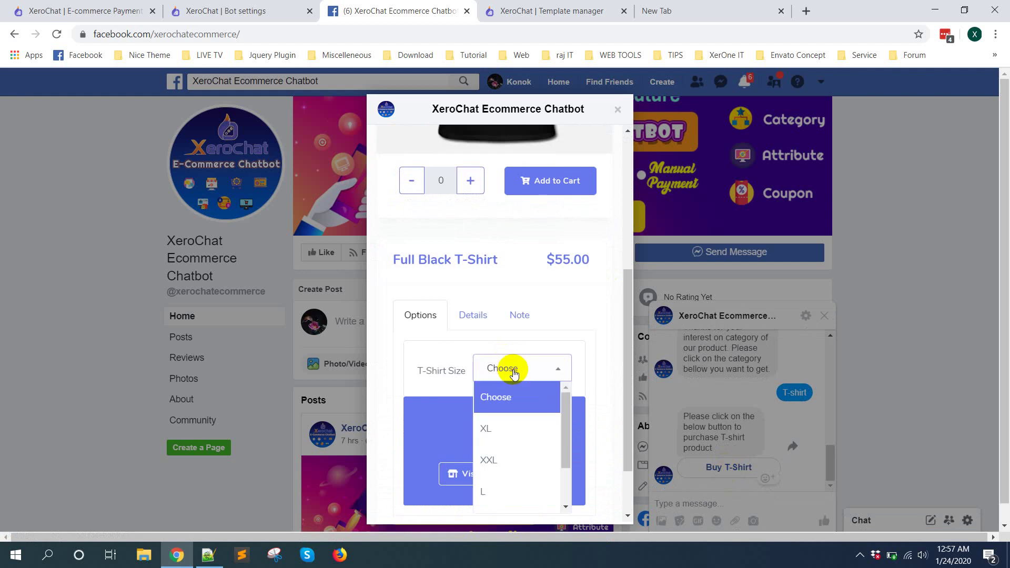
left_click(506, 461)
scroll(576, 318, "up", 3)
left_click(562, 312)
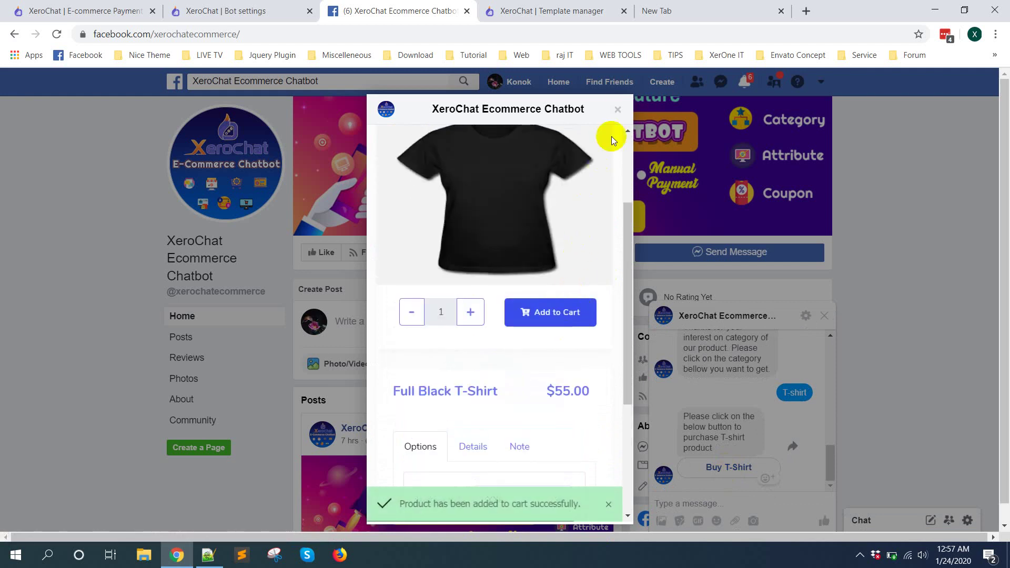
left_click(618, 112)
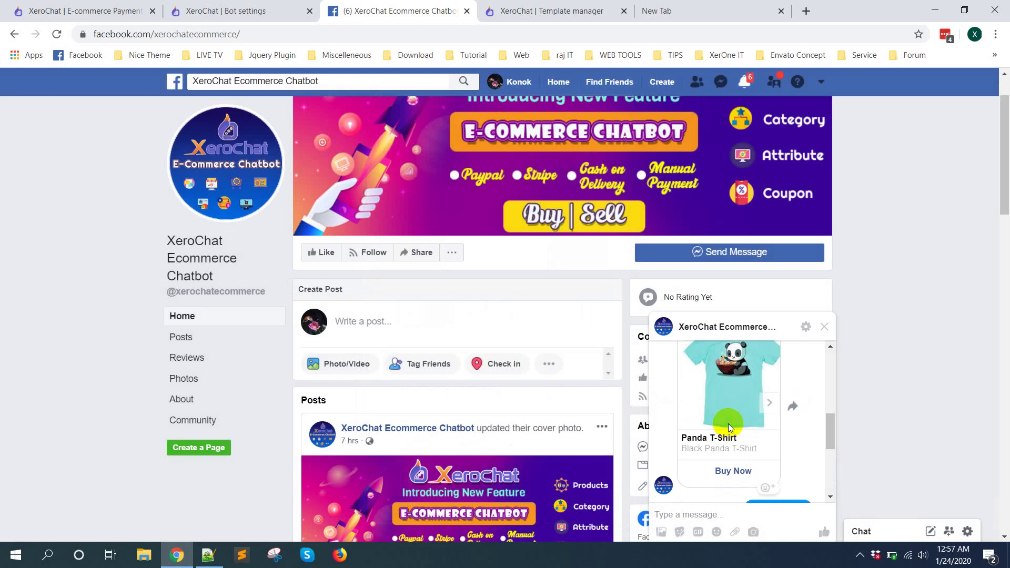
Open Our Store from the chat and scroll through the products to Watch 1
scroll(728, 424, "up", 5)
scroll(712, 442, "down", 3)
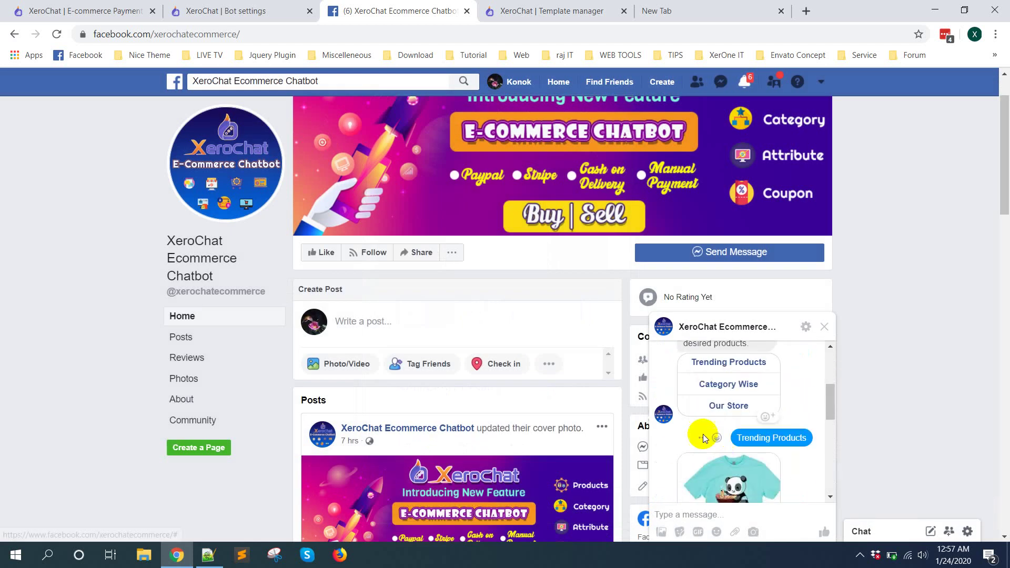
left_click(729, 406)
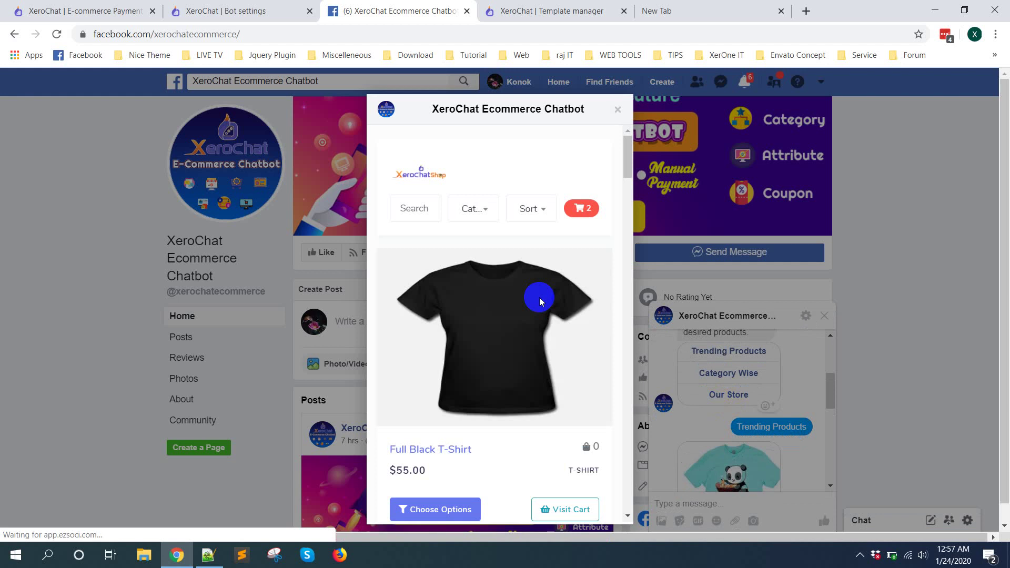
scroll(529, 315, "down", 3)
scroll(534, 323, "down", 2)
scroll(534, 318, "up", 5)
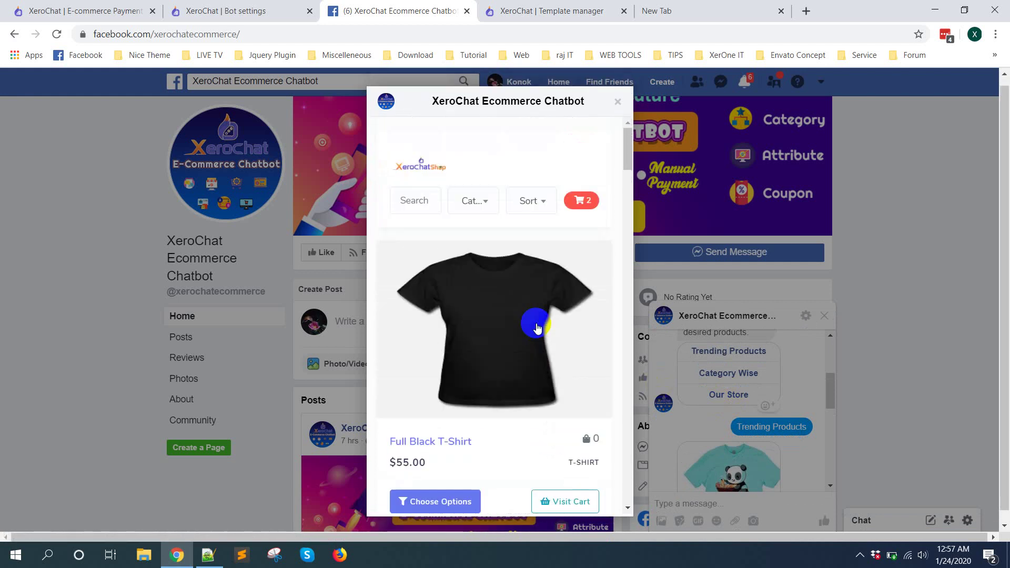
scroll(529, 272, "down", 20)
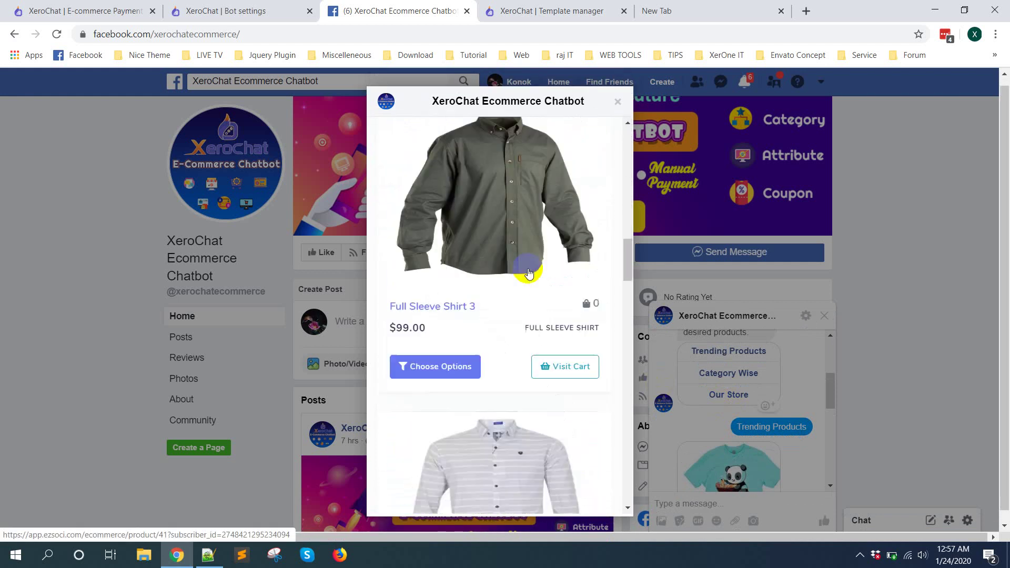
scroll(529, 273, "down", 15)
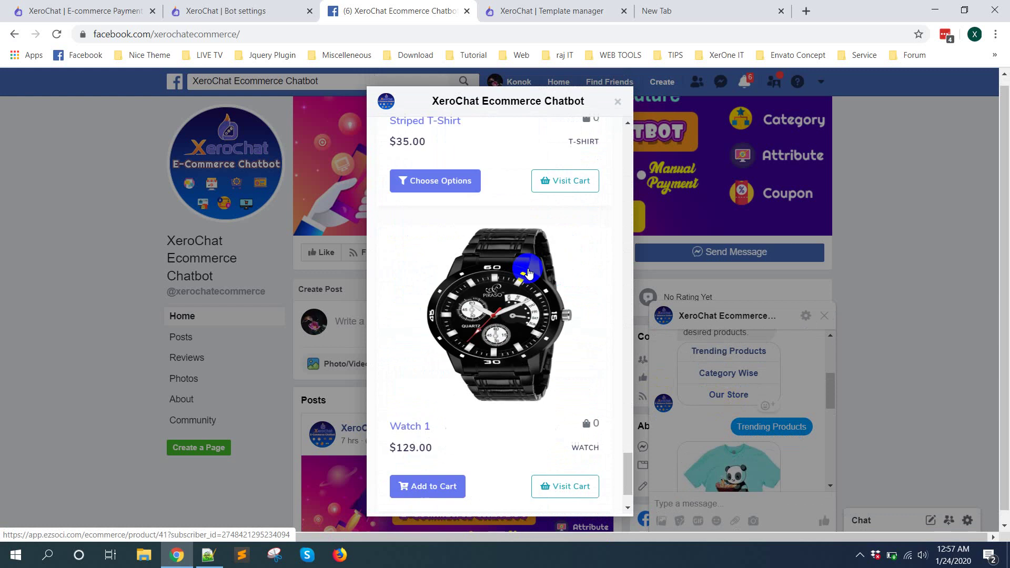
scroll(494, 431, "up", 15)
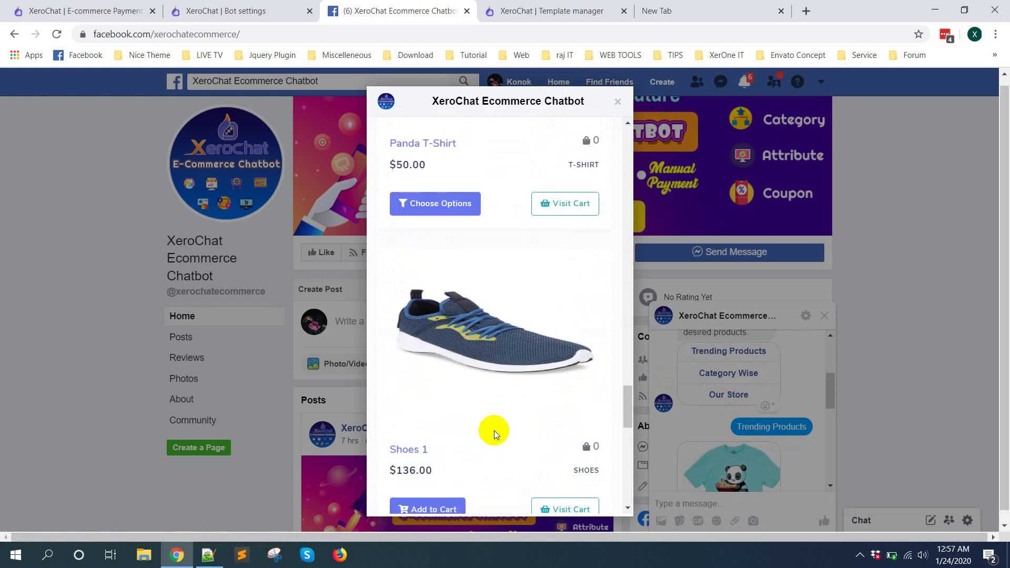
scroll(494, 430, "down", 3)
scroll(495, 430, "down", 12)
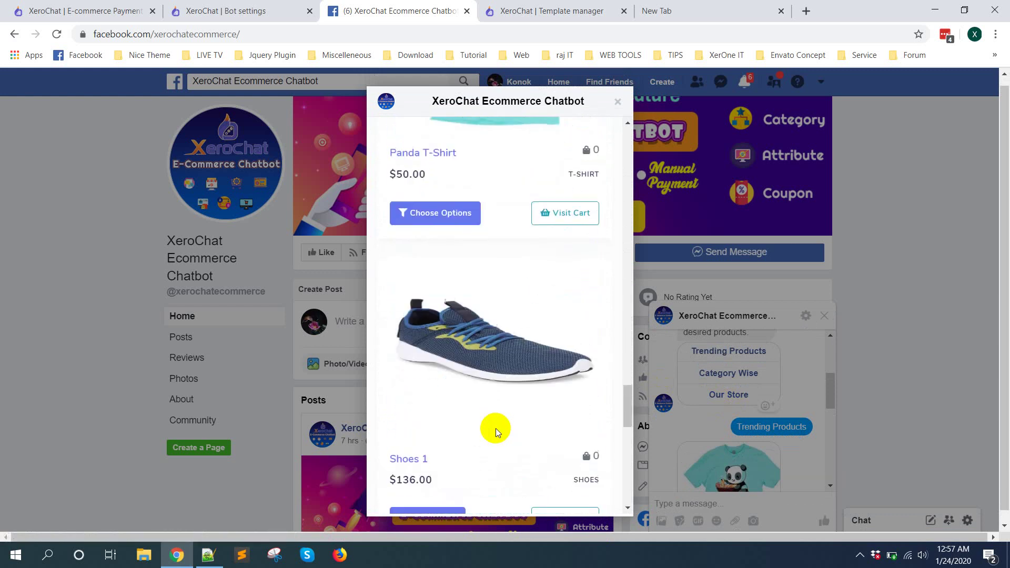
Add Watch 1 ($129.00) to the cart with quantity 1 and open the cart
left_click(497, 200)
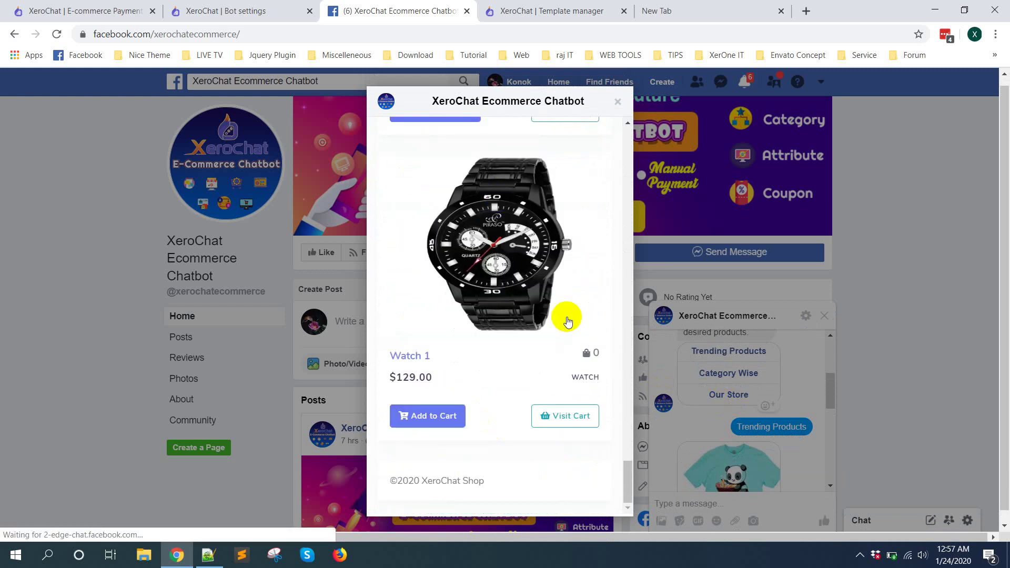
left_click(561, 318)
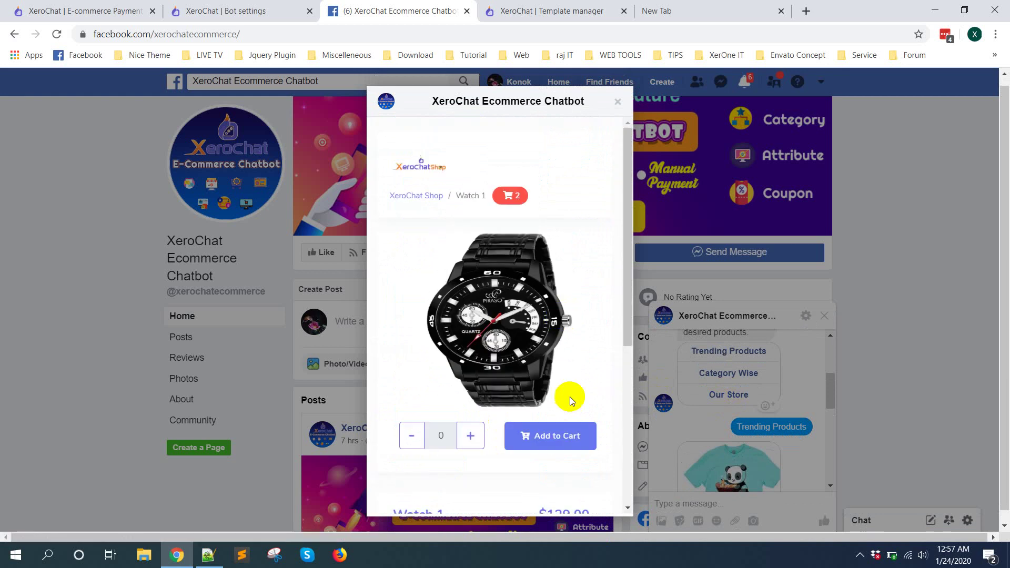
scroll(570, 397, "down", 1)
left_click(474, 375)
left_click(548, 370)
scroll(582, 335, "down", 4)
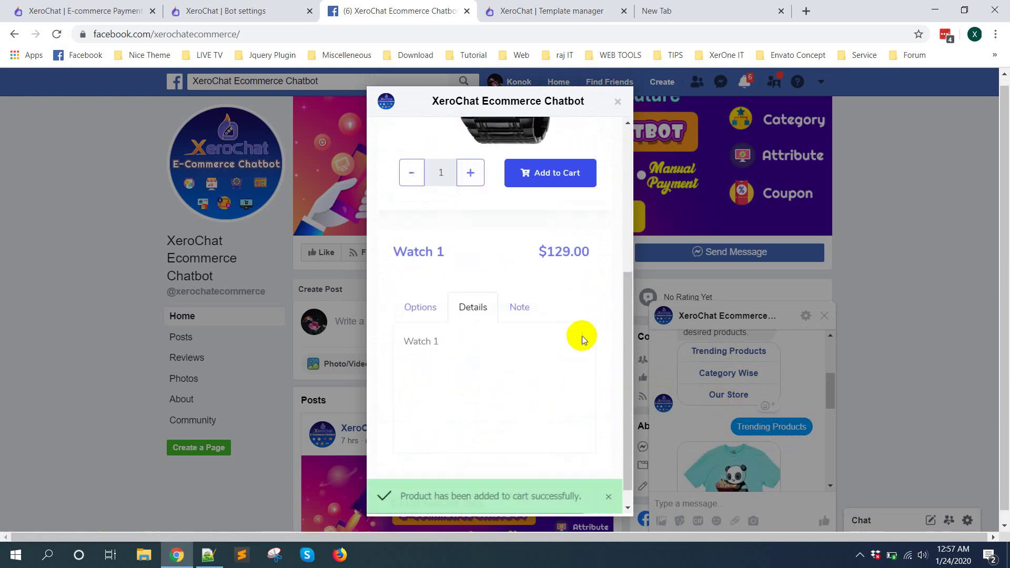
scroll(555, 399, "up", 5)
left_click(509, 205)
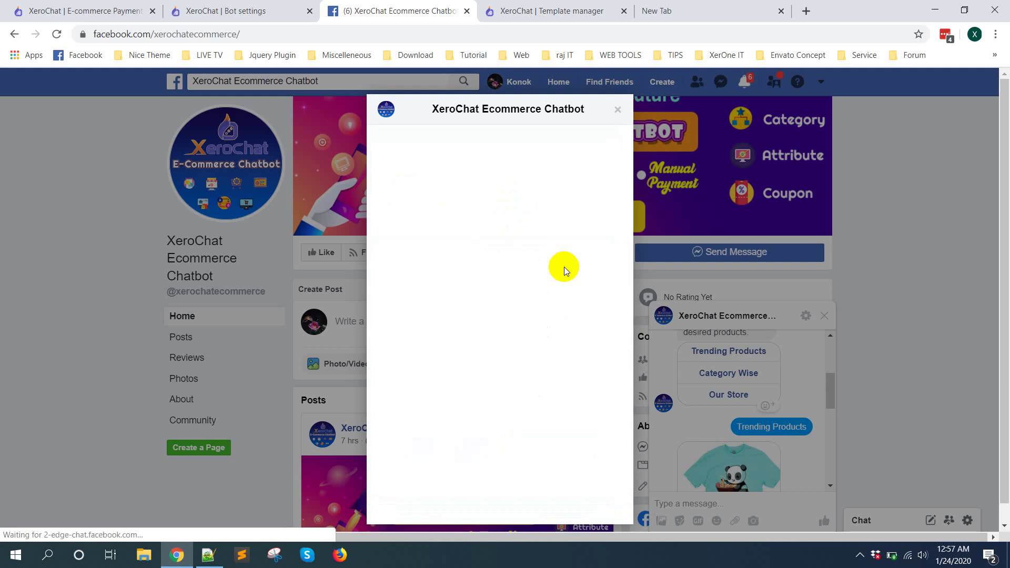
Fill in the billing email from a saved address and the billing phone number
scroll(550, 374, "down", 10)
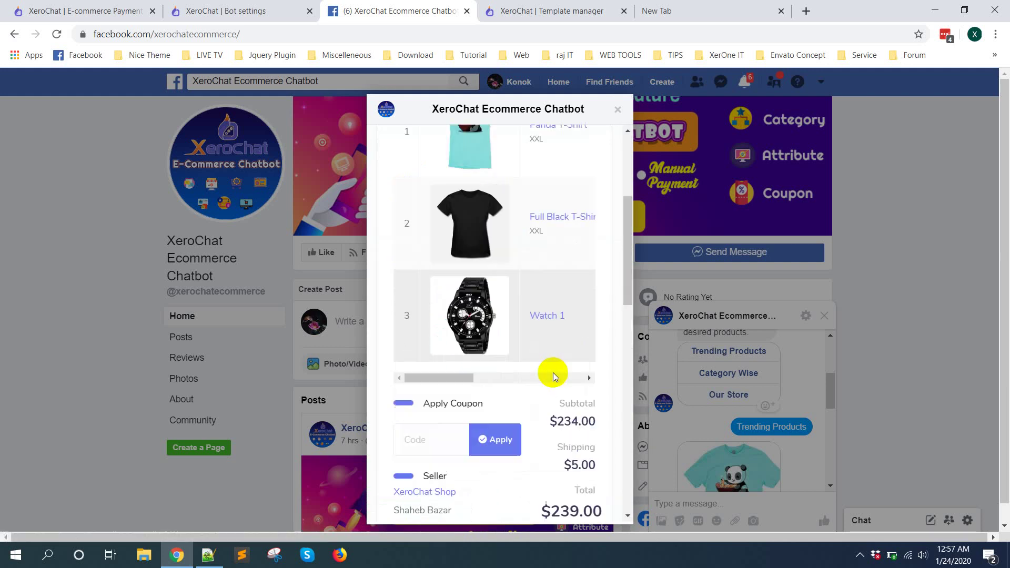
scroll(526, 342, "down", 4)
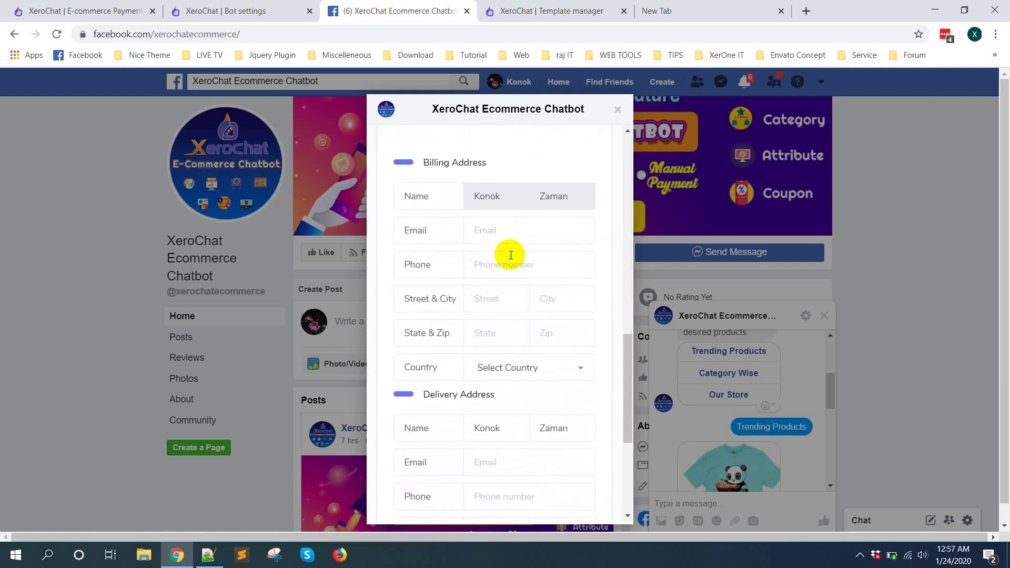
left_click(526, 221)
type("k")
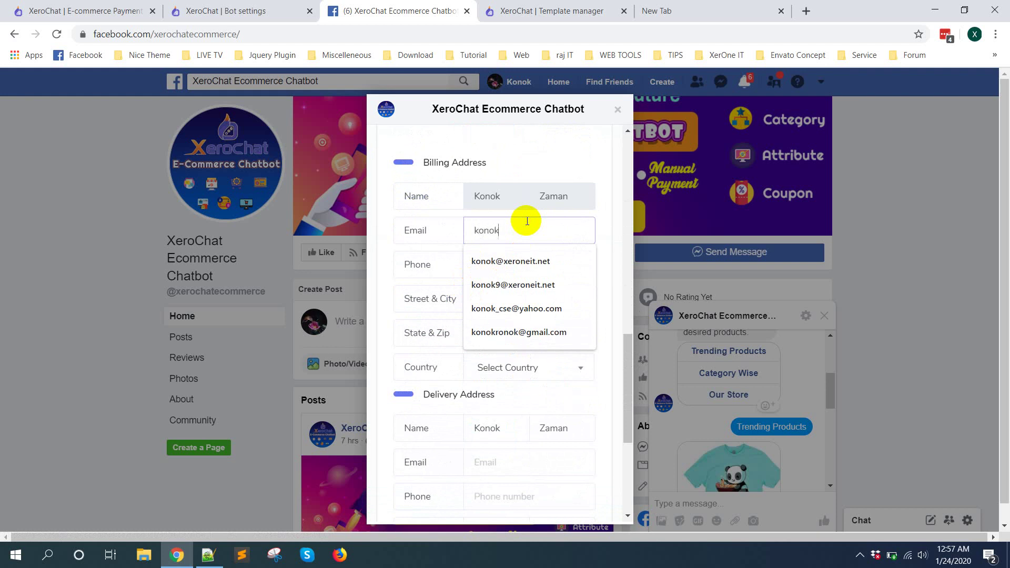
type("onok")
left_click(535, 332)
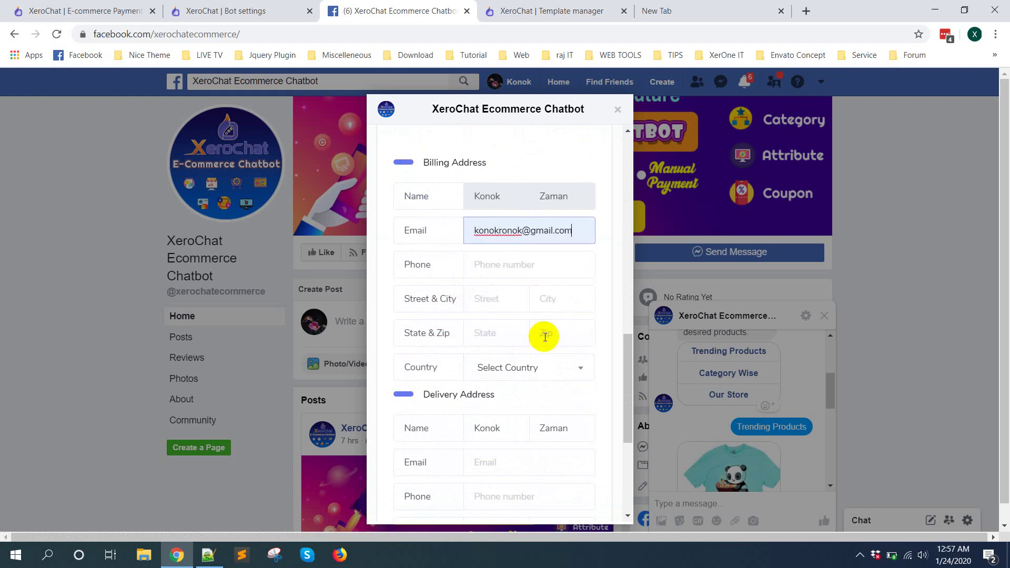
scroll(518, 252, "down", 1)
left_click(520, 205)
type("1256366")
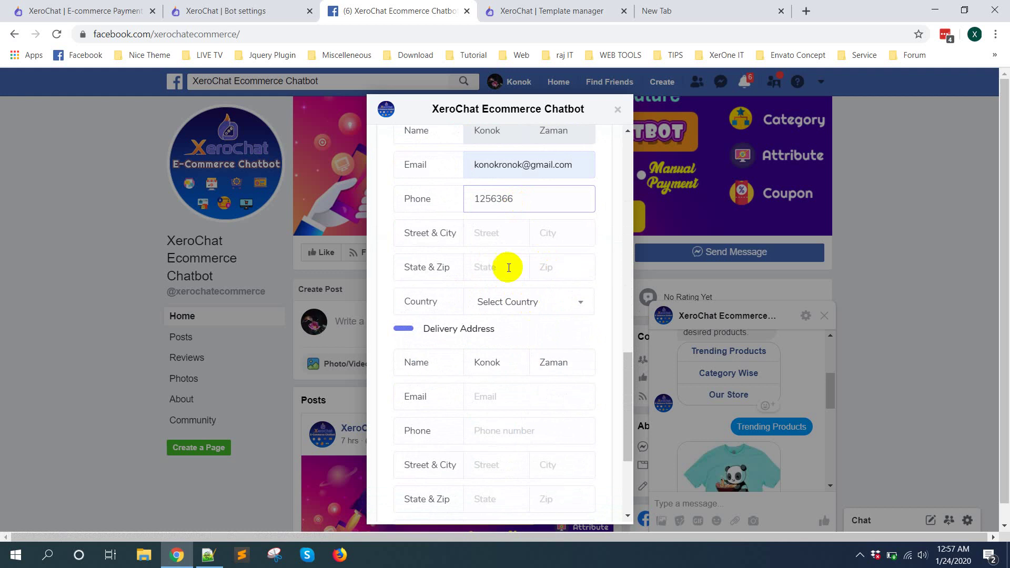
Enter the billing street, city and state, and set billing country to BANGLADESH
left_click(508, 245)
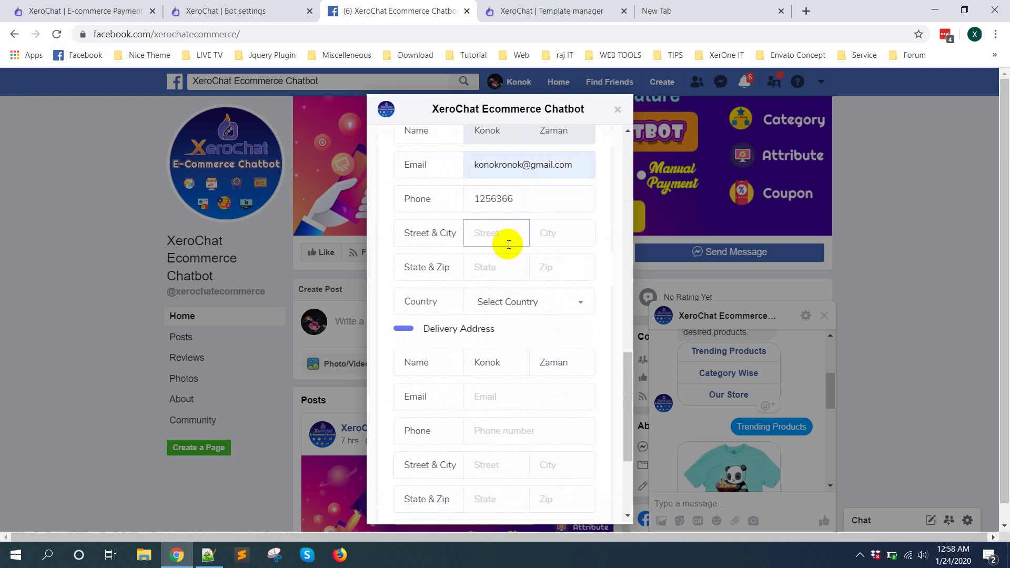
key("Tab")
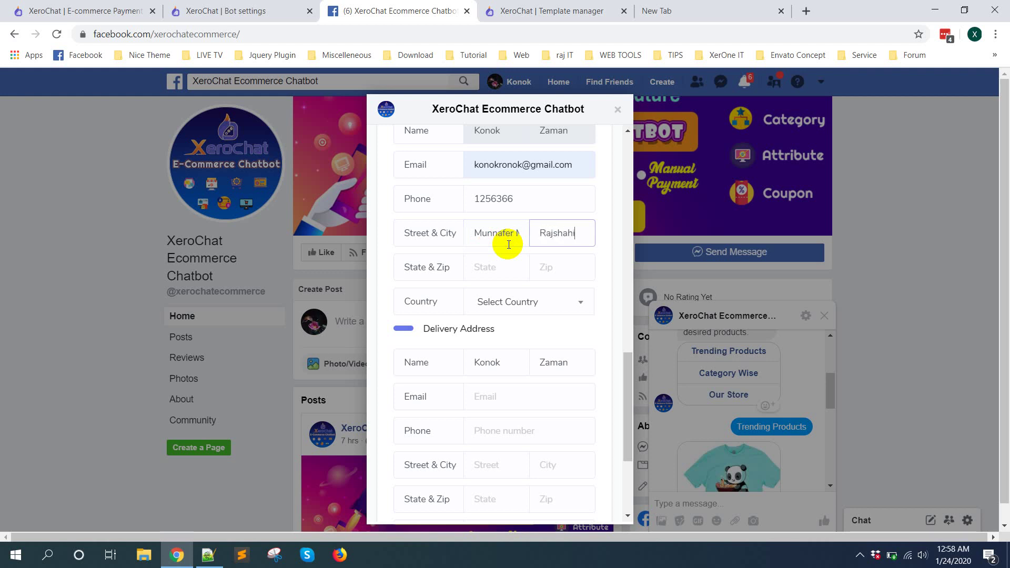
key("Tab")
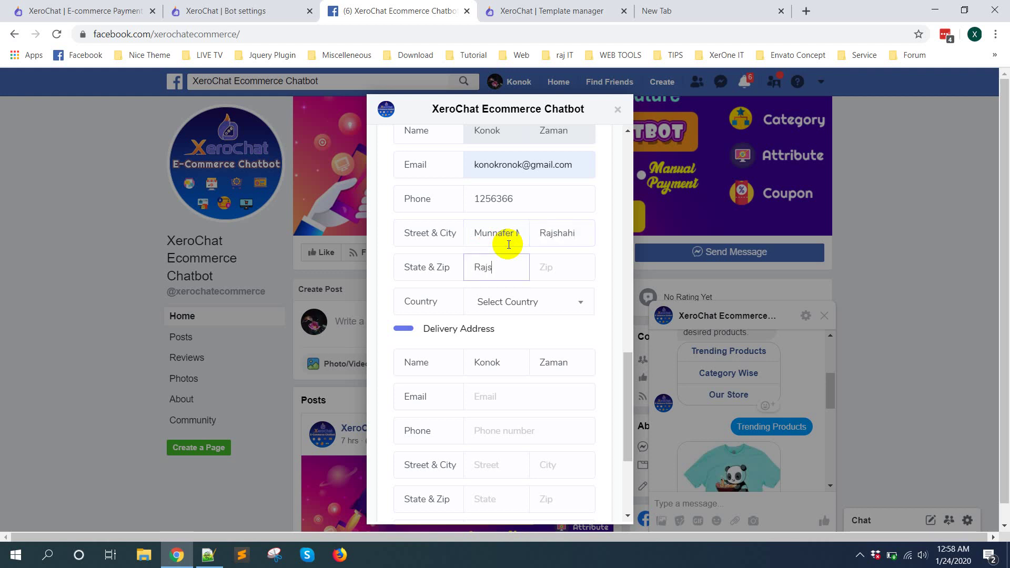
key("Tab")
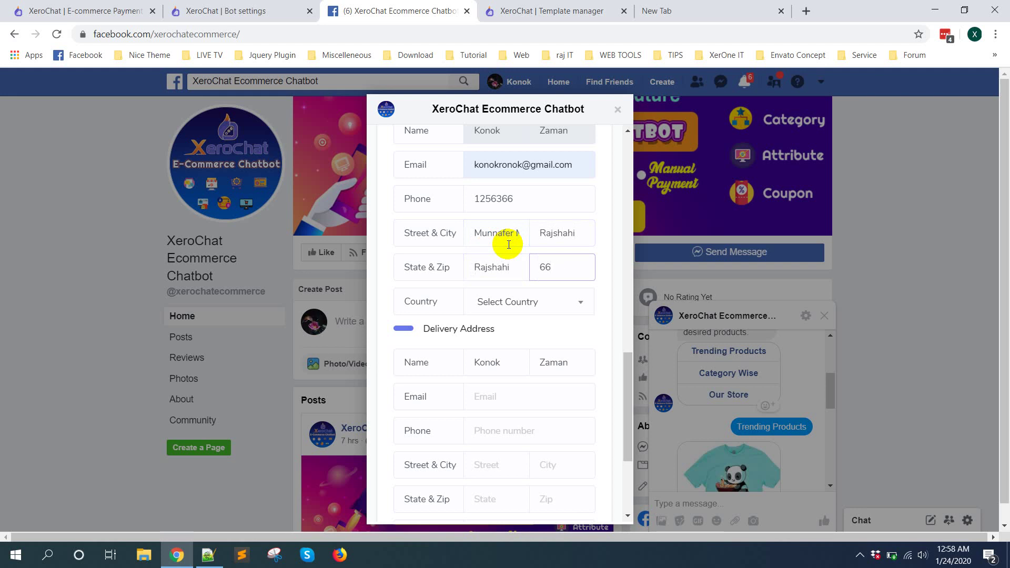
left_click(510, 311)
type("Bang")
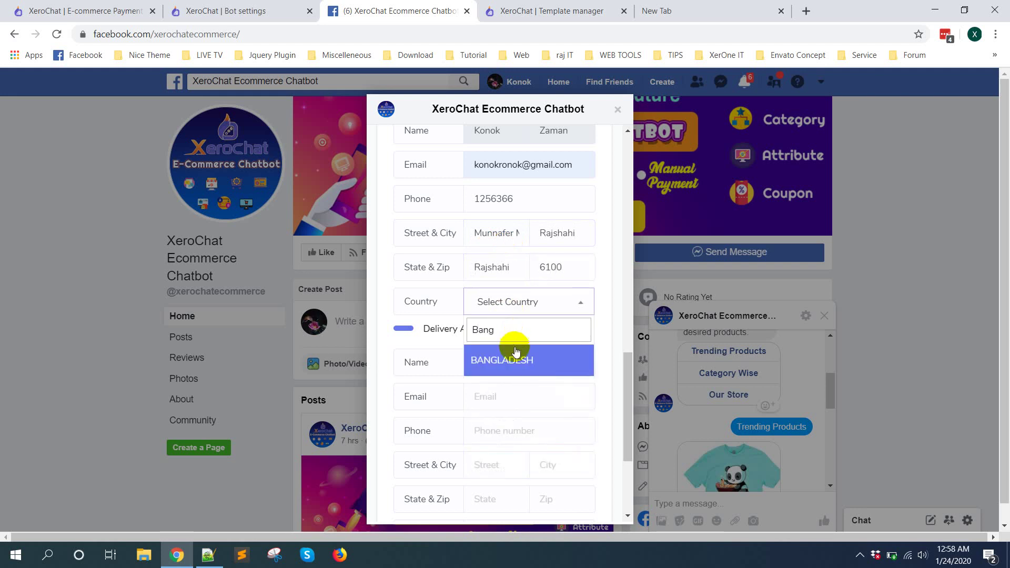
left_click(513, 355)
scroll(544, 379, "down", 1)
Enter the delivery email, phone number and street
left_click(514, 335)
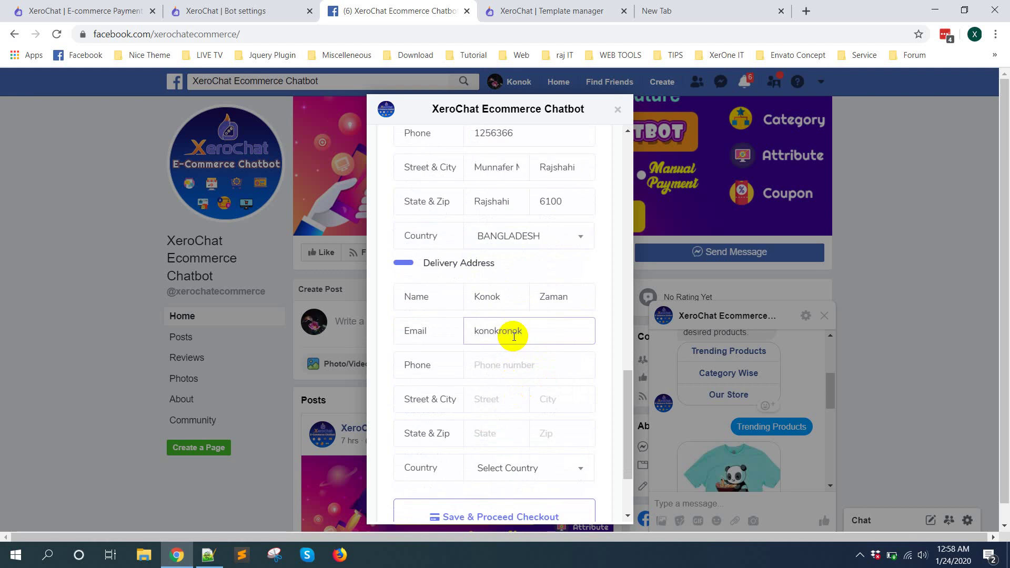
key("Tab")
type("22522")
key("Tab")
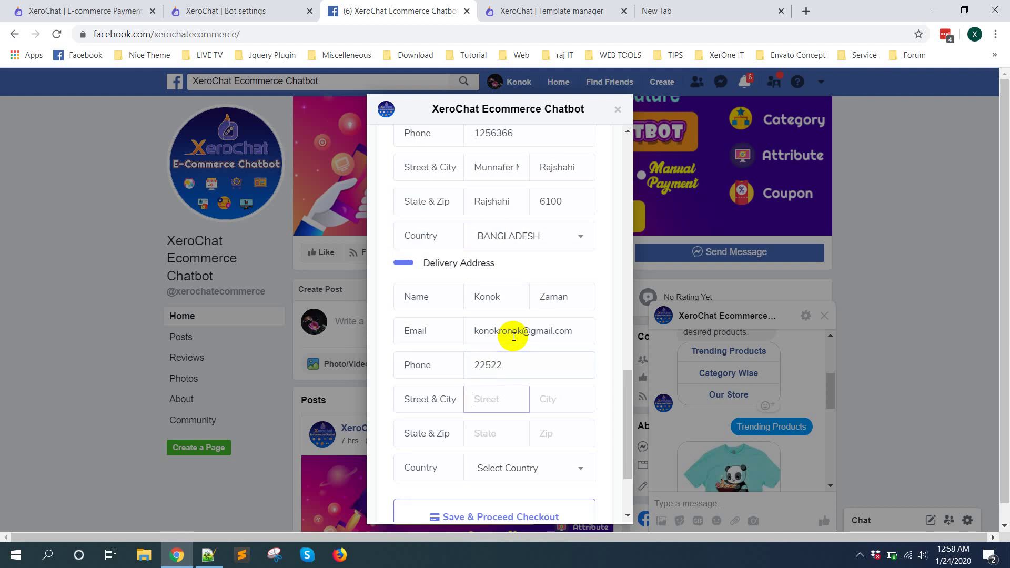
type("Munnager ")
type("More")
Fill in the delivery city and state and choose BANGLADESH as delivery country
key("Tab")
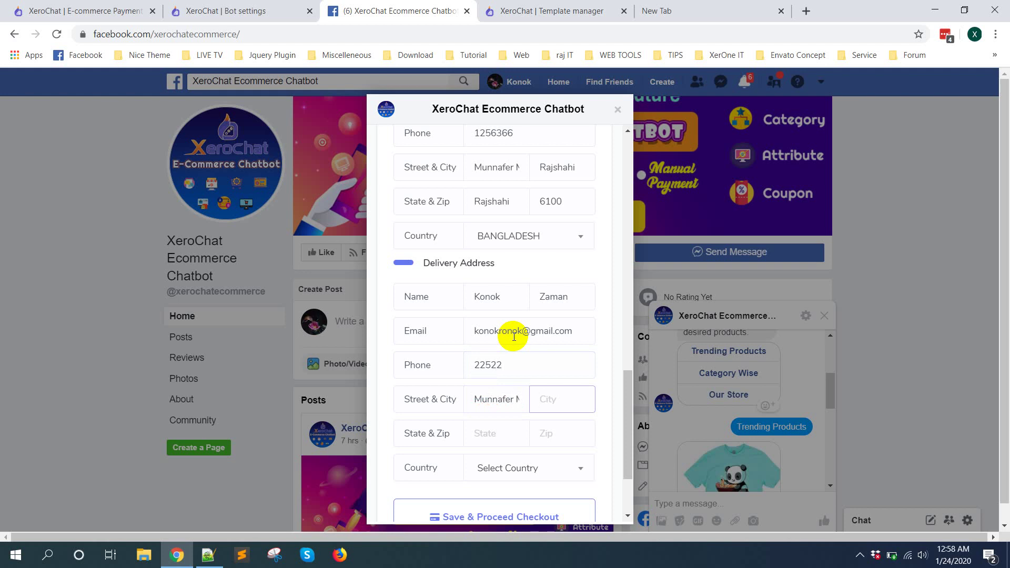
type("Rajshahi")
key("Tab")
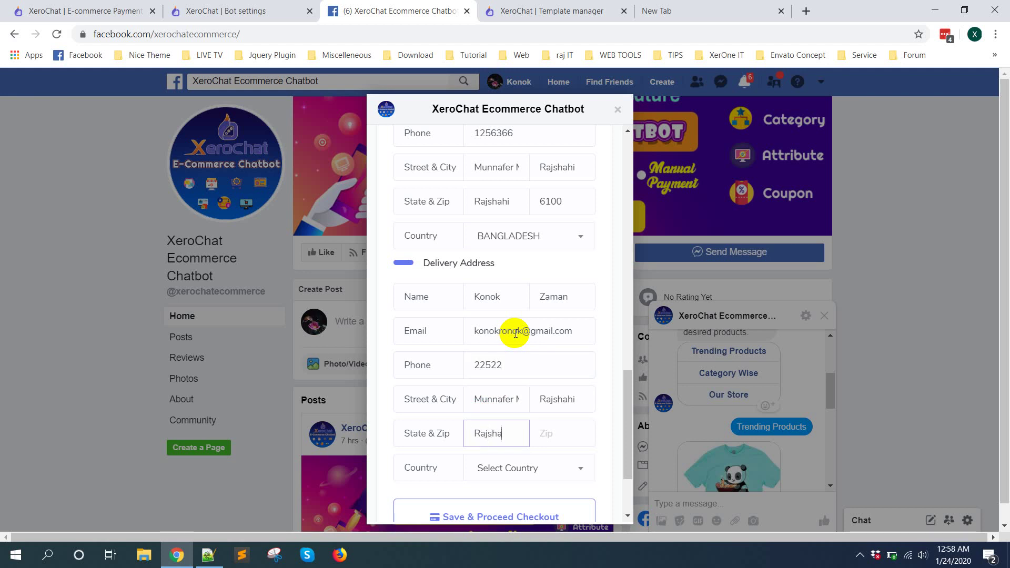
type("hi")
key("Tab")
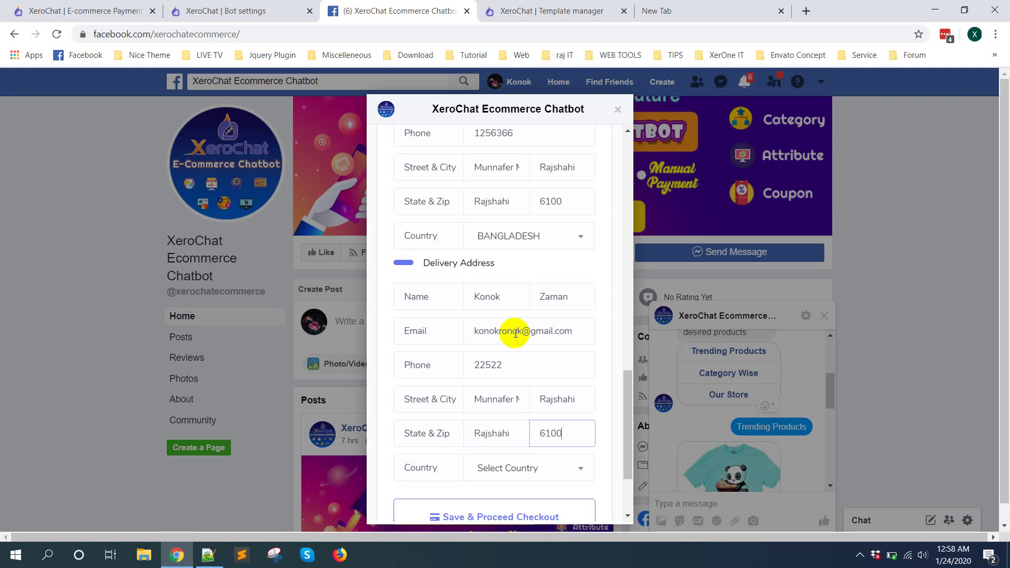
scroll(523, 419, "down", 1)
left_click(529, 402)
type("bang")
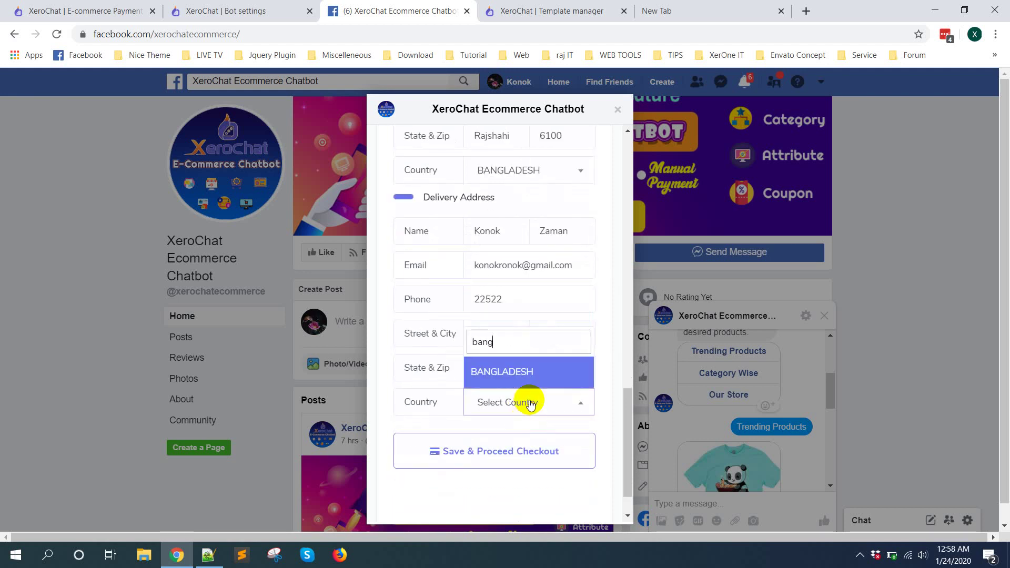
left_click(526, 375)
Save the delivery address with Save & Proceed Checkout and choose Pay with Card
scroll(514, 406, "down", 1)
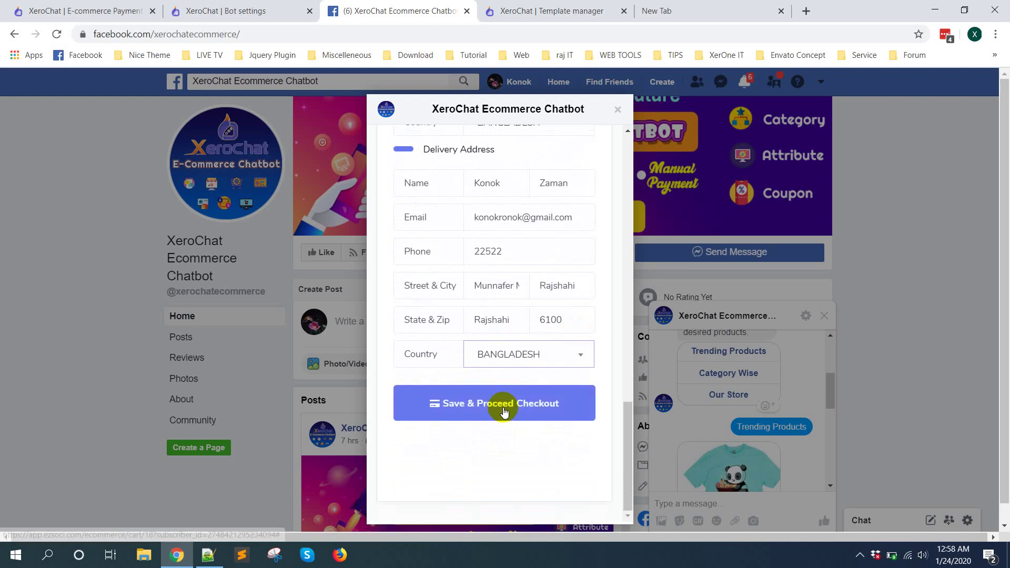
left_click(514, 404)
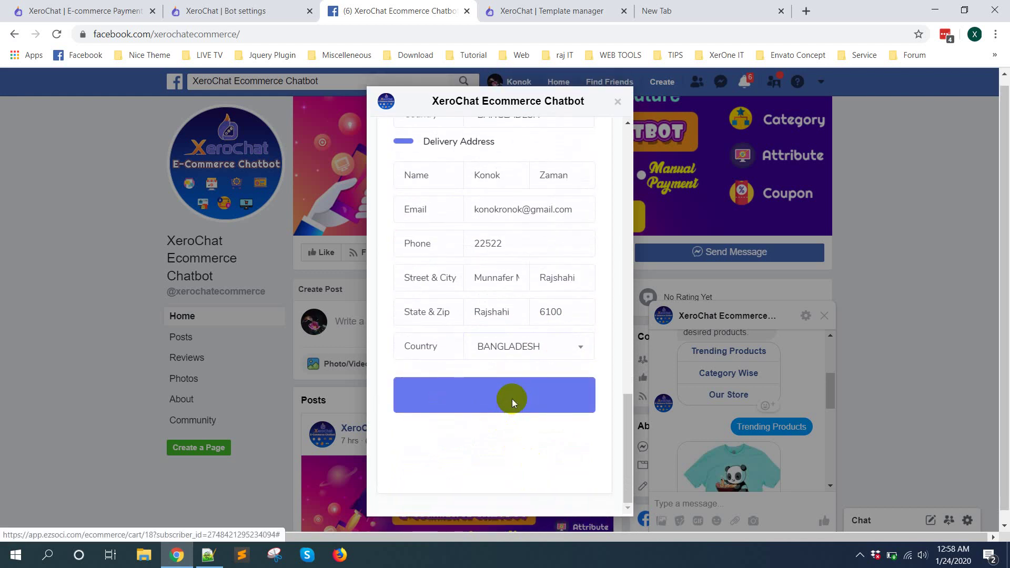
scroll(516, 396, "down", 3)
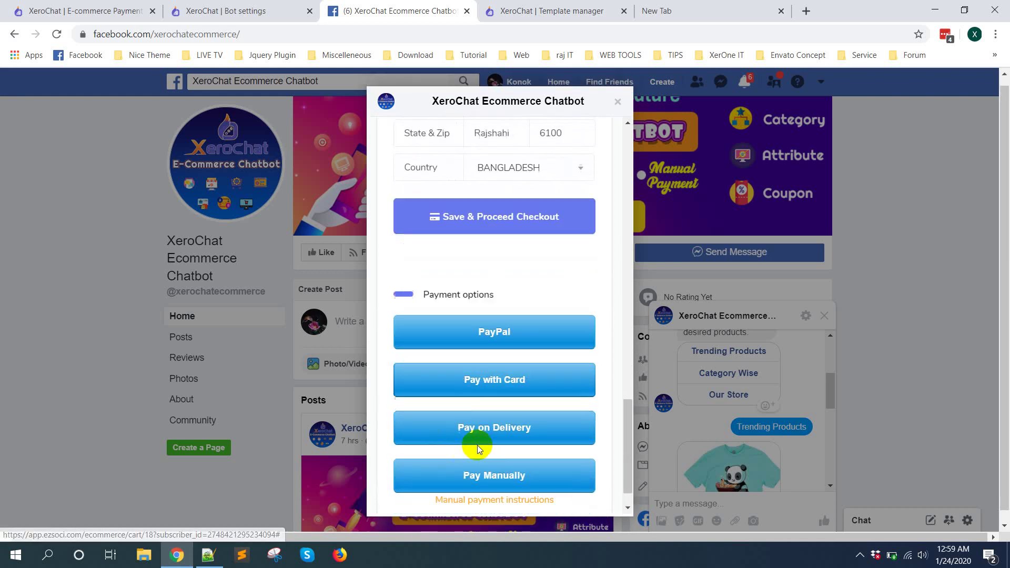
scroll(478, 445, "down", 1)
left_click(515, 363)
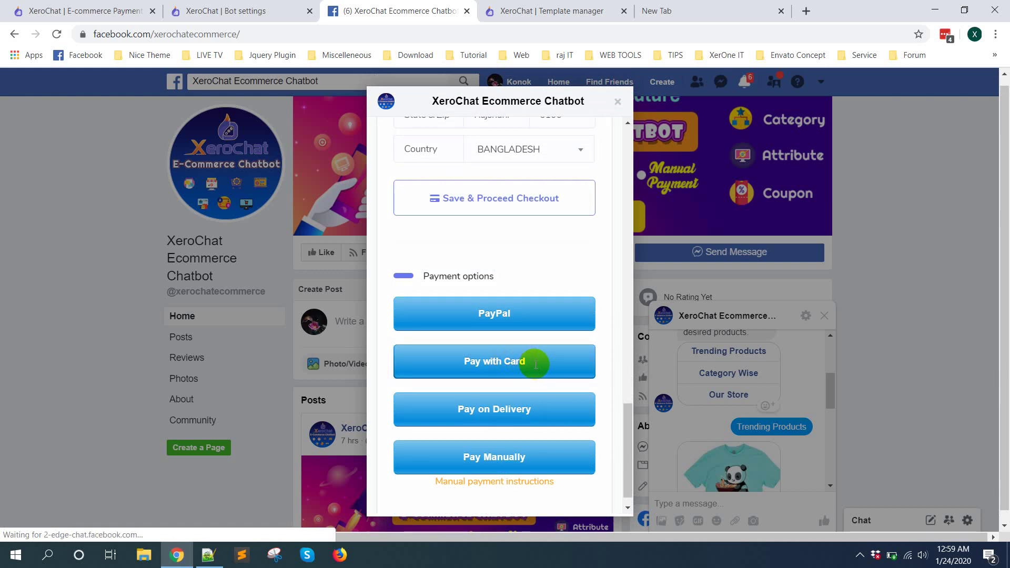
In the Stripe popup, enter the email, test card number, expiry 06 / 20 and CVC, then pay $239.00
left_click(535, 364)
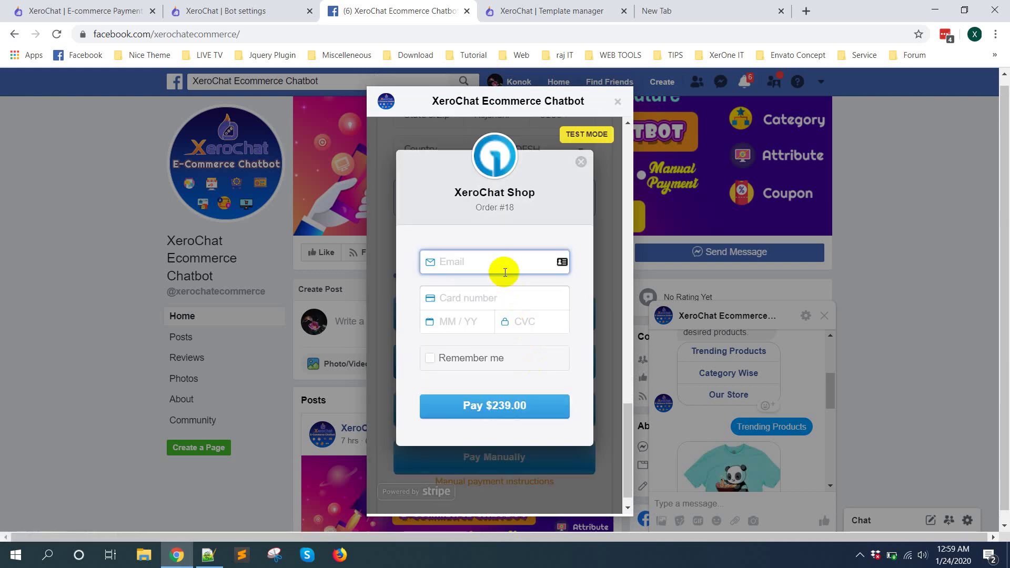
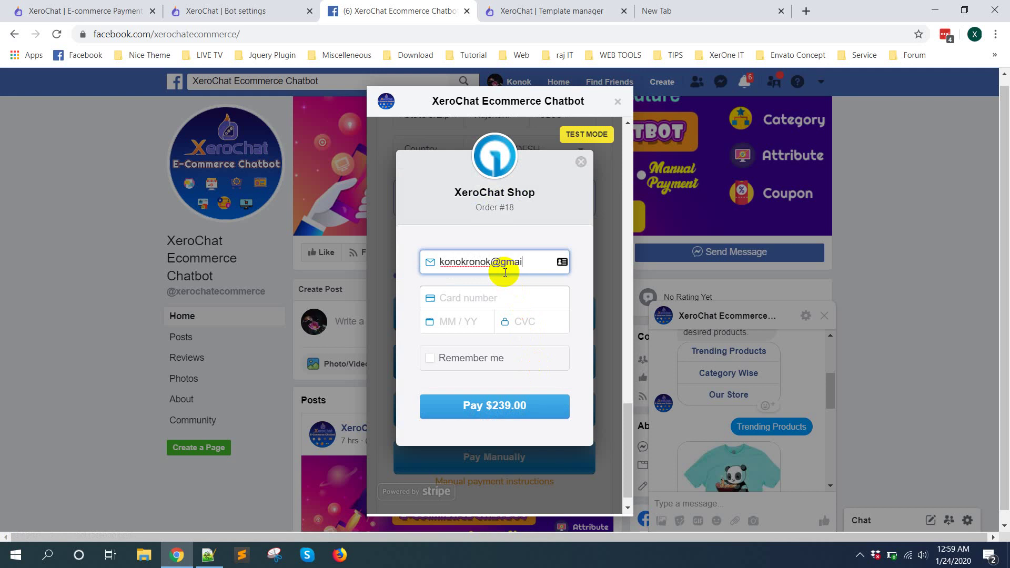
type("4")
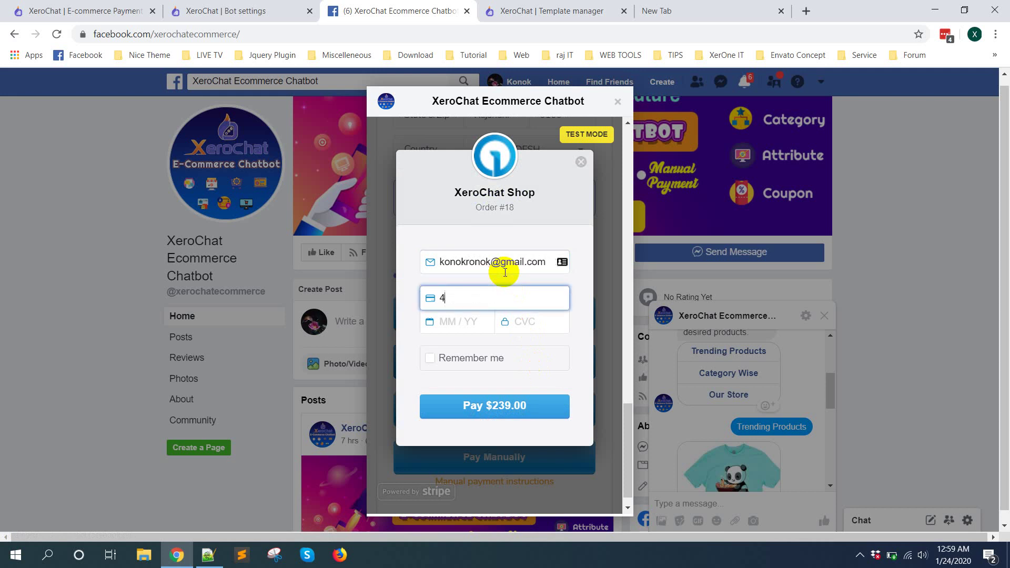
type("2424242 4242 4242")
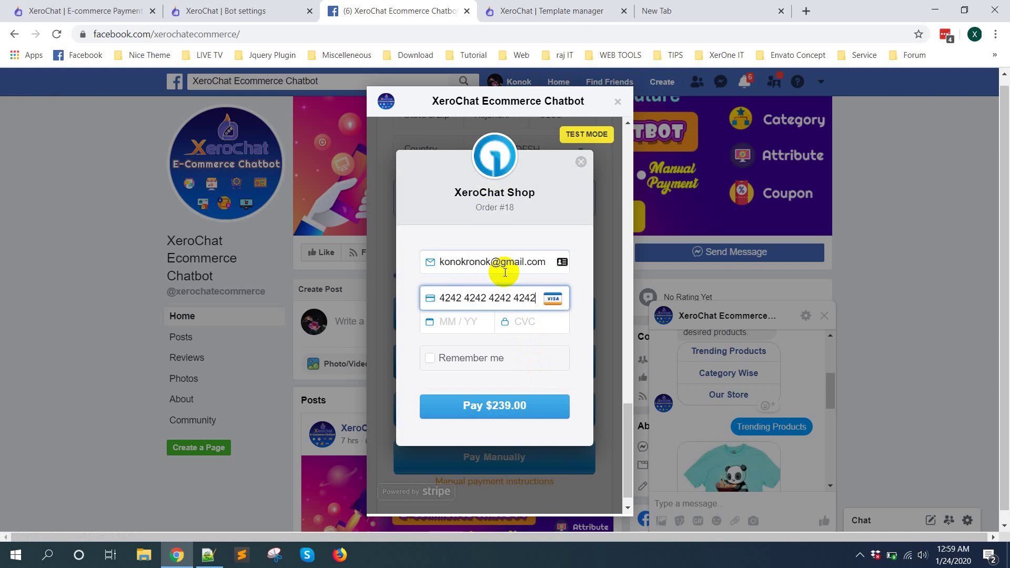
left_click(447, 319)
type("0")
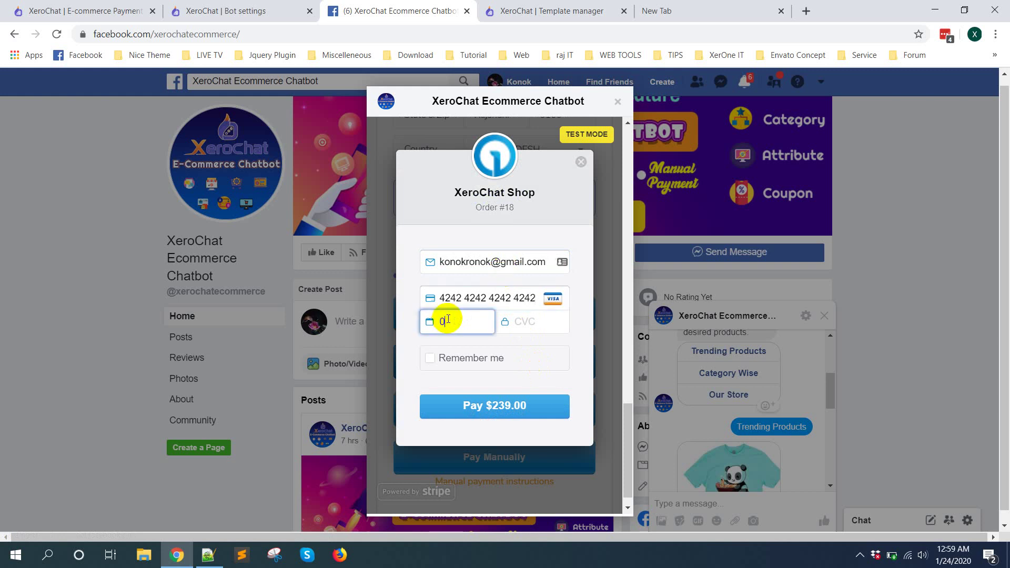
type("6 / 20")
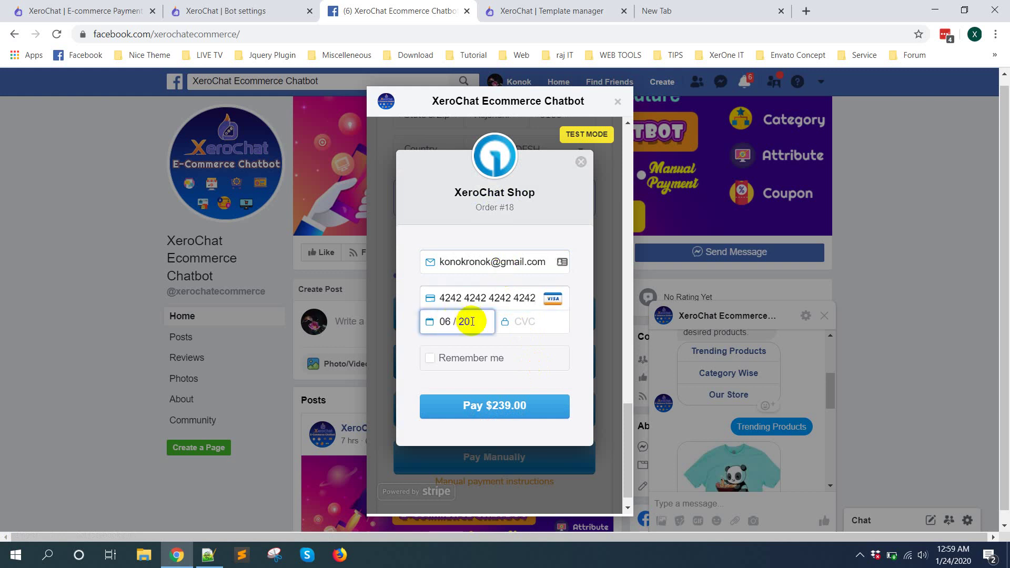
left_click(516, 322)
type("363")
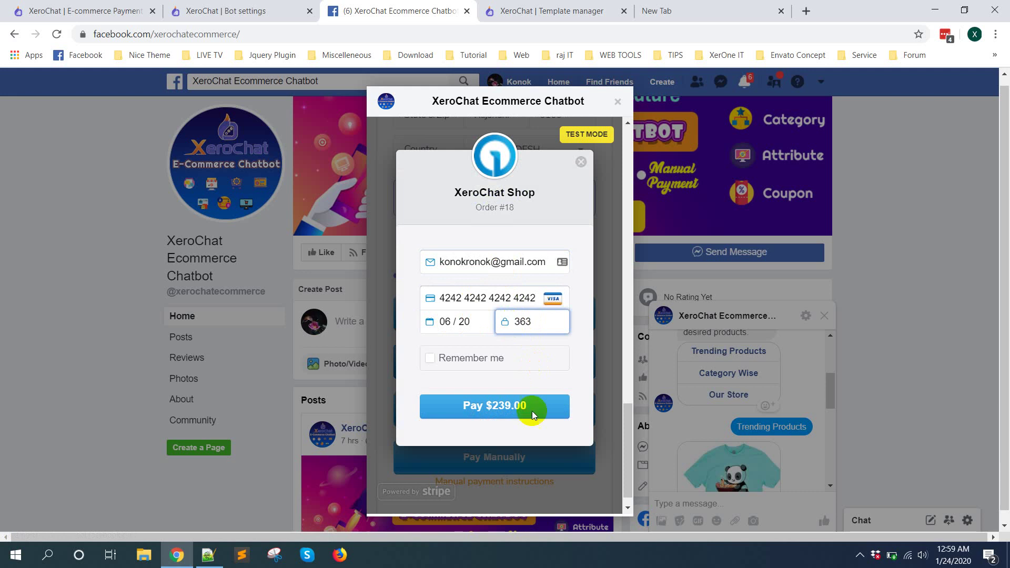
left_click(530, 415)
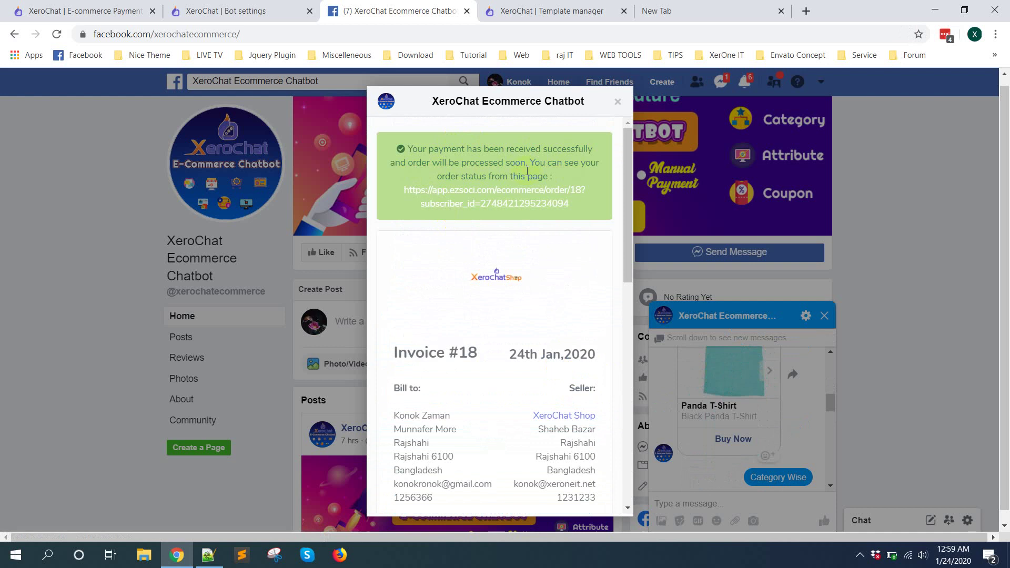
Scroll through Invoice #18, highlighting the order-status link and the Approved Payment Status
left_click_drag(437, 177, 558, 190)
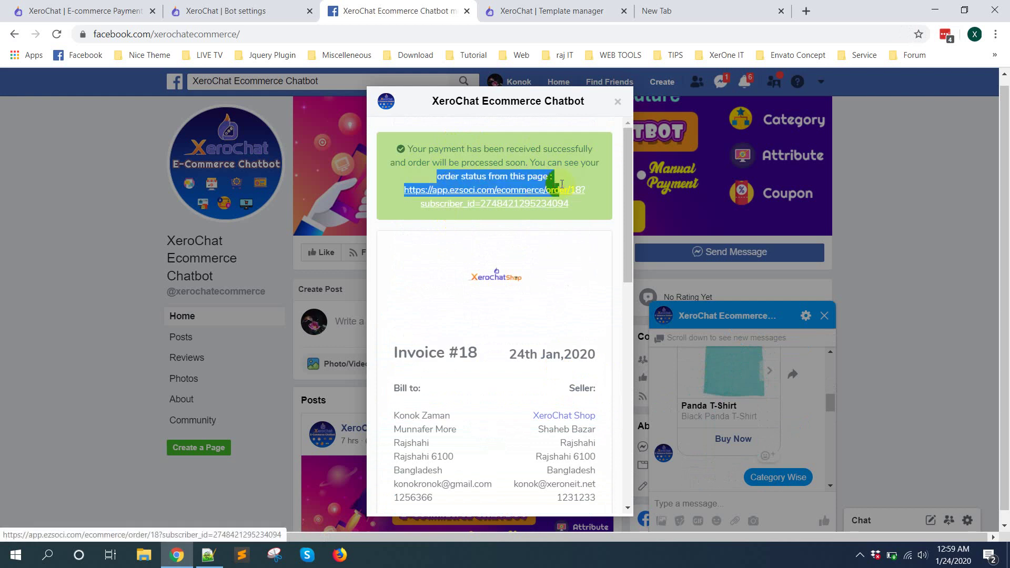
left_click(539, 245)
scroll(553, 288, "down", 10)
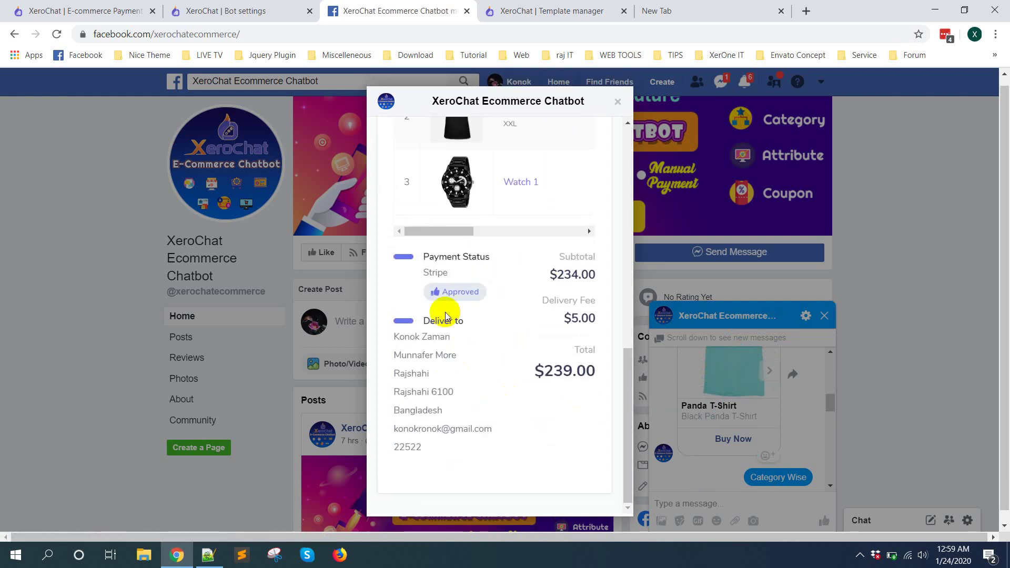
left_click_drag(426, 258, 500, 258)
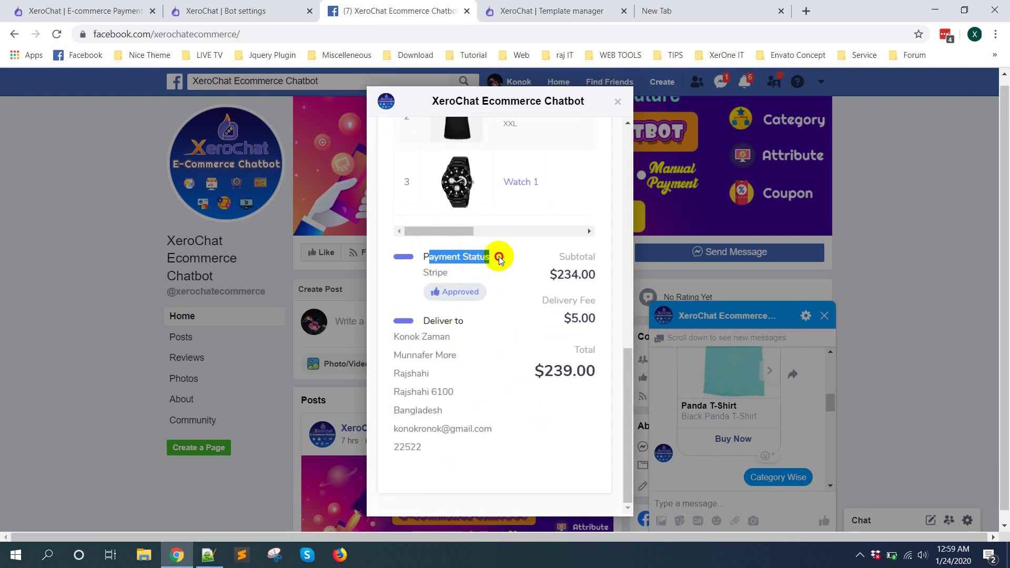
left_click(443, 291)
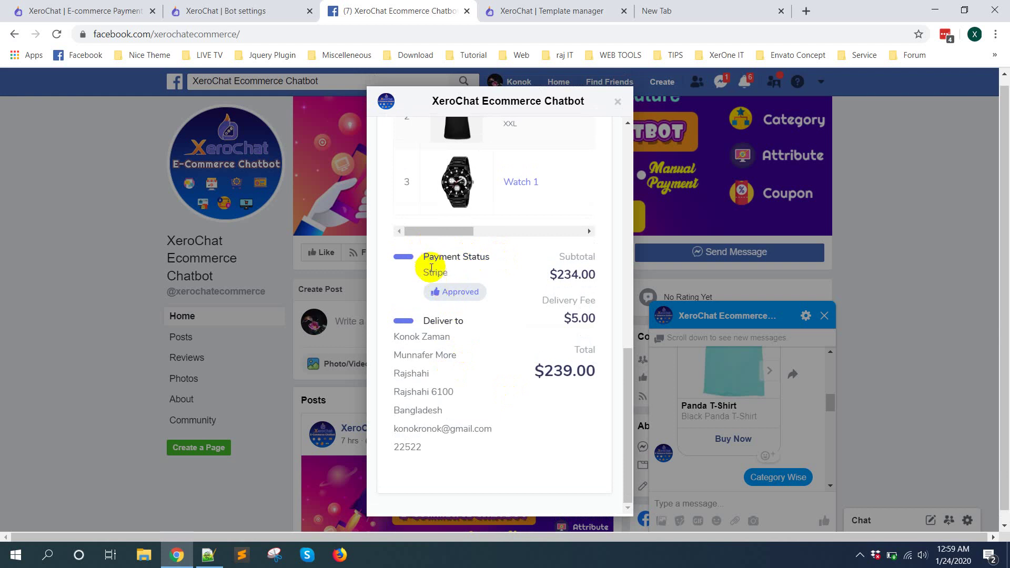
scroll(571, 388, "up", 10)
scroll(571, 388, "down", 10)
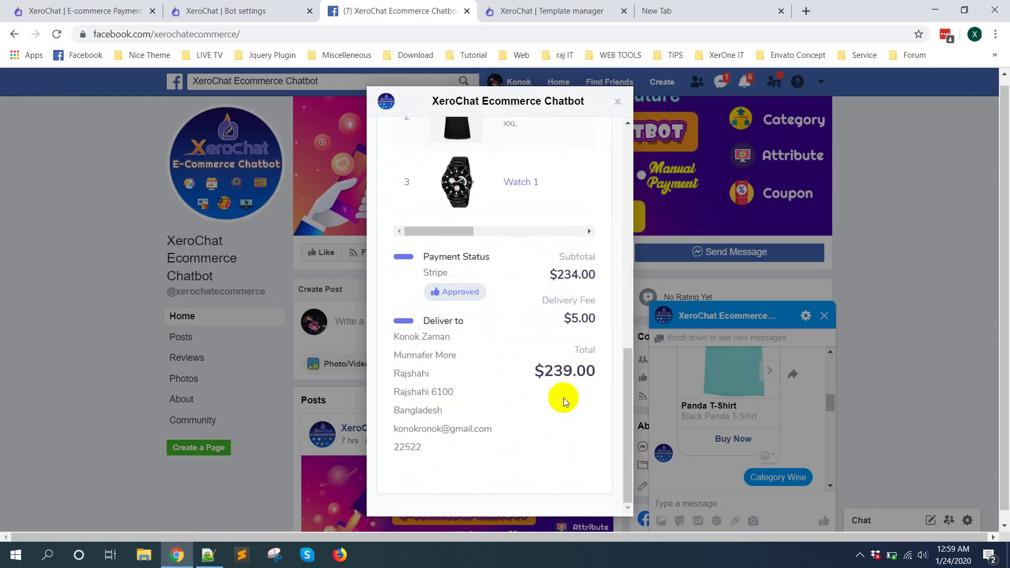
left_click(617, 101)
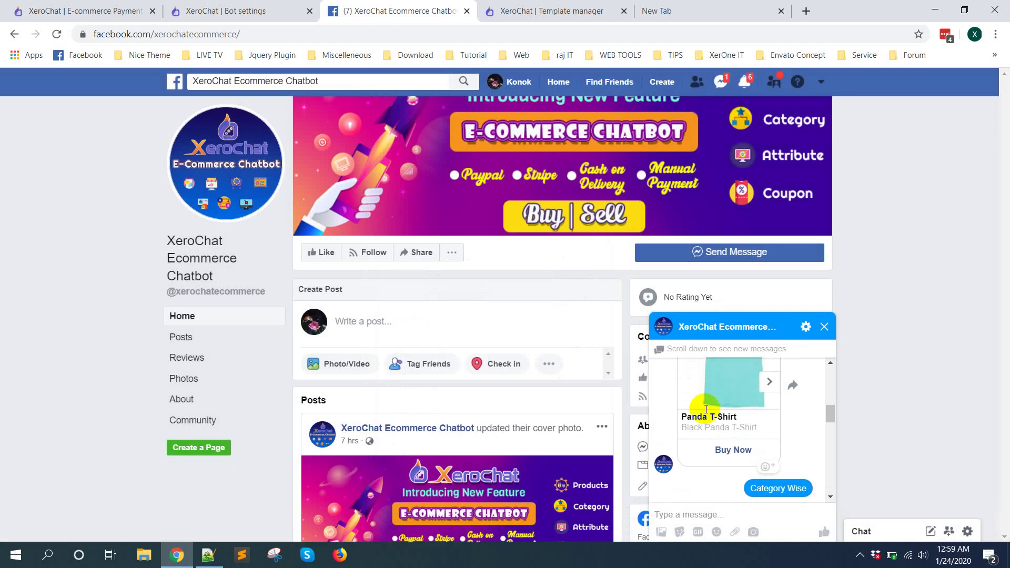
scroll(706, 409, "down", 5)
scroll(753, 466, "up", 2)
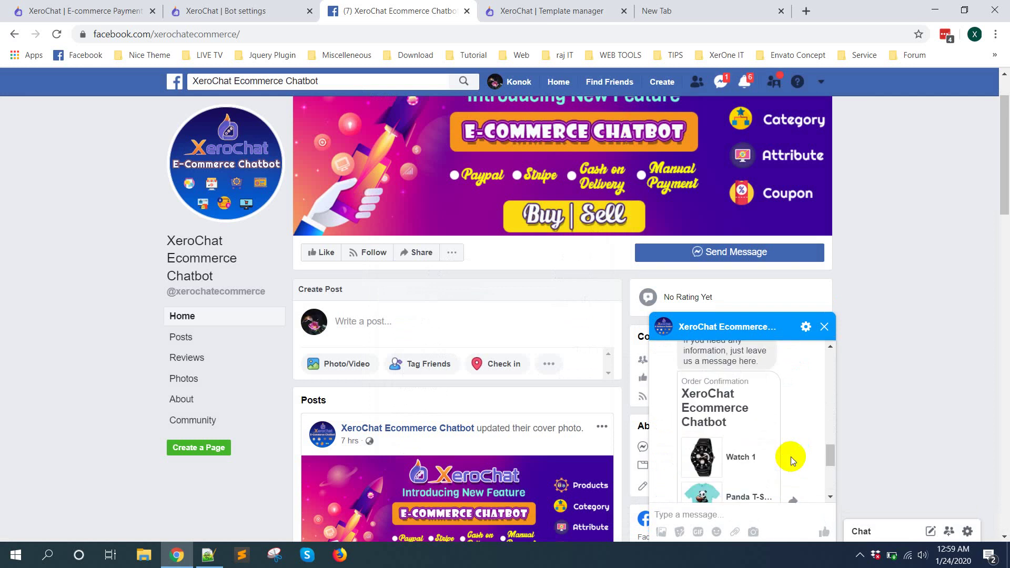
scroll(736, 412, "up", 3)
scroll(747, 413, "down", 3)
scroll(736, 419, "up", 2)
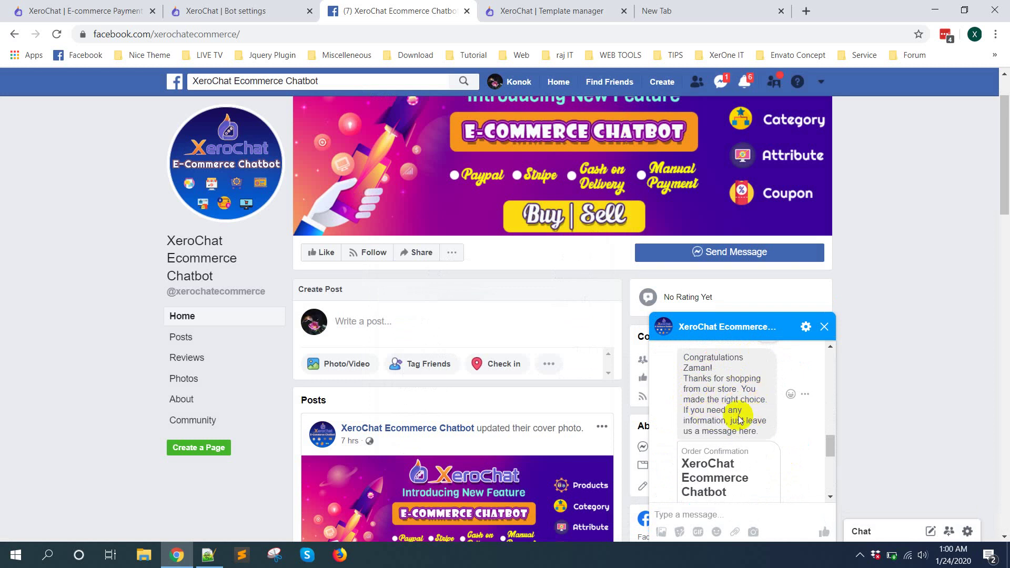
scroll(739, 419, "down", 1)
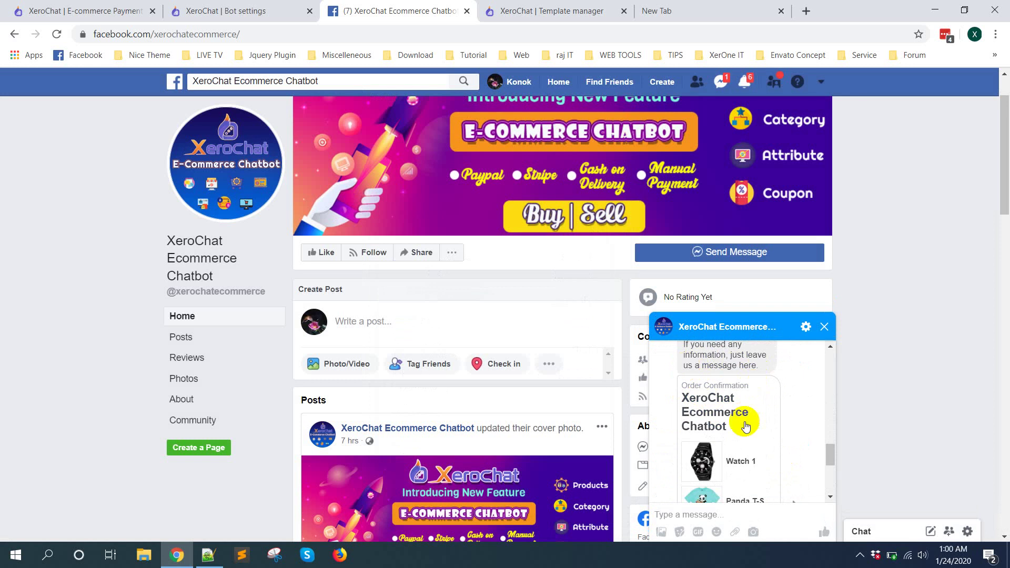
scroll(746, 426, "down", 2)
scroll(744, 440, "up", 1)
left_click(735, 434)
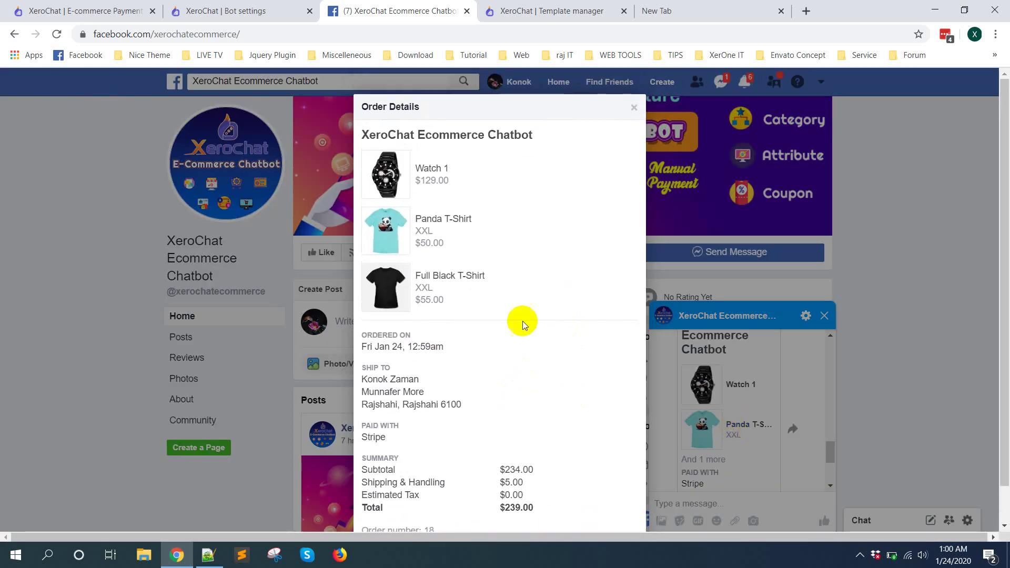
scroll(623, 211, "down", 1)
scroll(624, 210, "up", 1)
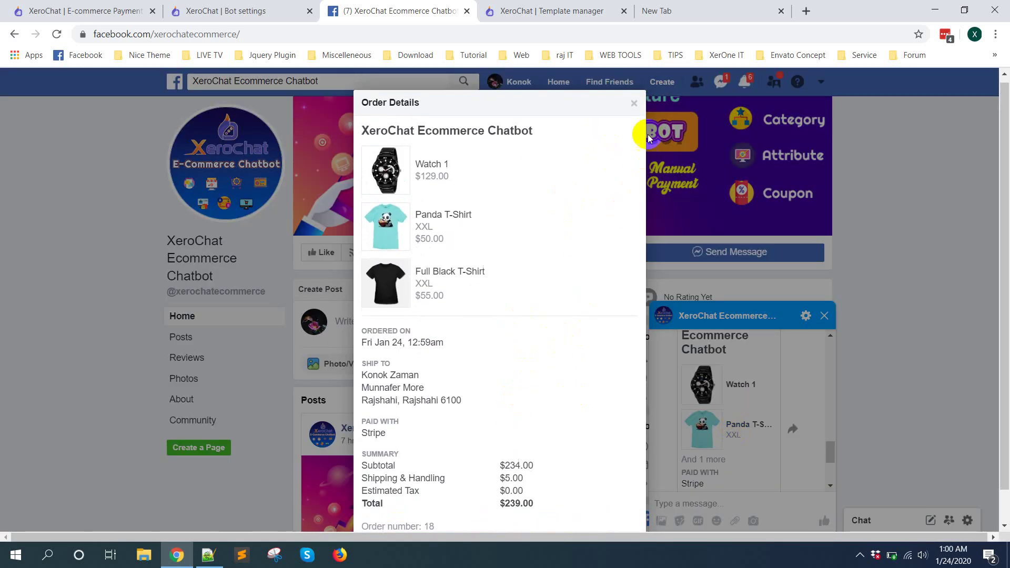
left_click(641, 105)
scroll(737, 474, "down", 2)
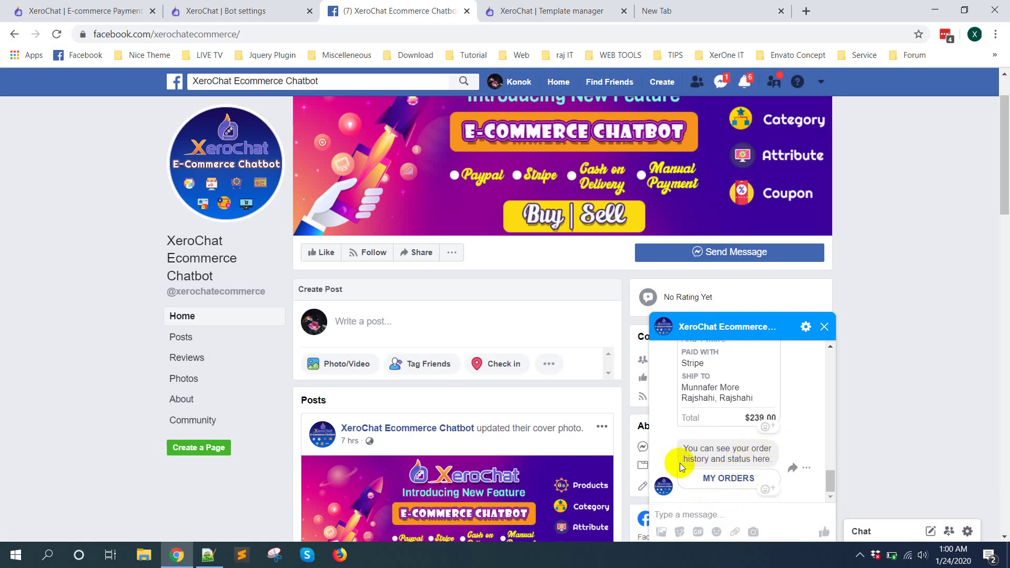
Open My Orders and view Invoice #18 for the $239.00 order
left_click(740, 476)
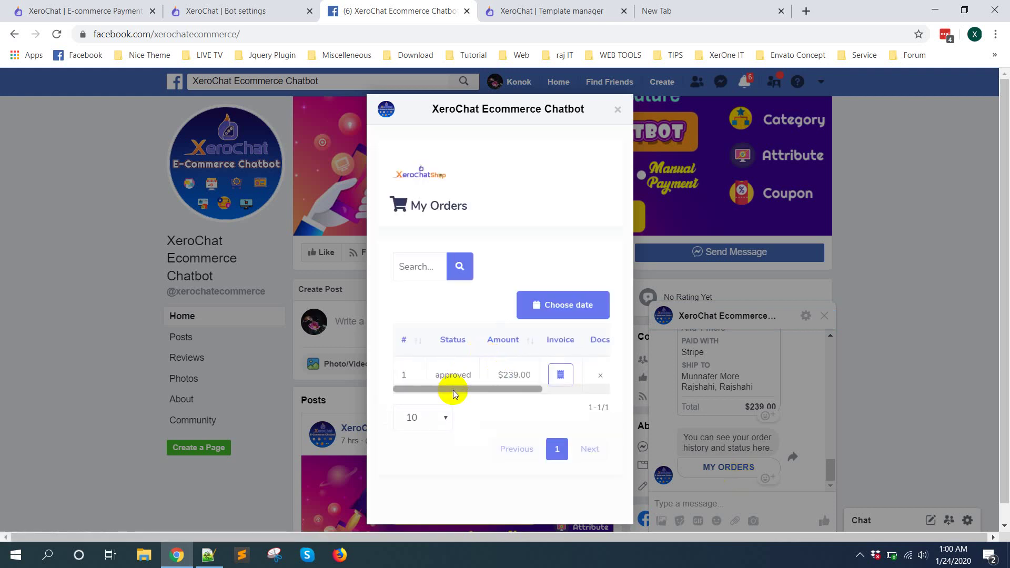
left_click_drag(456, 394, 396, 388)
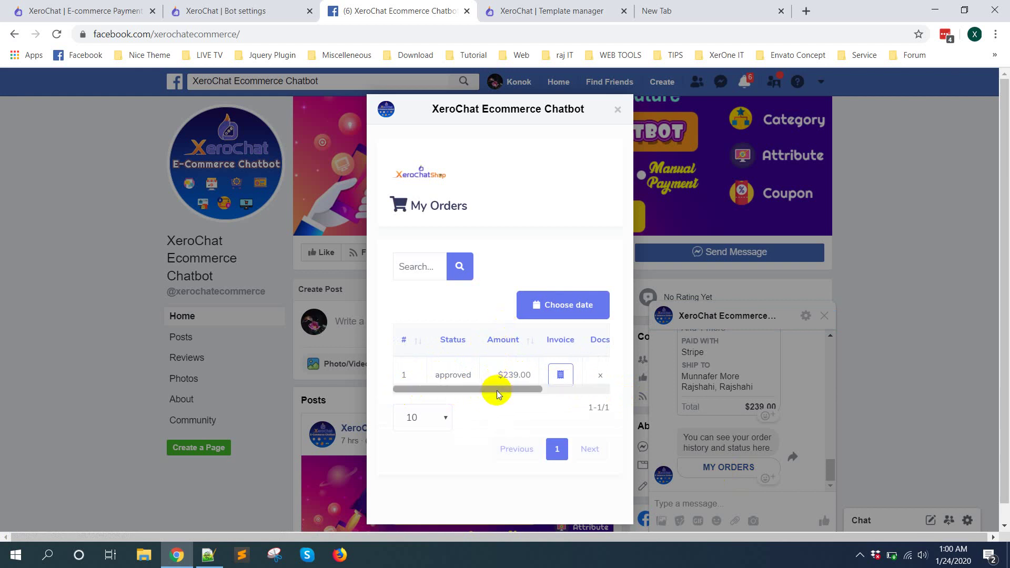
left_click(556, 373)
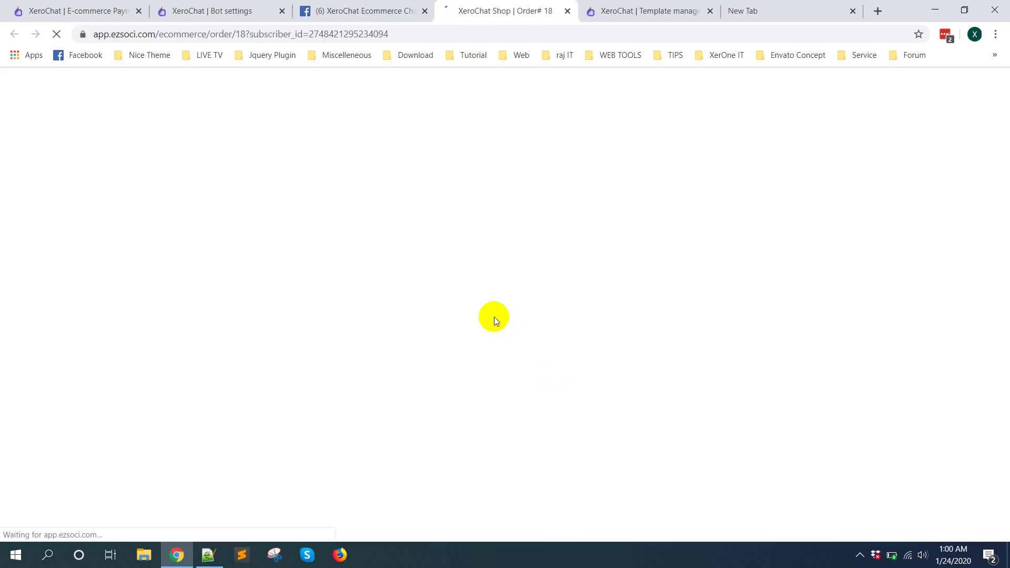
scroll(524, 385, "down", 7)
scroll(519, 388, "up", 7)
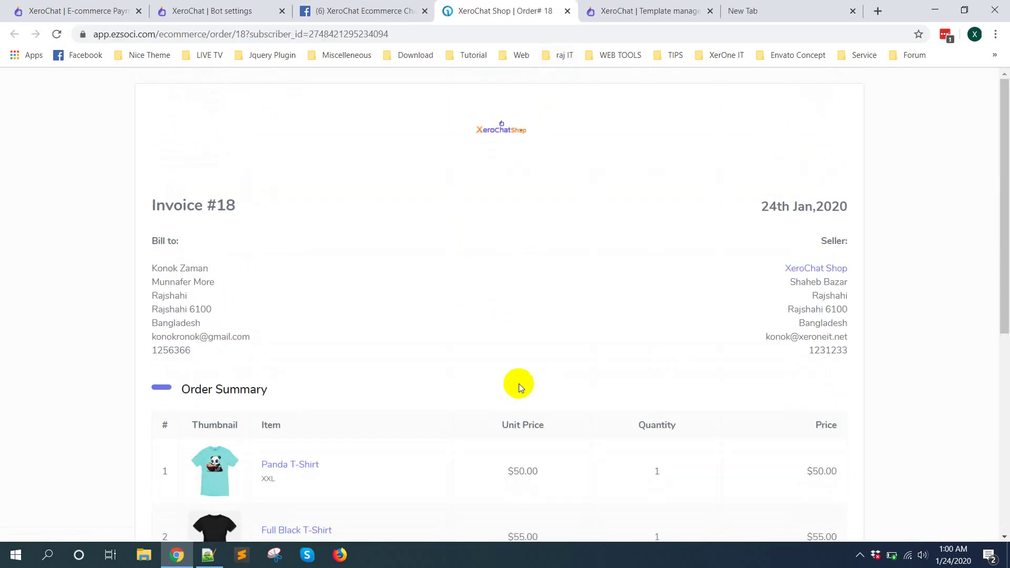
Close the invoice and the My Orders webview, returning to E-commerce Payment Accounts
left_click(567, 10)
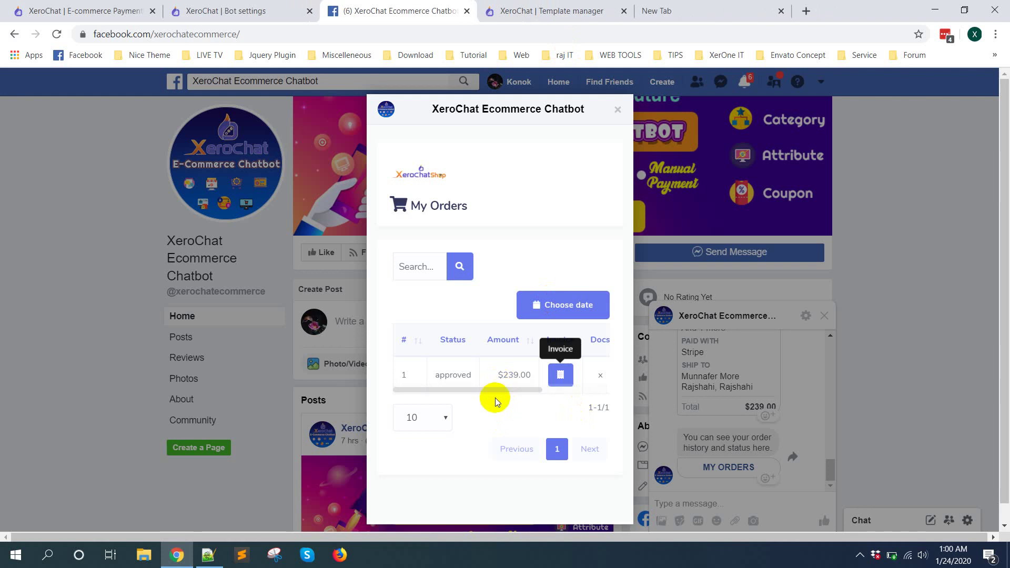
mouse_move(501, 390)
left_mouse_down()
mouse_move(598, 389)
mouse_move(496, 390)
left_mouse_up()
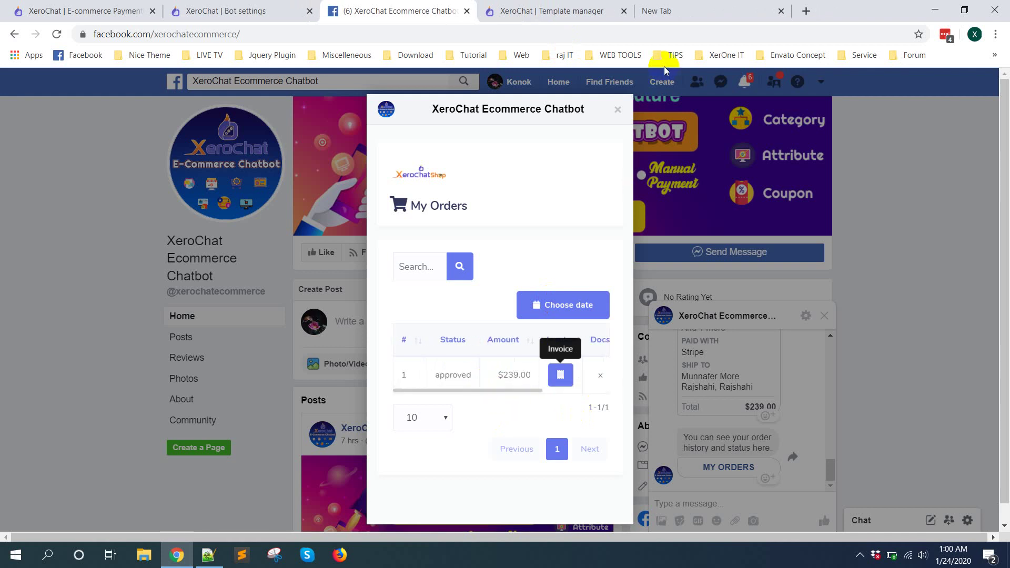
left_click(618, 110)
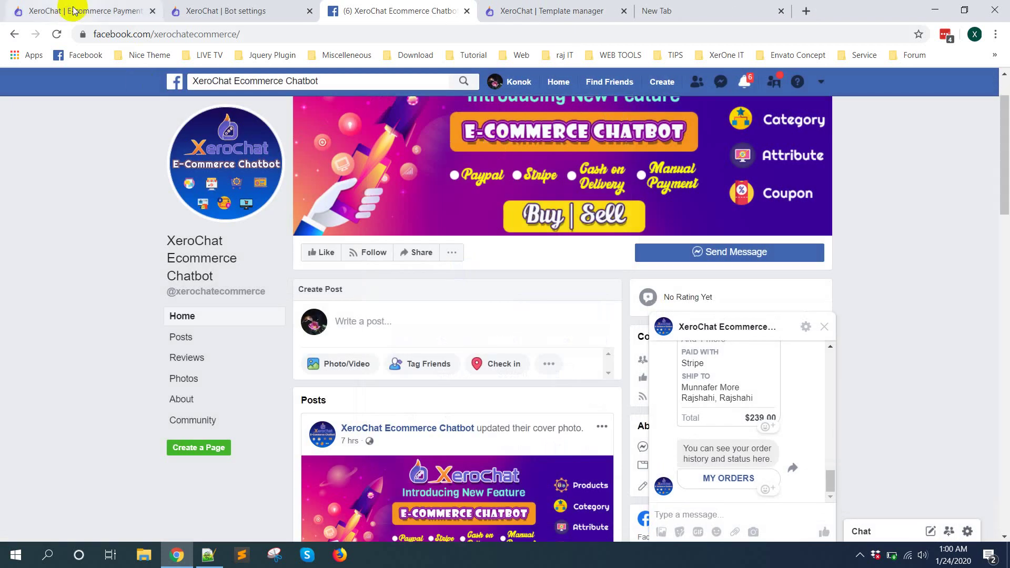
left_click(32, 11)
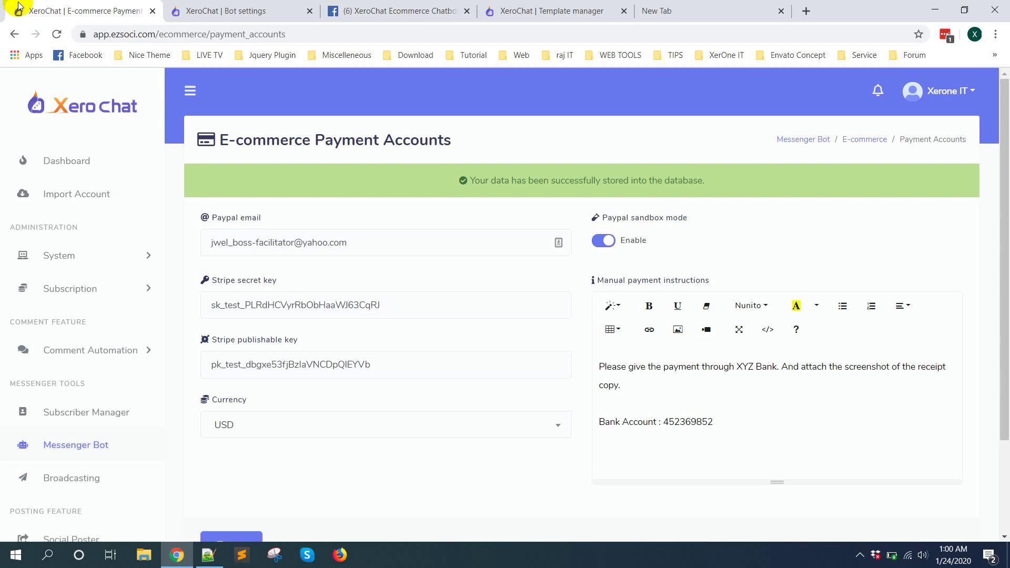
scroll(102, 310, "down", 3)
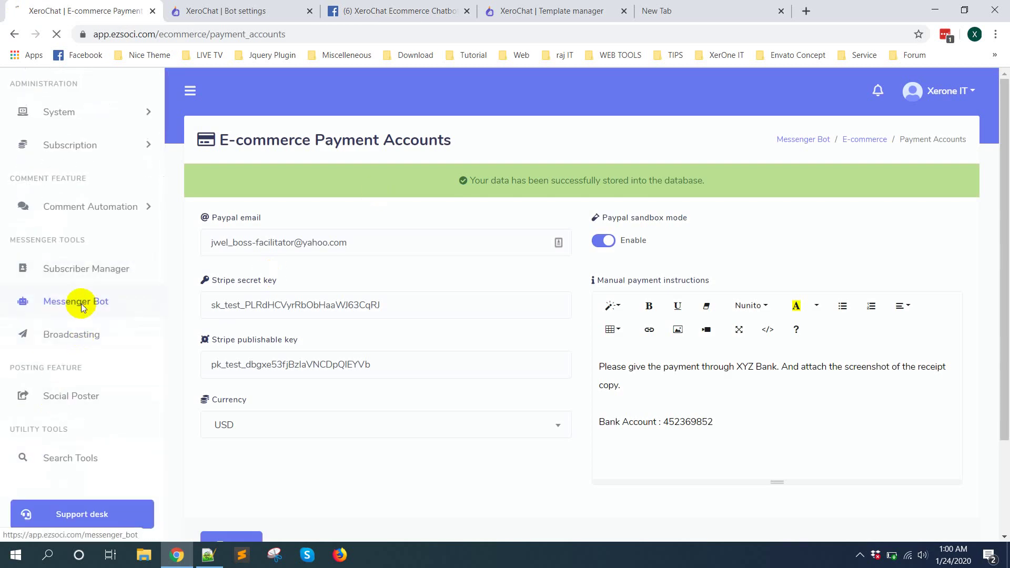
Go to Messenger Bot > Bot settings > Persistent menu settings and create a new persistent menu
left_click(81, 306)
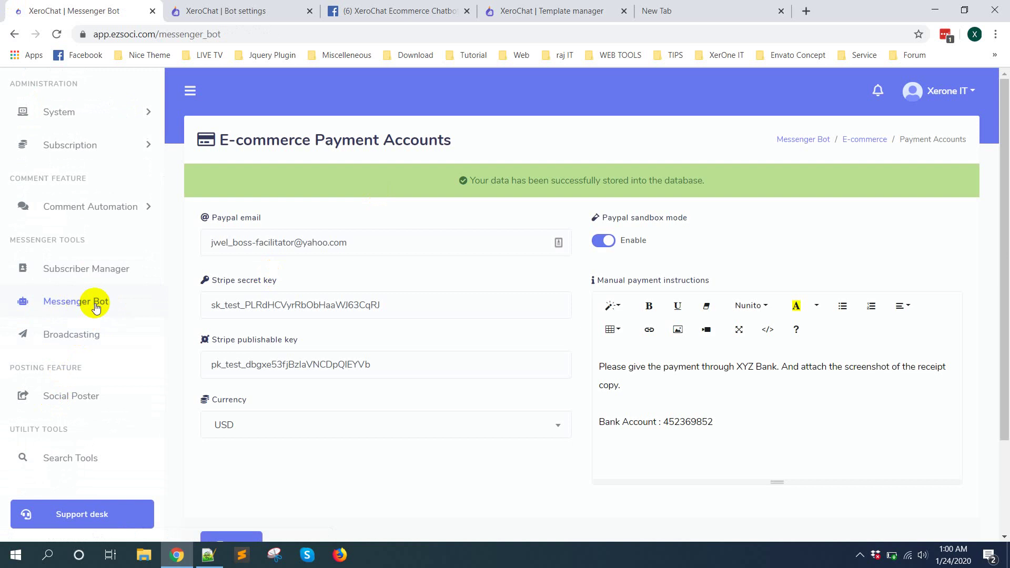
scroll(323, 365, "down", 3)
scroll(326, 452, "down", 2)
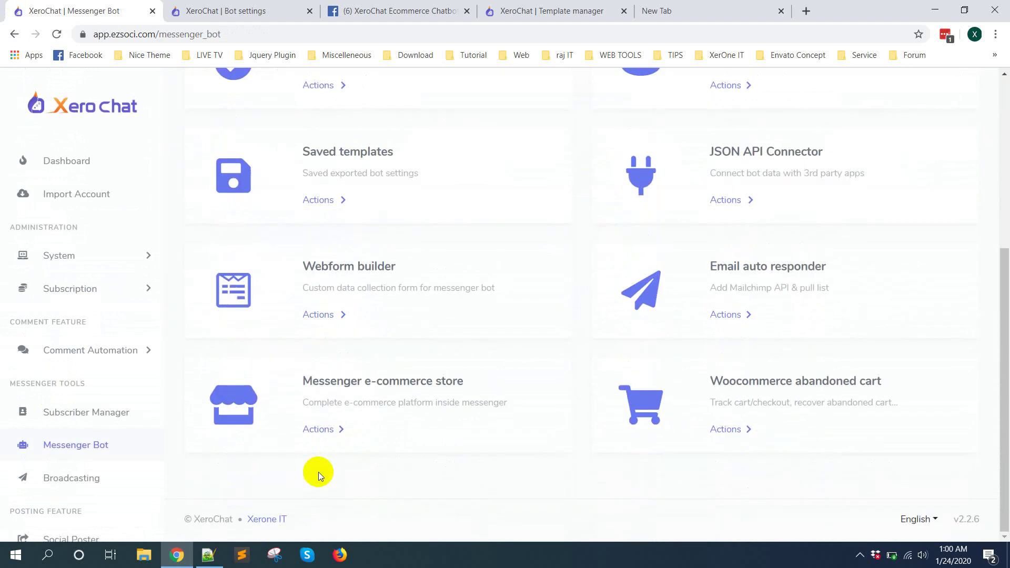
left_click(328, 430)
scroll(374, 309, "up", 5)
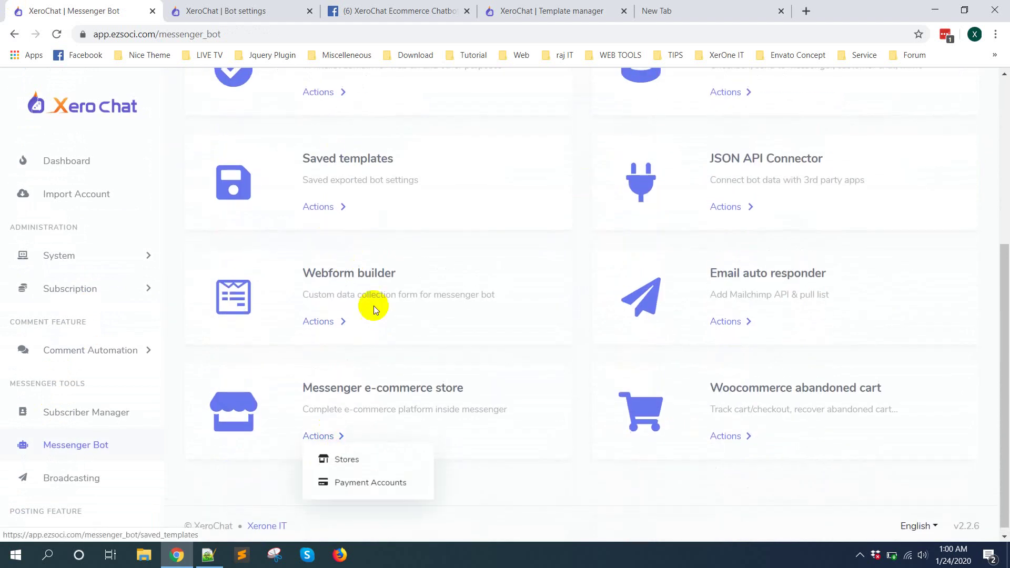
left_click(320, 233)
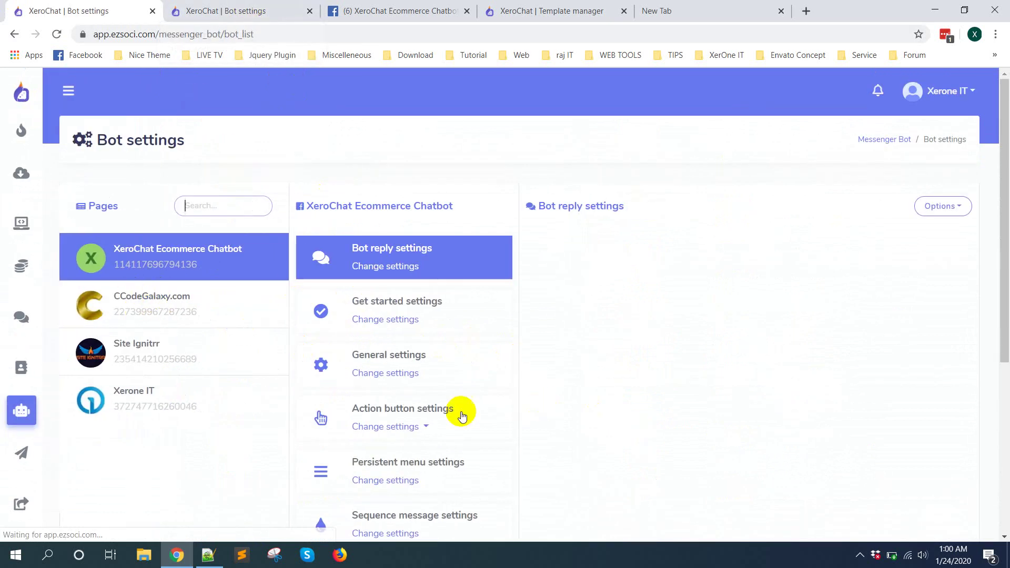
scroll(385, 421, "down", 2)
left_click(387, 350)
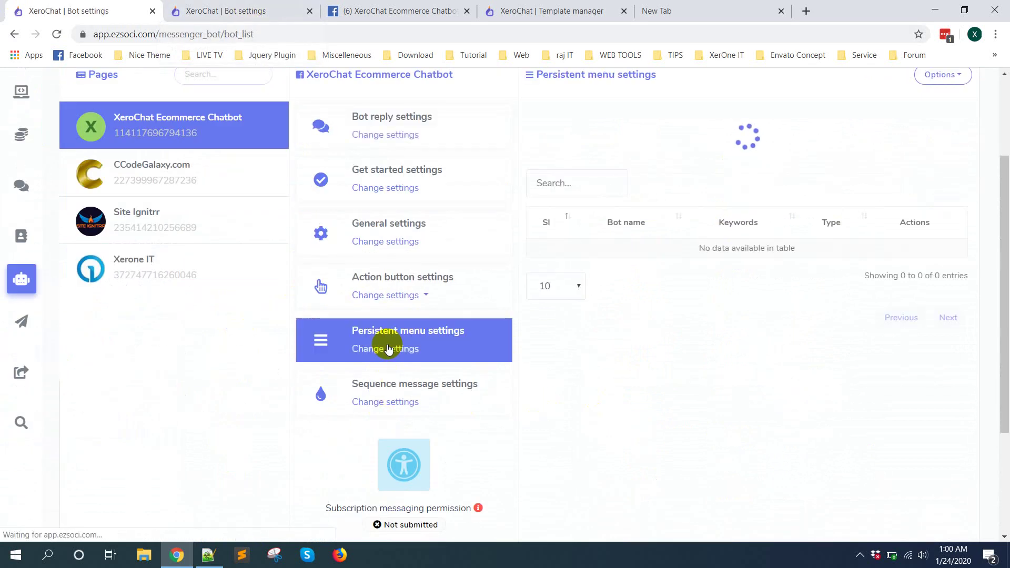
scroll(689, 389, "up", 1)
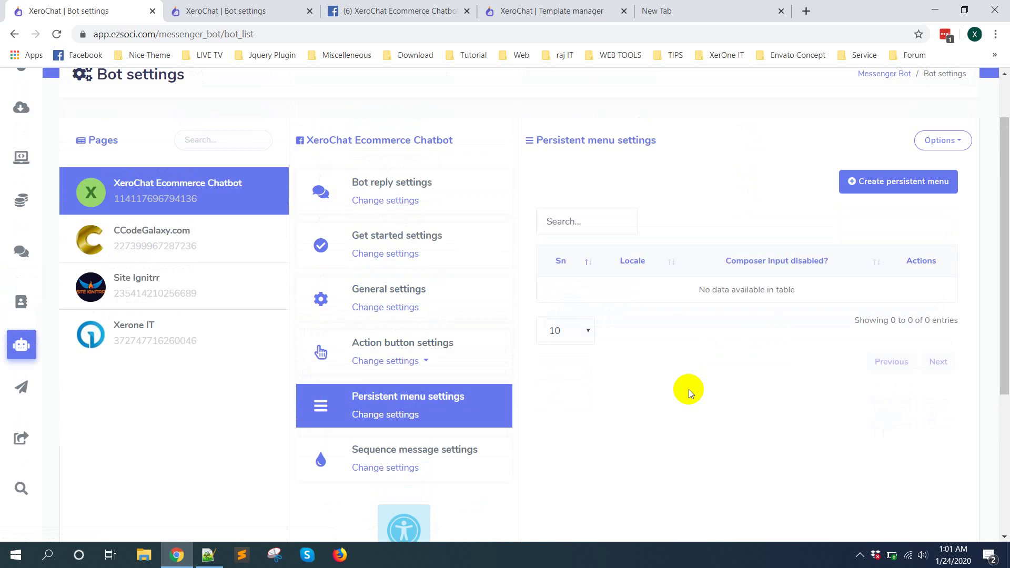
left_click(914, 183)
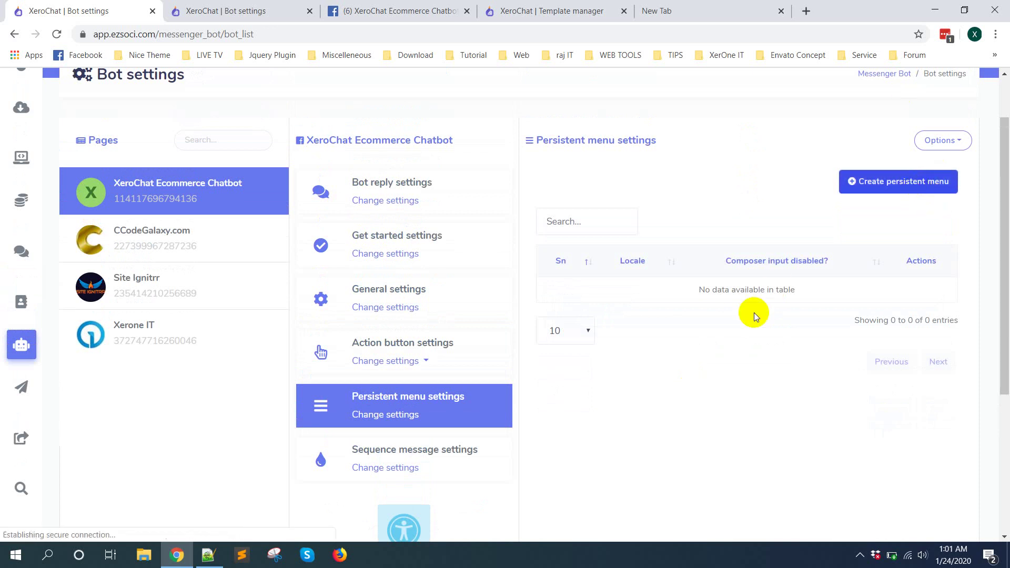
left_click(213, 15)
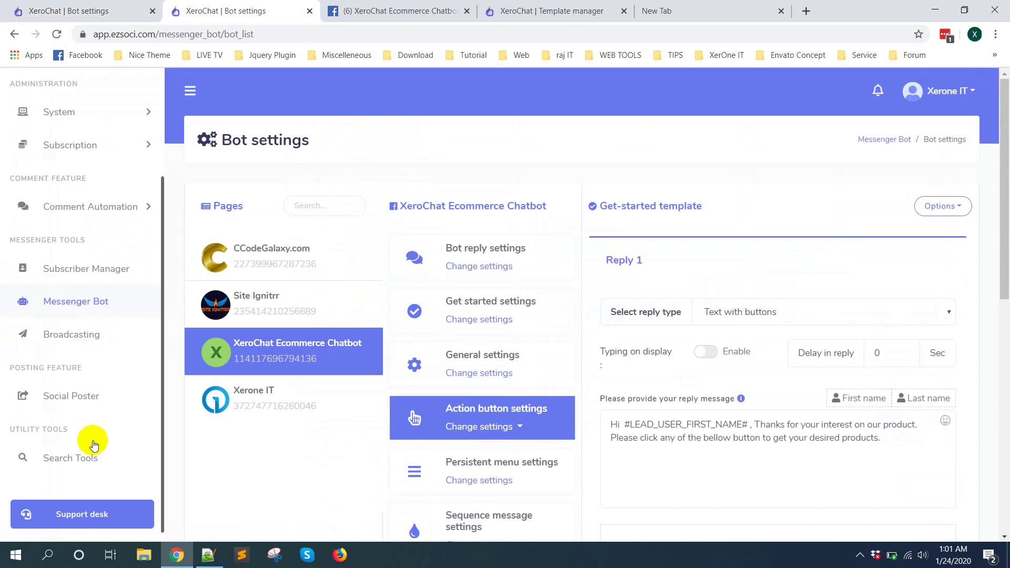
Show XeroChat Shop's Copy URL links under Messenger e-commerce store > Stores, then return to the menu form
left_click(95, 310)
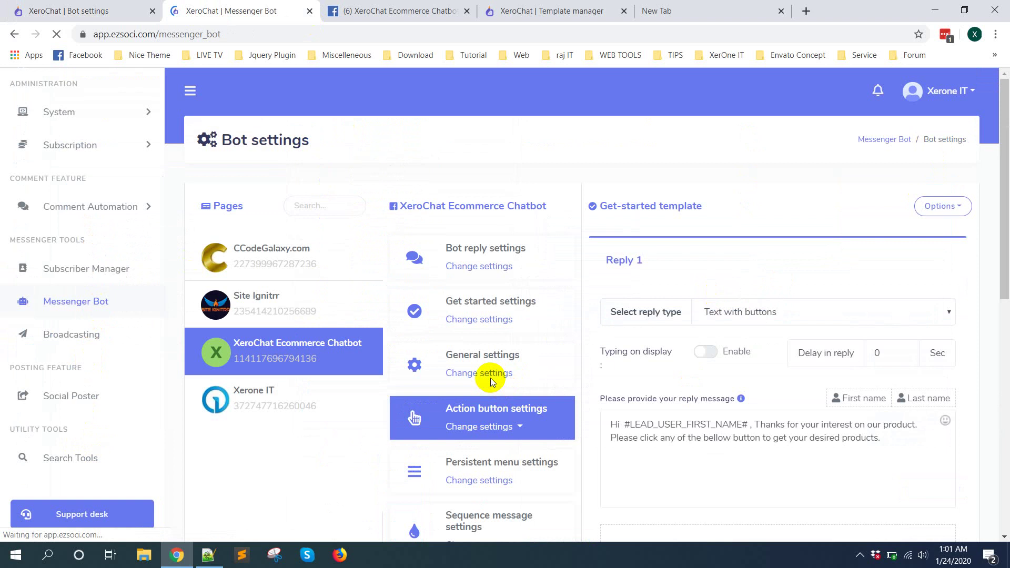
scroll(440, 391, "down", 6)
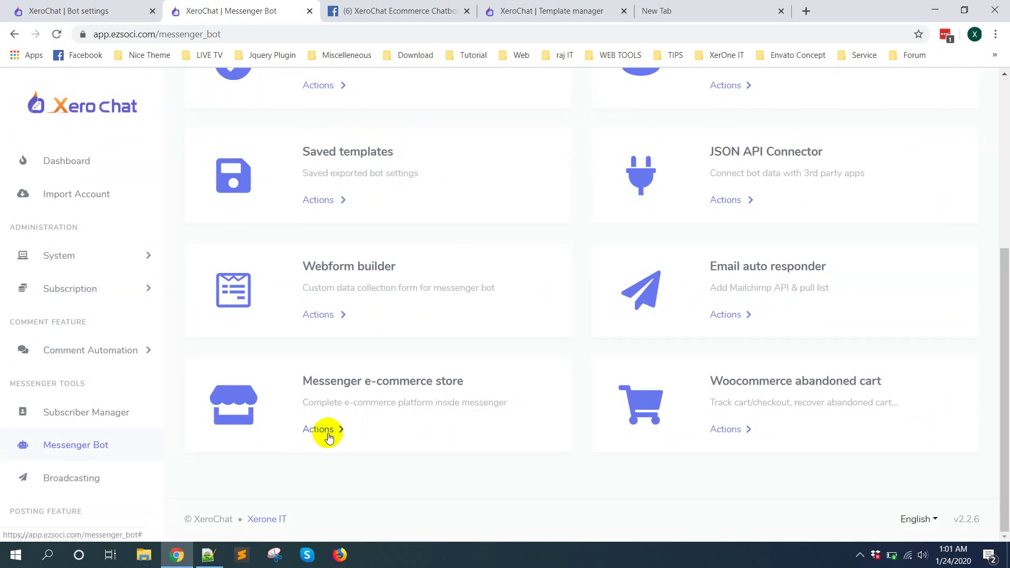
left_click(329, 438)
left_click(350, 449)
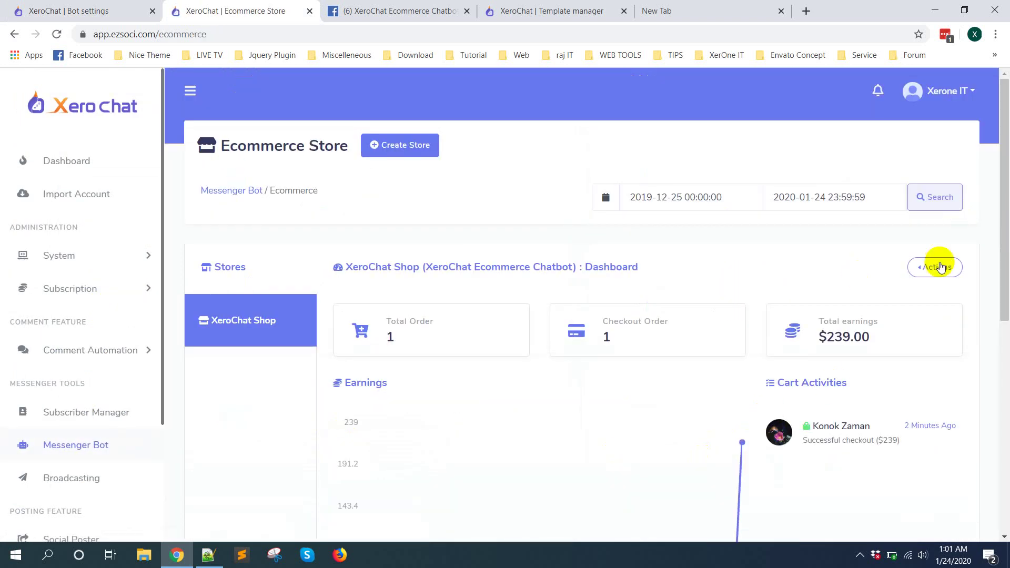
left_click(939, 267)
left_click(824, 449)
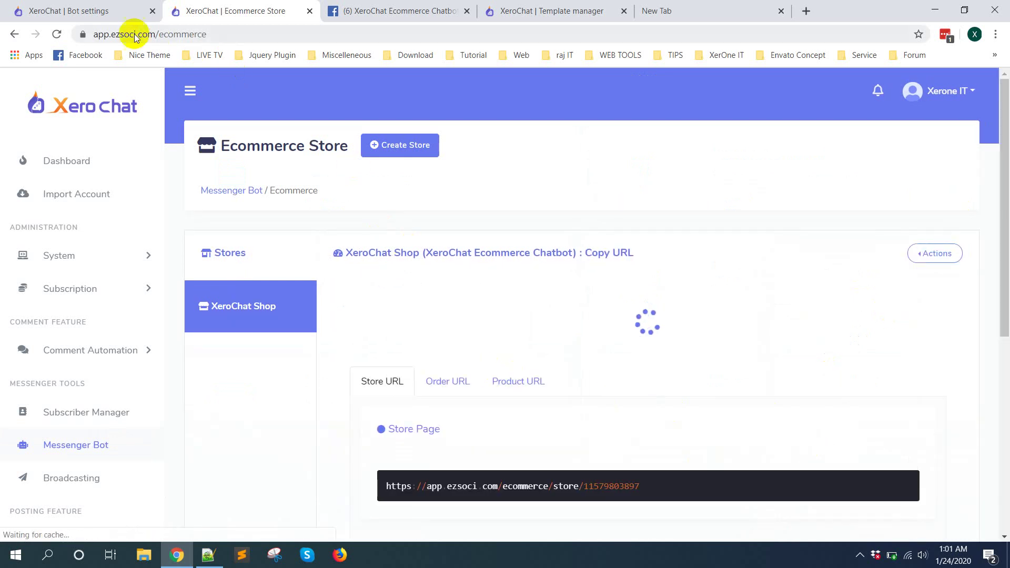
left_click(72, 13)
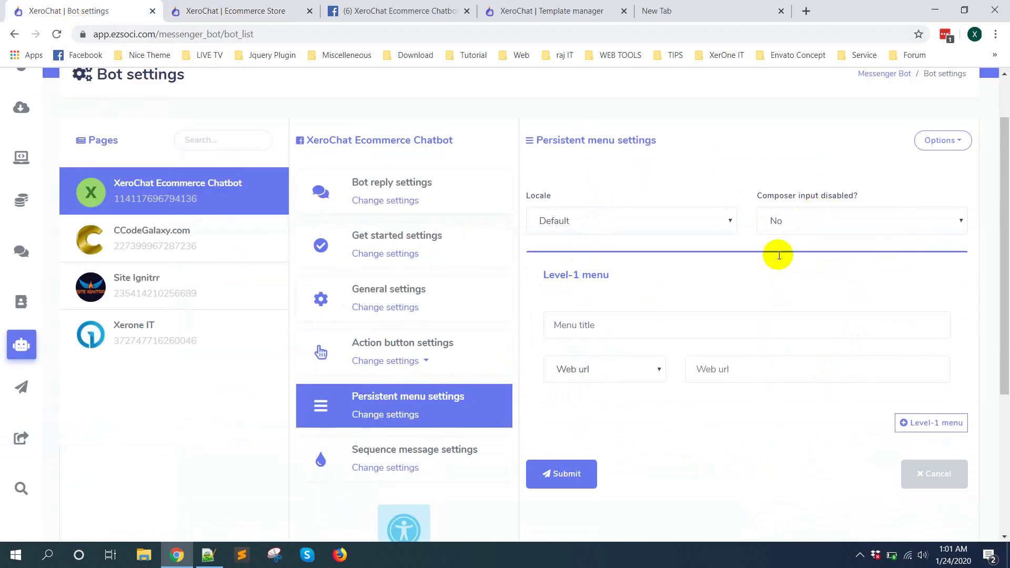
scroll(619, 378, "down", 1)
Title the first menu item 'My Orders', set it to Post back, and add a new postback template
left_click(605, 262)
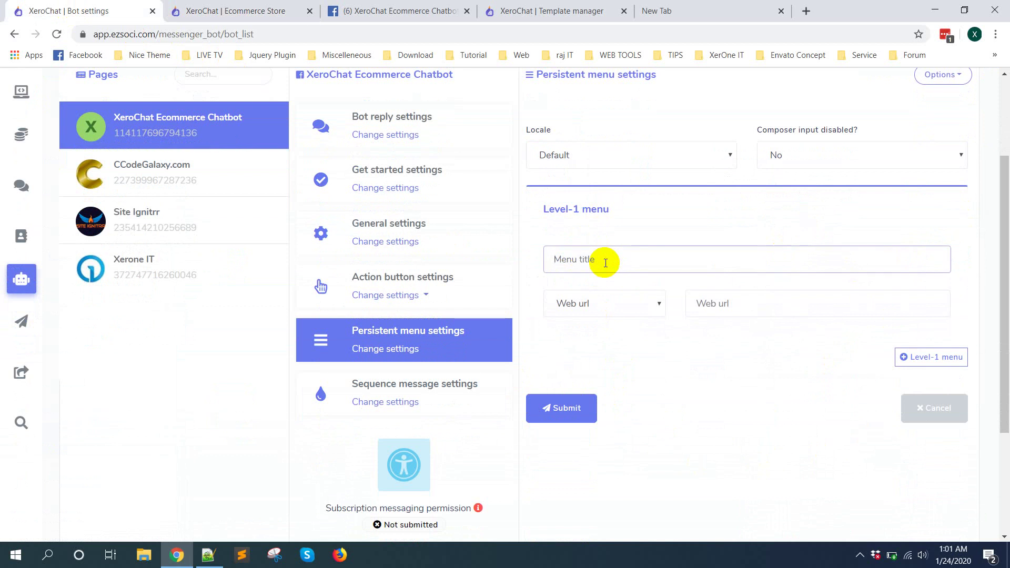
type("My Orders")
left_click(605, 304)
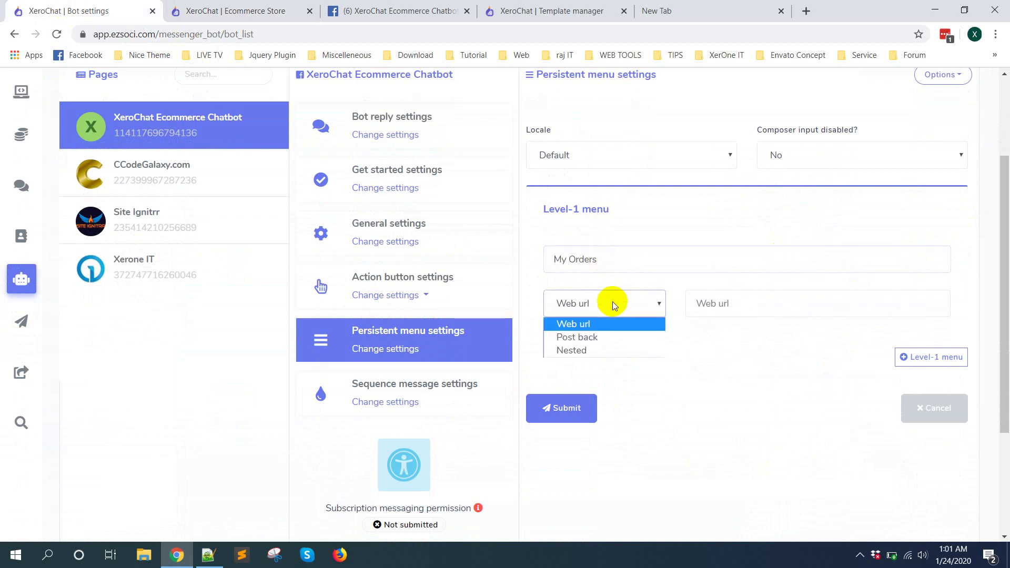
left_click(598, 336)
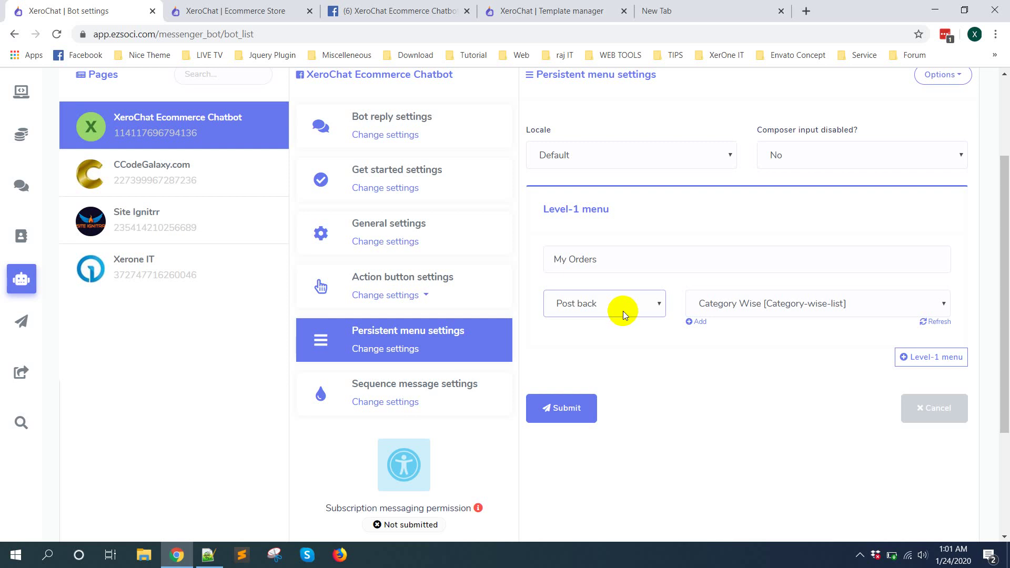
left_click(700, 322)
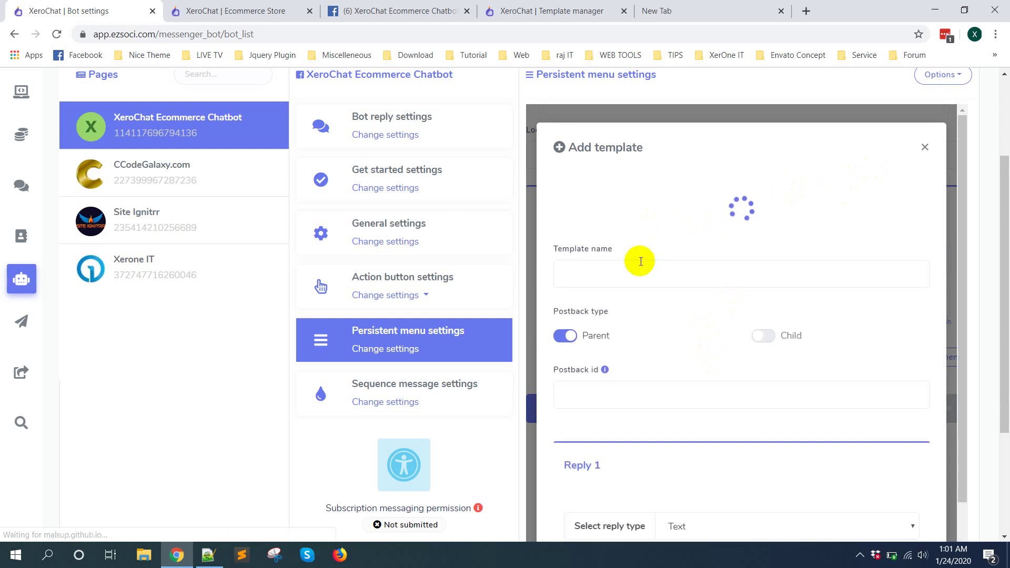
Set the new template's postback id to 'my-order'
left_click(642, 260)
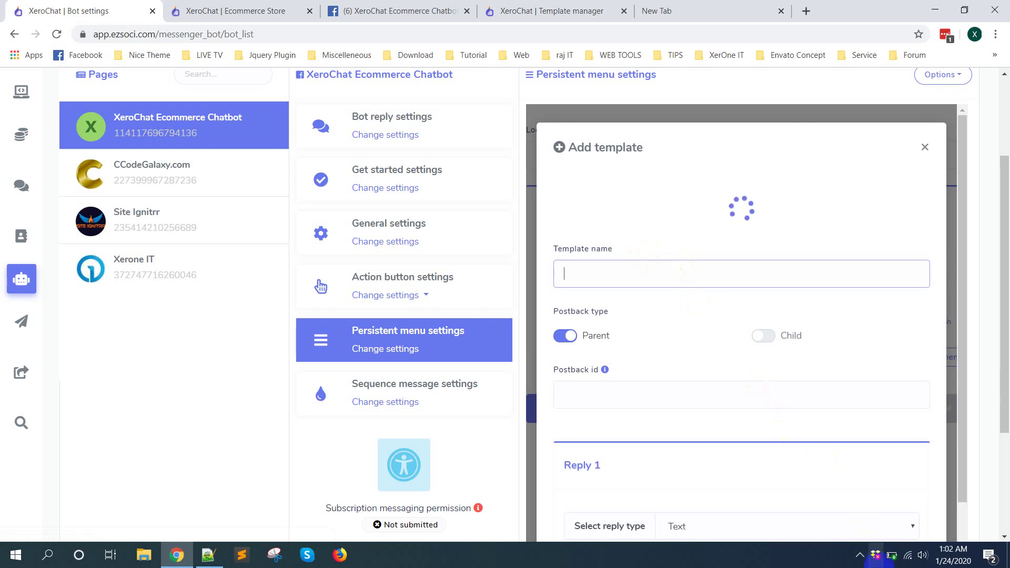
right_click(876, 560)
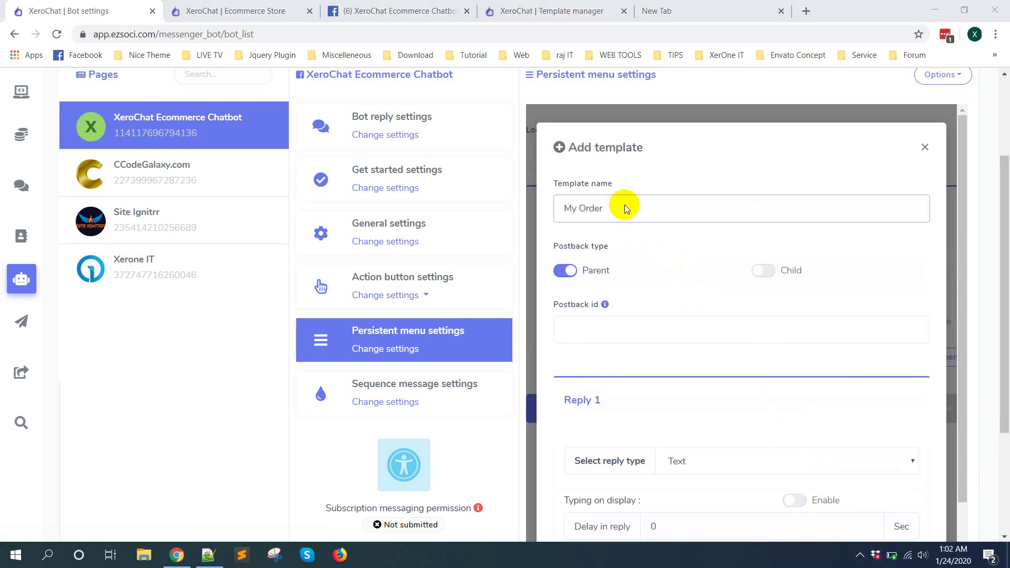
scroll(642, 231, "down", 4)
scroll(718, 226, "up", 5)
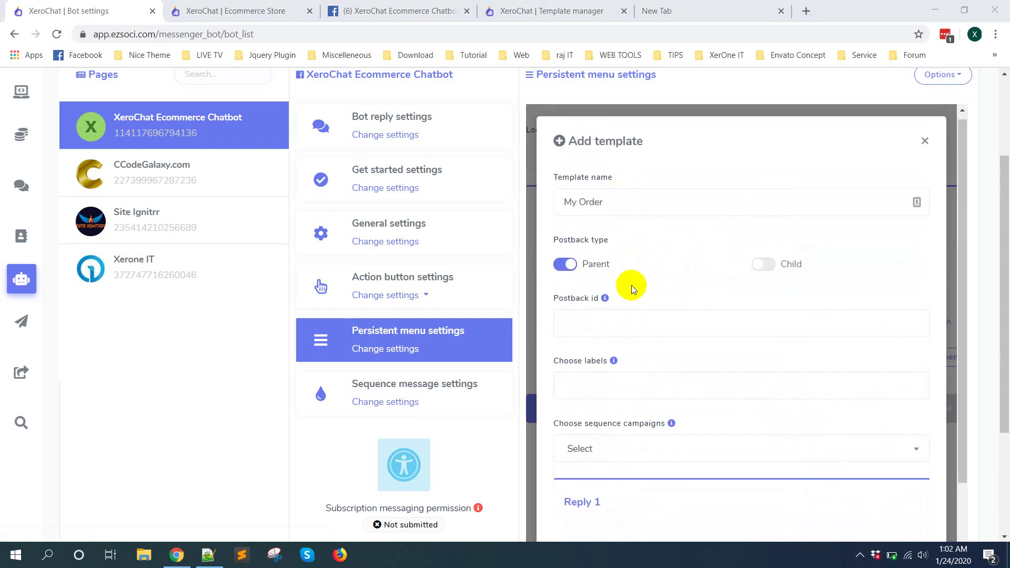
scroll(591, 319, "down", 1)
scroll(597, 269, "down", 1)
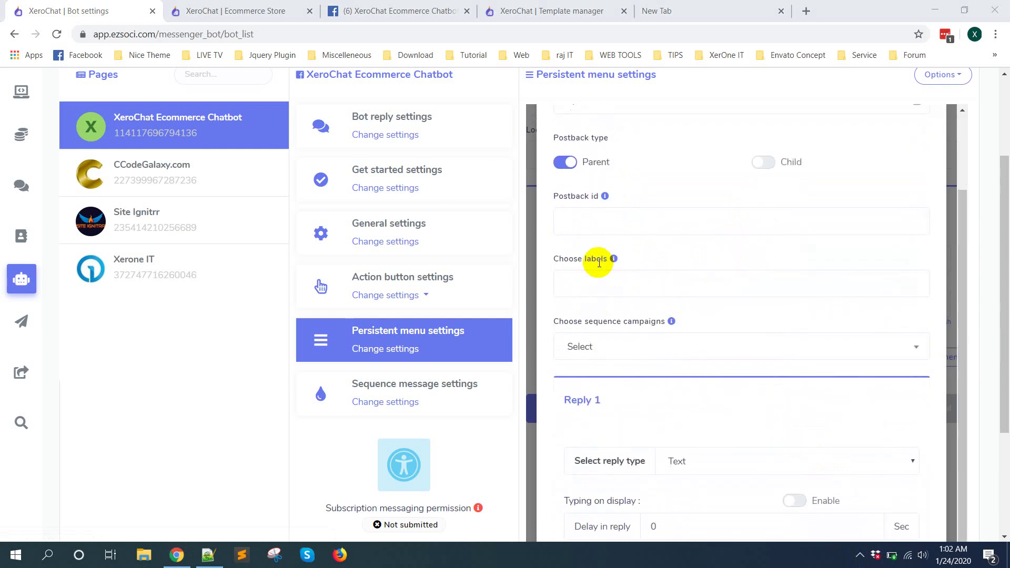
scroll(569, 287, "down", 1)
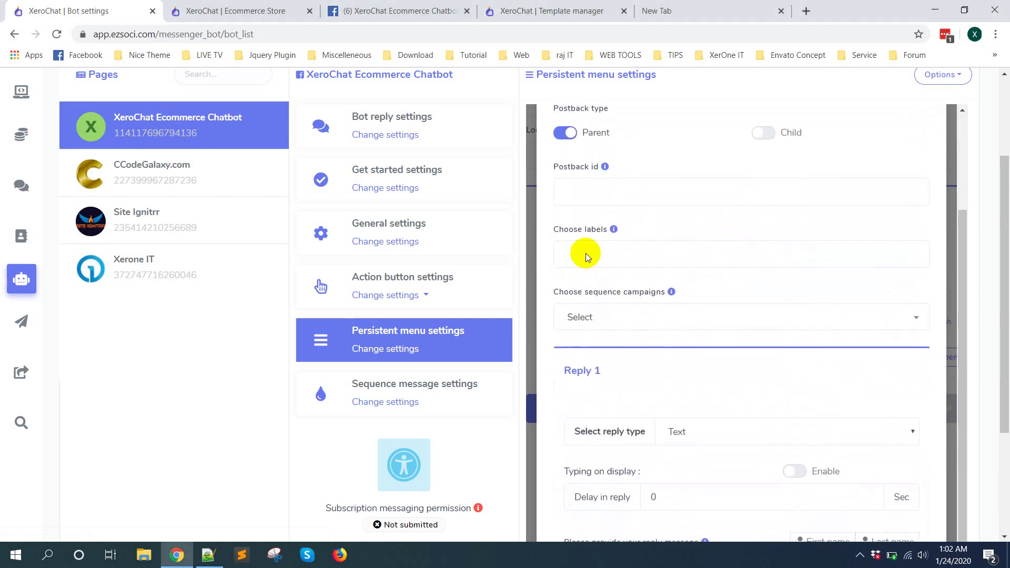
left_click(586, 200)
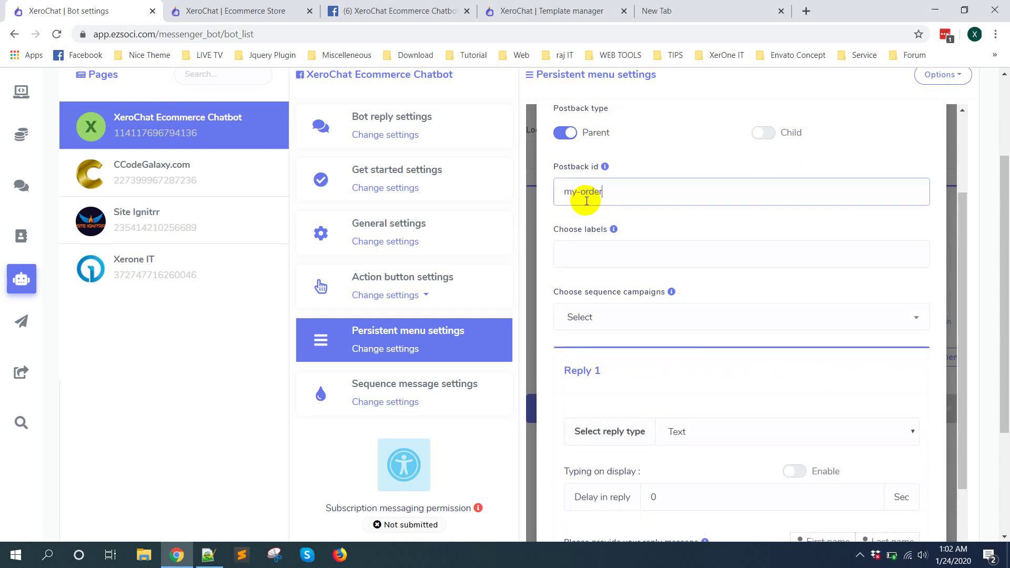
type("my-order")
scroll(642, 294, "down", 3)
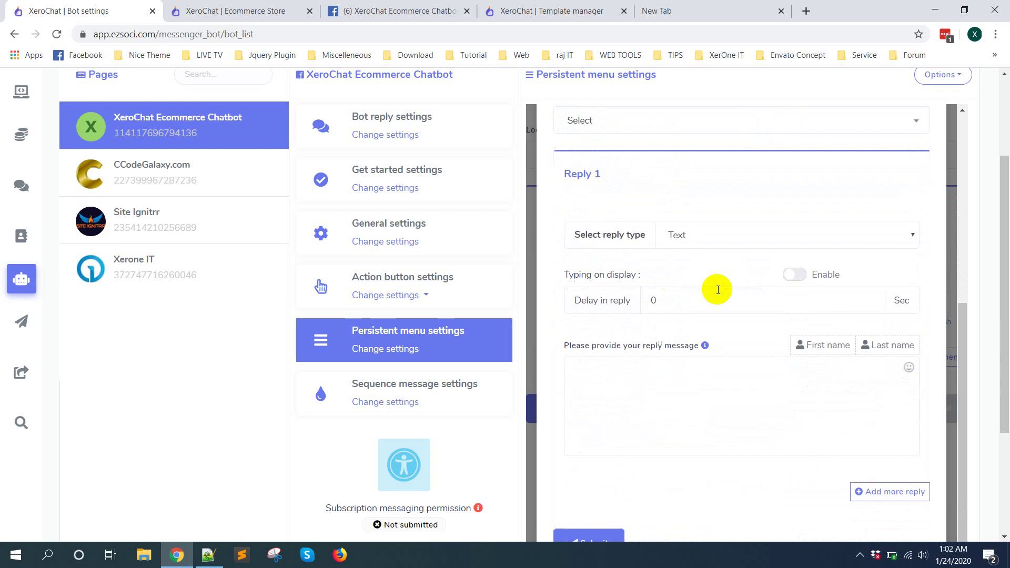
Make the reply a Text with buttons message with a first-name greeting
left_click(735, 241)
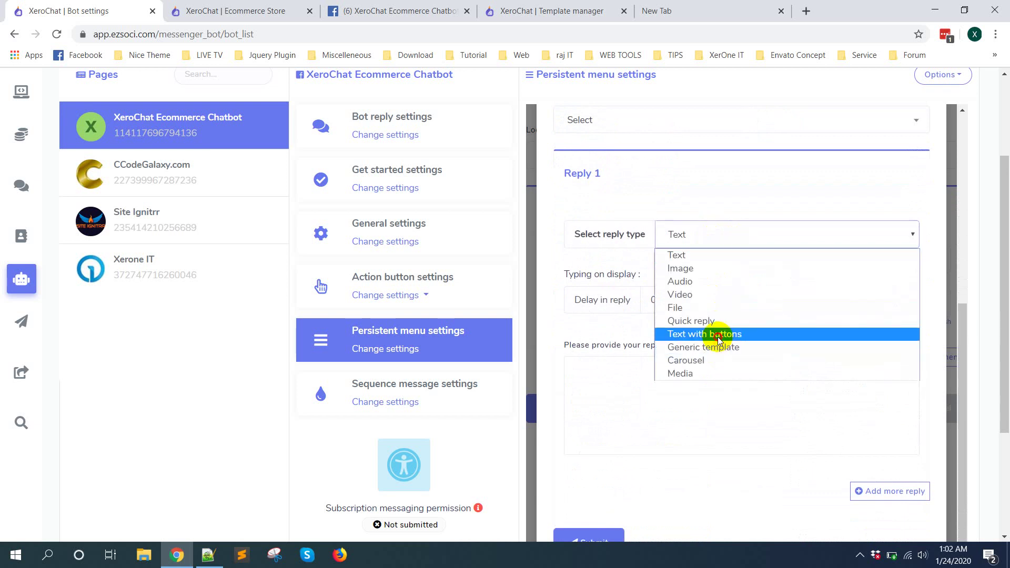
left_click(719, 337)
scroll(720, 337, "down", 1)
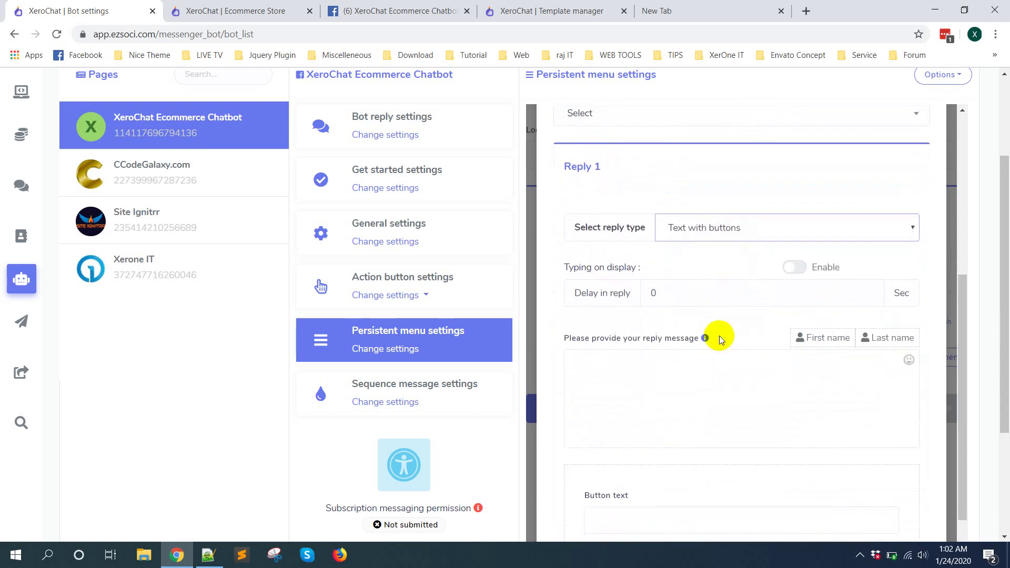
scroll(732, 318, "down", 1)
left_click(683, 281)
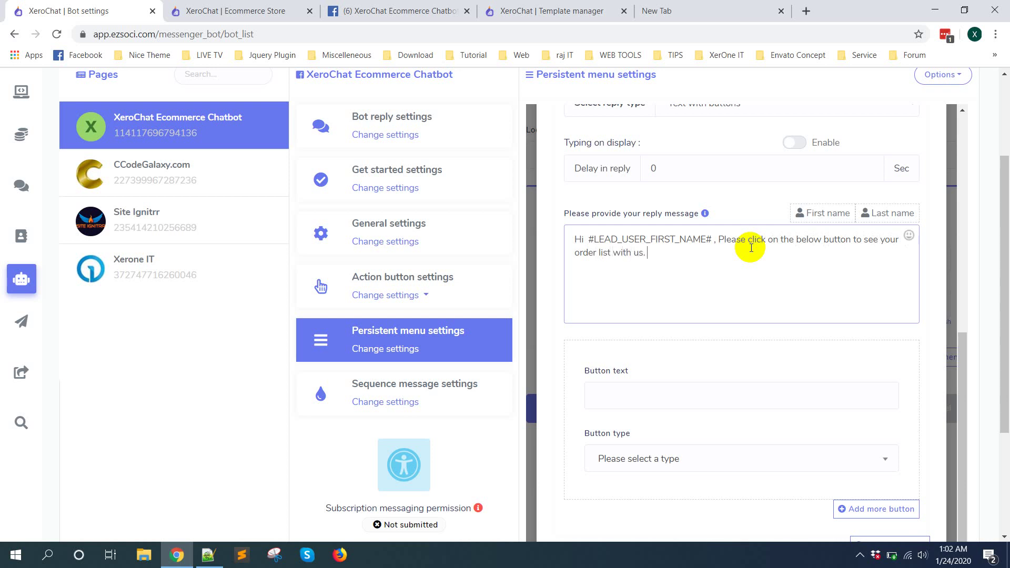
scroll(744, 266, "down", 1)
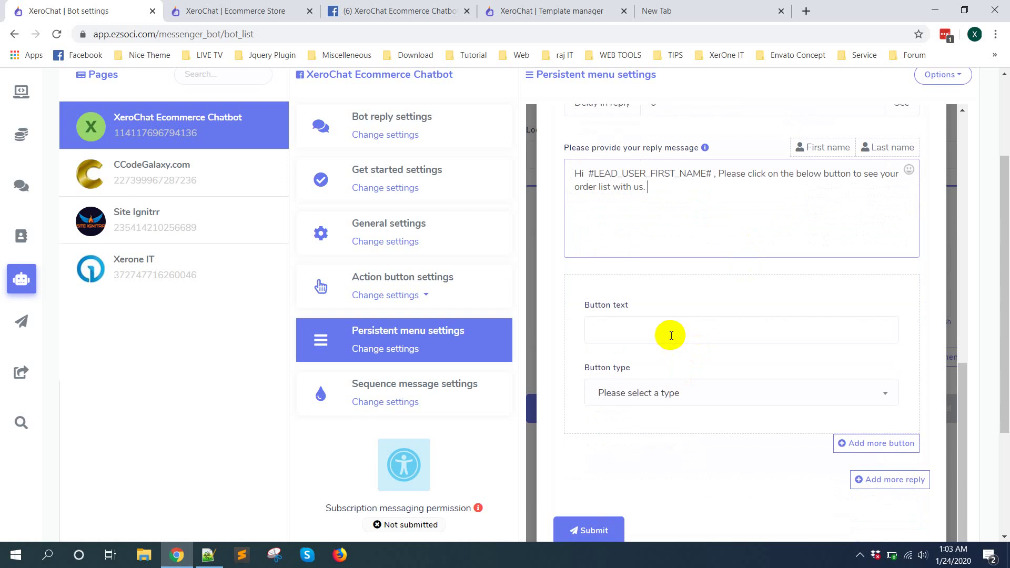
Add a 'My Order List' button that opens a Webview [full]
left_click(671, 336)
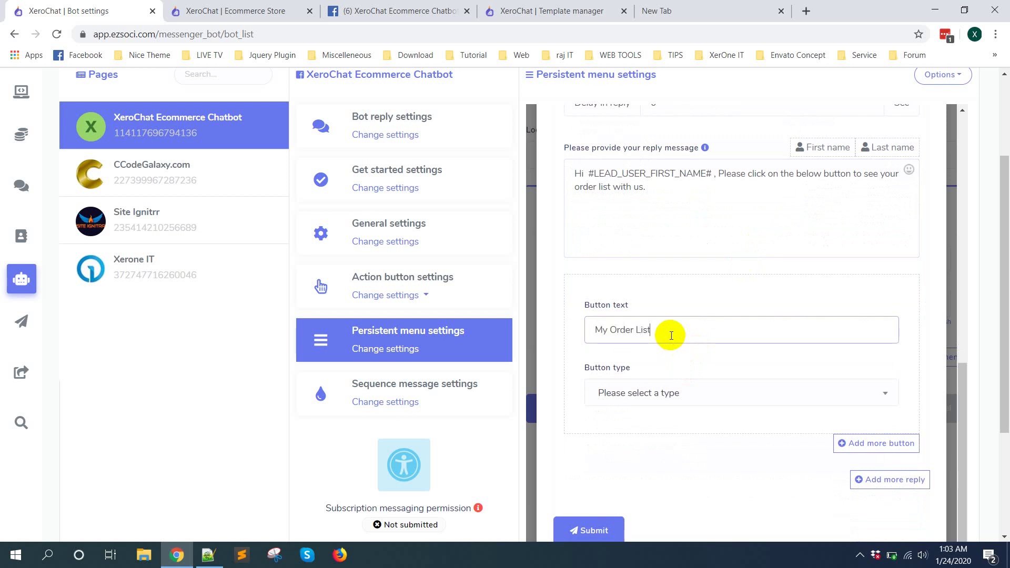
type("My Order List")
scroll(672, 336, "down", 1)
left_click(683, 375)
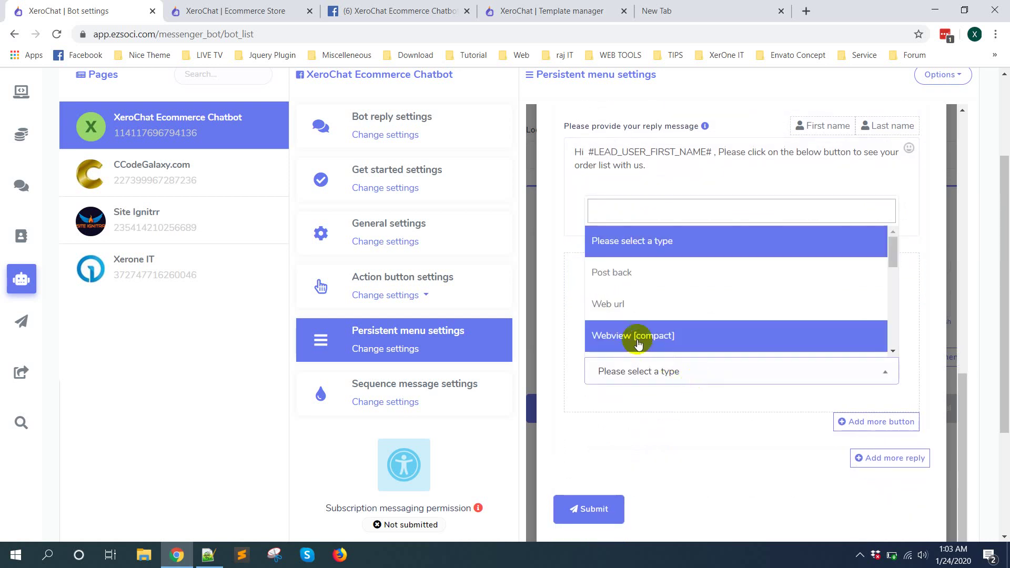
scroll(676, 334, "down", 3)
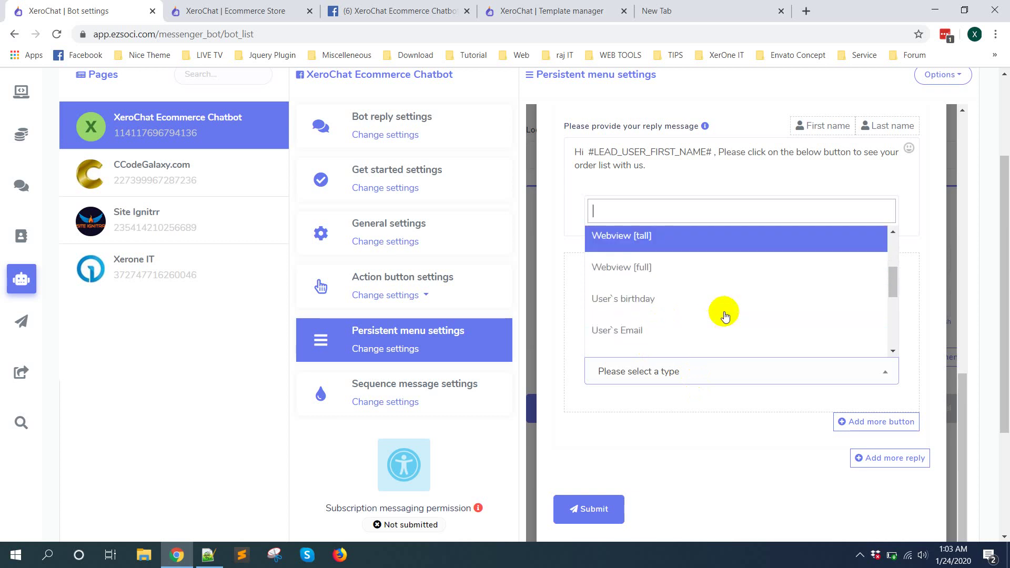
left_click(652, 274)
Paste the Buyer's Orders URL from the Ecommerce Store page into the button's Web url
left_click(271, 11)
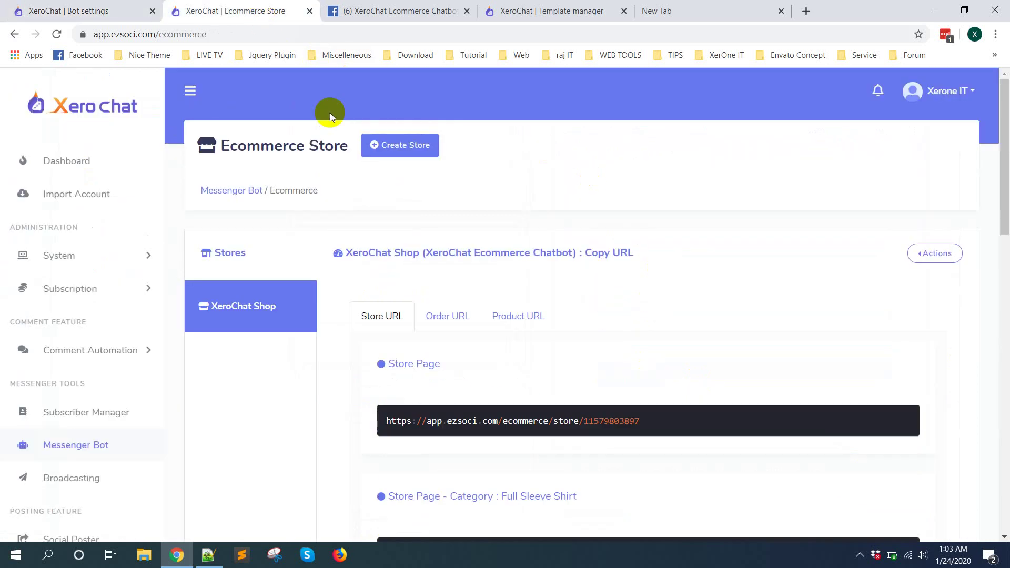
scroll(579, 349, "down", 2)
scroll(485, 316, "up", 2)
left_click(425, 322)
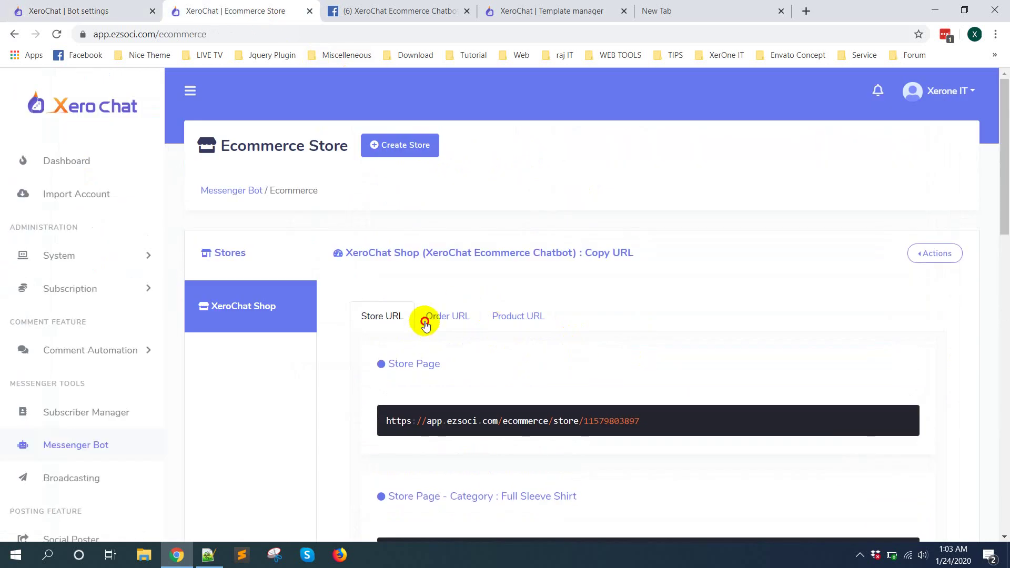
left_click(906, 419)
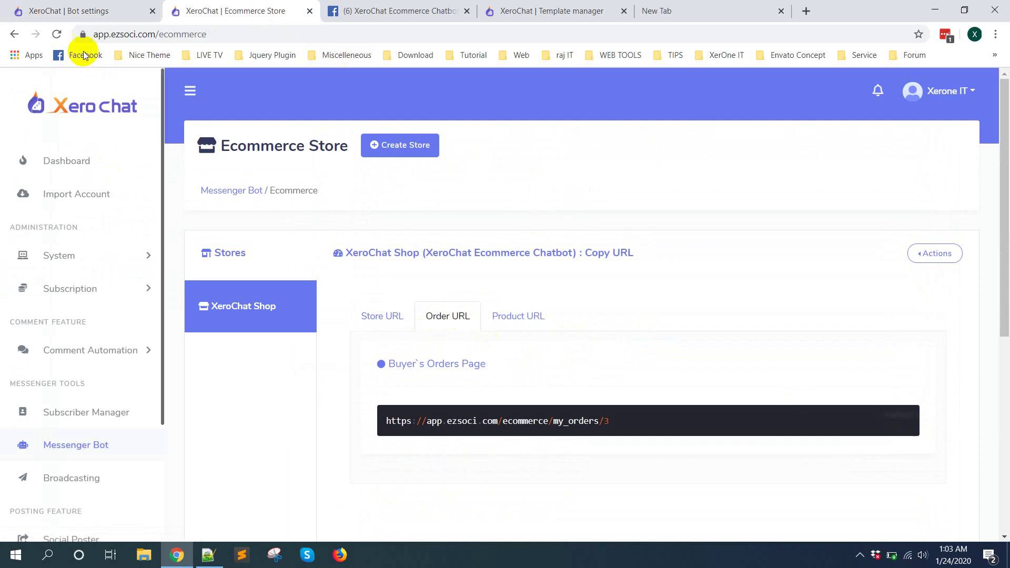
left_click(69, 11)
left_click(620, 433)
key("ctrl+v")
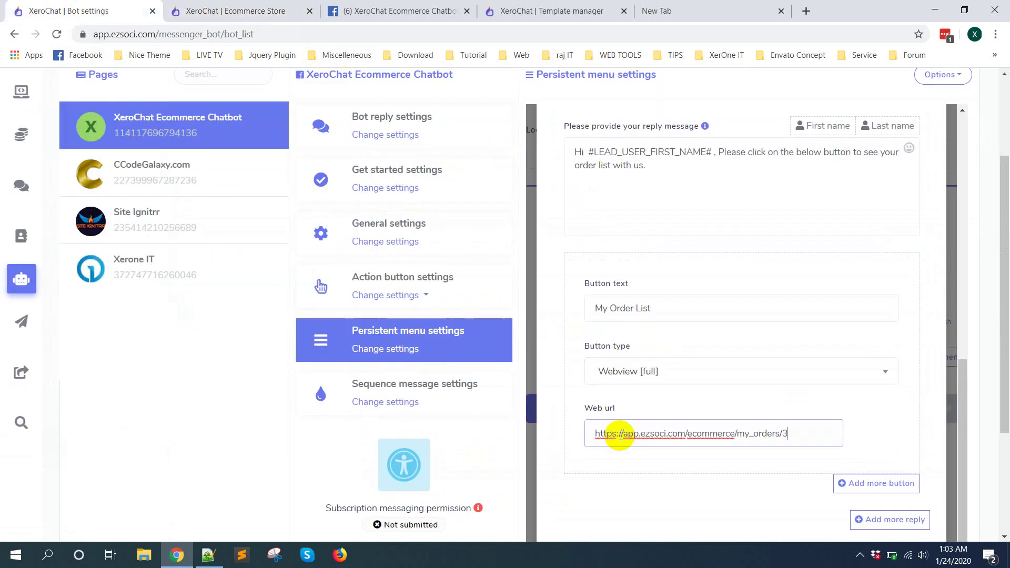
Submit the reply template, then close the editor and refresh the template list
scroll(735, 464, "down", 1)
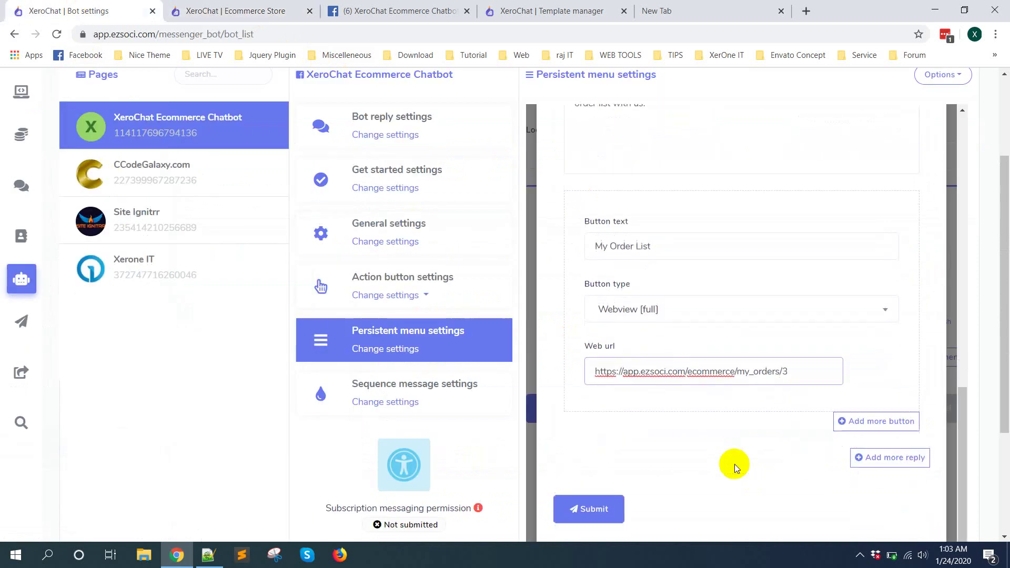
left_click(602, 513)
scroll(721, 479, "down", 2)
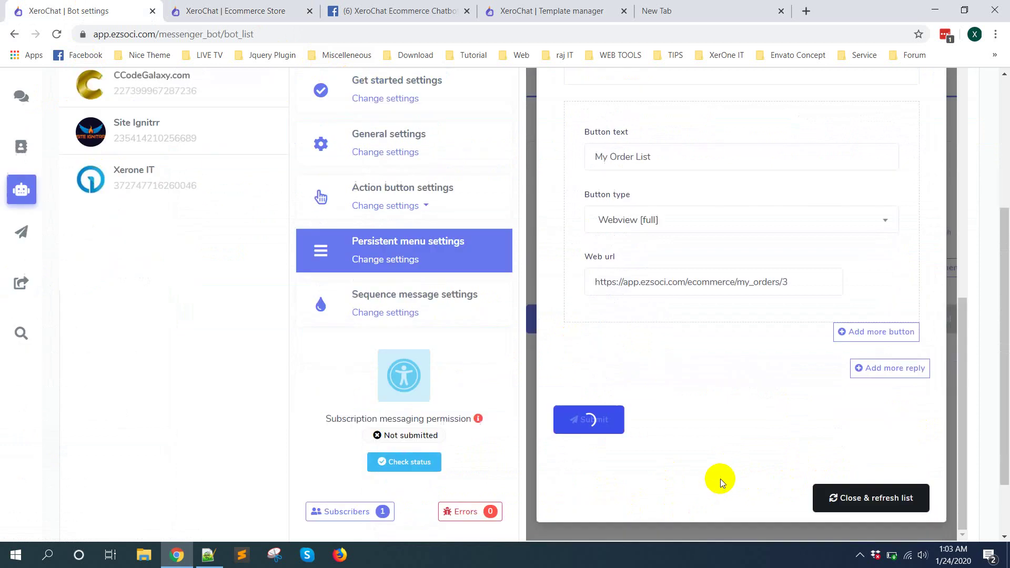
scroll(721, 478, "down", 2)
scroll(799, 341, "up", 3)
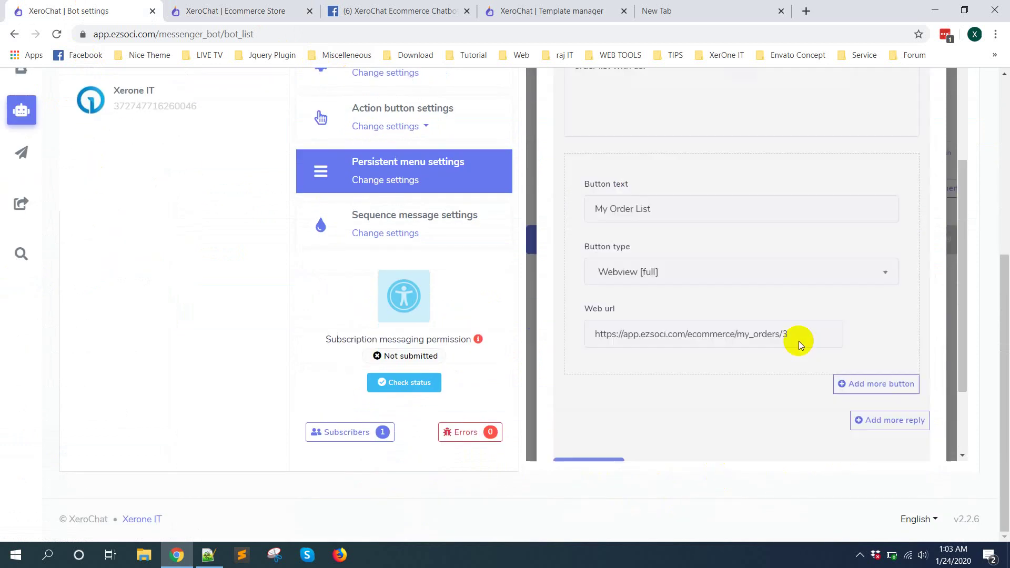
left_click(739, 91)
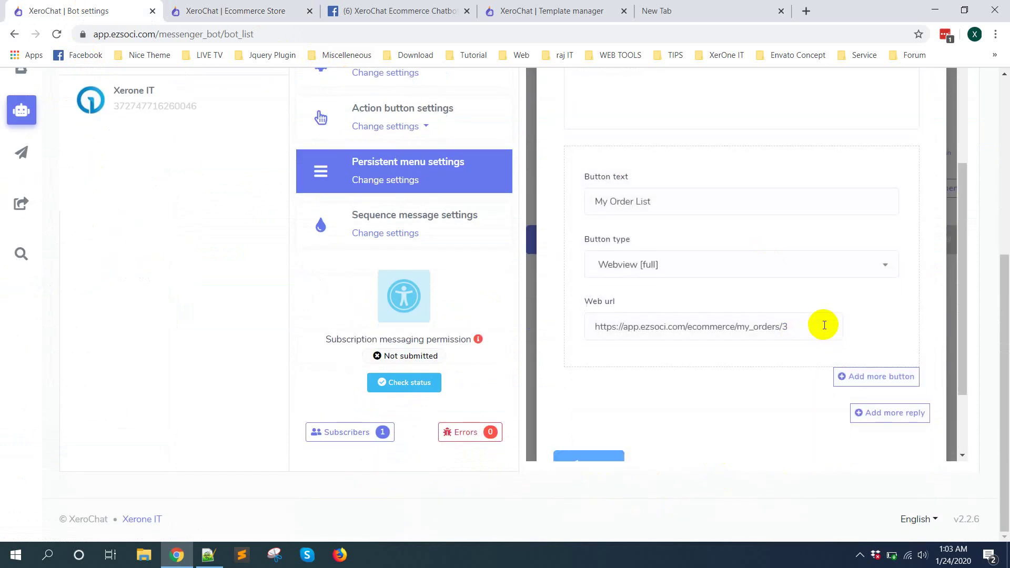
left_click(858, 417)
Submit the My Orders persistent menu
scroll(858, 408, "up", 1)
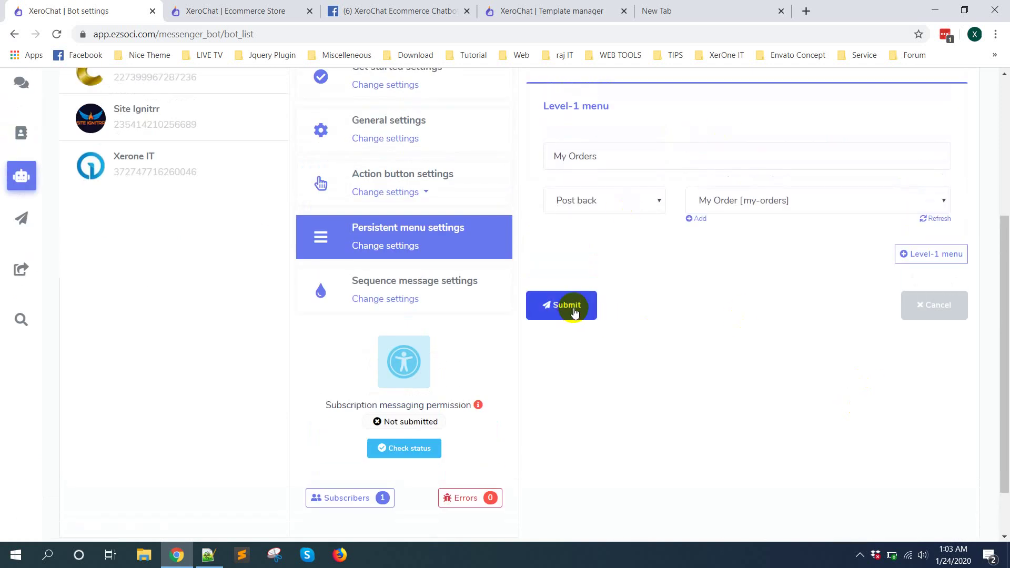
scroll(605, 262, "up", 1)
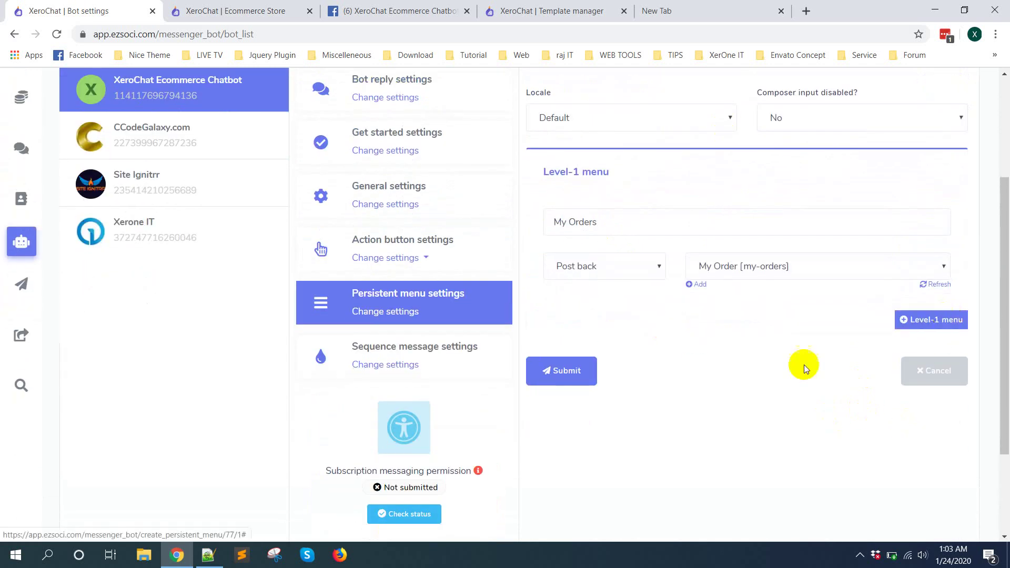
scroll(673, 389, "up", 1)
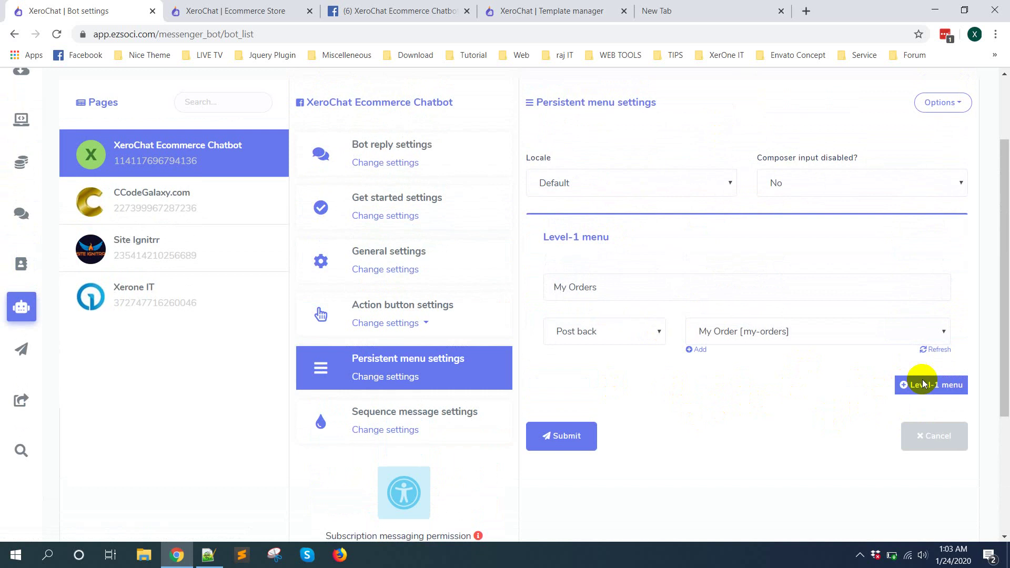
left_click(579, 437)
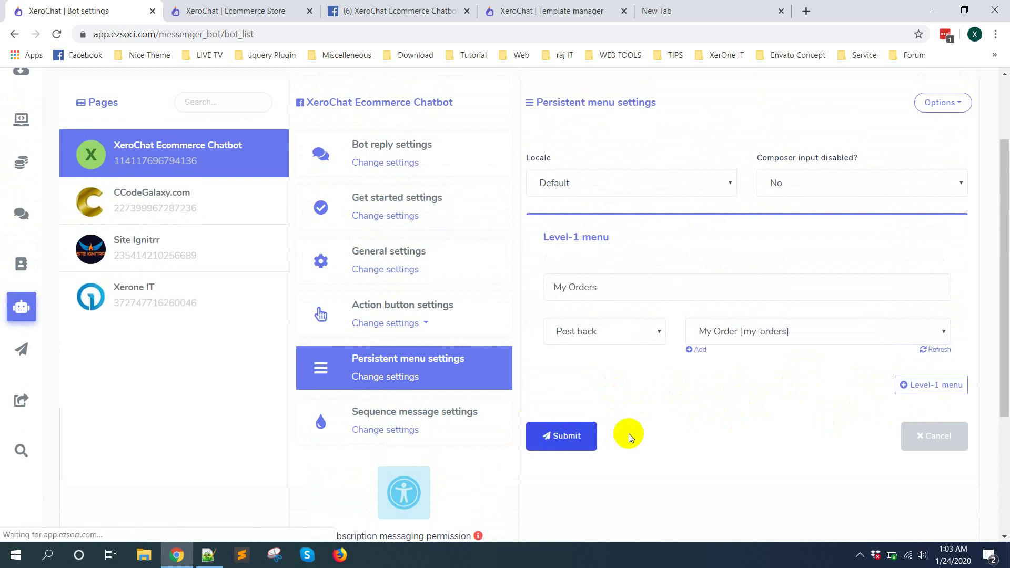
Reload the bot's Facebook page and reopen the Messenger chat with XeroChat Ecommerce Chatbot
left_click(400, 19)
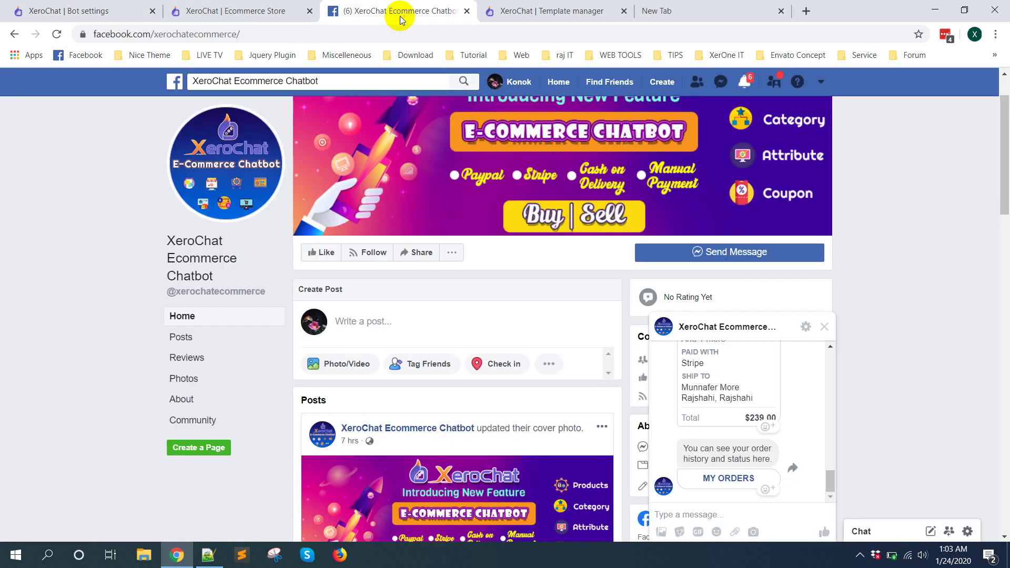
key("F5")
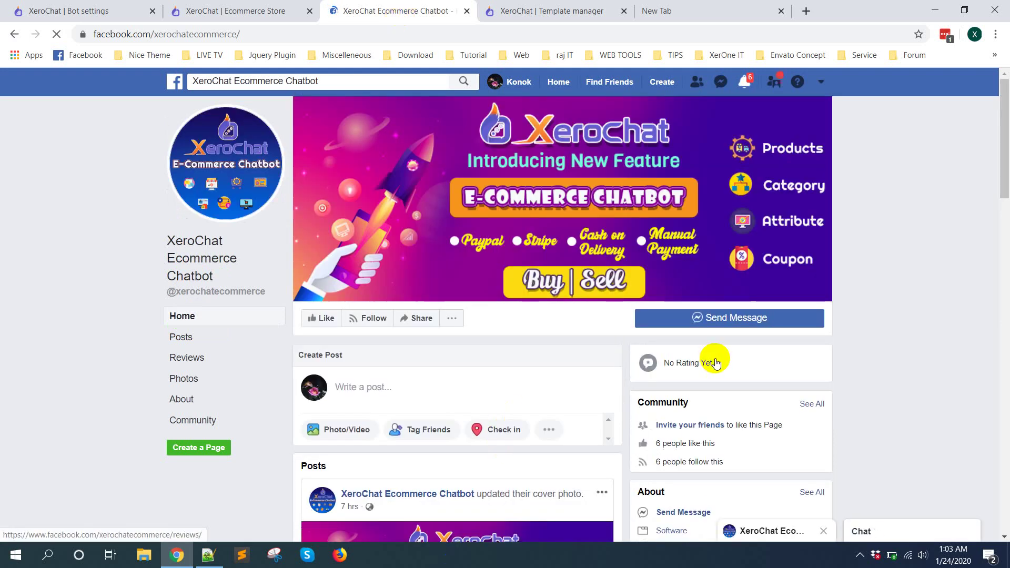
left_click(770, 532)
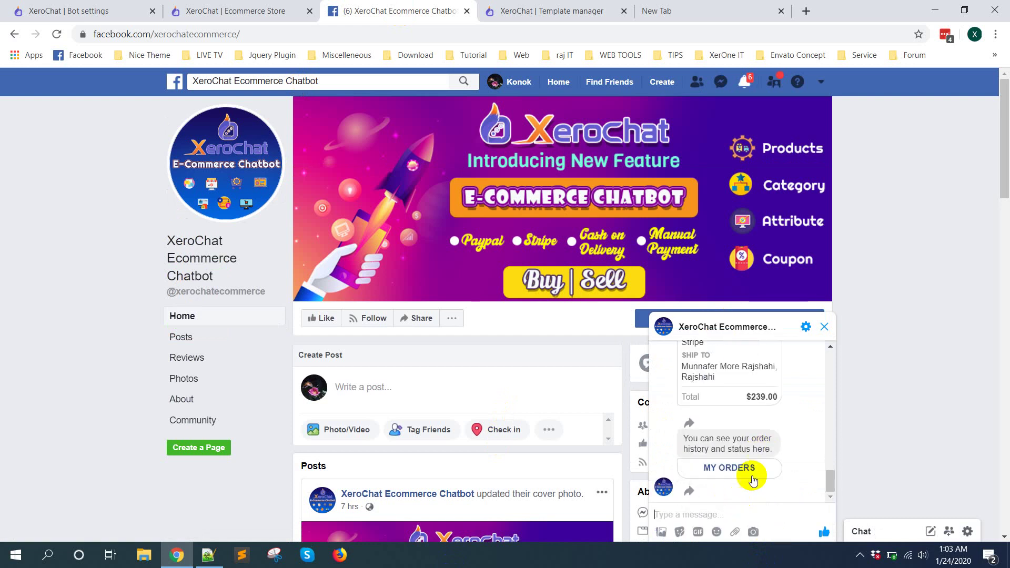
Publish the persistent menu to Messenger from the XeroChat bot settings
left_click(73, 10)
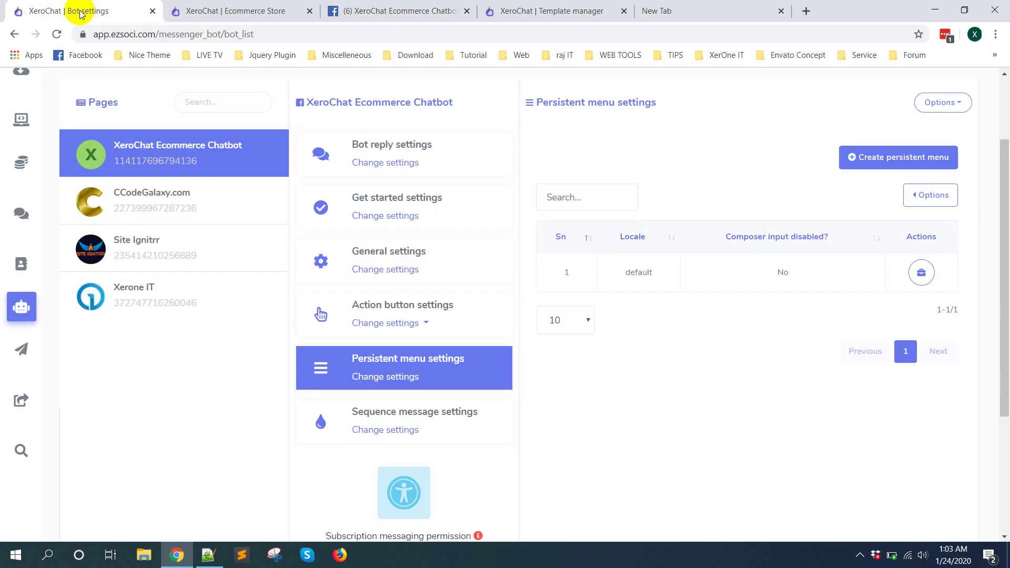
left_click(931, 260)
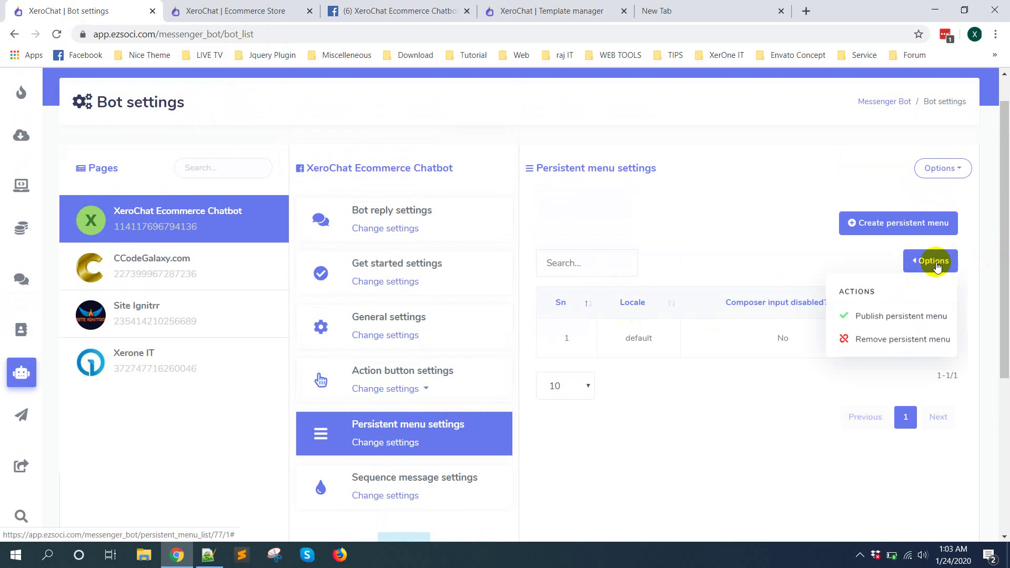
left_click(914, 319)
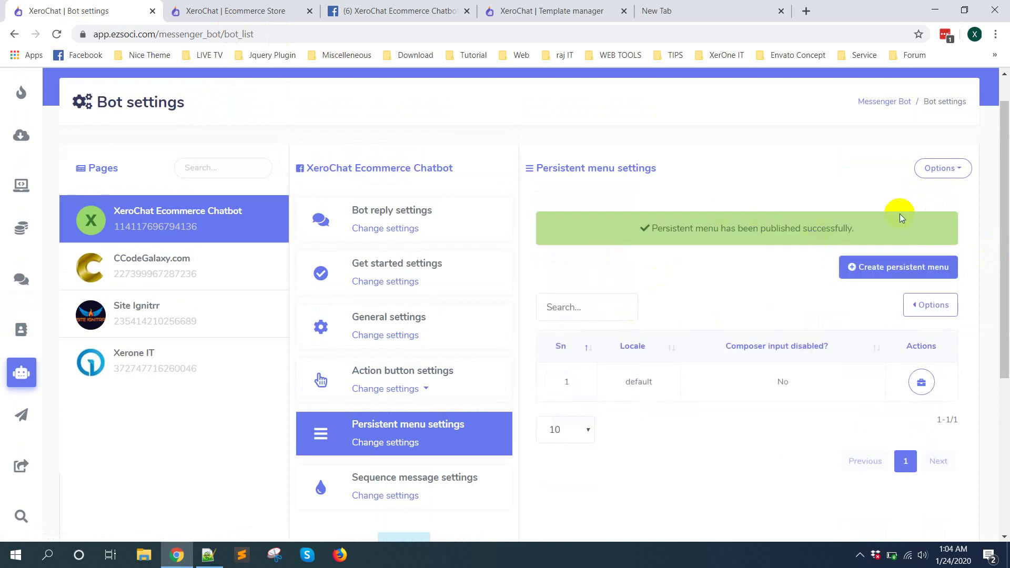
Switch to the bot's Facebook page tab and reload it
left_click(200, 11)
left_click(348, 11)
left_click(57, 34)
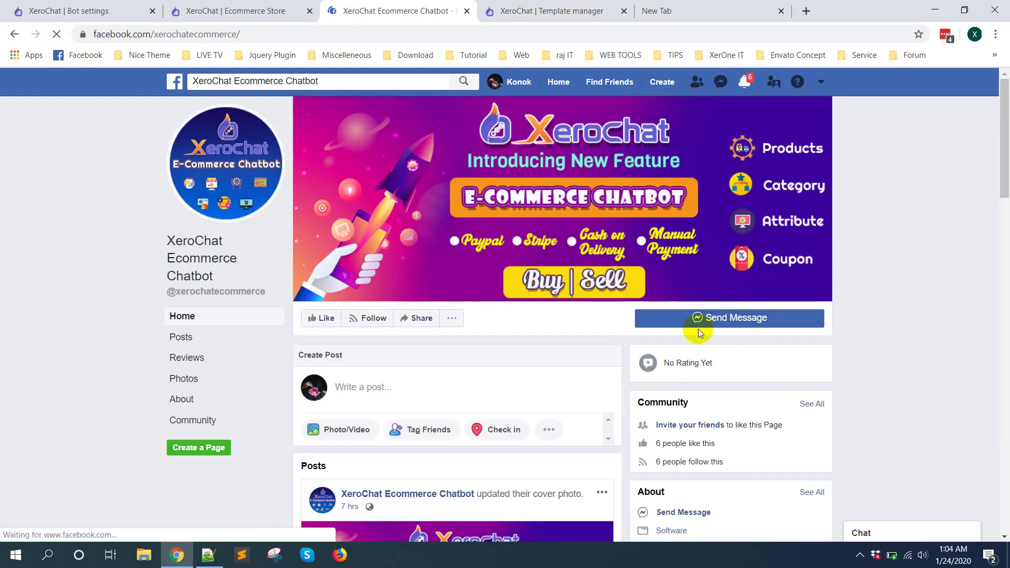
Start a Messenger chat with the page and open My Order List via the My Orders menu item
left_click(674, 324)
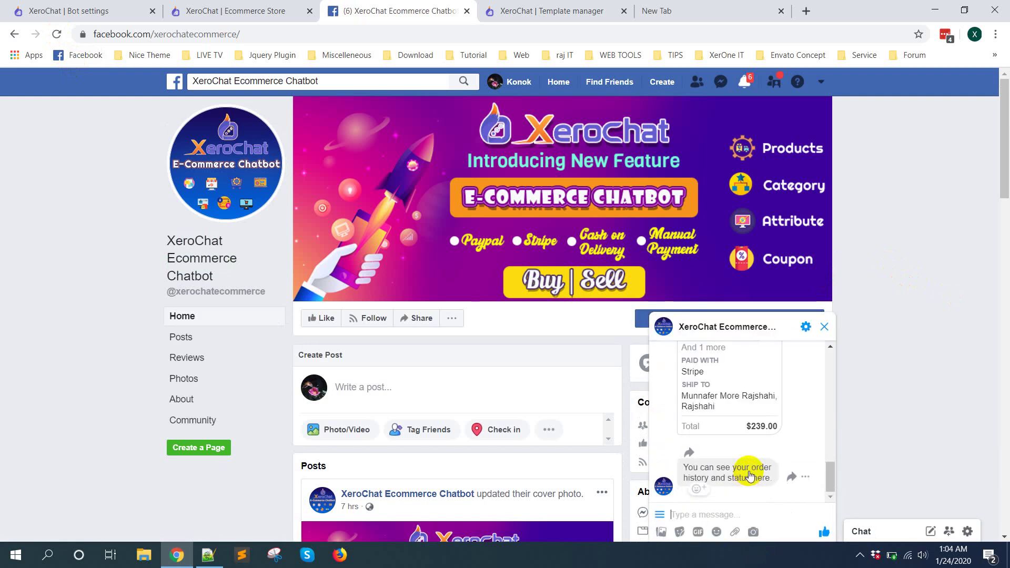
left_click(660, 516)
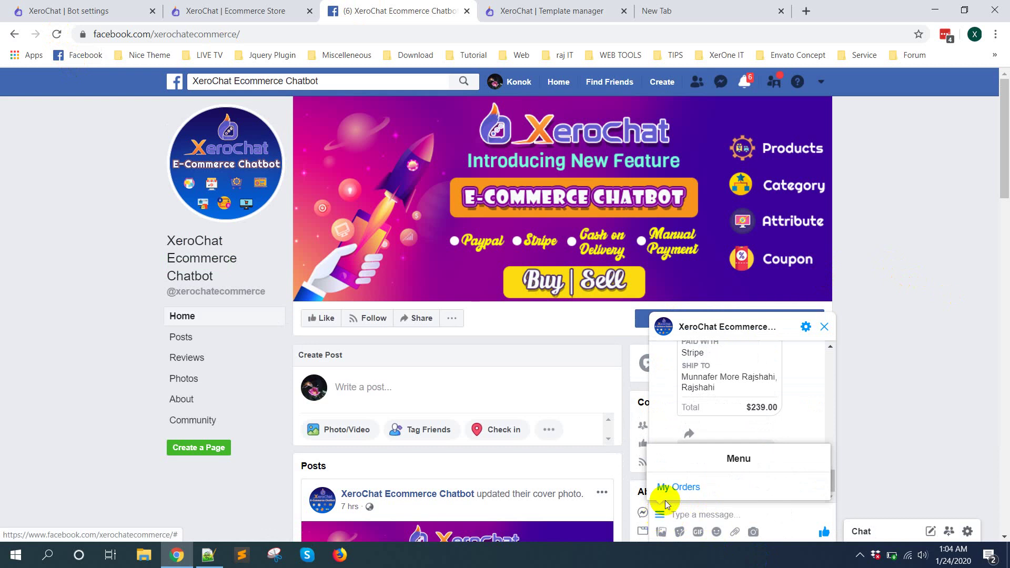
left_click(689, 491)
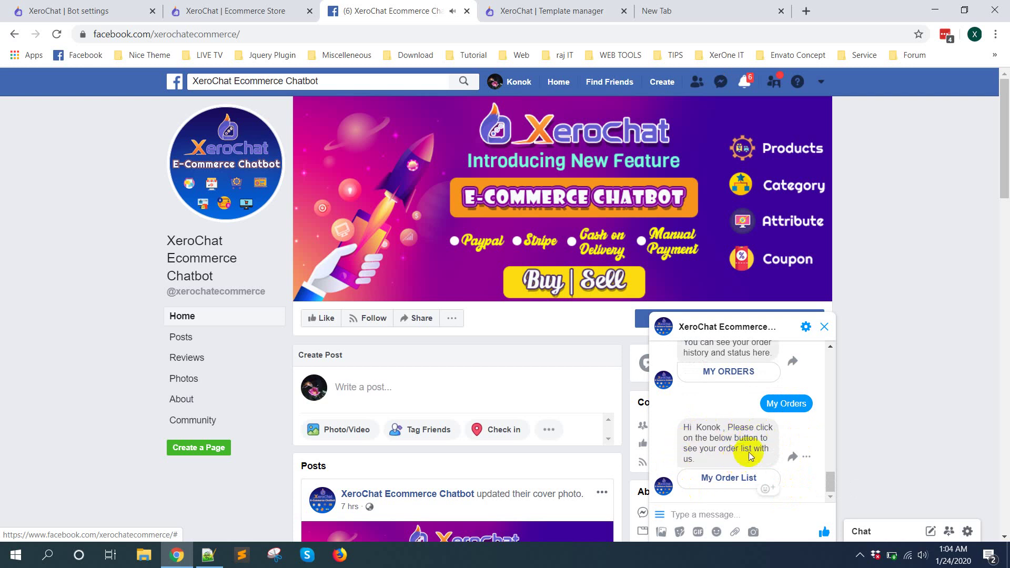
left_click(725, 480)
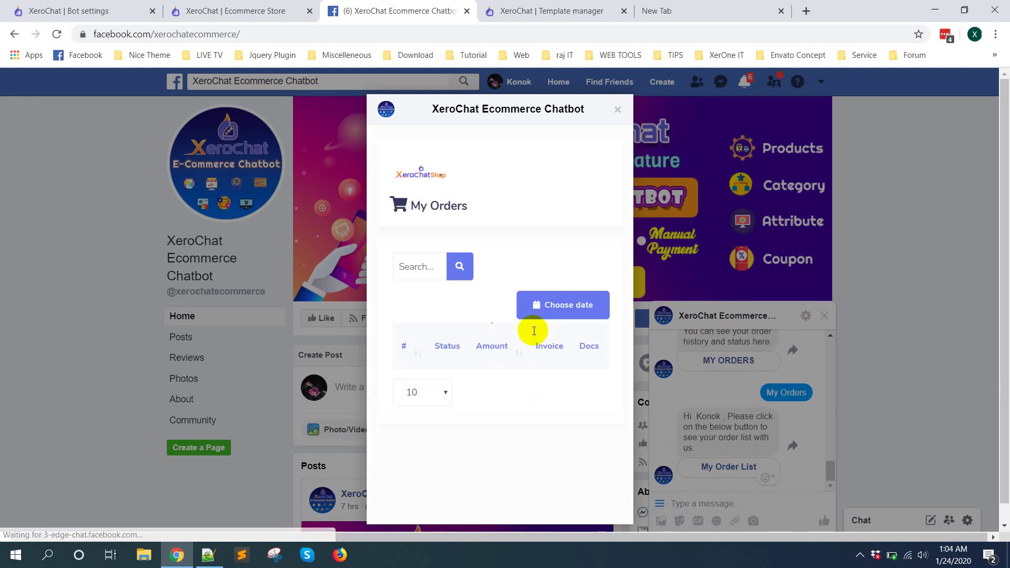
Scroll across the single approved $239.00 order, then close the webview and chat window
left_click_drag(490, 381, 435, 377)
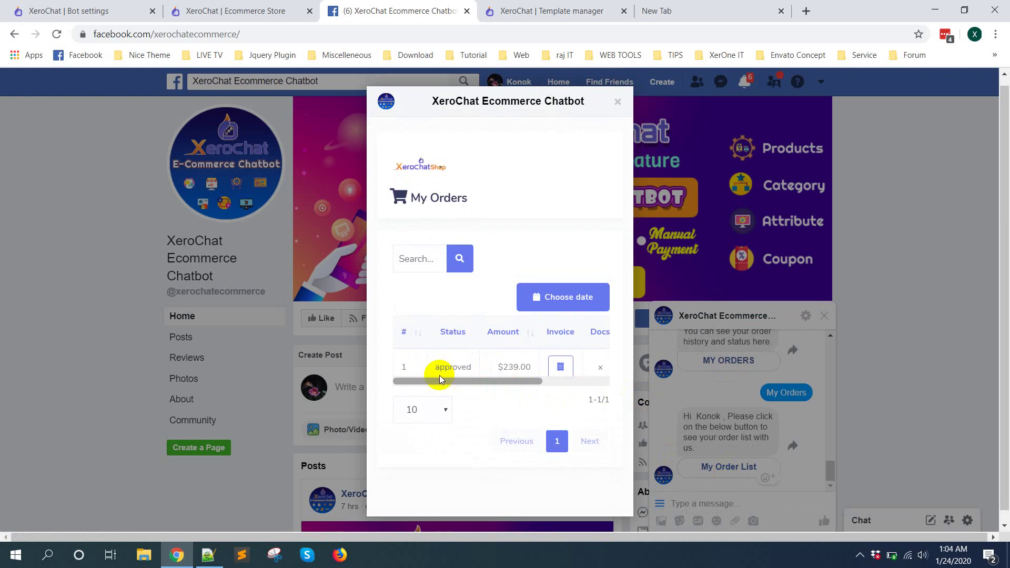
left_click(618, 102)
left_click(824, 327)
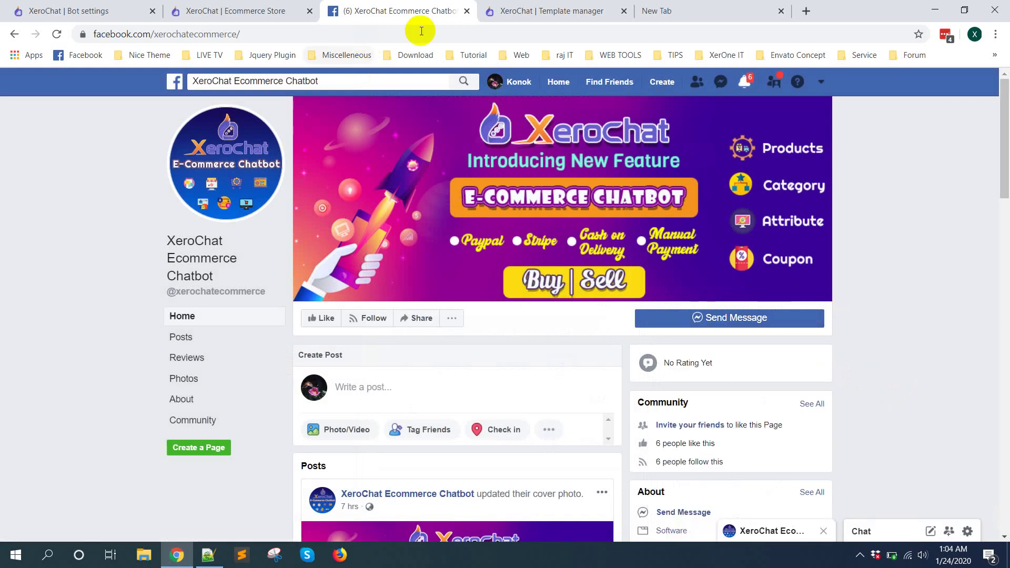
Close Facebook and open XeroChat Shop's Orders list from the Ecommerce Store actions
left_click(467, 11)
left_click(79, 9)
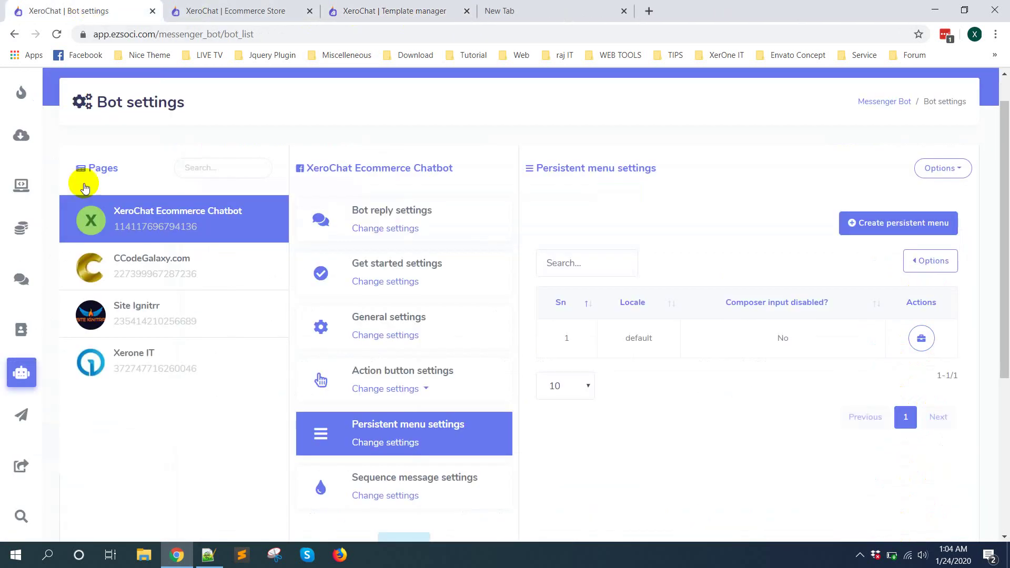
scroll(83, 183, "up", 1)
left_click(179, 10)
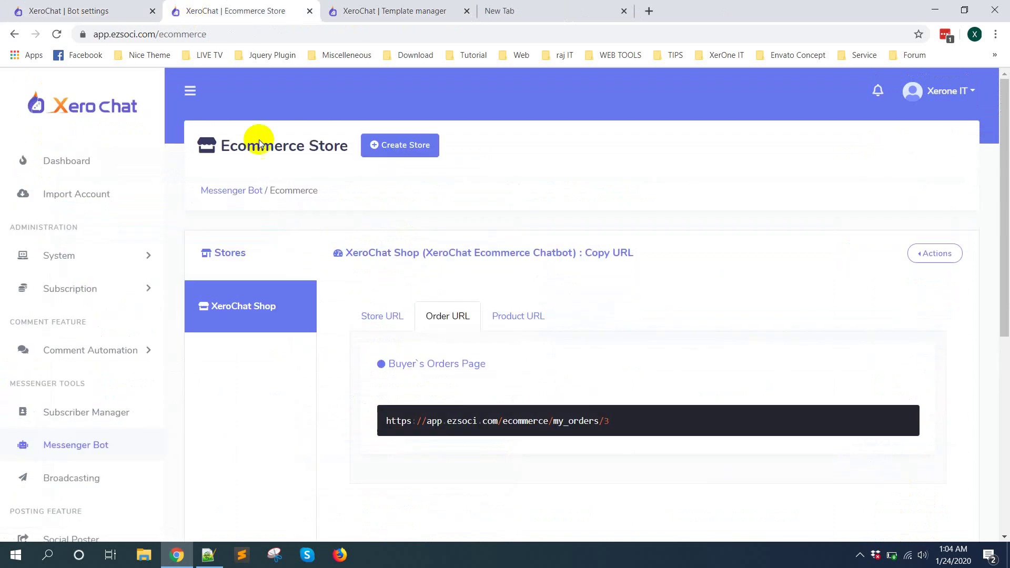
left_click(950, 254)
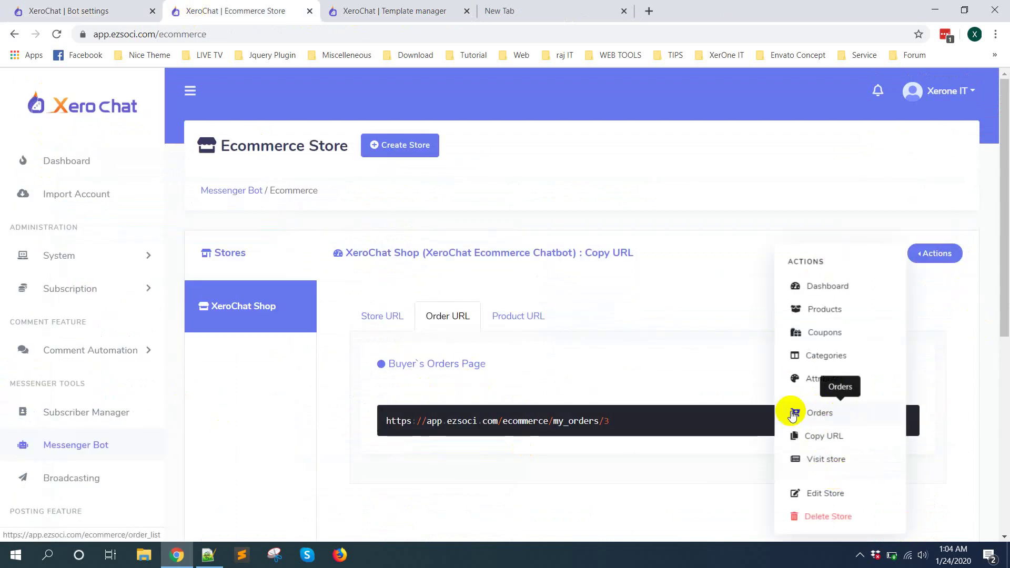
left_click(848, 418)
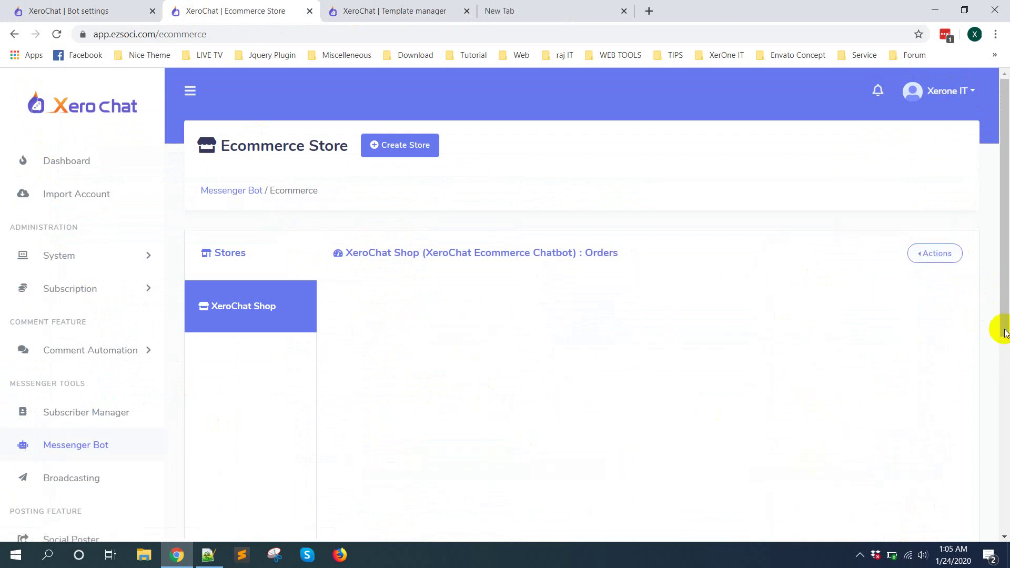
scroll(618, 384, "down", 1)
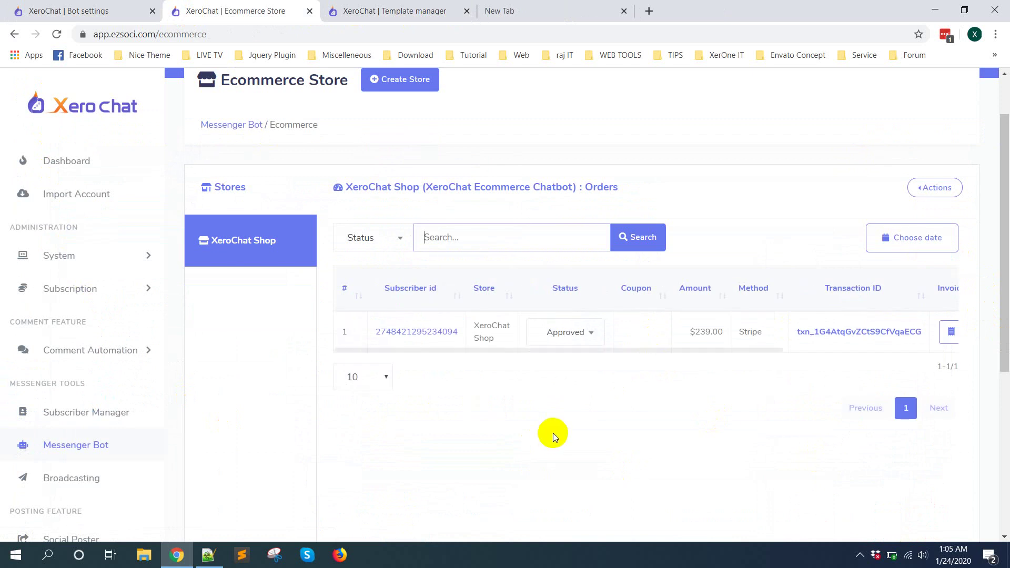
left_click(566, 333)
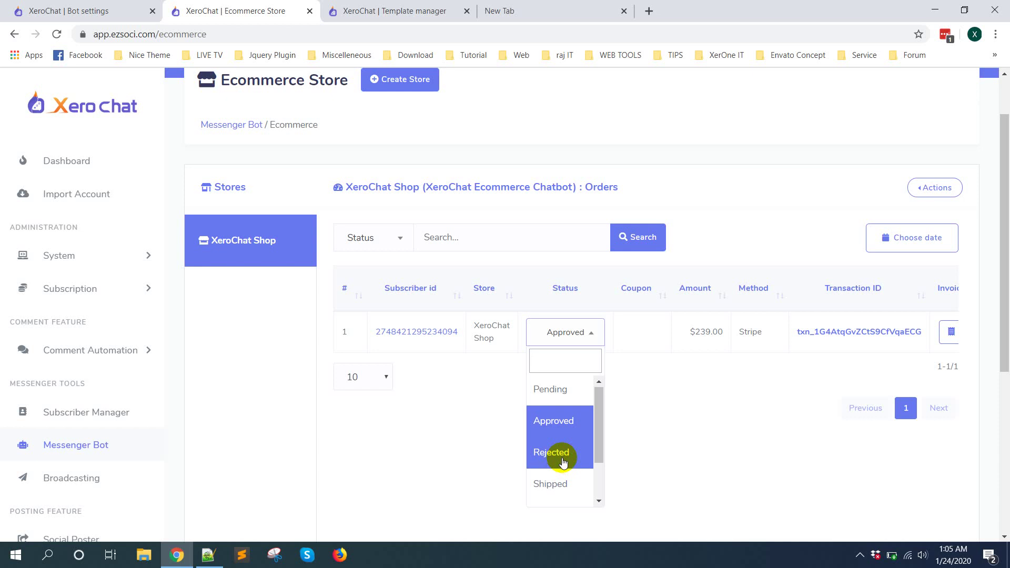
scroll(563, 458, "down", 1)
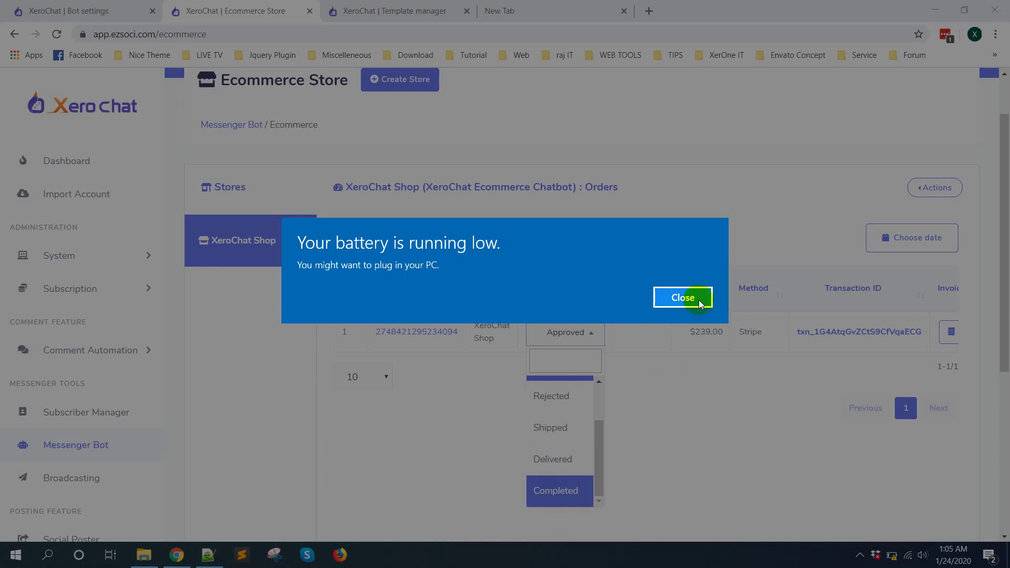
left_click(684, 296)
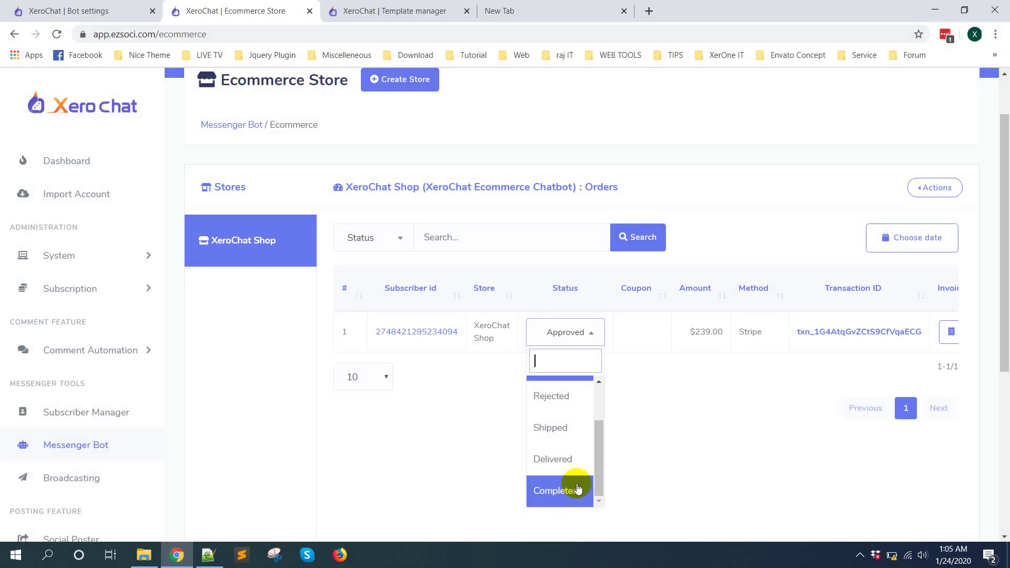
left_click(746, 430)
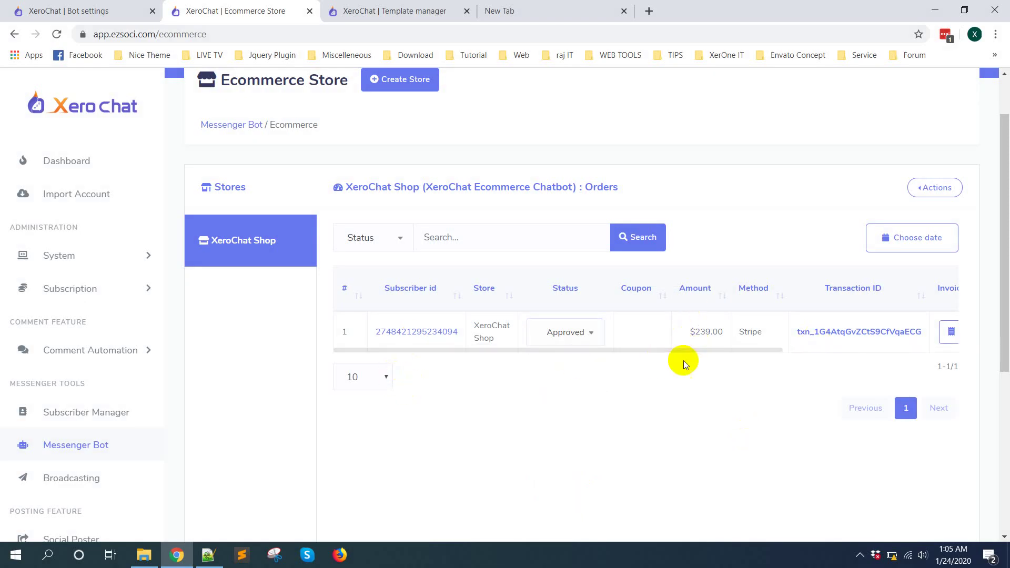
left_click_drag(775, 349, 926, 350)
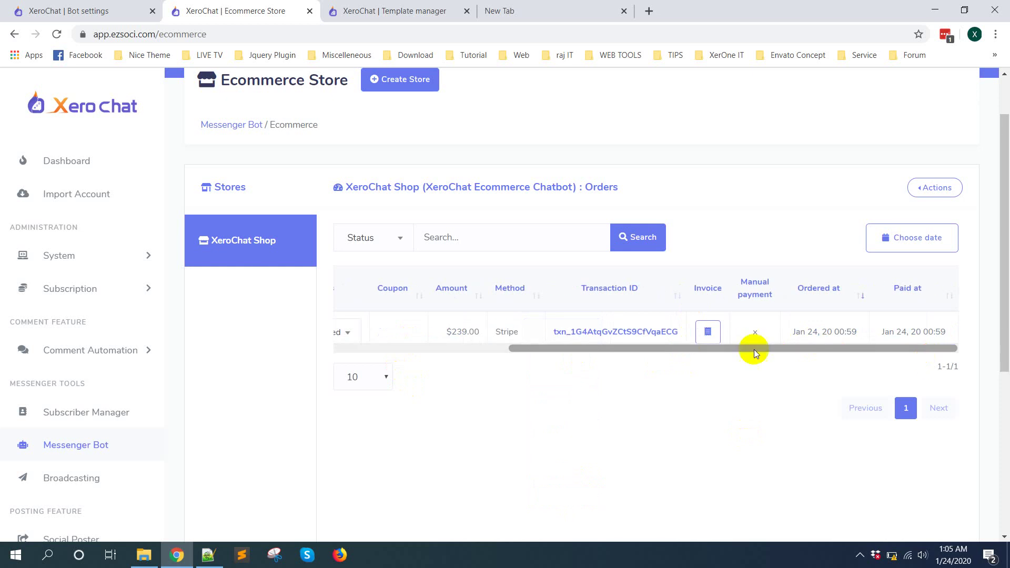
left_click(709, 332)
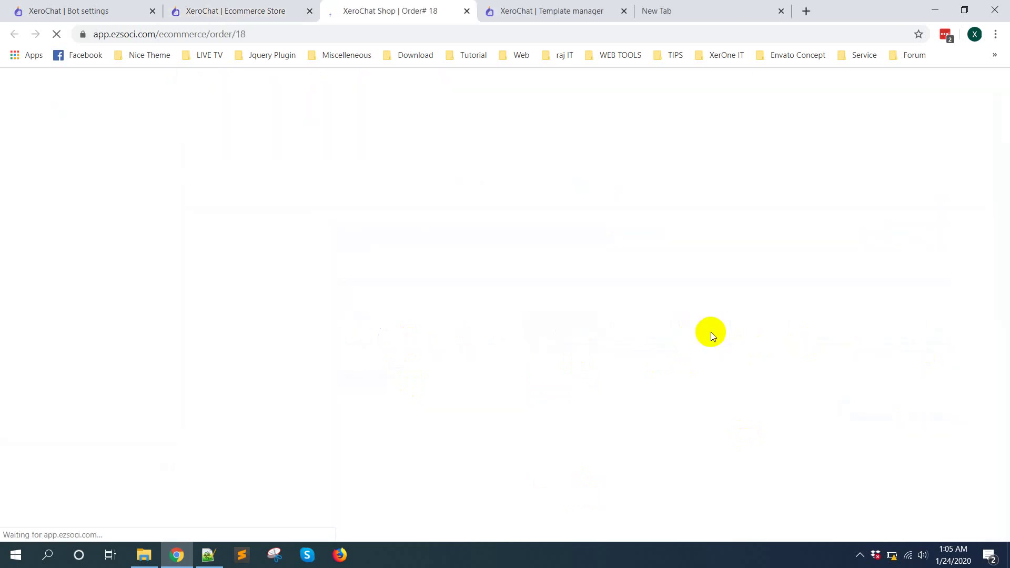
scroll(694, 327, "down", 5)
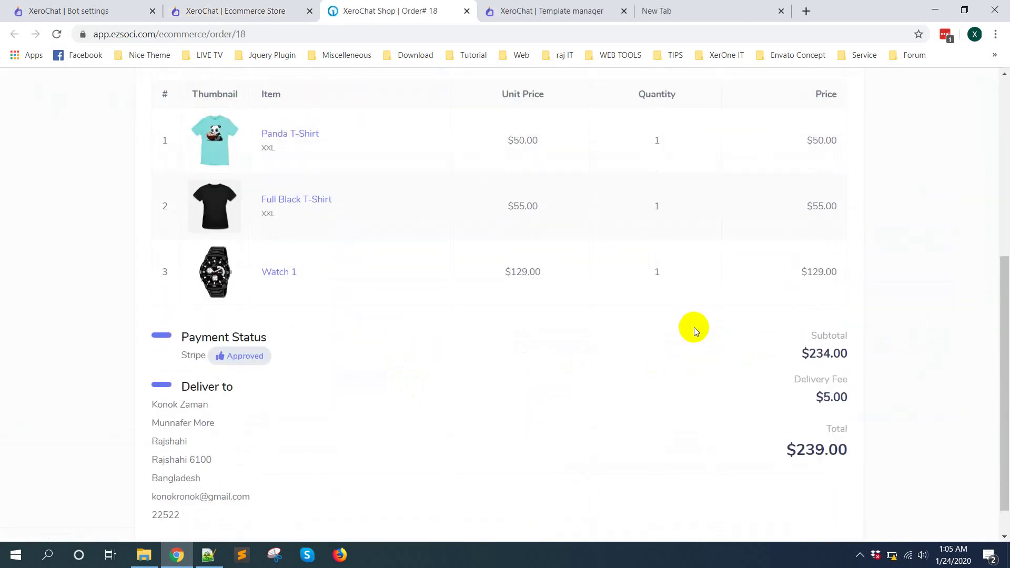
scroll(693, 330, "up", 5)
left_click(467, 10)
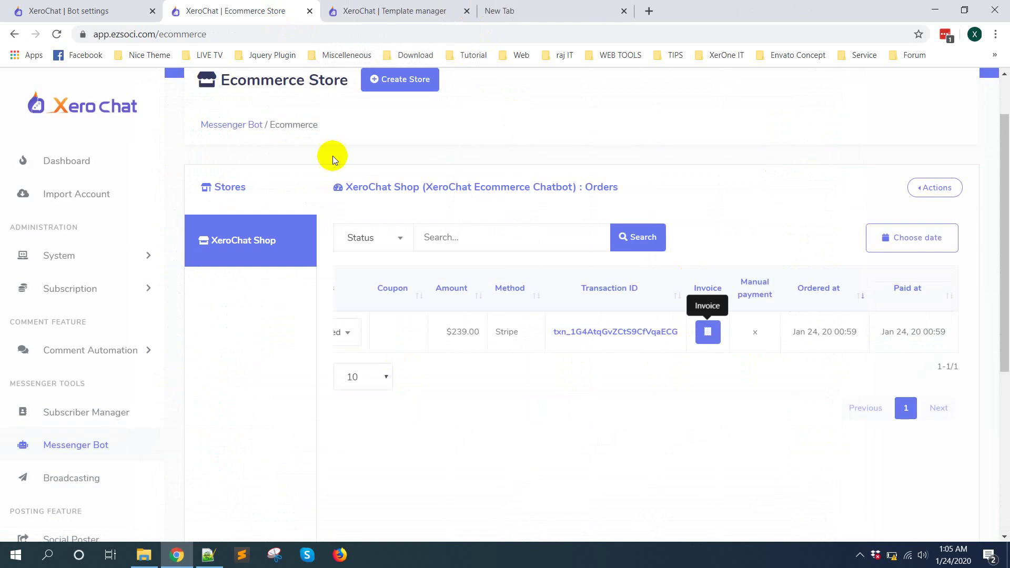
scroll(332, 159, "up", 1)
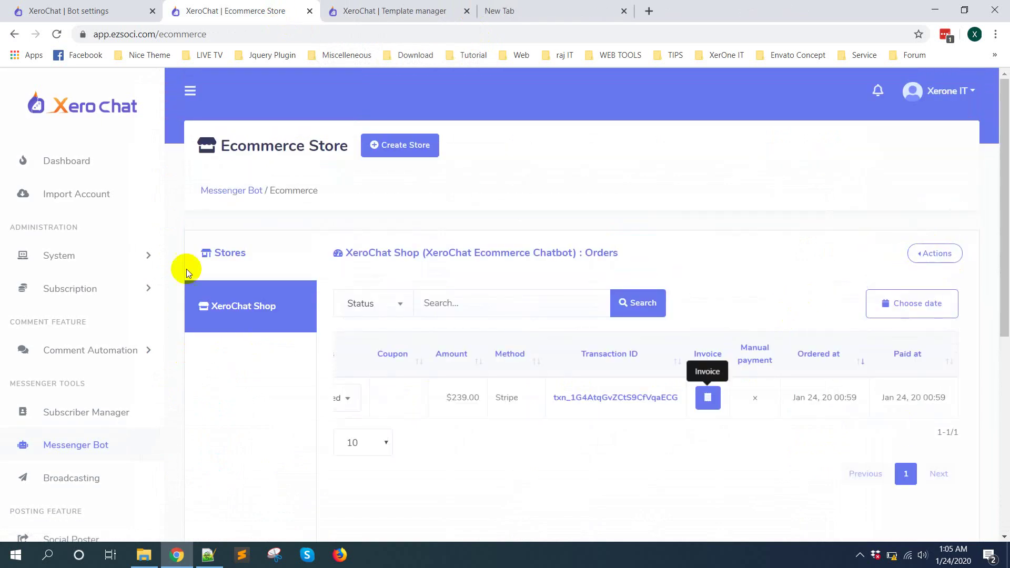
left_click(214, 314)
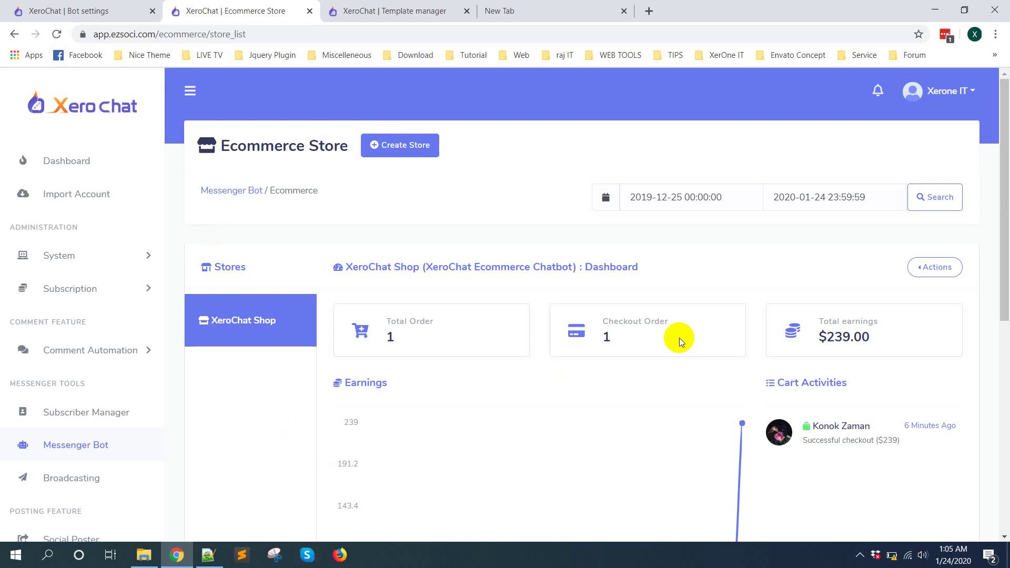
Highlight the XeroChat Shop dashboard's Total Order count of 1
scroll(672, 338, "down", 4)
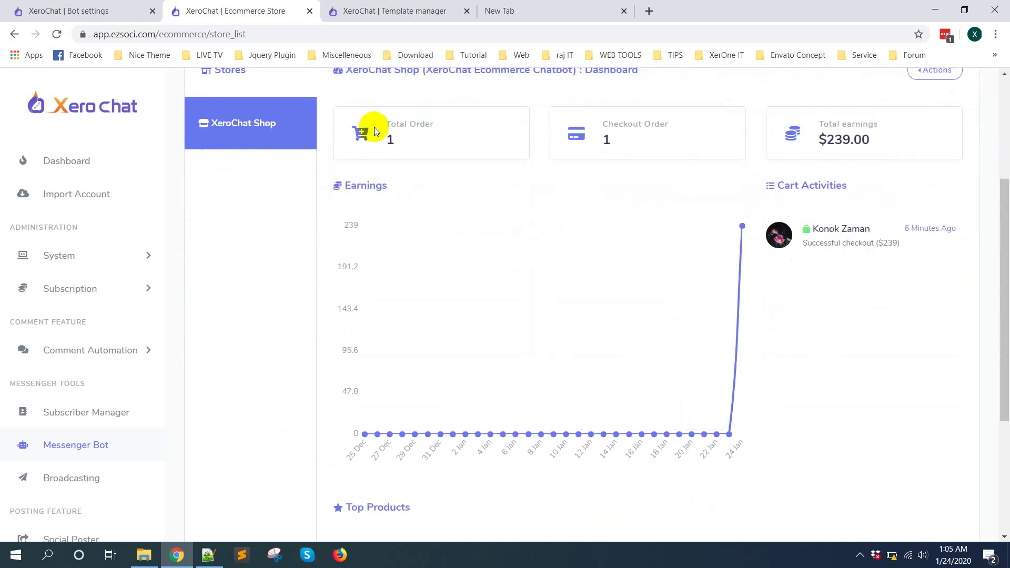
left_click_drag(383, 125, 435, 143)
left_click(652, 136)
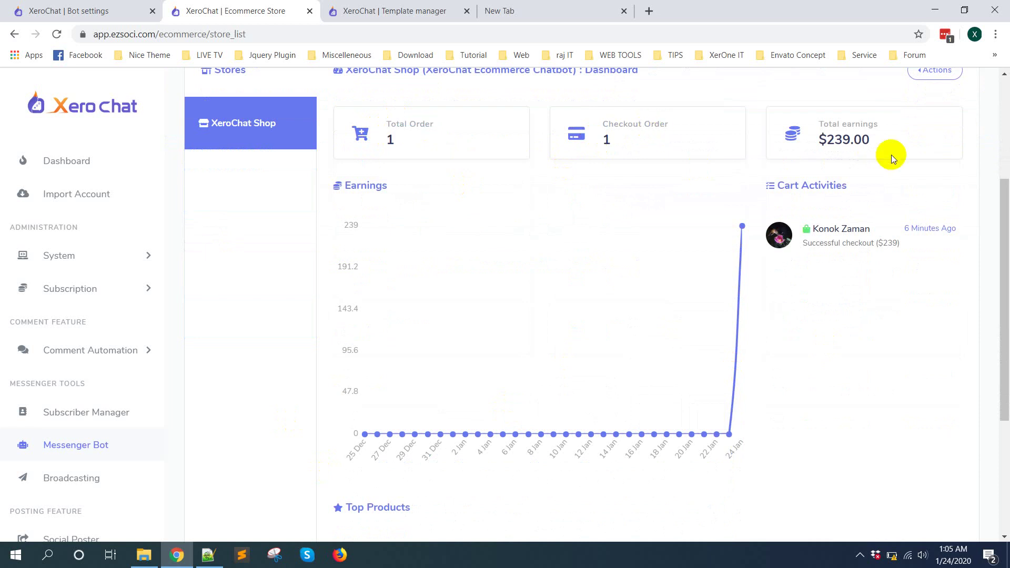
scroll(315, 526, "down", 2)
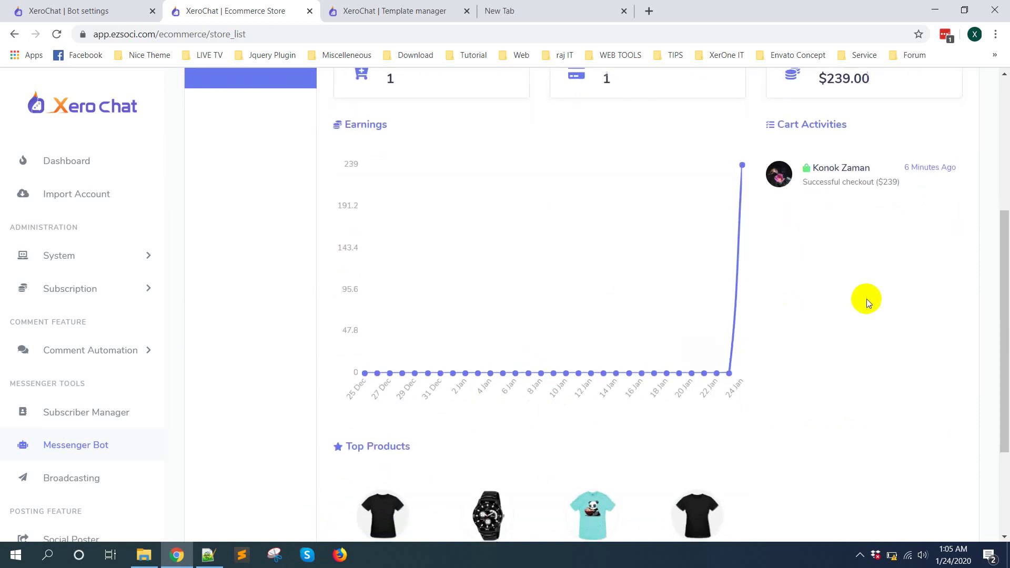
scroll(863, 298, "up", 1)
Review the successful checkout's activity details, then close them
left_click(843, 240)
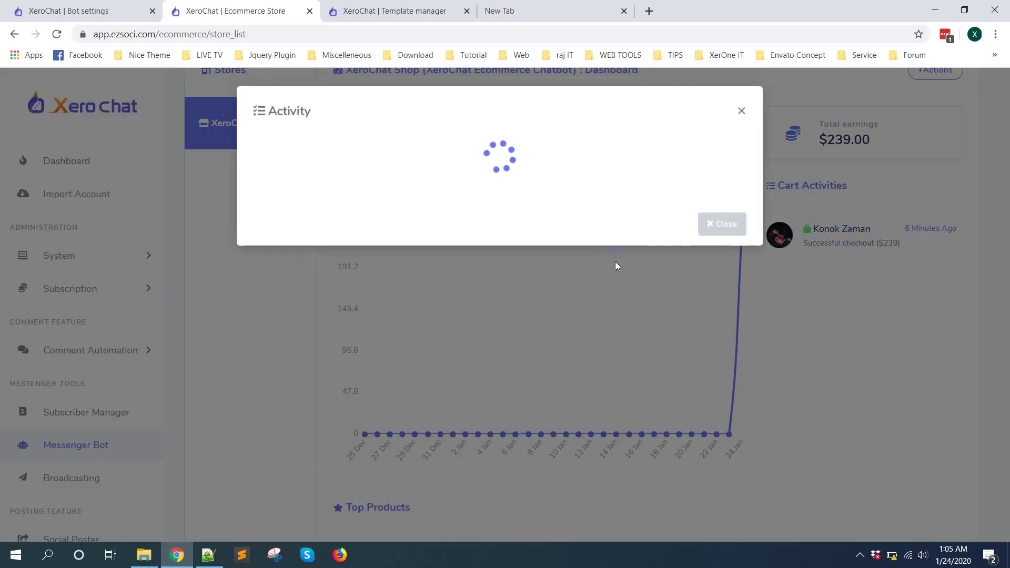
scroll(664, 331, "down", 12)
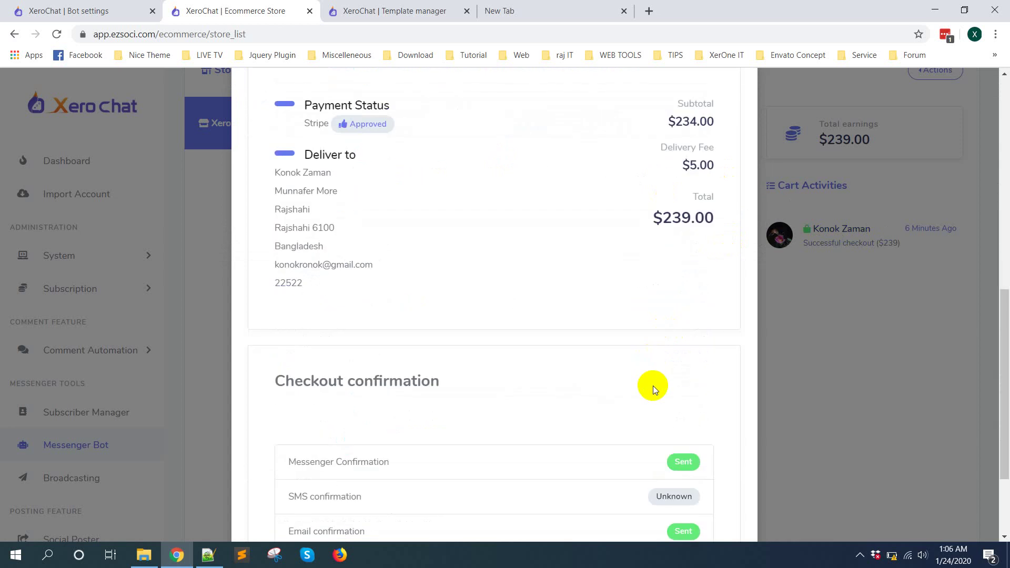
scroll(653, 386, "up", 8)
scroll(691, 291, "up", 5)
left_click(728, 116)
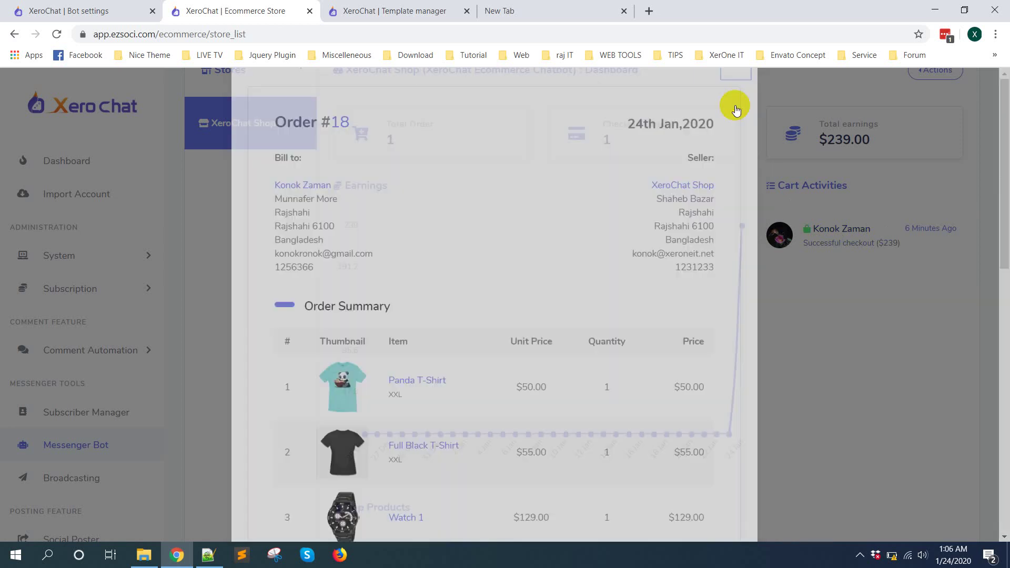
Scroll the dashboard to view the Earnings chart's $239.00 spike on 24 Jan
scroll(873, 365, "up", 3)
scroll(219, 460, "down", 8)
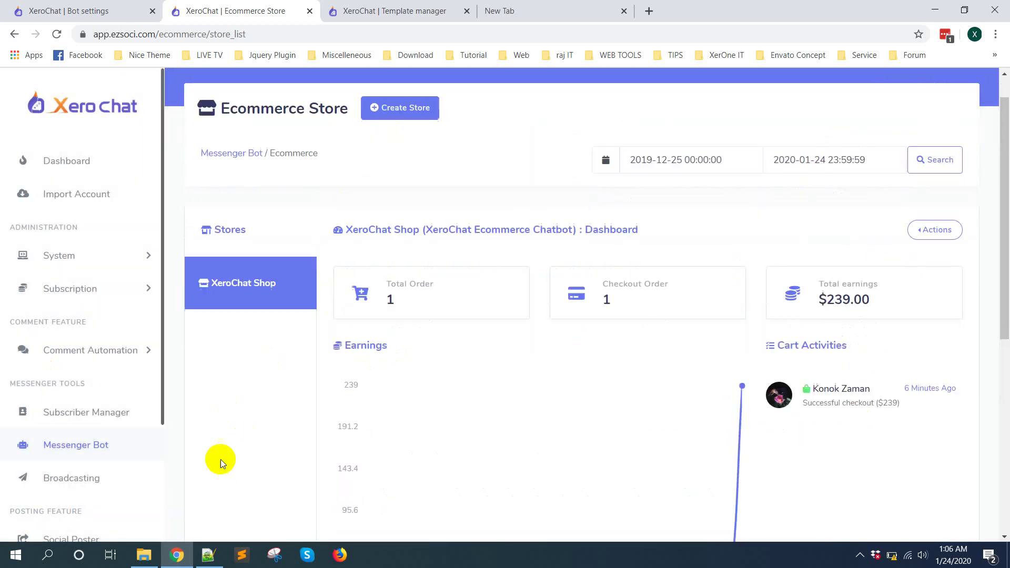
scroll(689, 411, "up", 8)
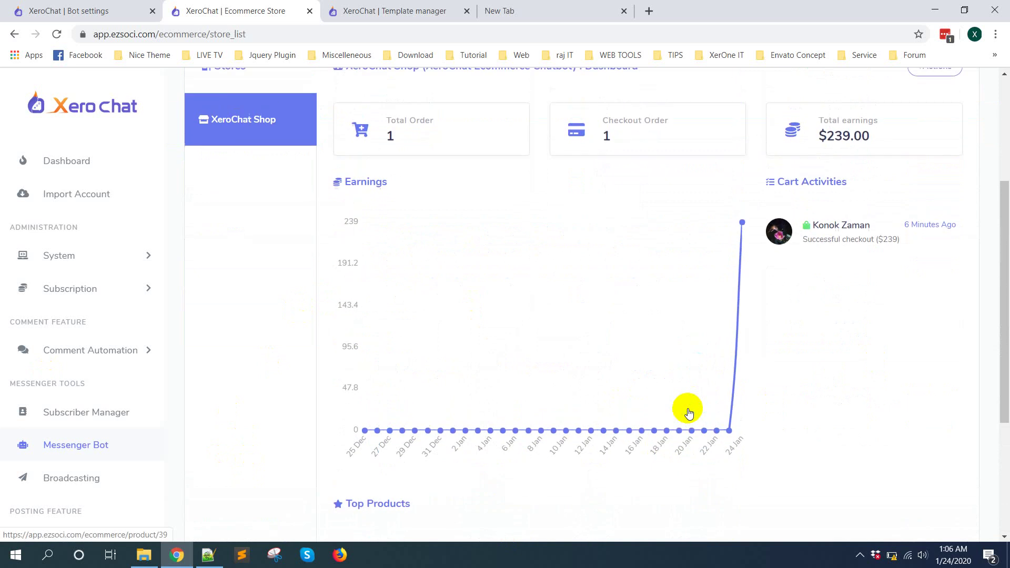
scroll(688, 413, "down", 2)
scroll(142, 406, "down", 2)
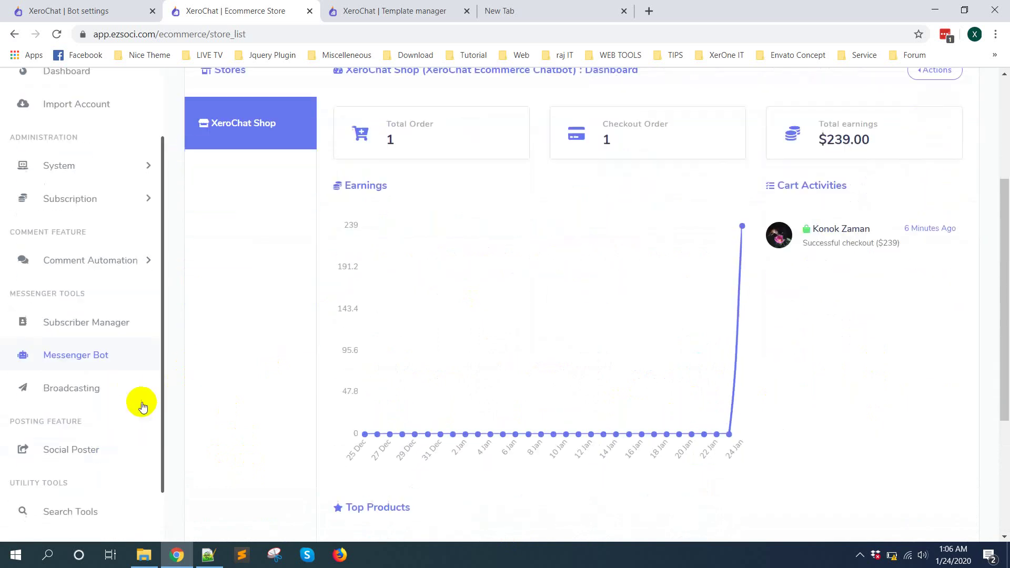